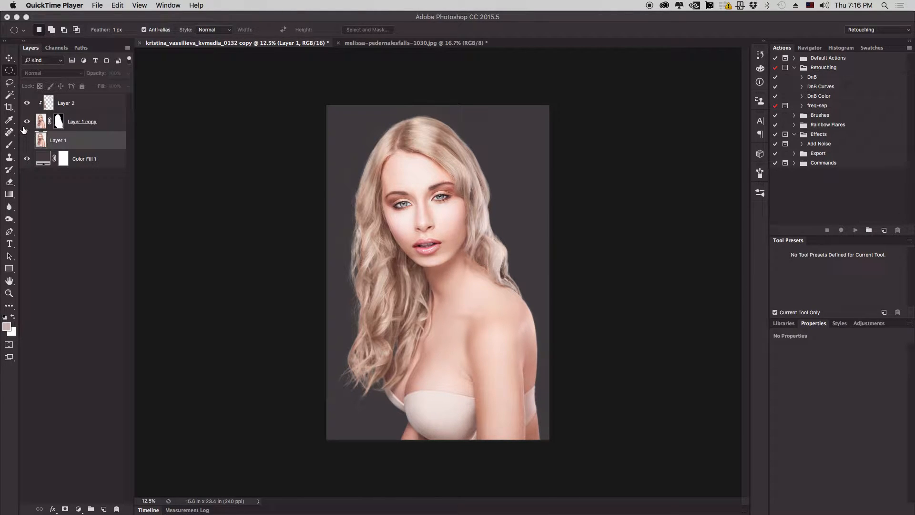
- Toggle the visibility of the Color Fill 1 layer to view the cutout against transparency, leaving the fill shown
click(25, 163)
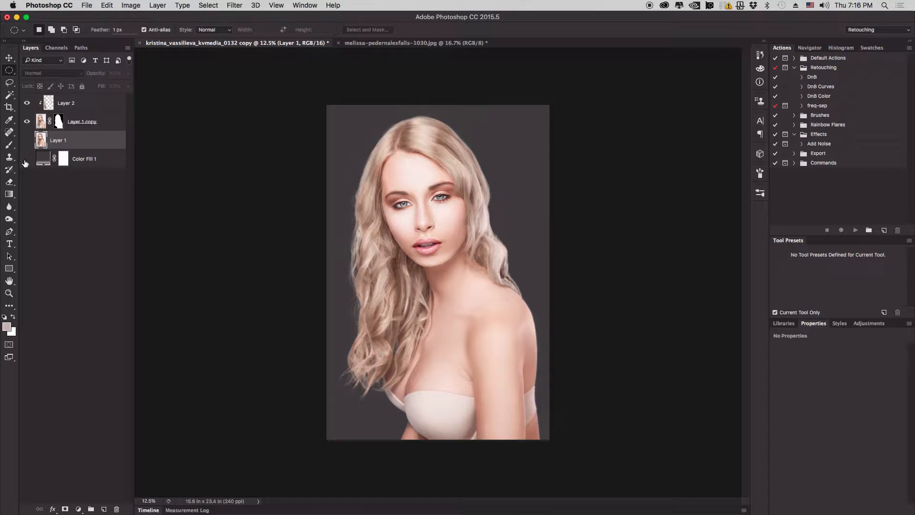
click(25, 162)
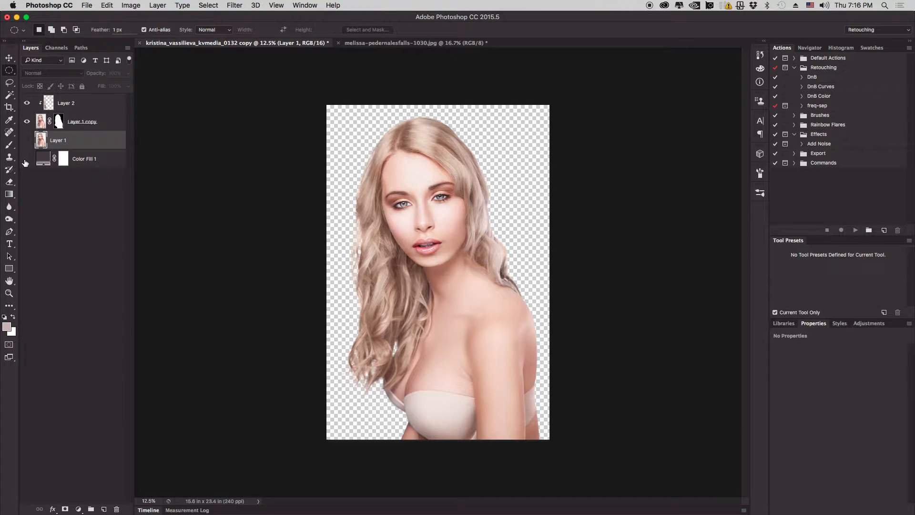
click(26, 160)
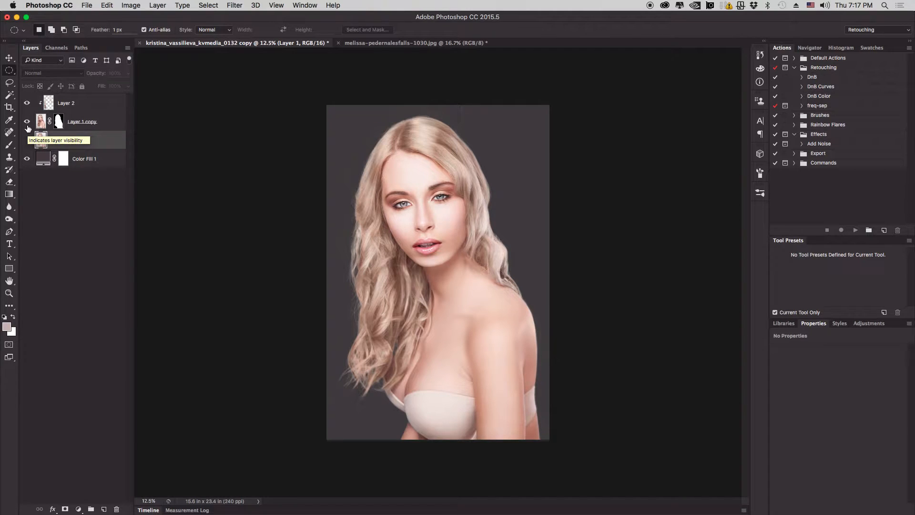
- Show Layer 1 and delete Layer 2 and Layer 1 copy, keeping only Layer 1 above Color Fill 1
click(27, 140)
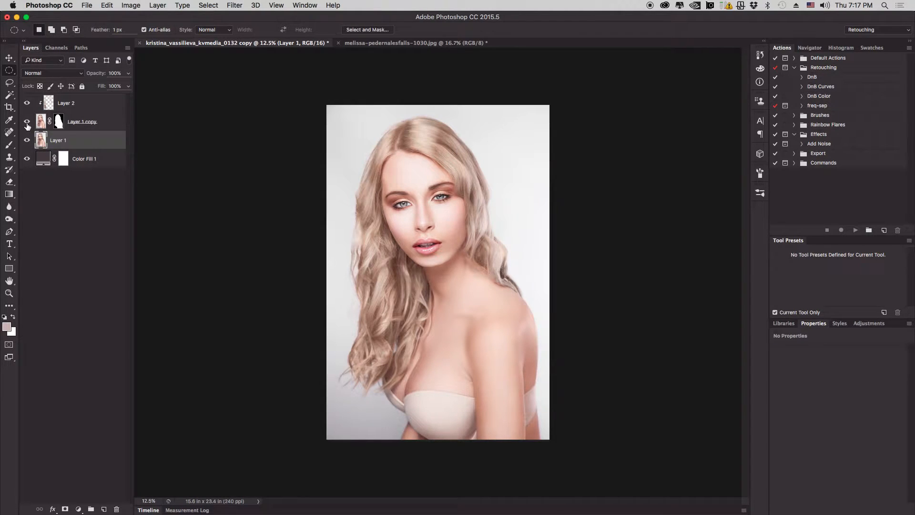
click(27, 121)
click(80, 109)
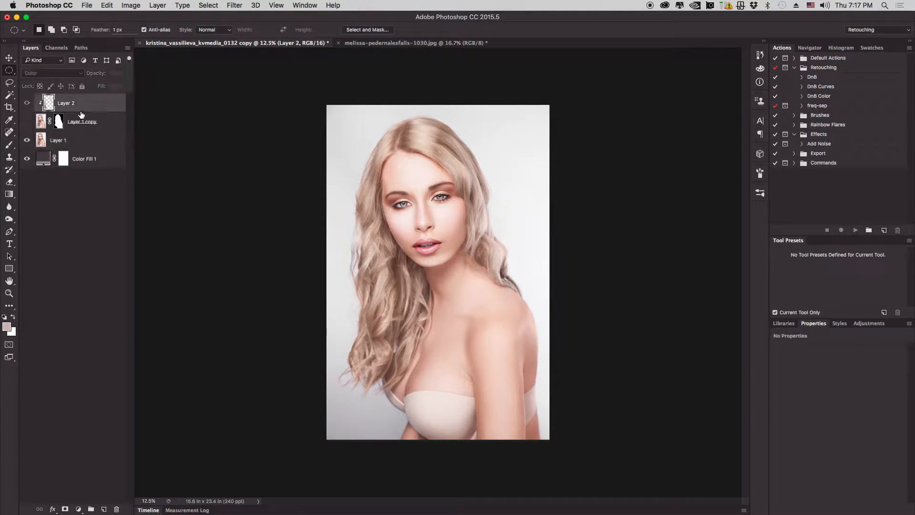
key(Delete)
key(Delete)
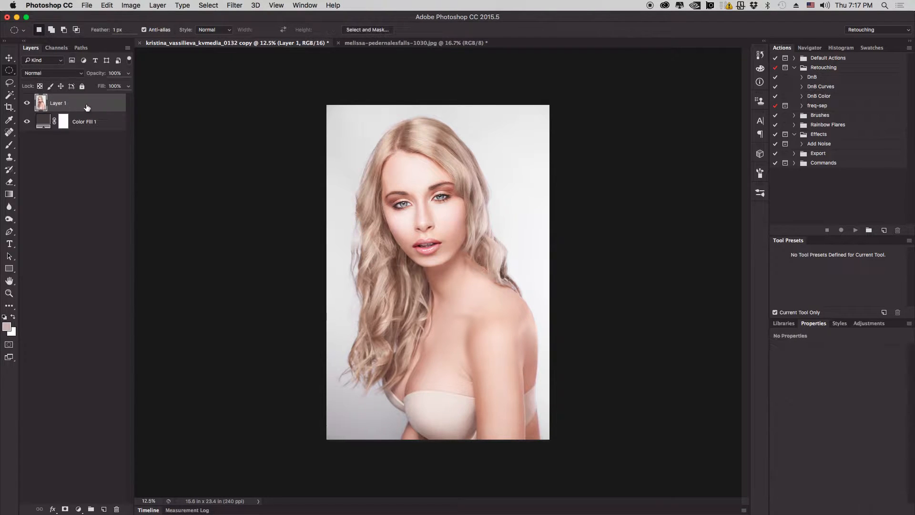
- Try the Magic Wand on the studio backdrop, adding the remaining regions around the woman, and deselect
click(12, 100)
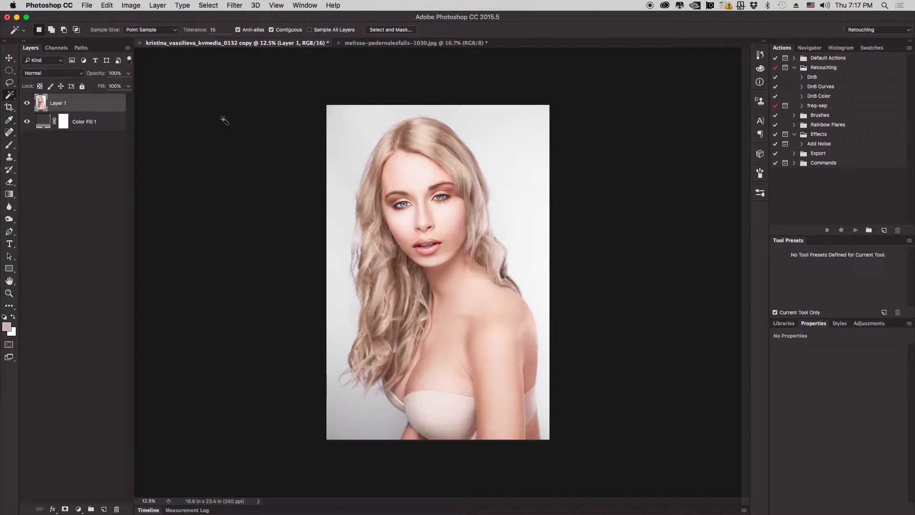
click(366, 123)
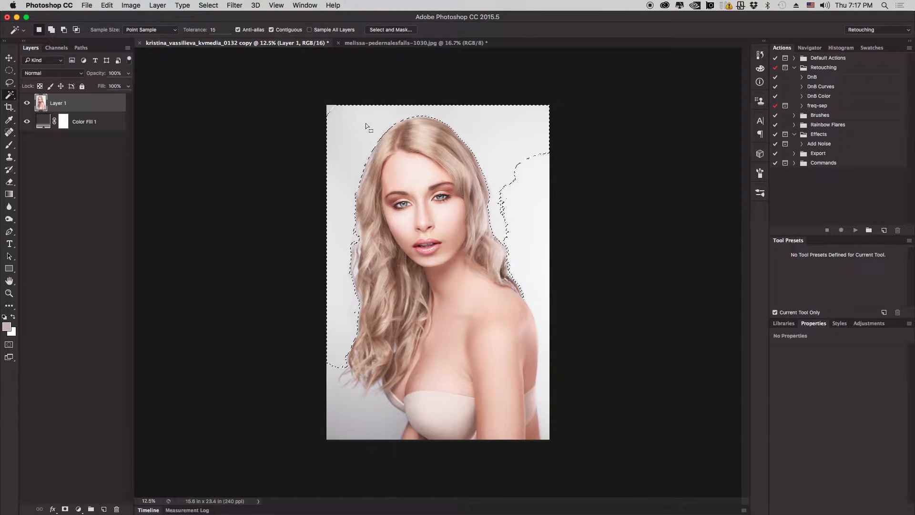
click(330, 106)
shift+click(538, 231)
shift+click(546, 421)
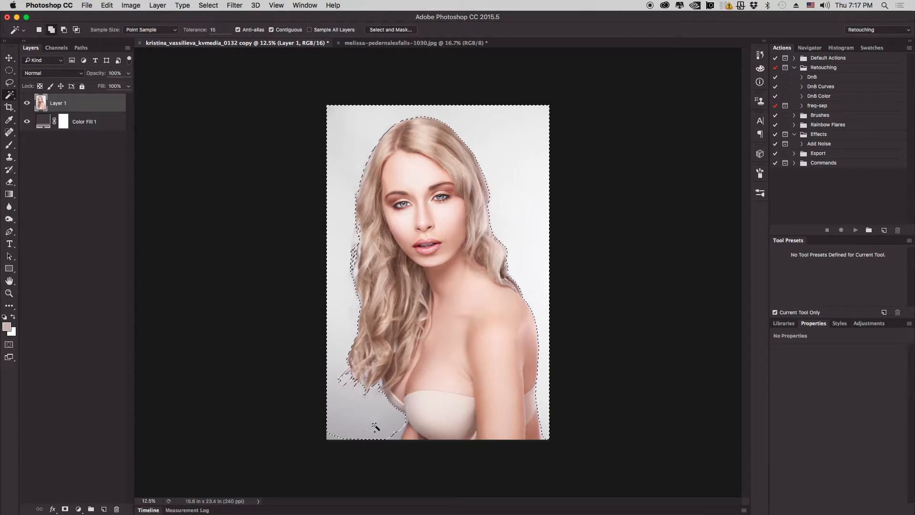
shift+click(331, 436)
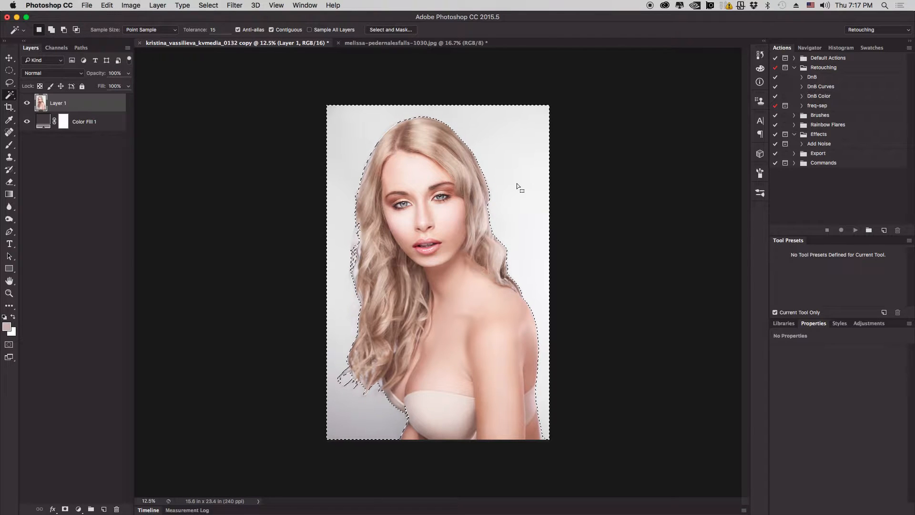
key(super+d)
- Sample the backdrop again with the Magic Wand, restart from the upper-left area, and add the right and lower-left regions
click(381, 136)
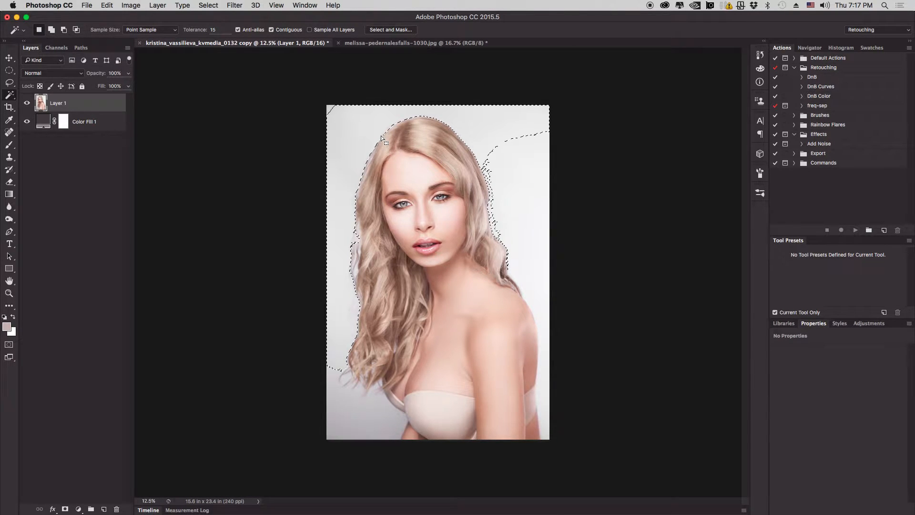
key(super+d)
click(345, 122)
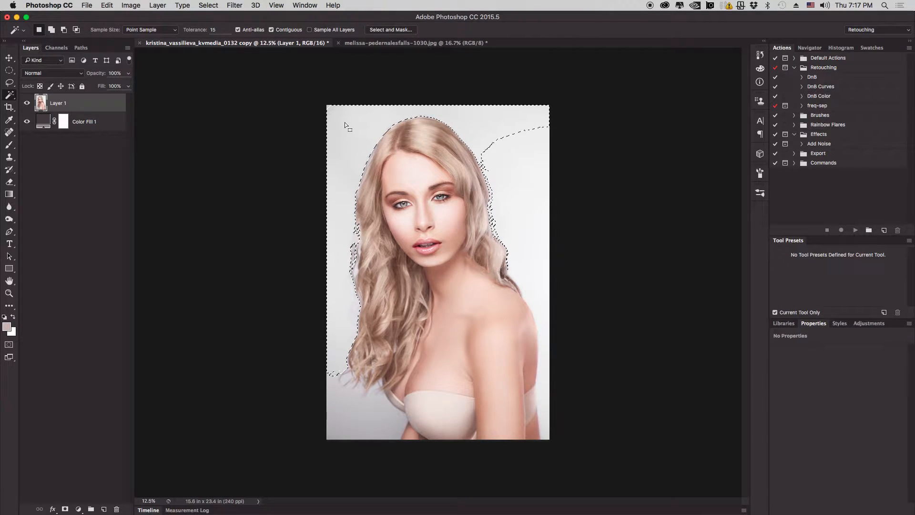
shift+click(509, 169)
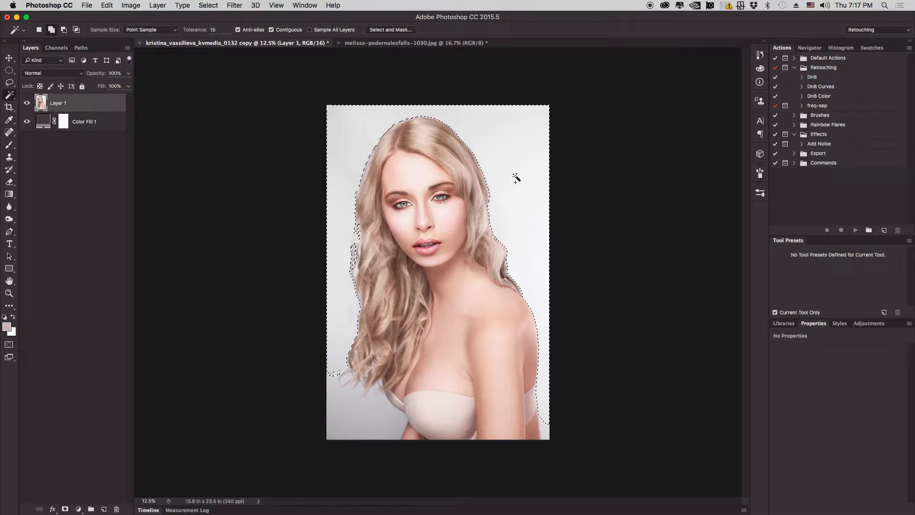
shift+click(349, 410)
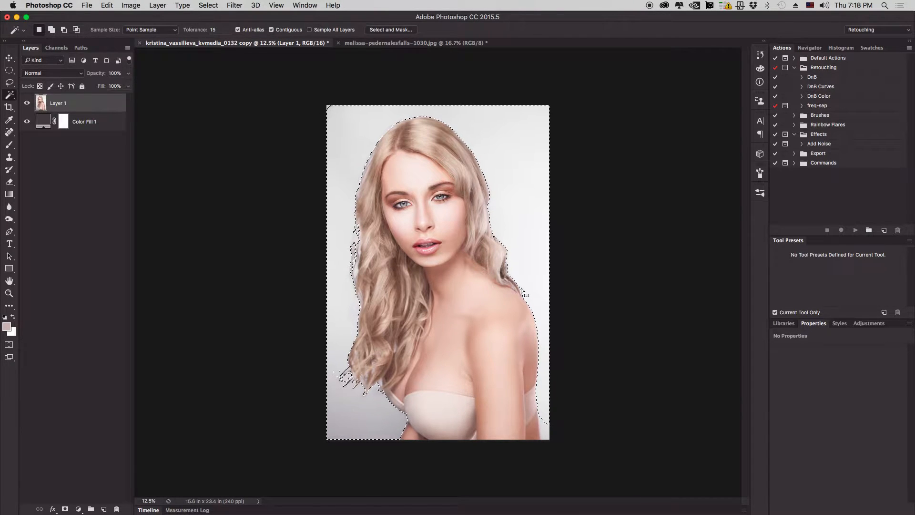
- Subtract part of the backdrop from the selection, add the missing regions back, and clear the selection
alt+click(544, 408)
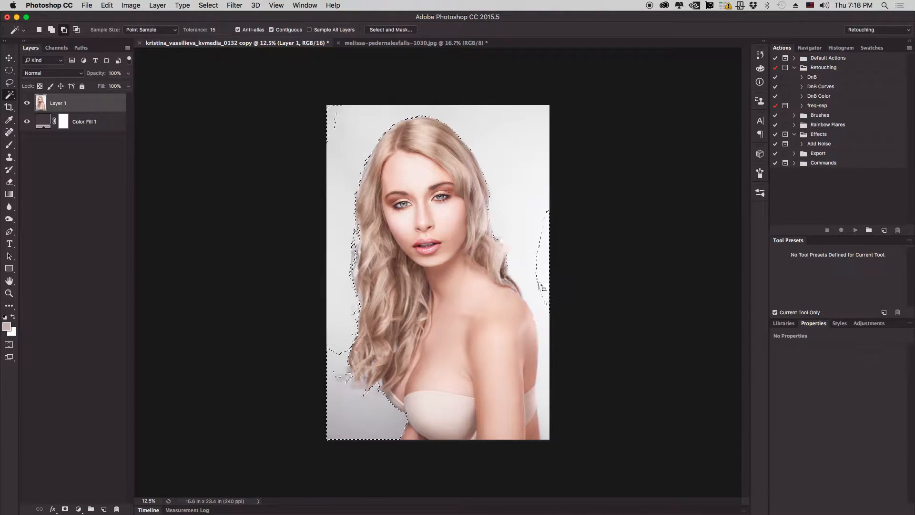
shift+click(528, 177)
shift+click(448, 113)
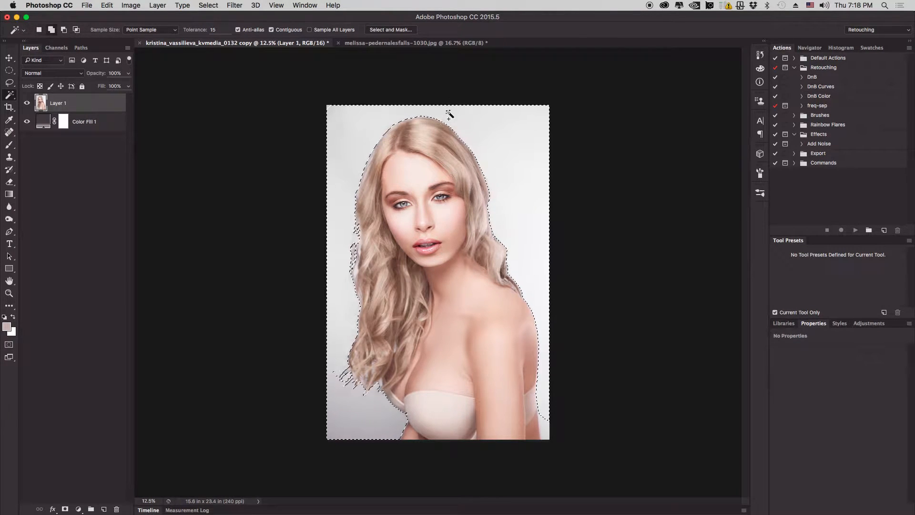
shift+click(546, 431)
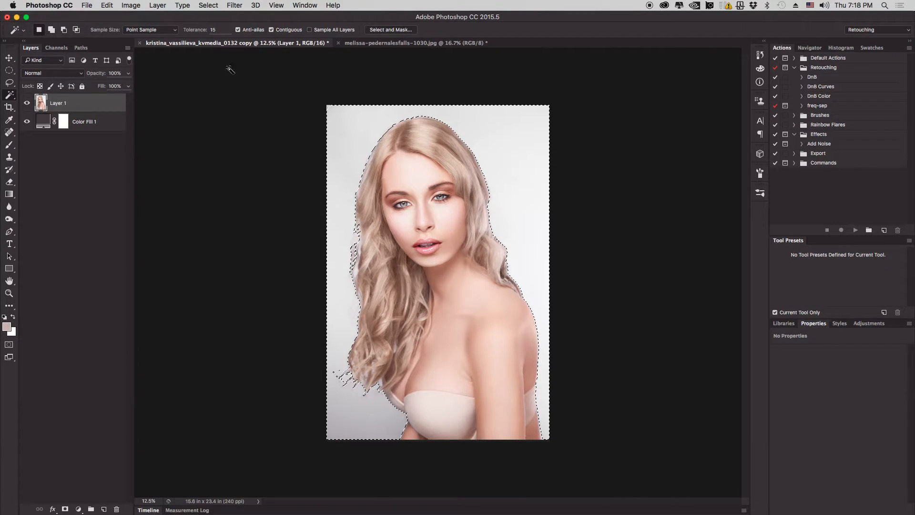
click(407, 166)
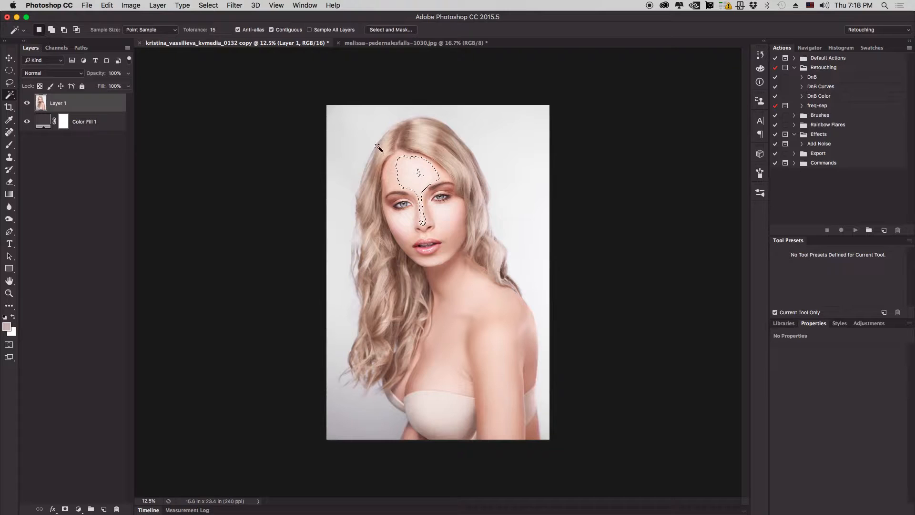
key(super+d)
- Set the Magic Wand tolerance to 40, try selecting the backdrop with a single sample, and deselect
click(213, 29)
drag(196, 31, 210, 30)
click(352, 125)
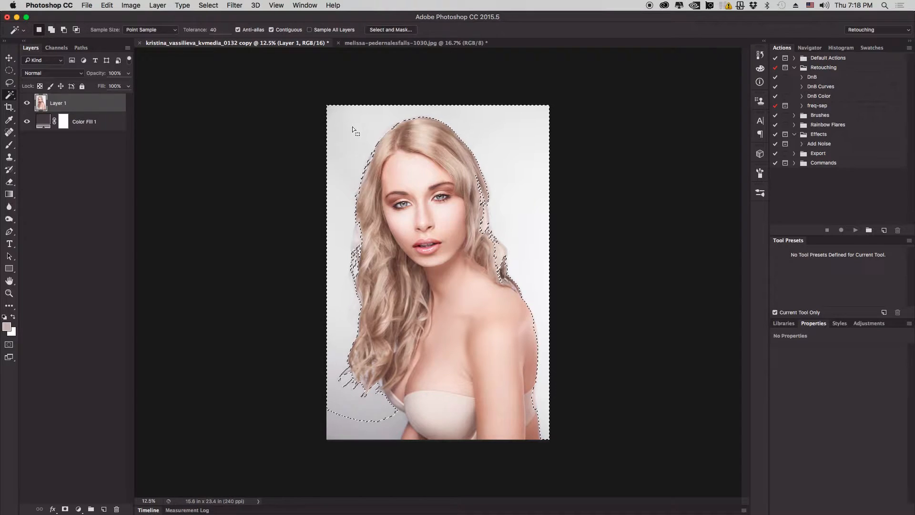
key(super+d)
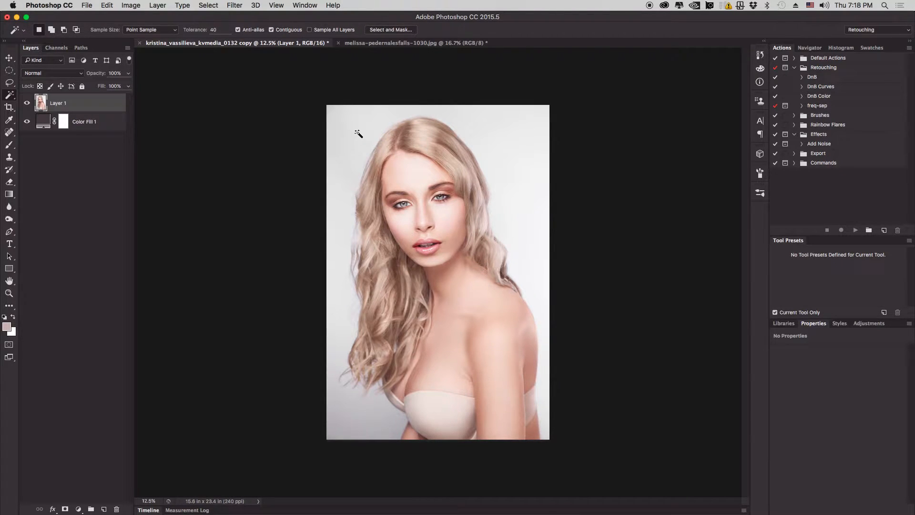
- Try a Color Range selection by sampling several backdrop areas with fuzziness 49, and cancel it
click(208, 5)
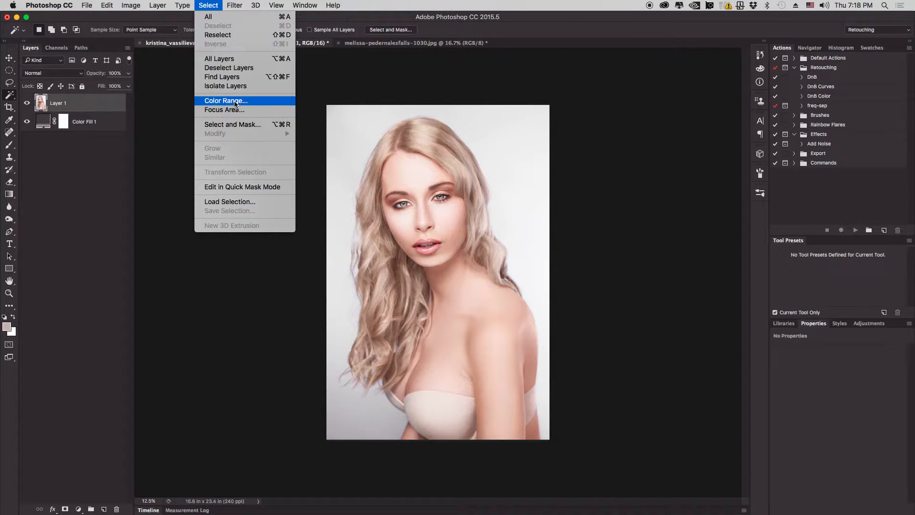
click(226, 100)
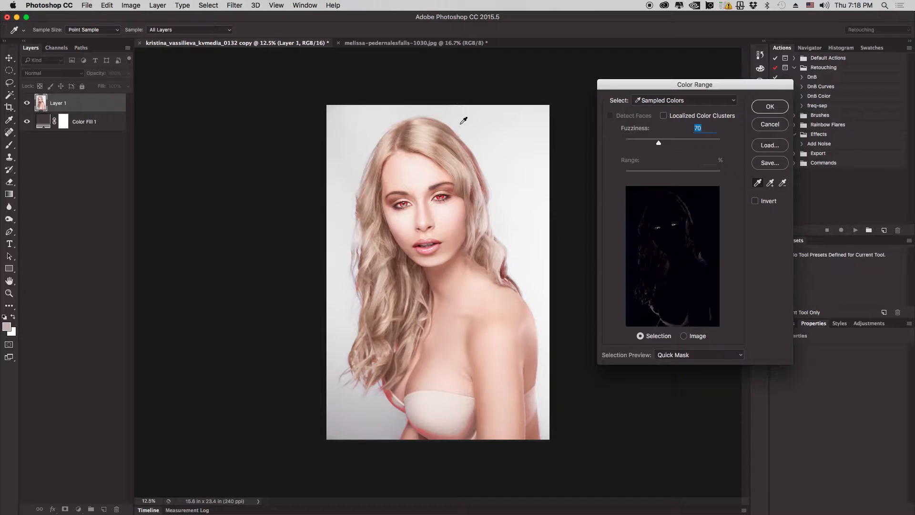
click(482, 112)
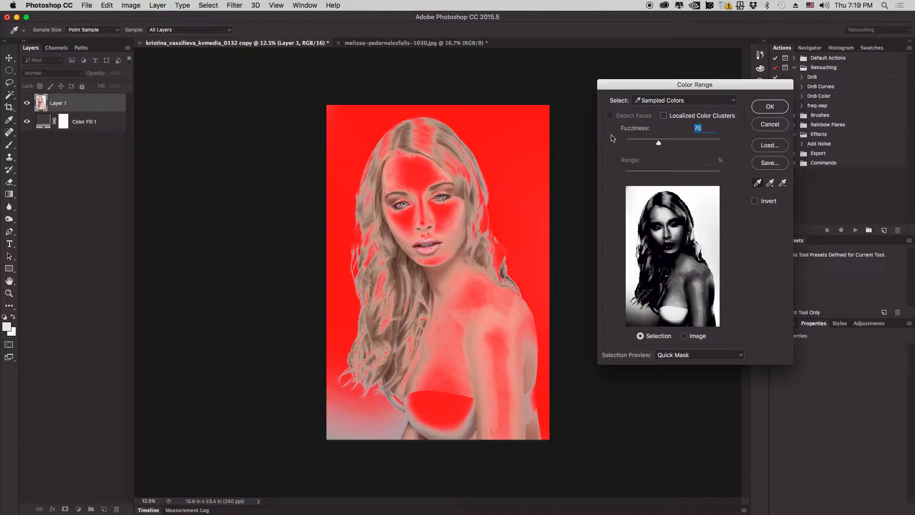
drag(658, 142, 649, 143)
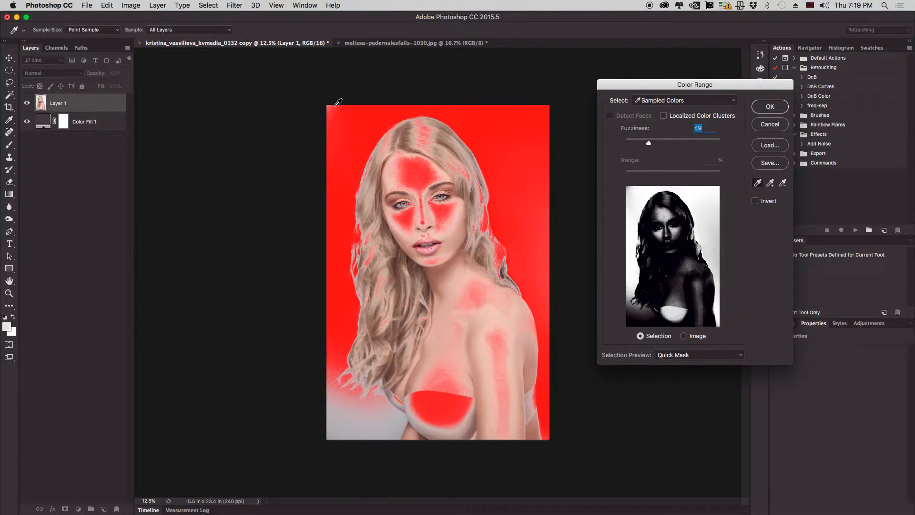
click(357, 424)
shift+click(344, 423)
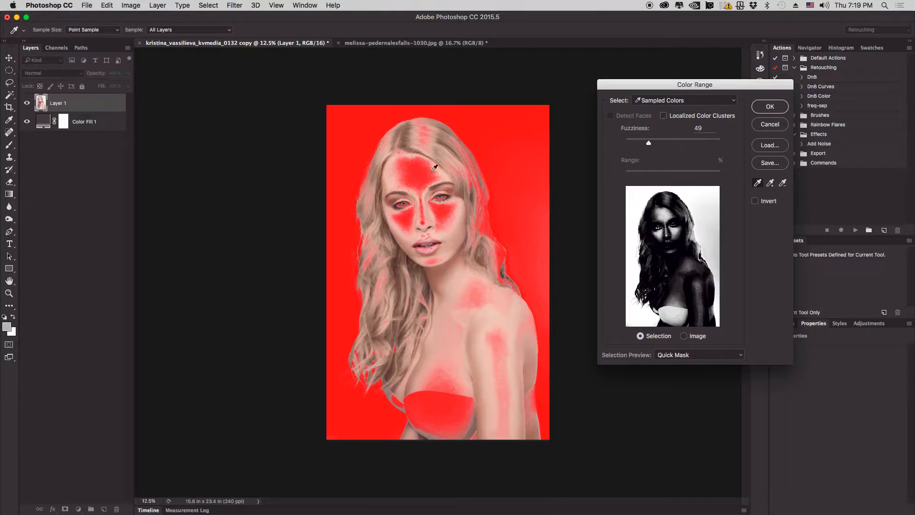
click(521, 153)
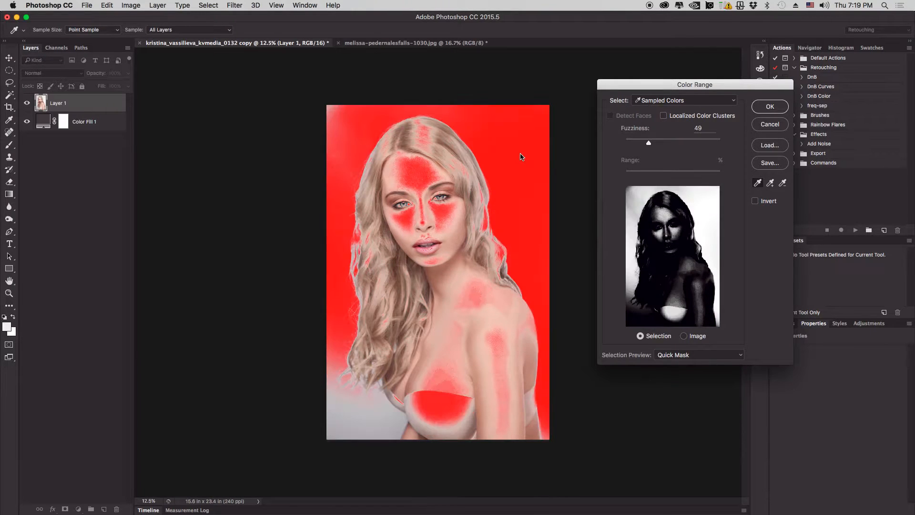
click(768, 126)
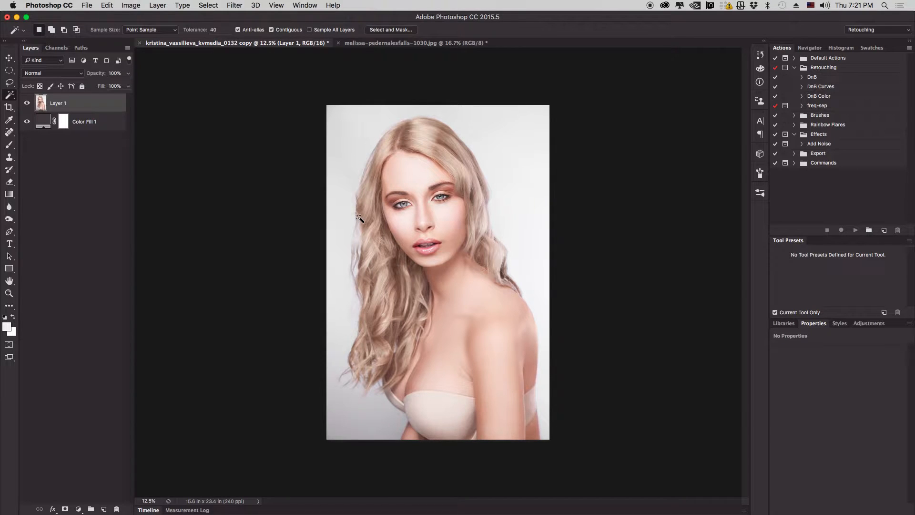
- Test the Magic Wand on the backdrop once more, deselect, and lower the tolerance to 19
click(365, 128)
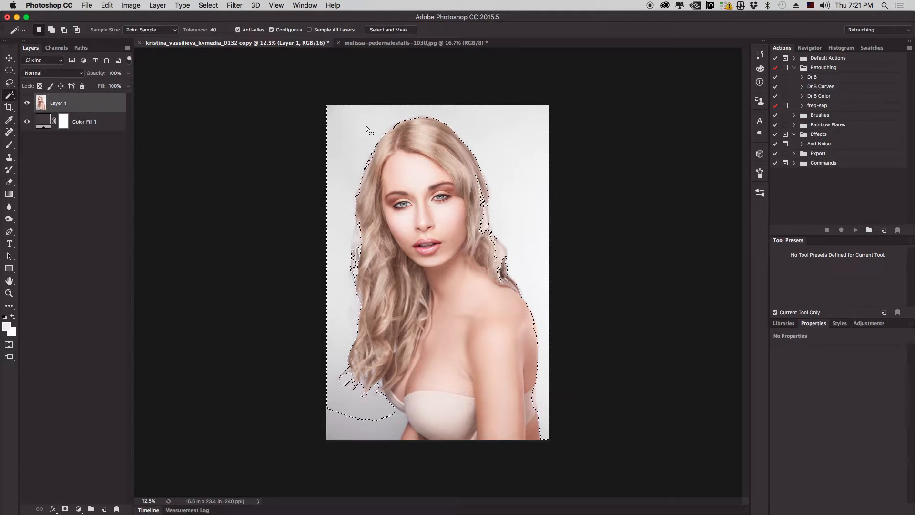
key(super+d)
drag(194, 30, 184, 31)
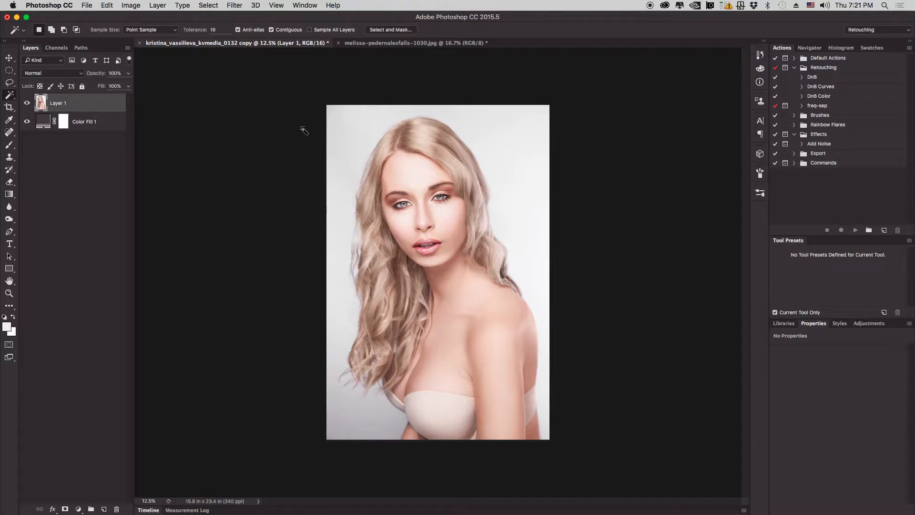
- Switch to the outdoor portrait document and try building a background selection from multiple Magic Wand samples, and deselect
click(380, 46)
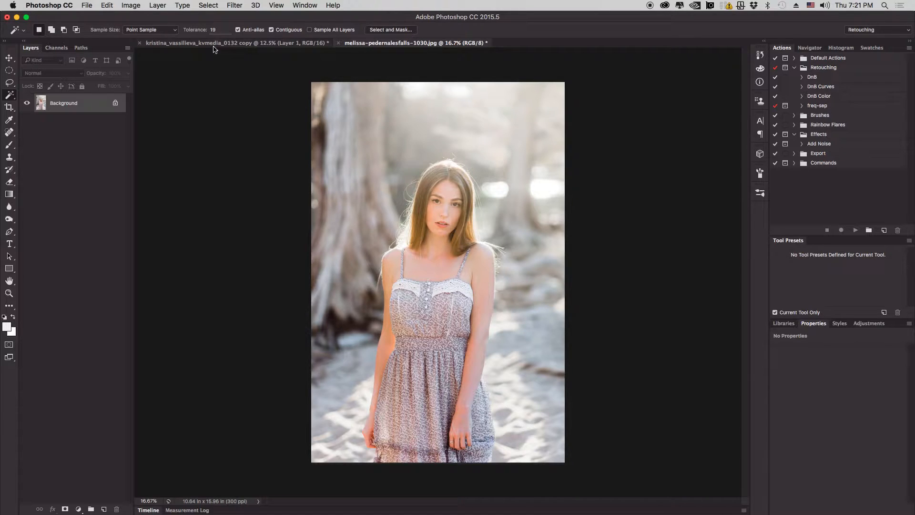
click(388, 143)
key(alt)
shift+click(423, 130)
shift+click(490, 117)
shift+click(541, 190)
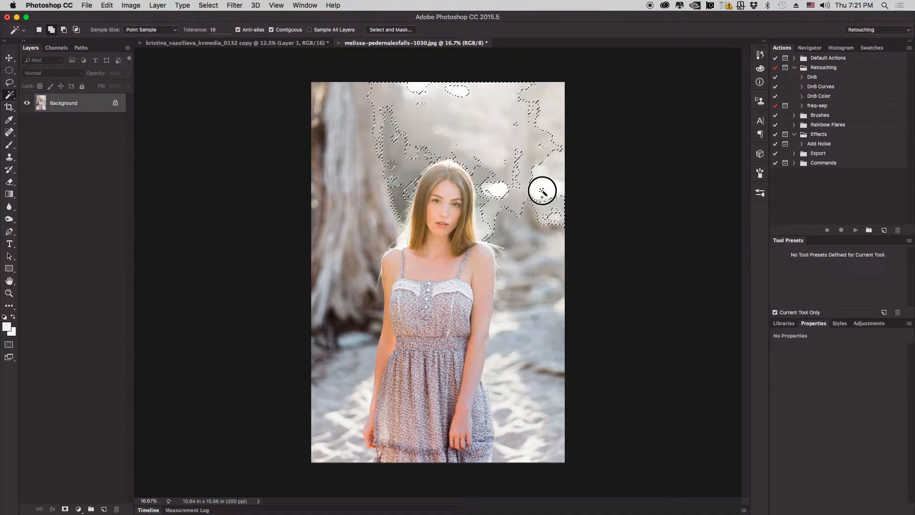
shift+click(541, 174)
shift+click(543, 285)
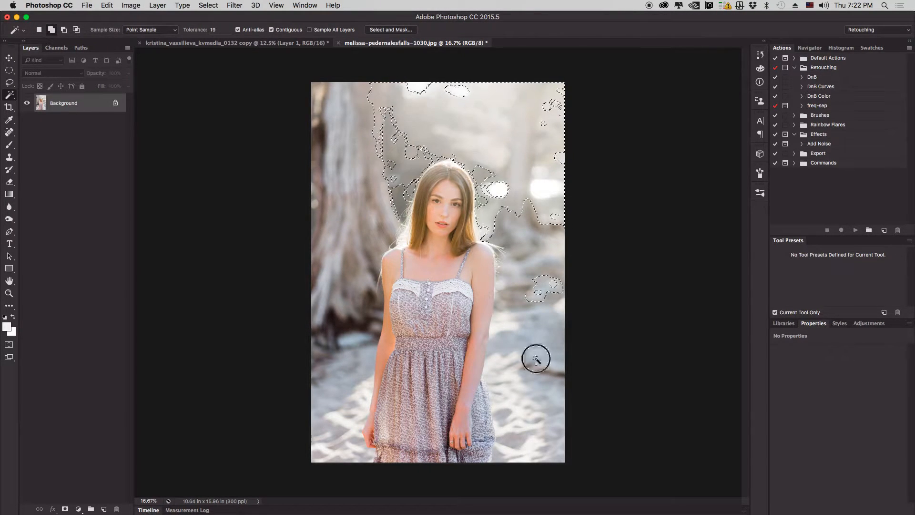
shift+click(527, 417)
key(super+d)
- Set the Magic Wand tolerance to 53, test it on the blurred background beside the woman's head, and deselect
click(199, 32)
drag(199, 32, 214, 31)
click(404, 151)
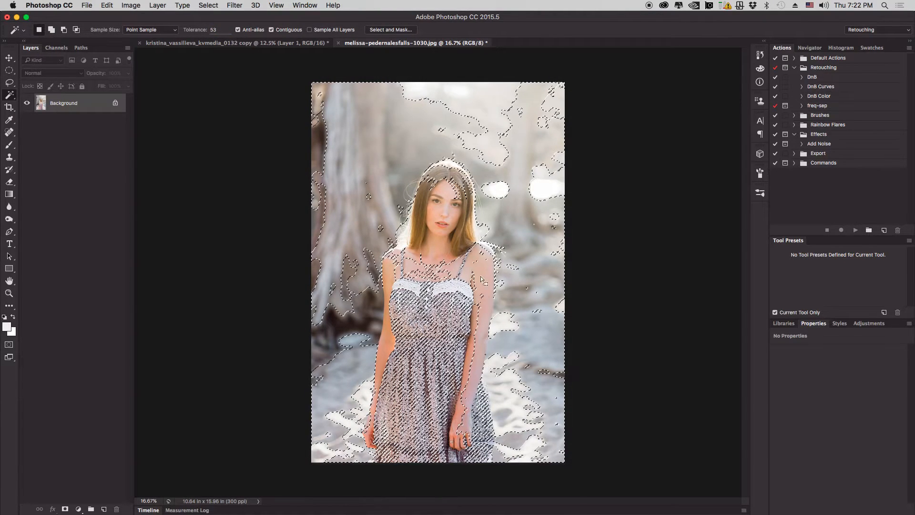
key(super+d)
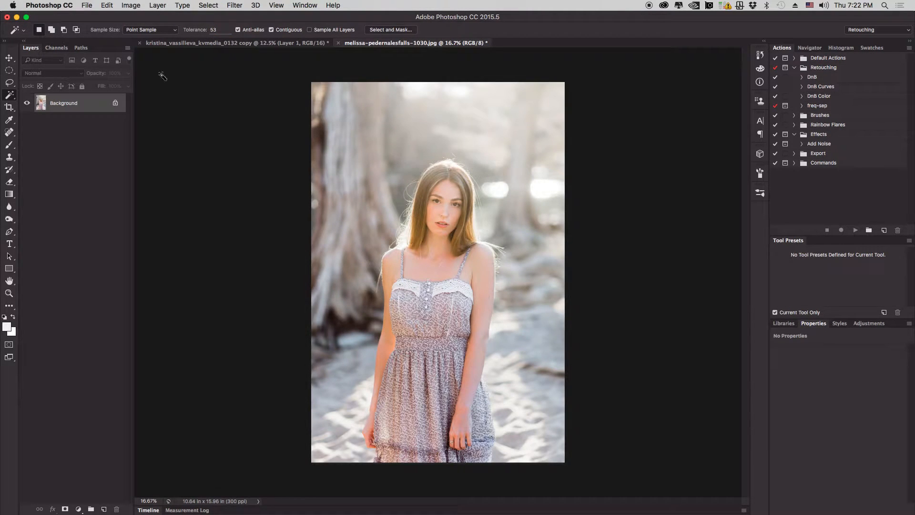
- Try a Color Range selection on the outdoor portrait by sampling several background areas with fuzziness 70, and cancel it
click(208, 4)
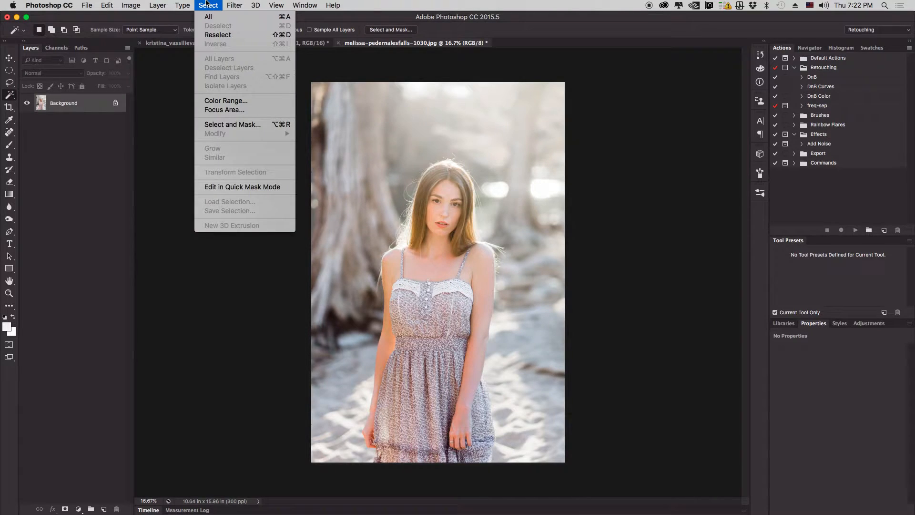
click(222, 100)
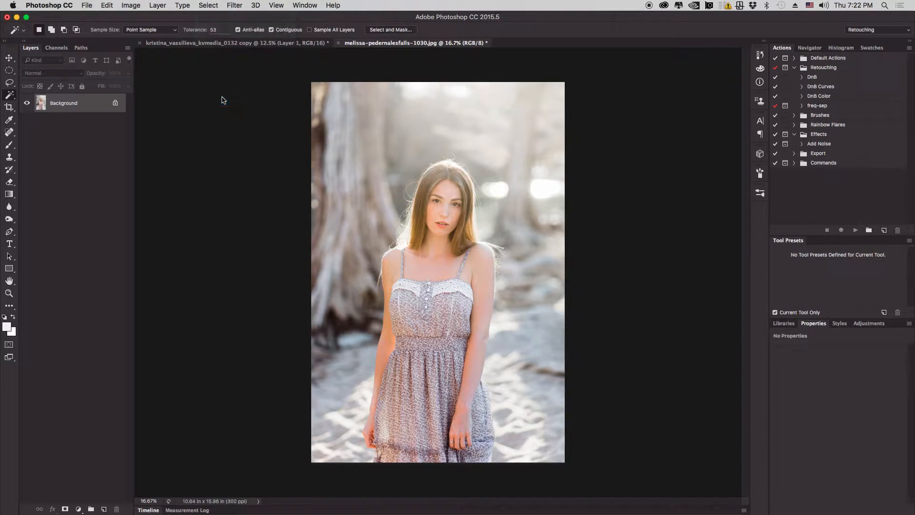
click(533, 131)
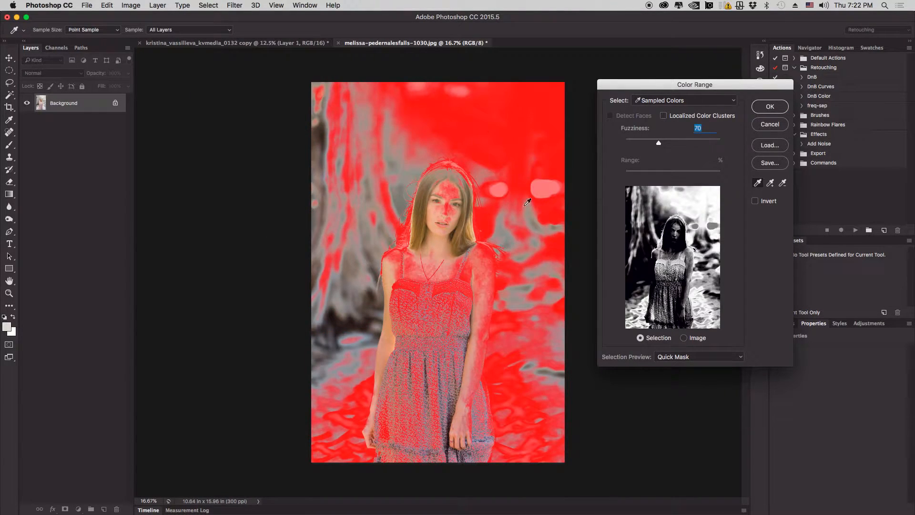
click(538, 241)
click(494, 193)
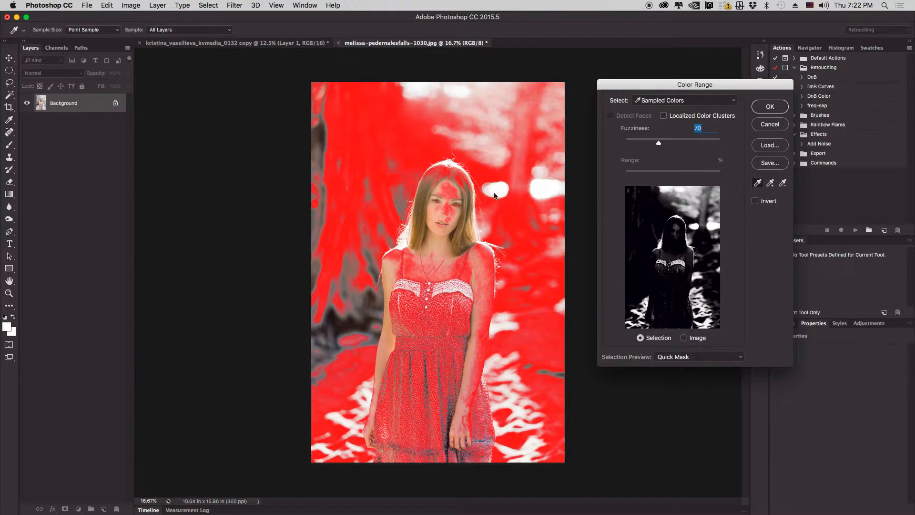
click(486, 123)
click(382, 168)
click(356, 248)
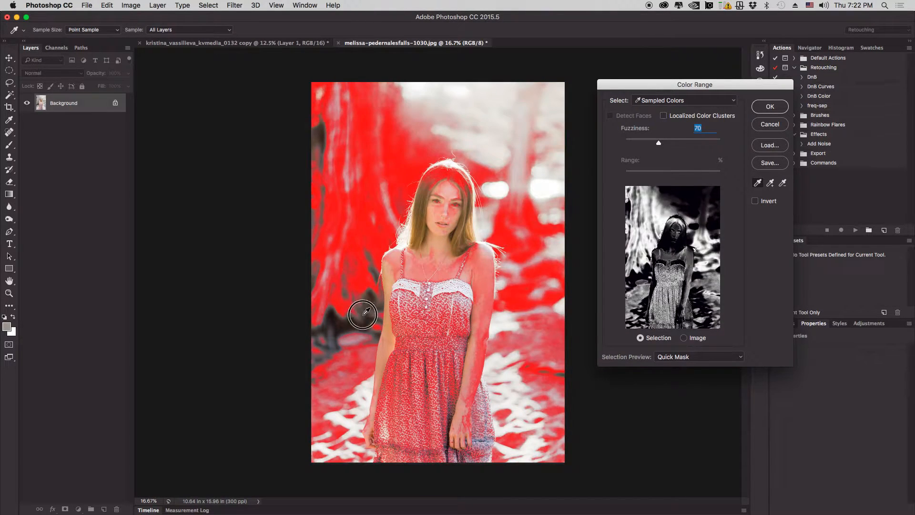
click(362, 316)
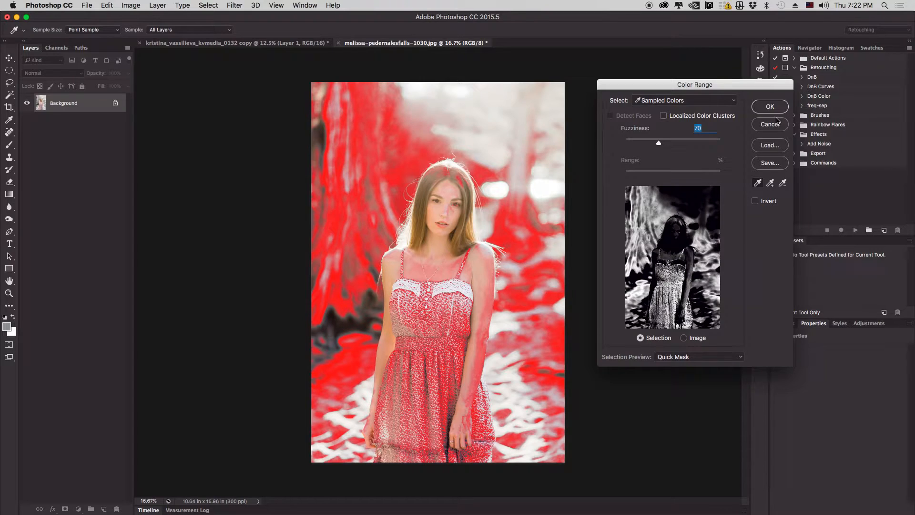
click(772, 125)
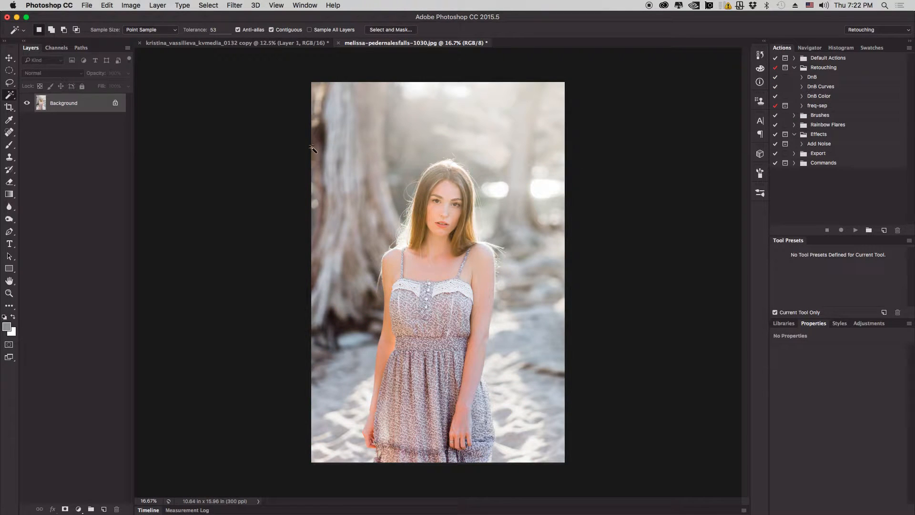
- Start a Focus Area selection of the woman and brush along the dress's lower edge to refine its outline
click(208, 5)
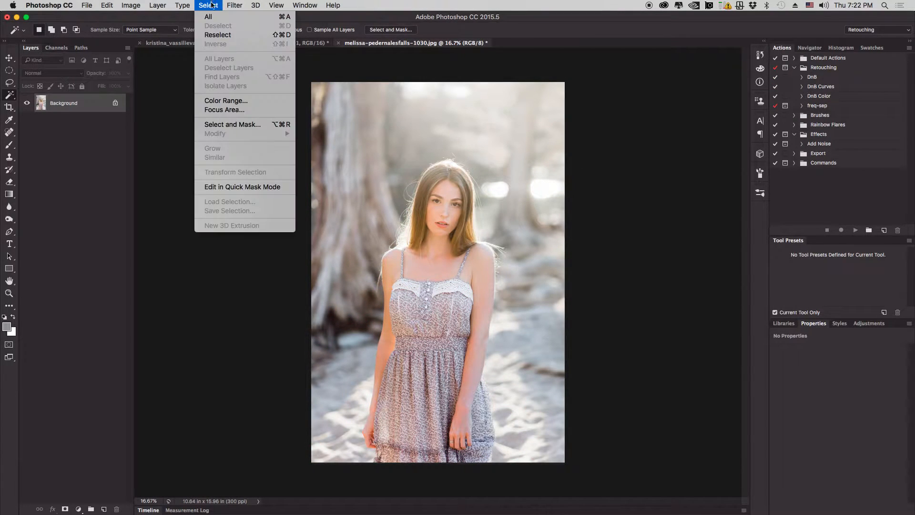
click(257, 111)
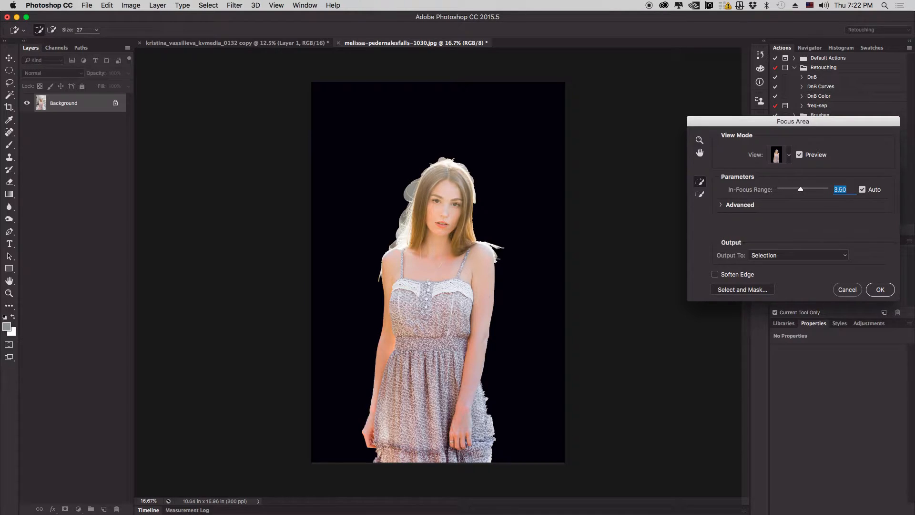
key(super+equal)
key(super+equal)
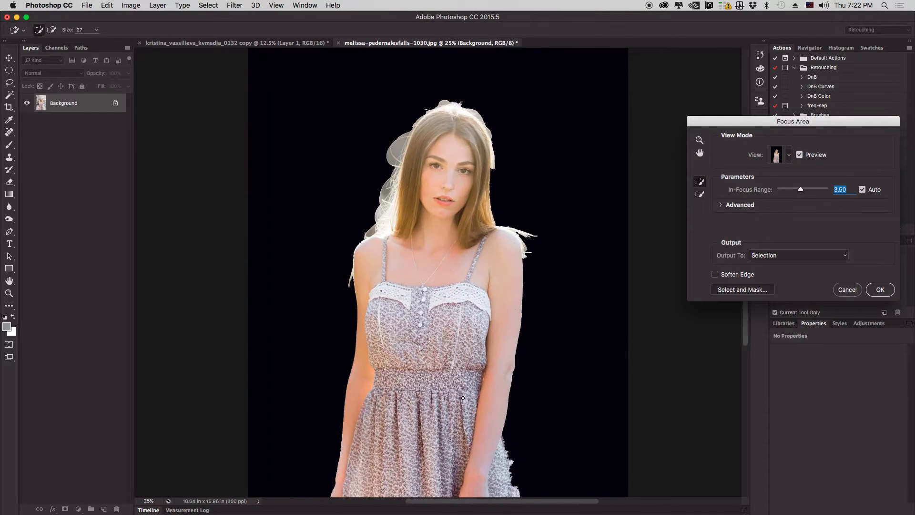
drag(541, 373, 490, 241)
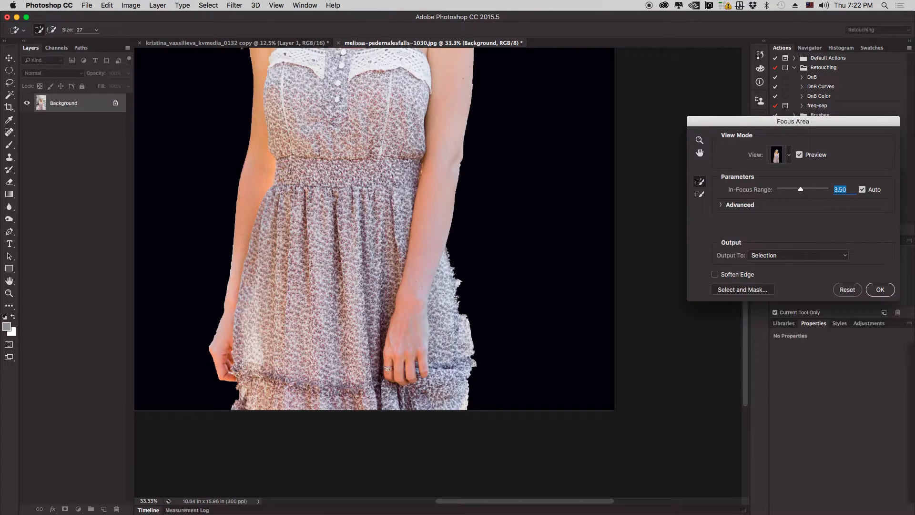
drag(443, 330, 450, 307)
drag(470, 375, 469, 403)
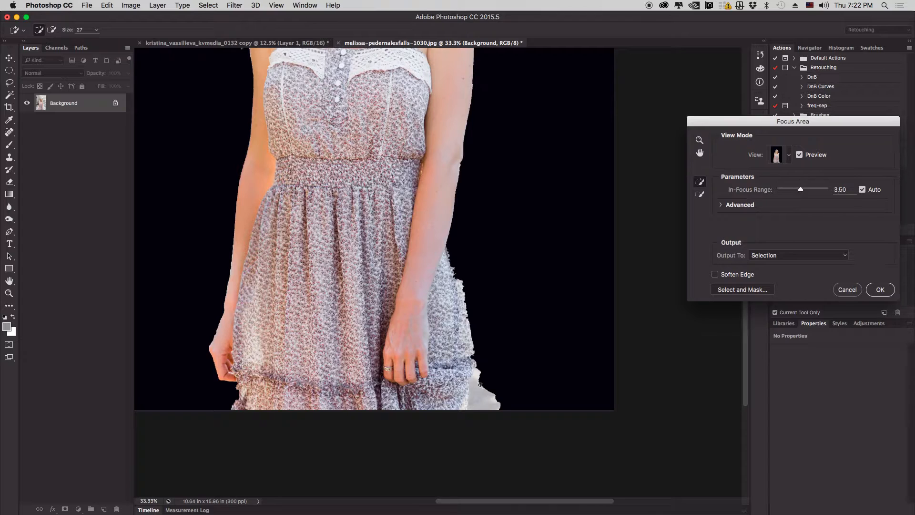
mouse_move(479, 378)
mouse_down()
mouse_move(485, 410)
mouse_move(476, 398)
mouse_move(472, 408)
mouse_up()
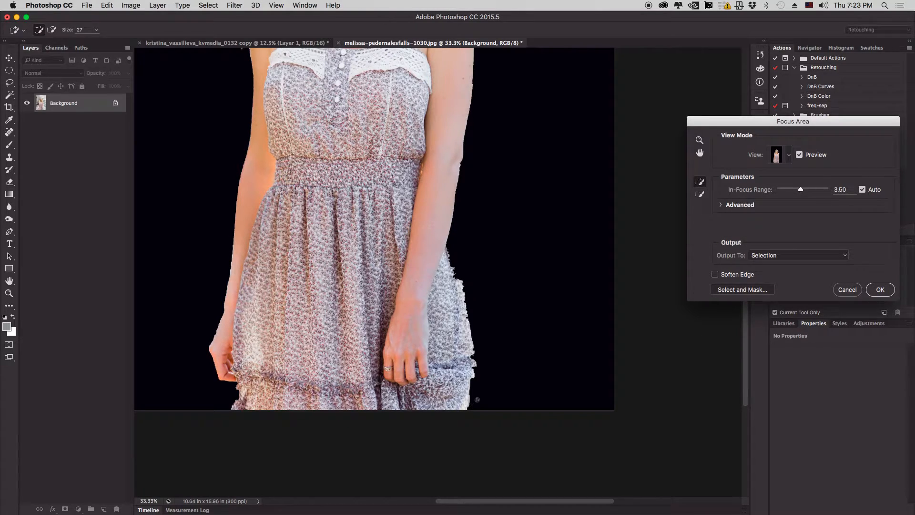
- Brush a patch of blurred background beside the woman's hair into the focus selection and subtract it again
scroll(316, 262, up, 10)
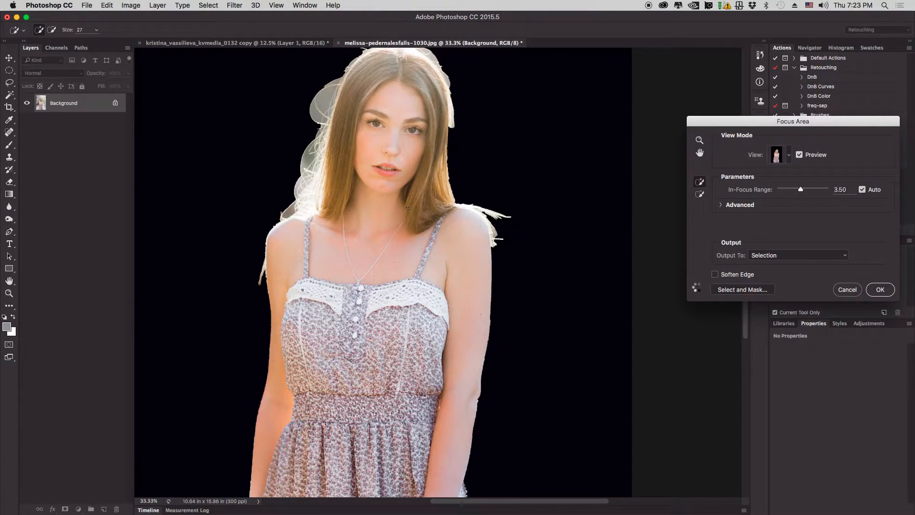
drag(533, 108, 551, 209)
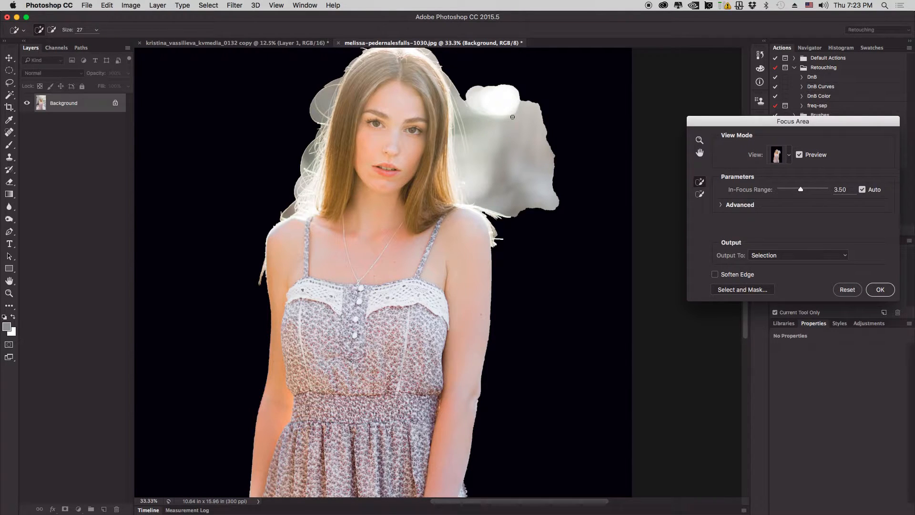
drag(503, 91, 529, 225)
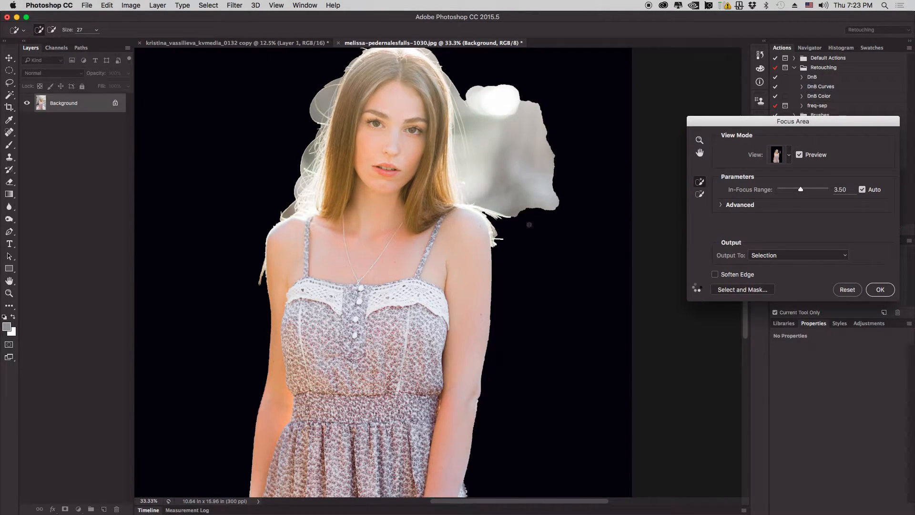
drag(536, 108, 554, 207)
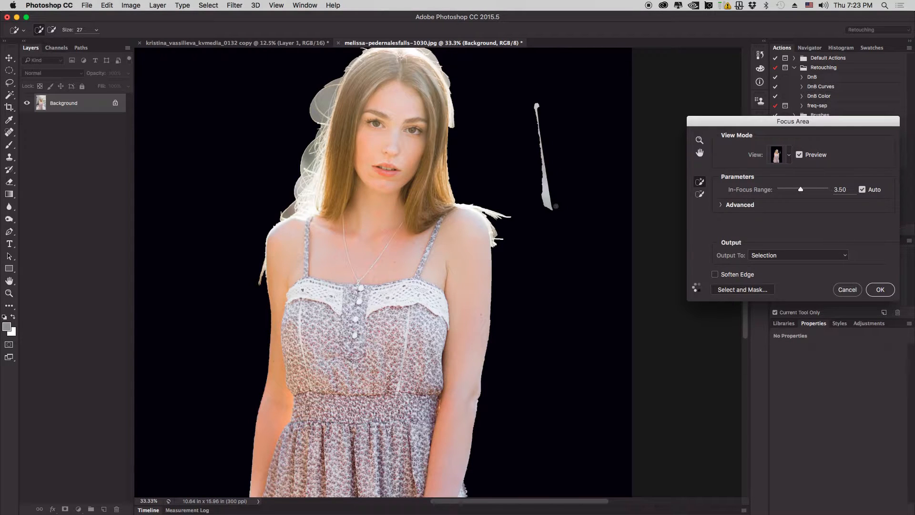
mouse_move(533, 103)
mouse_down()
mouse_move(534, 210)
mouse_move(542, 150)
mouse_move(548, 209)
mouse_move(545, 180)
mouse_up()
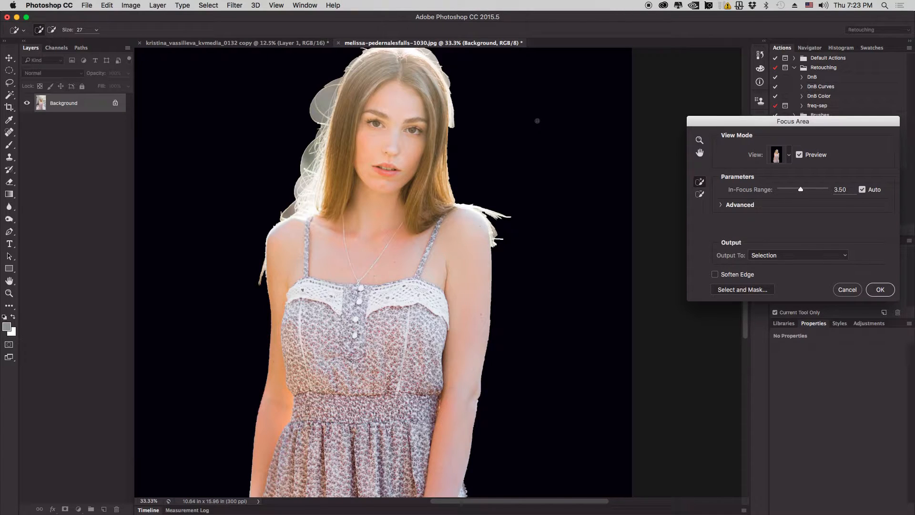
- Subtract the bright background fringe beside the hair from the focus selection, and cancel Focus Area
scroll(525, 241, down, 5)
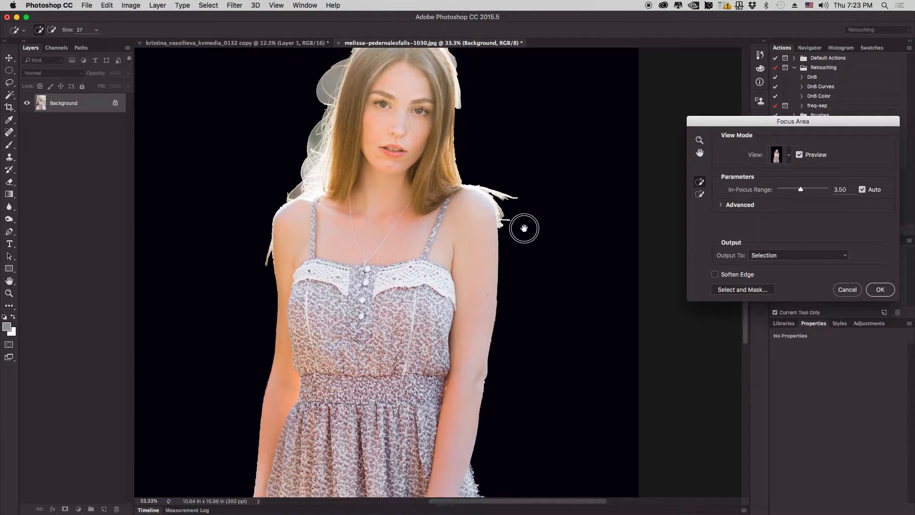
scroll(532, 313, up, 5)
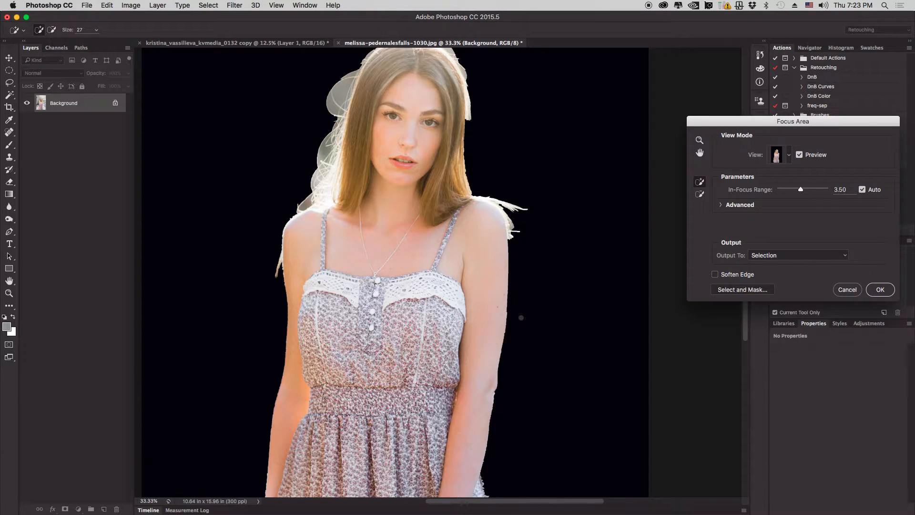
drag(385, 155, 376, 261)
drag(337, 180, 319, 241)
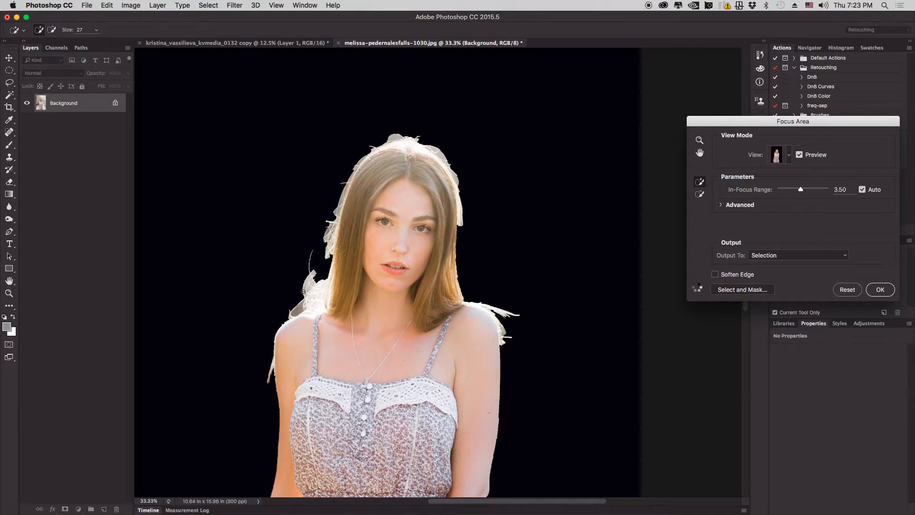
key(super+minus)
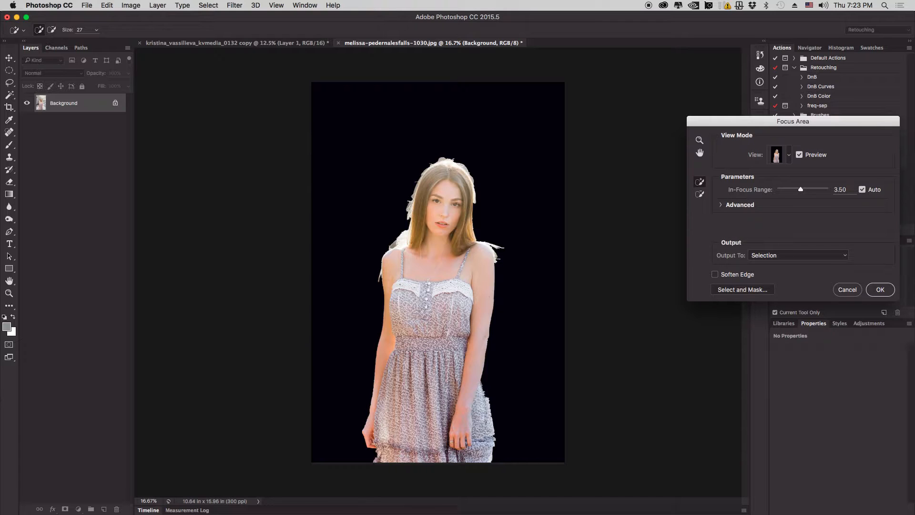
drag(746, 129, 647, 125)
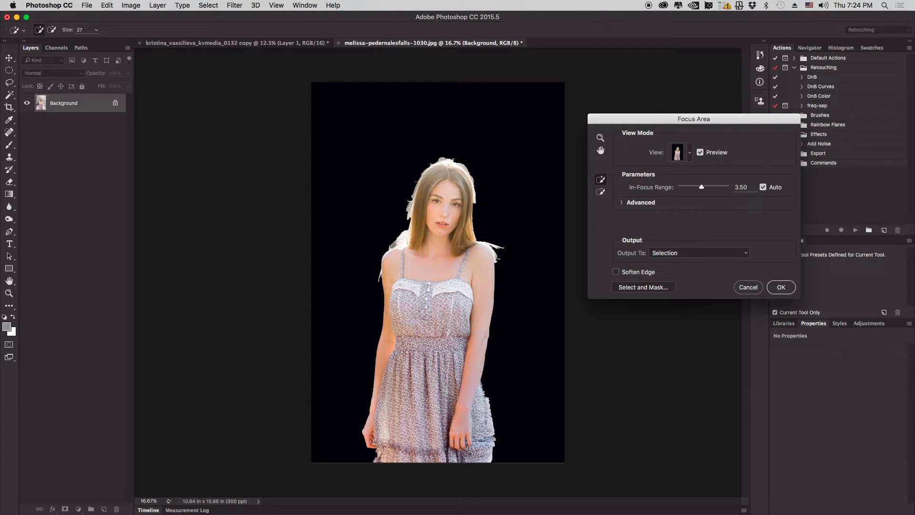
click(748, 289)
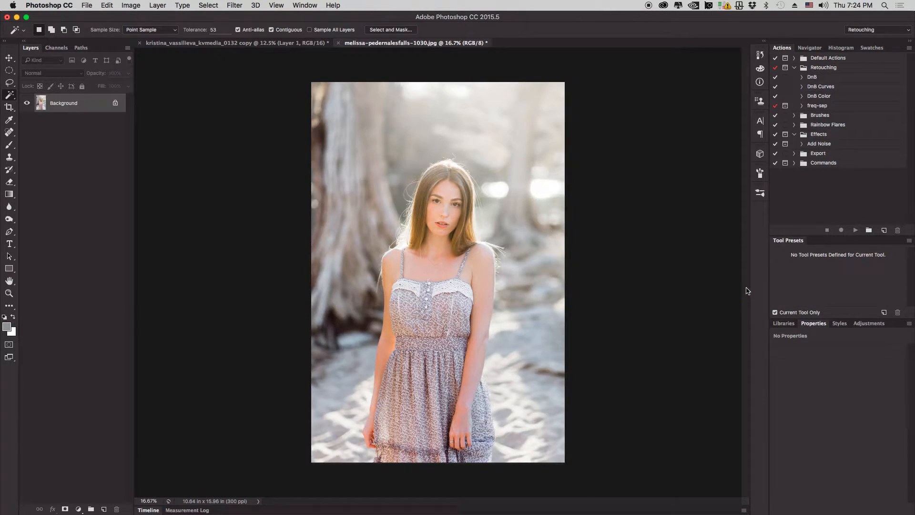
- Switch to the studio portrait document, test the Magic Wand on the backdrop at tolerance 53, and deselect
click(300, 44)
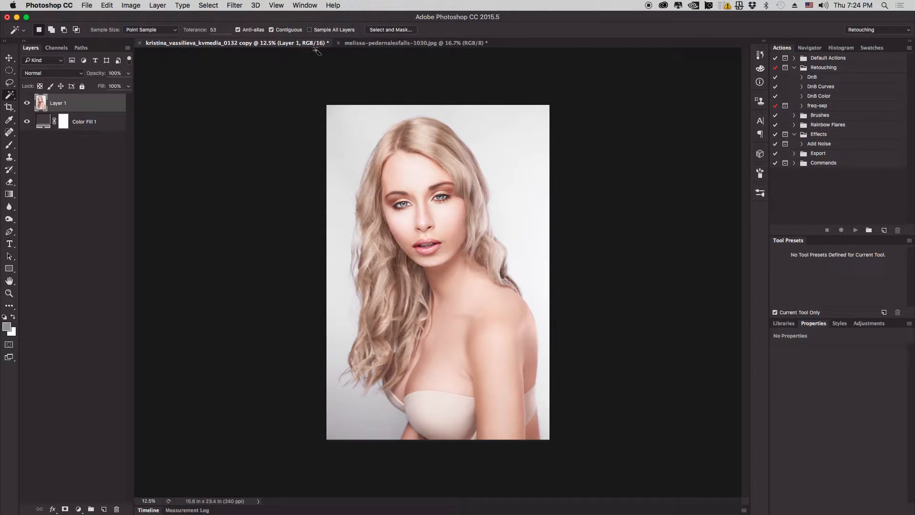
click(214, 5)
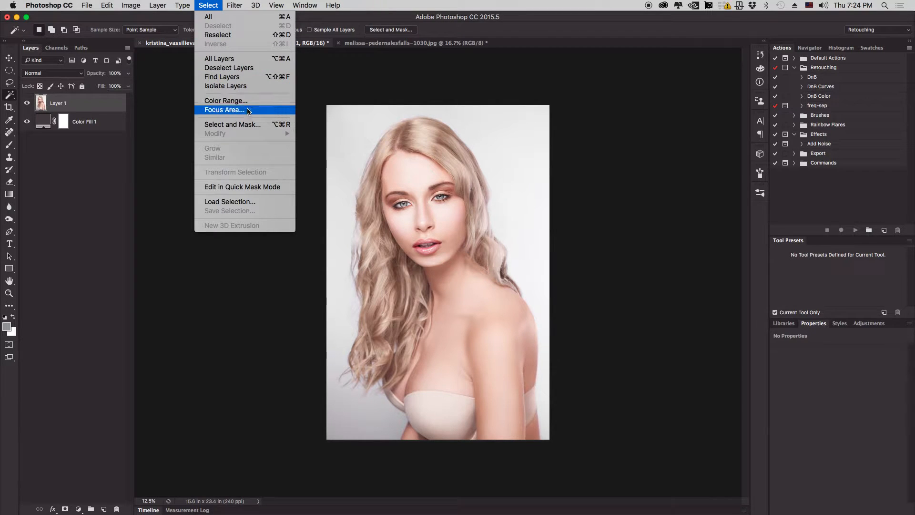
click(100, 181)
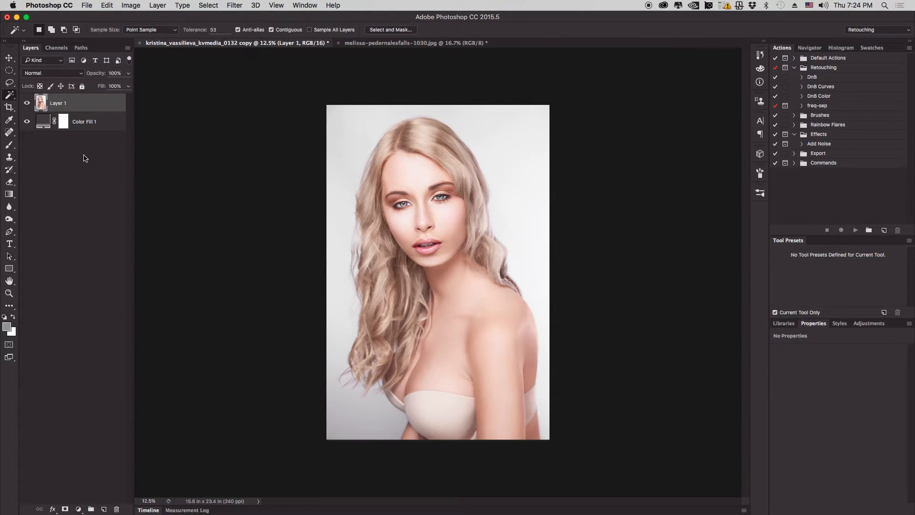
click(357, 122)
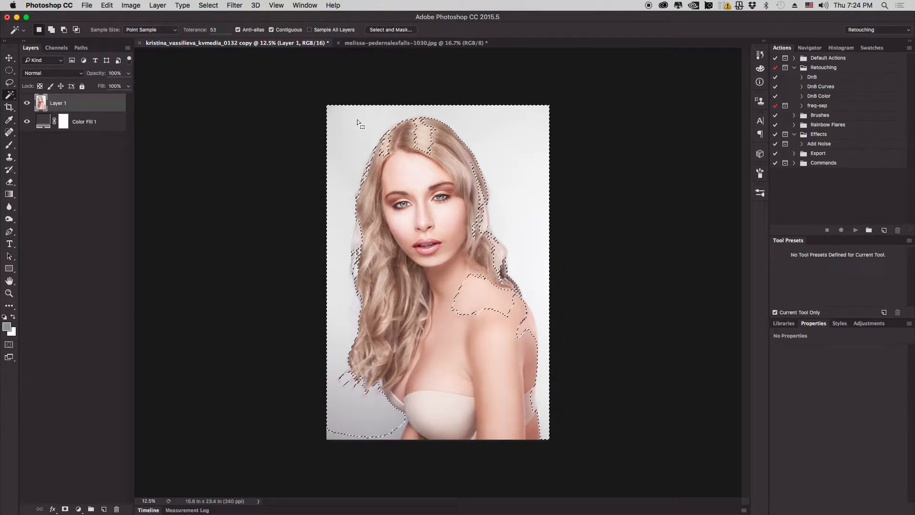
key(super+d)
- Lower the Magic Wand tolerance to 18 and select the entire studio backdrop by combining several samples
drag(198, 31, 184, 35)
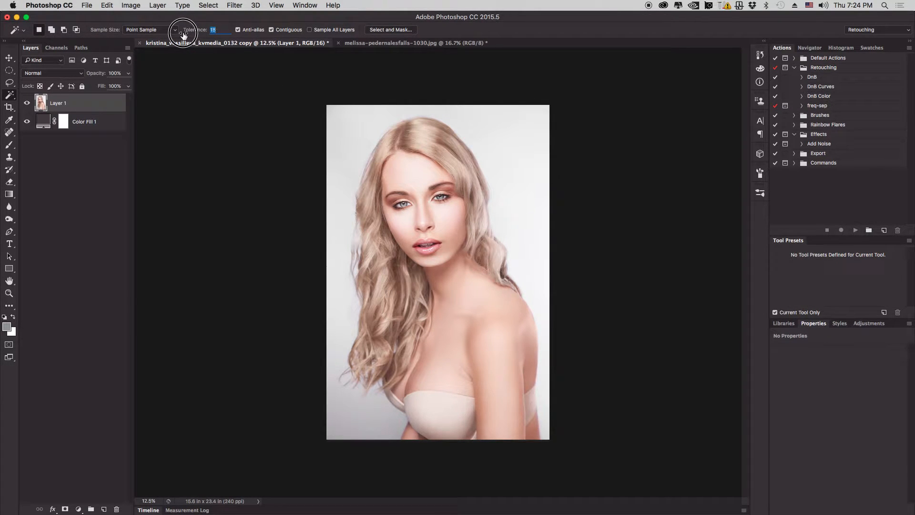
click(342, 134)
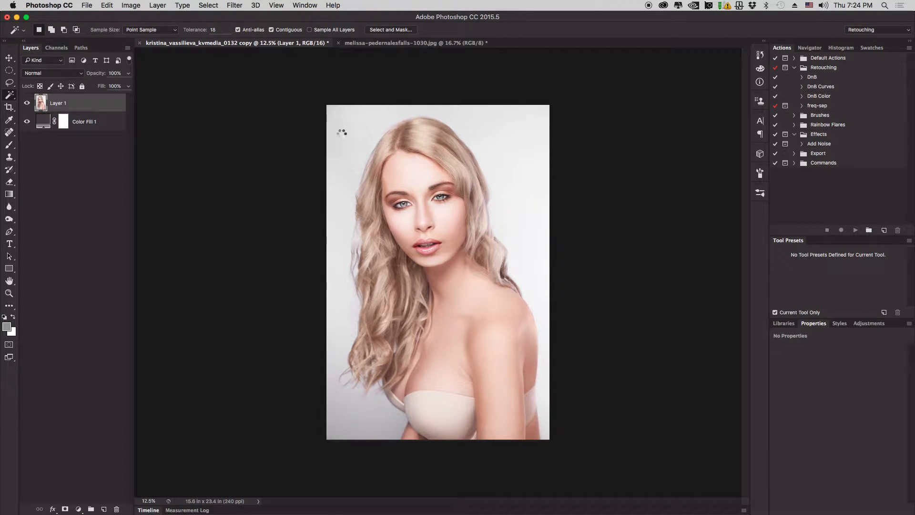
shift+click(529, 245)
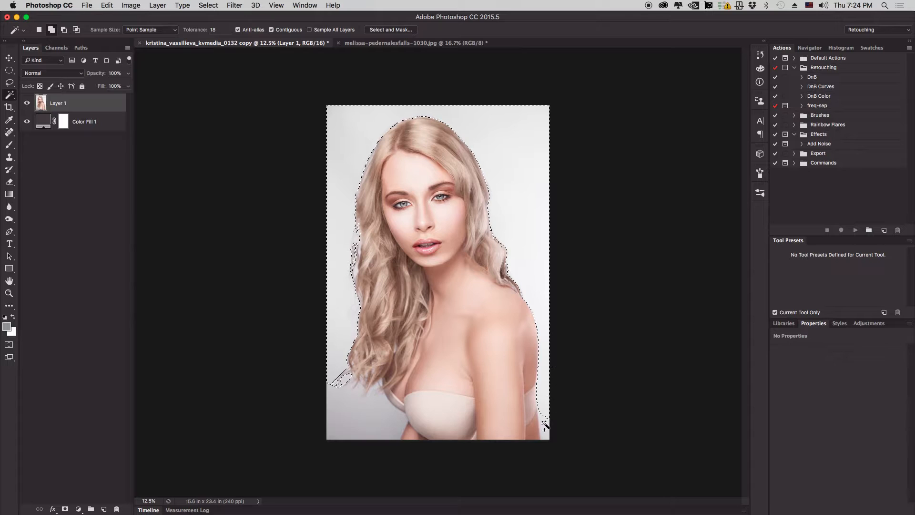
click(355, 415)
shift+click(389, 436)
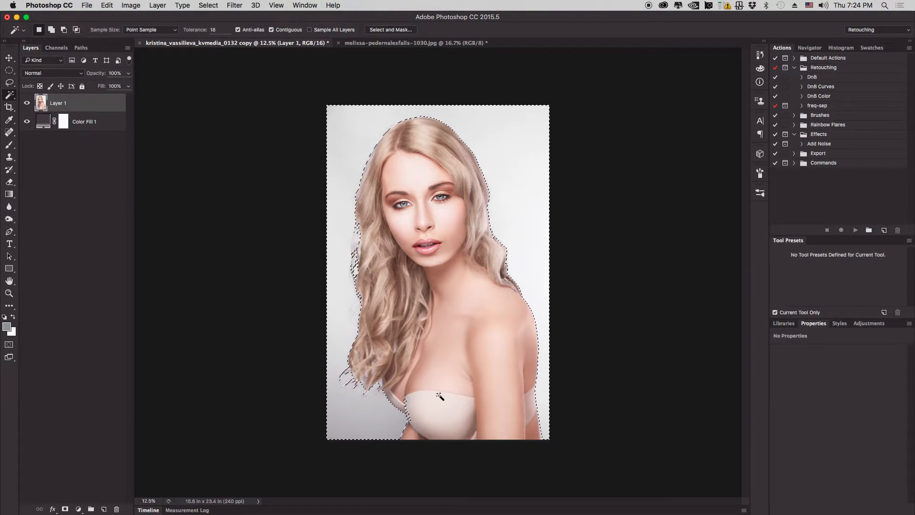
- Refine the backdrop selection along the edge of the strapless bra, adding a missed spot and subtracting the areas on the fabric
key(super+plus)
key(super+plus)
key(super+plus)
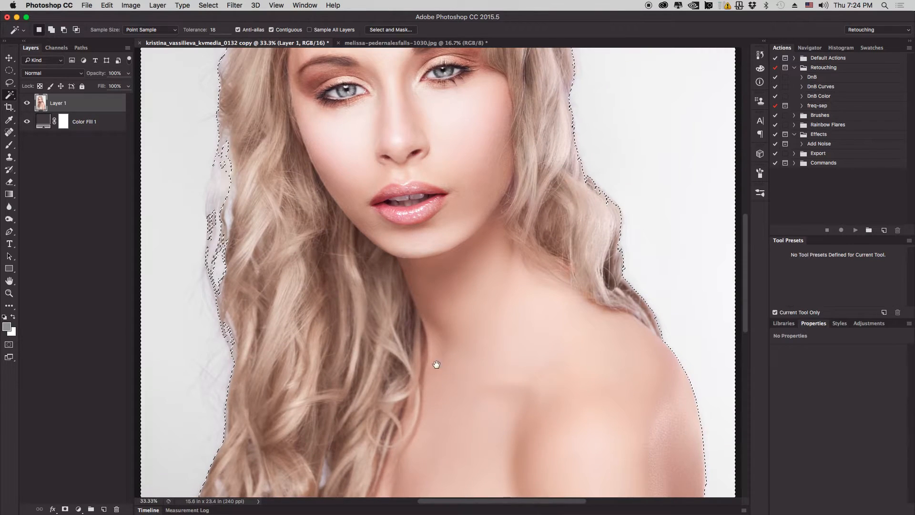
drag(435, 366, 422, 267)
shift+click(350, 318)
shift+click(355, 323)
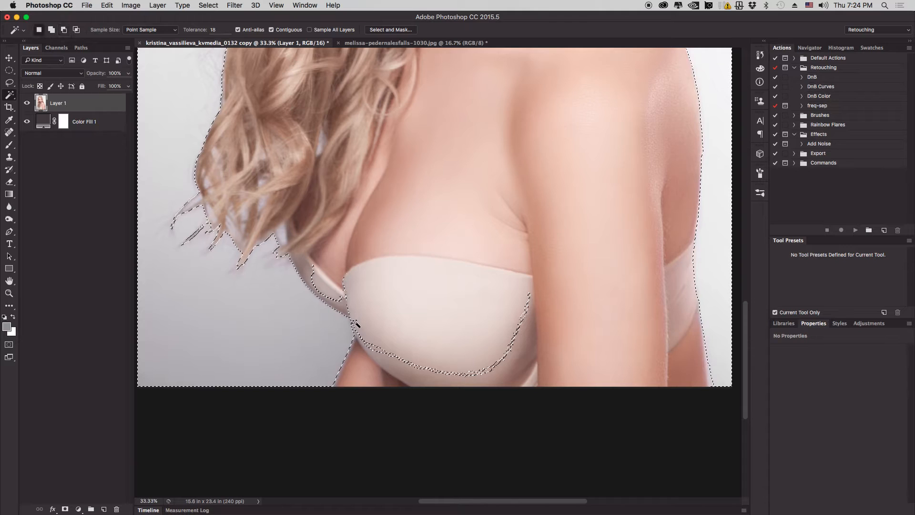
alt+click(364, 341)
alt+click(527, 301)
drag(593, 159, 537, 190)
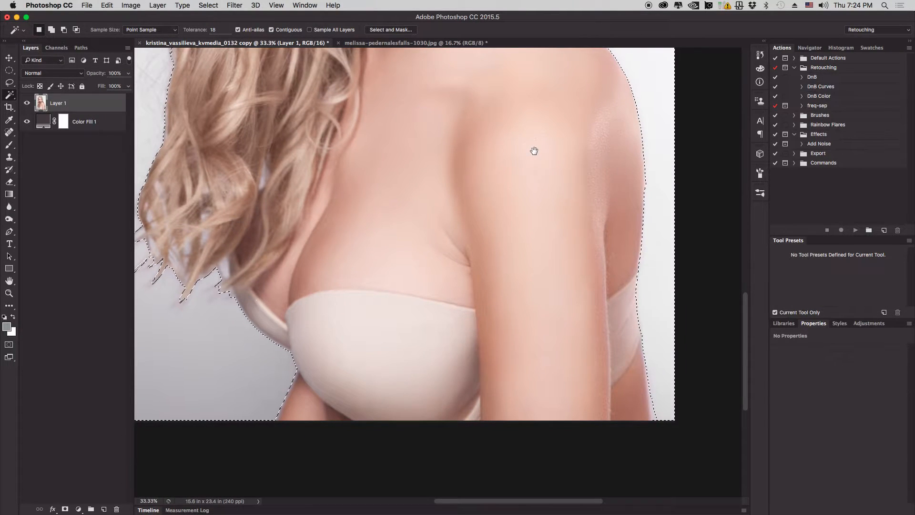
- Add a spot on the inner edge of the bra cup to the backdrop selection and subtract it again
drag(551, 178, 497, 264)
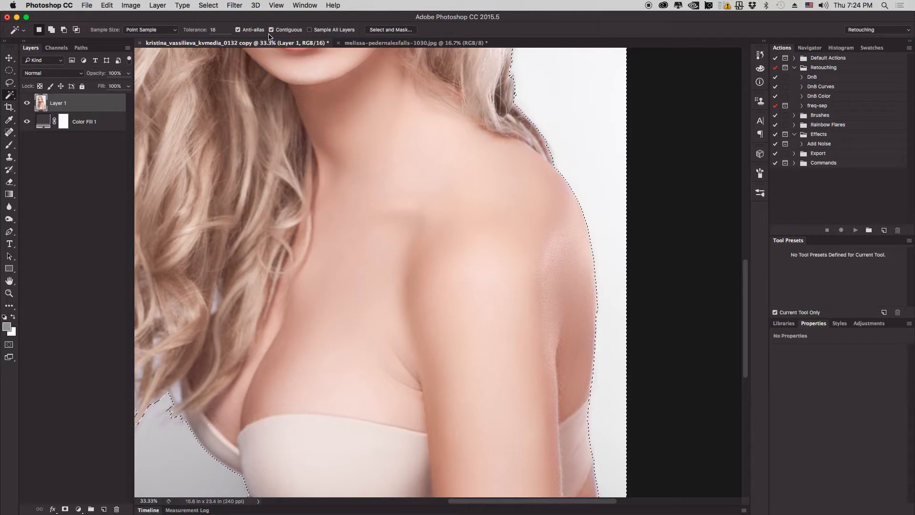
key(shift)
shift+click(211, 428)
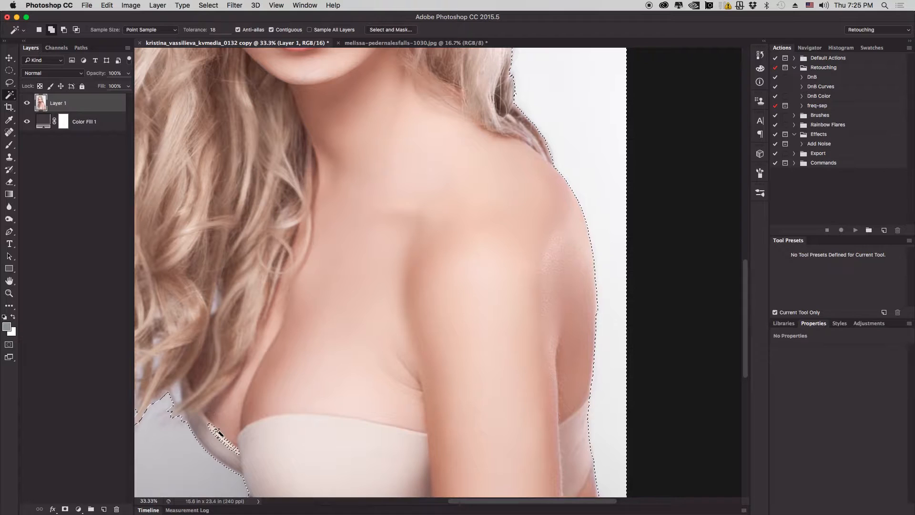
alt+click(214, 430)
alt+click(209, 425)
- Examine the backdrop selection's edge along the hair, shoulder, back and bra for missed or wrongly selected areas
drag(394, 319, 373, 267)
drag(374, 331, 374, 327)
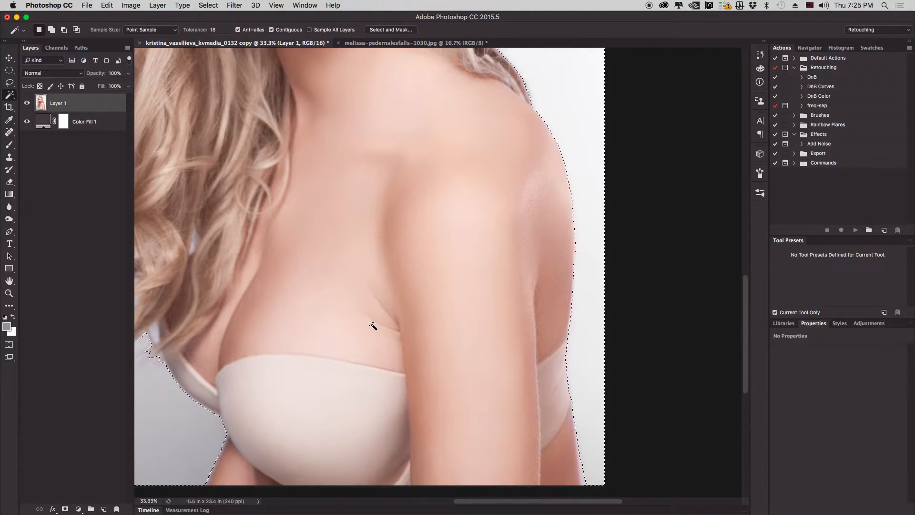
drag(224, 265, 261, 301)
scroll(261, 300, up, 10)
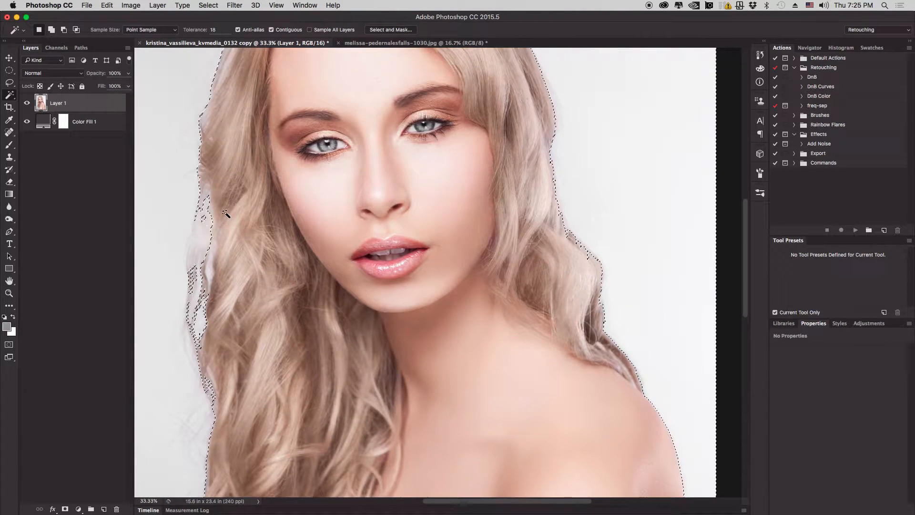
drag(238, 141, 215, 244)
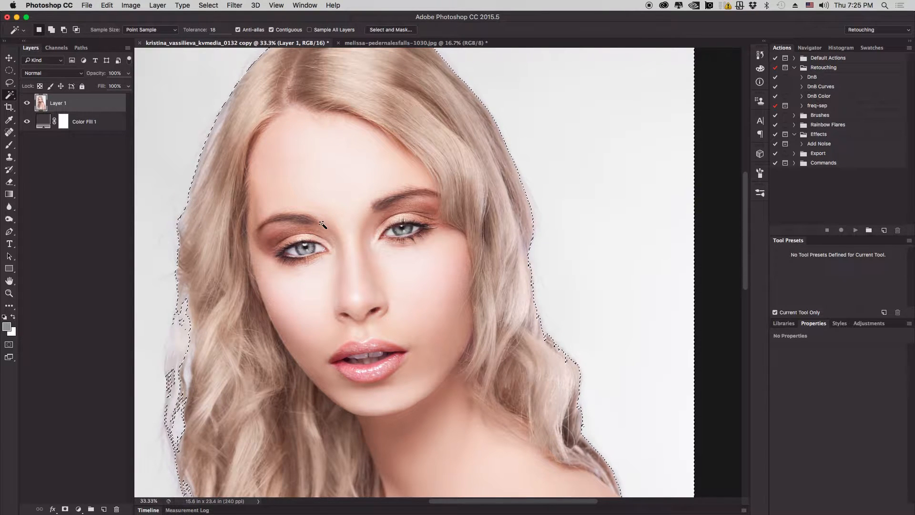
key(super+minus)
key(super+minus)
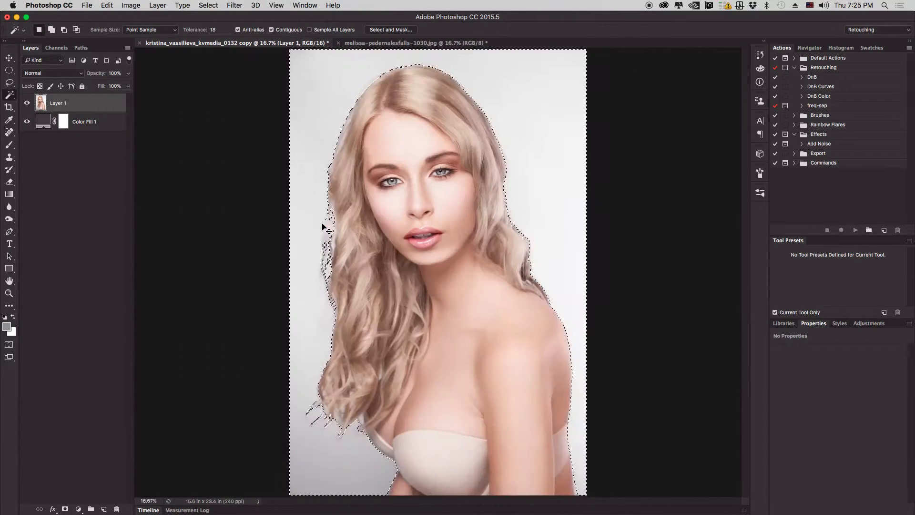
key(super+d)
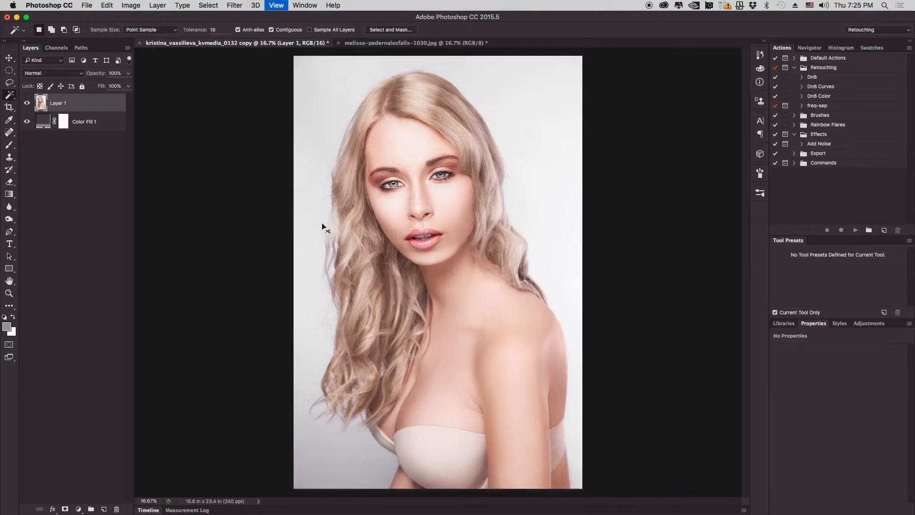
key(super+minus)
key(super+plus)
key(super+plus)
key(super+plus)
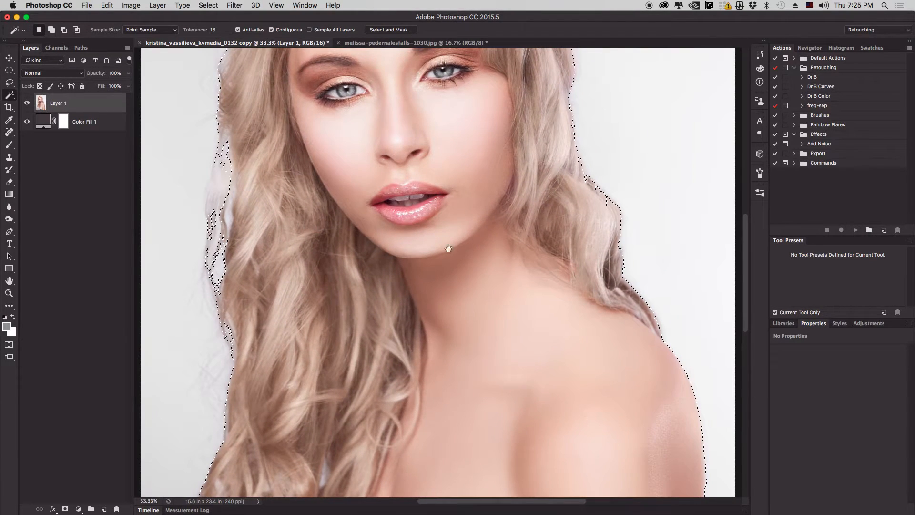
drag(521, 287, 395, 117)
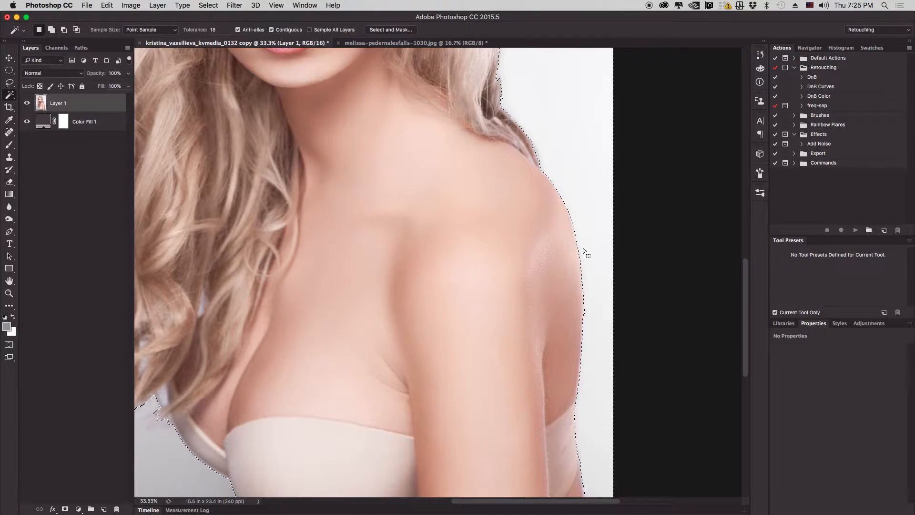
click(576, 289)
drag(576, 290, 570, 249)
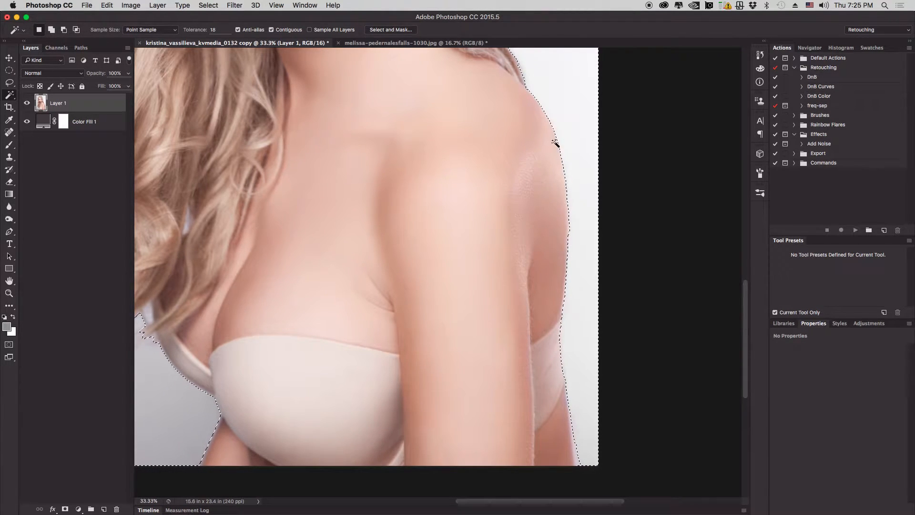
click(566, 288)
scroll(566, 288, down, 3)
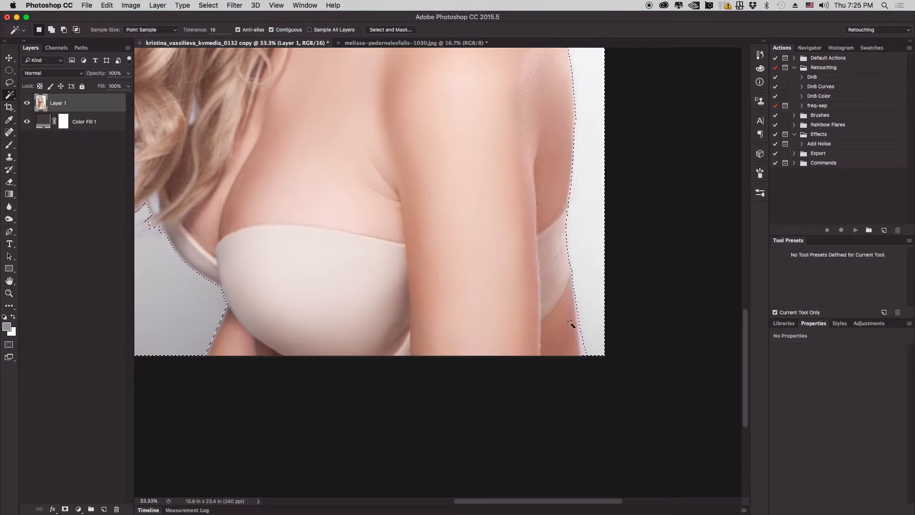
drag(504, 161, 504, 300)
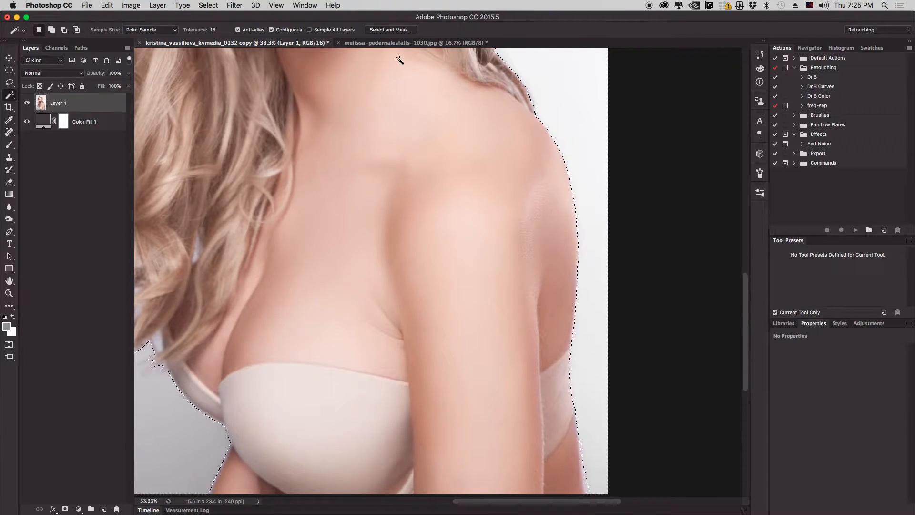
- Invert the backdrop selection so it covers the subject, and open it in Select and Mask
key(super+minus)
key(super+minus)
key(super+equal)
key(super+minus)
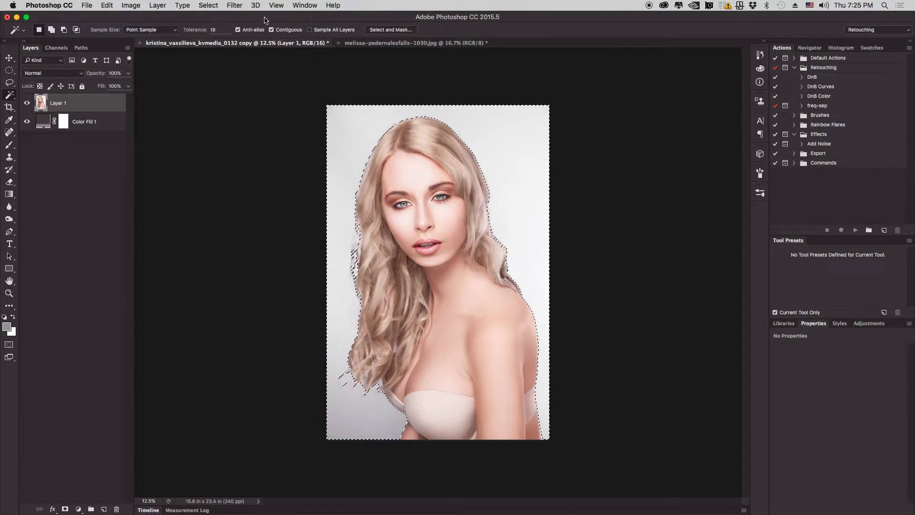
click(208, 5)
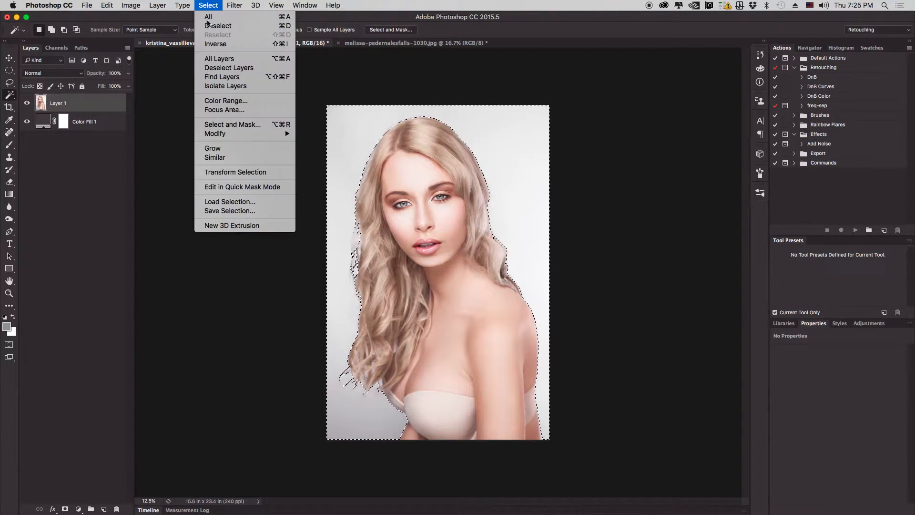
click(220, 43)
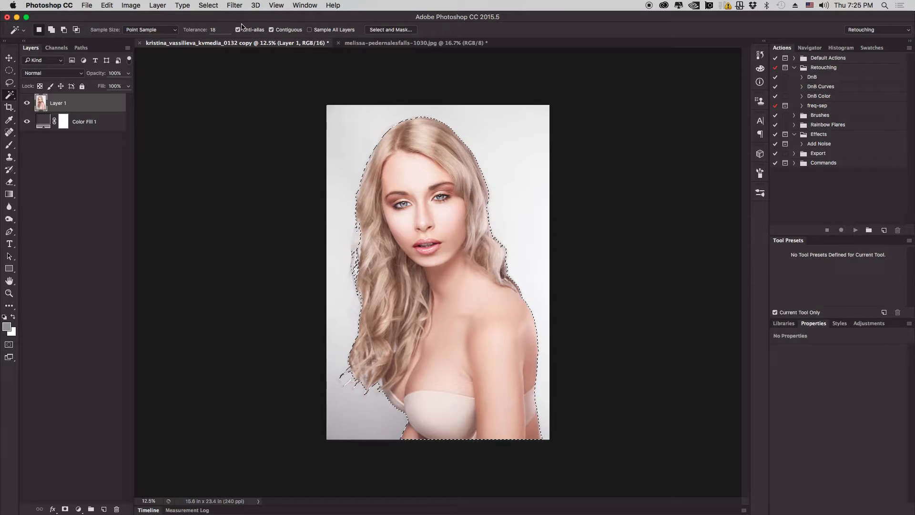
click(406, 30)
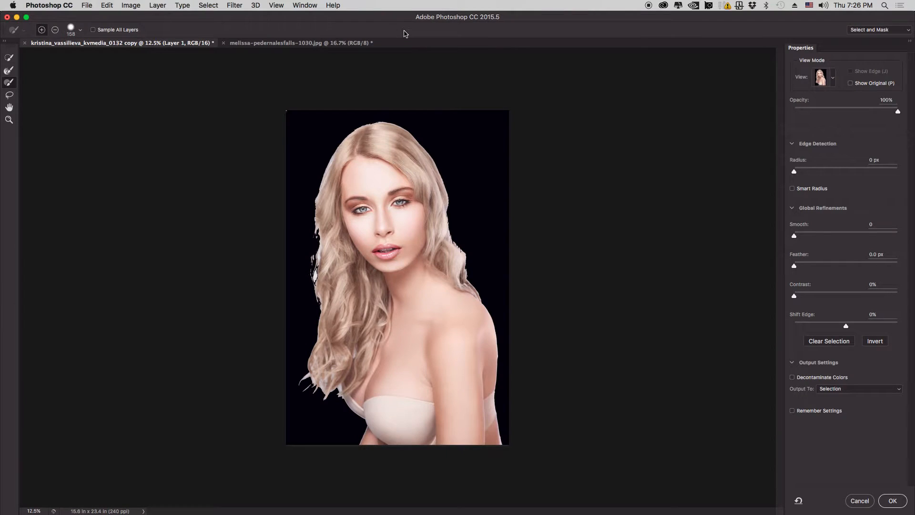
- Subtract the stray speck in the image's upper-left corner from the selection with the Brush tool
key(super+equal)
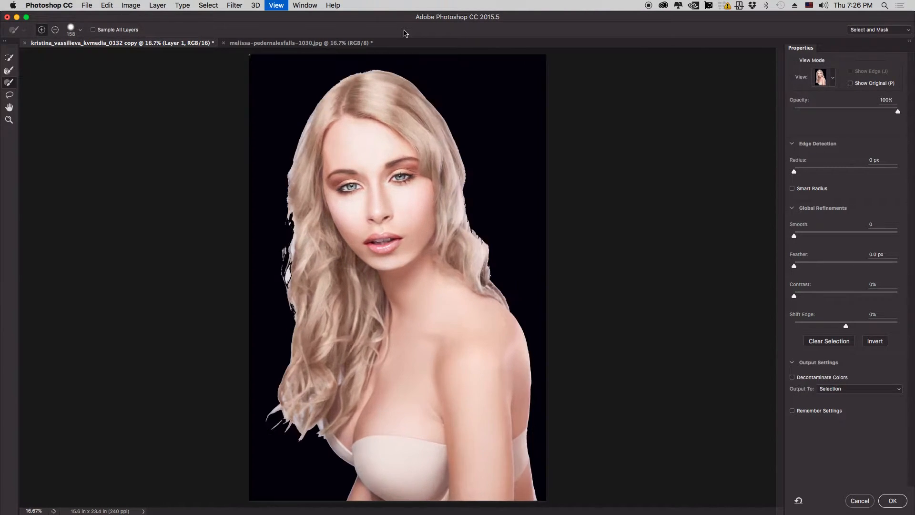
drag(508, 220, 471, 110)
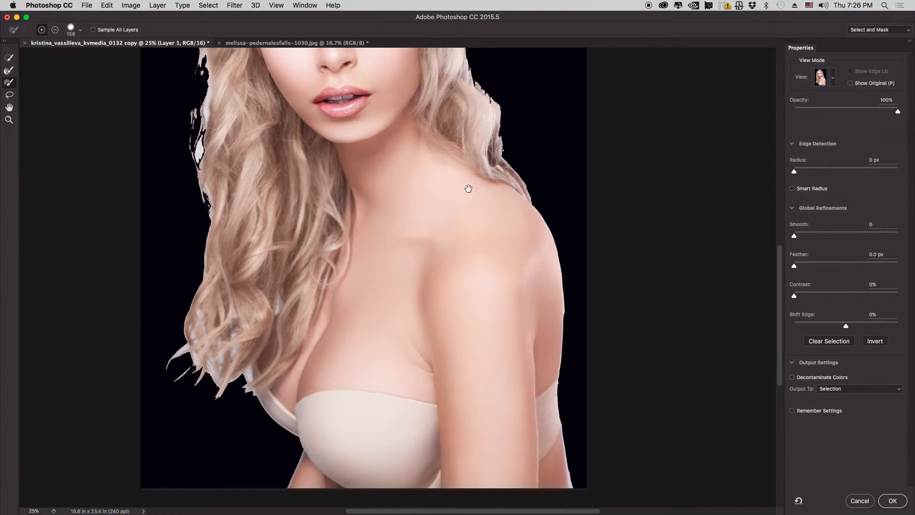
drag(467, 186, 437, 176)
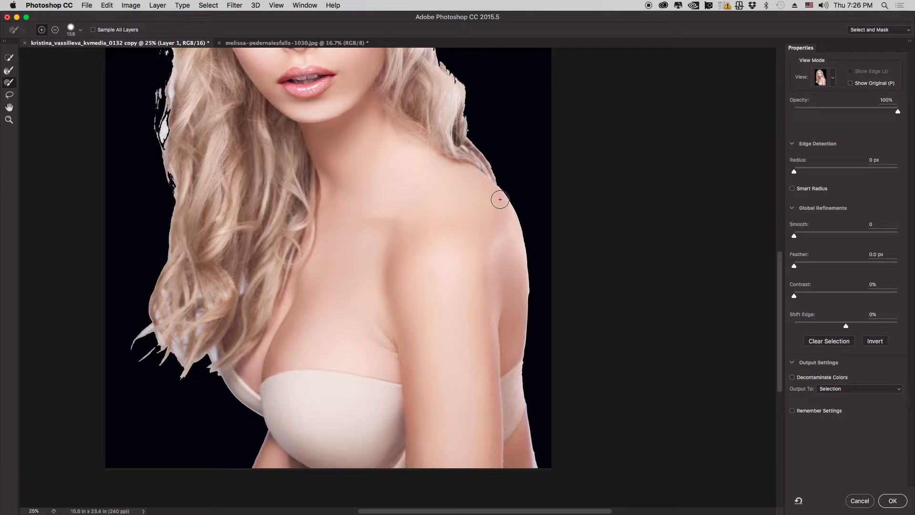
scroll(414, 362, up, 8)
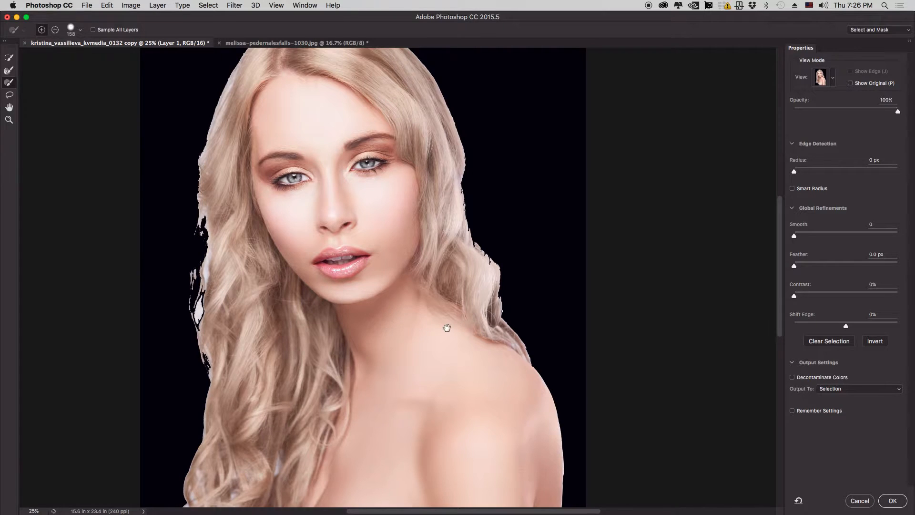
scroll(445, 327, down, 8)
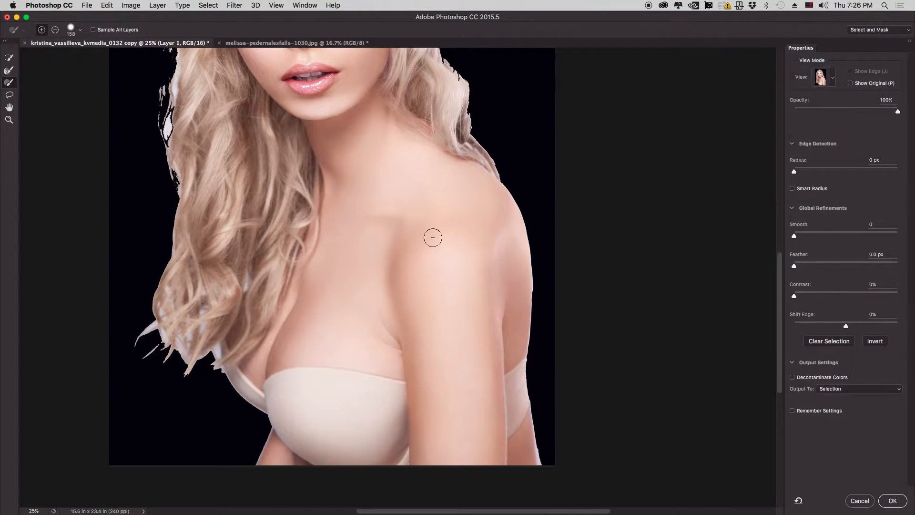
key(super+minus)
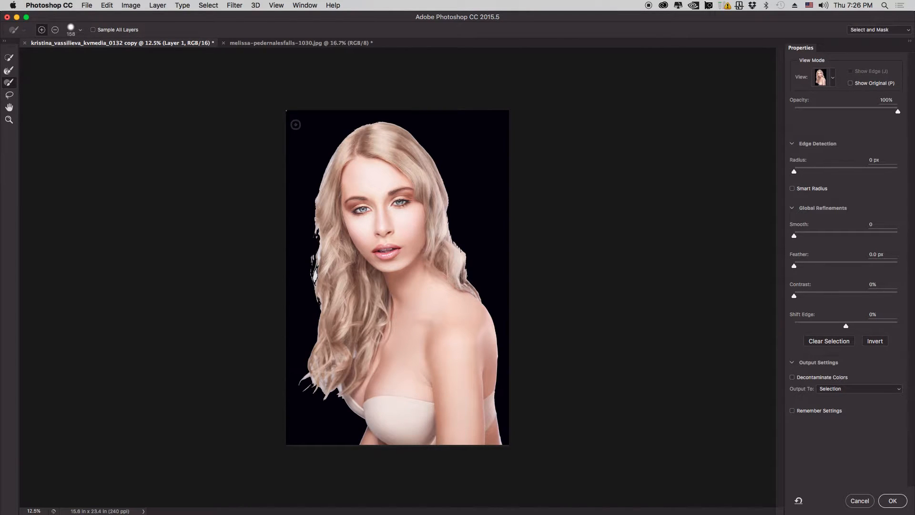
key(alt)
mouse_move(291, 118)
mouse_down()
mouse_move(281, 102)
mouse_move(294, 118)
mouse_up()
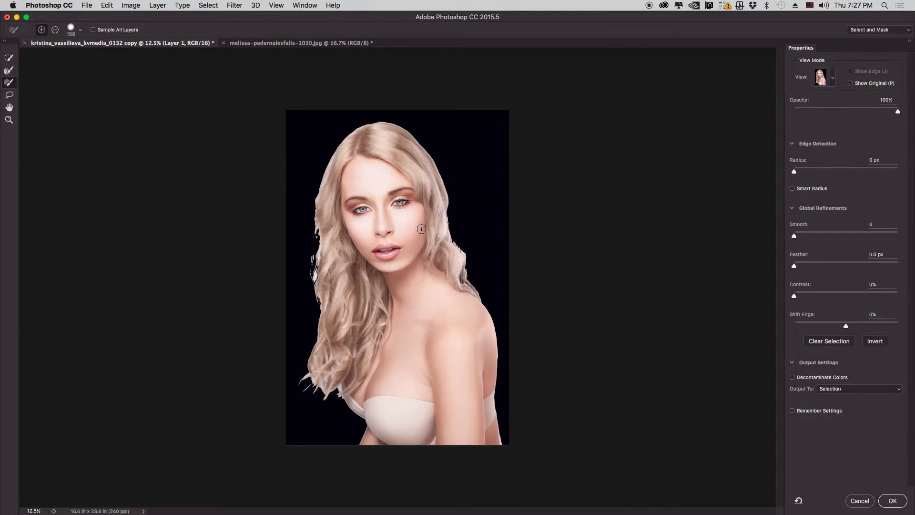
key(super+equal)
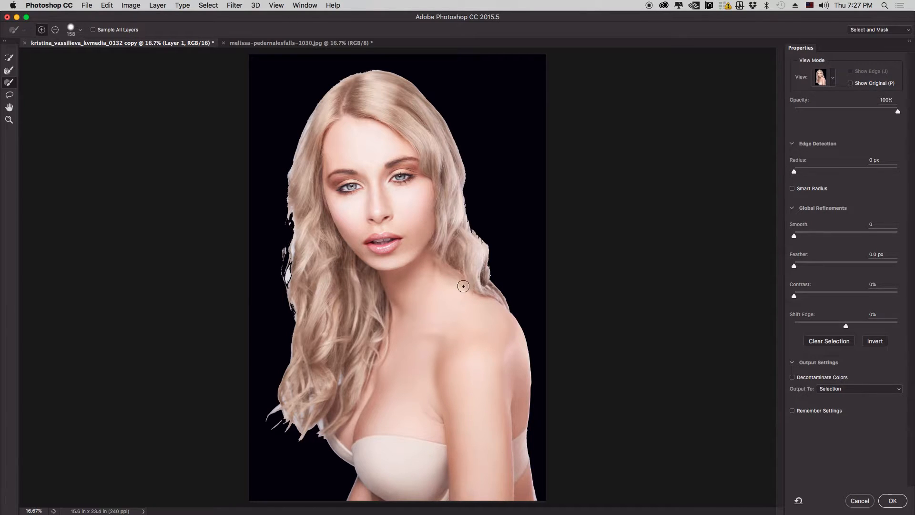
key(space)
drag(466, 299, 466, 317)
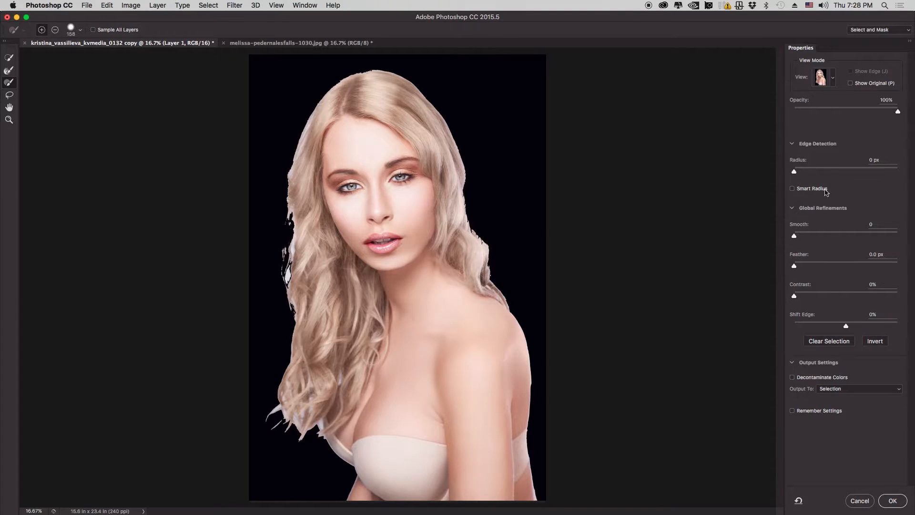
click(8, 73)
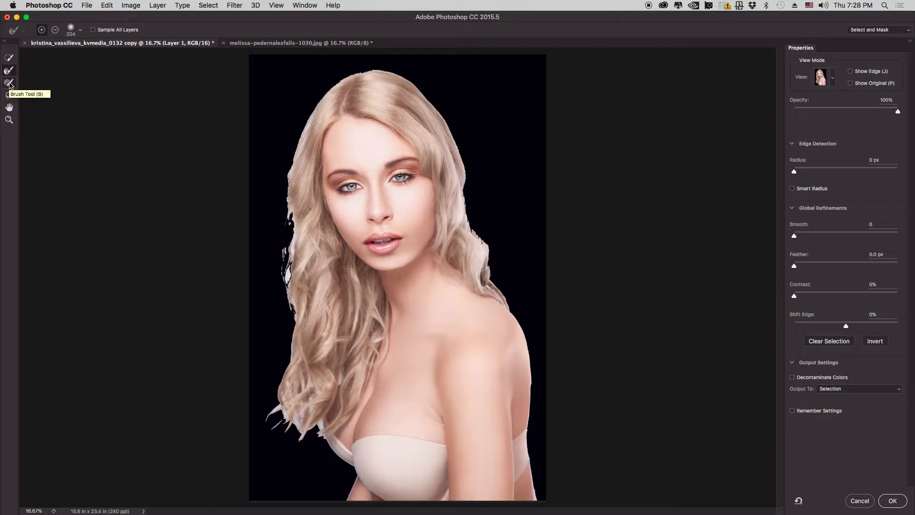
click(9, 84)
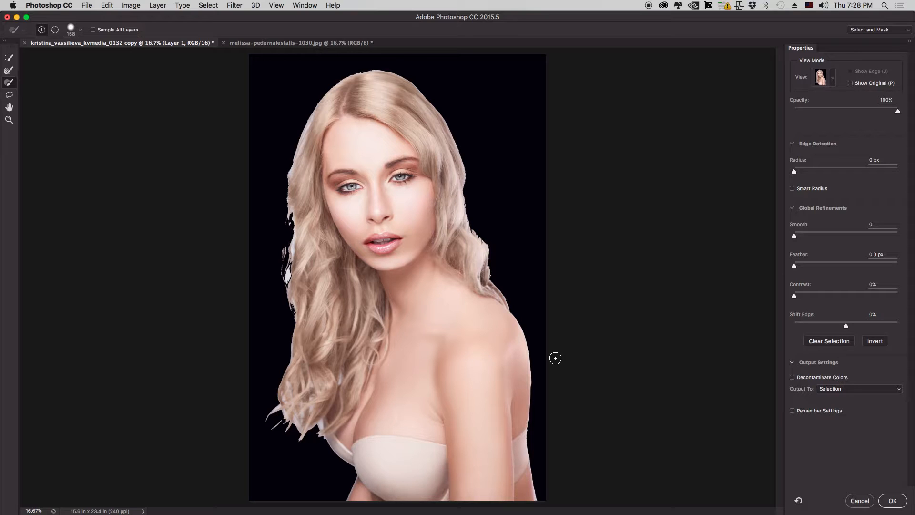
- Try subtracting the fringe along the back edge below the bra band with a size 86 brush, and undo the stroke
key(super+equal)
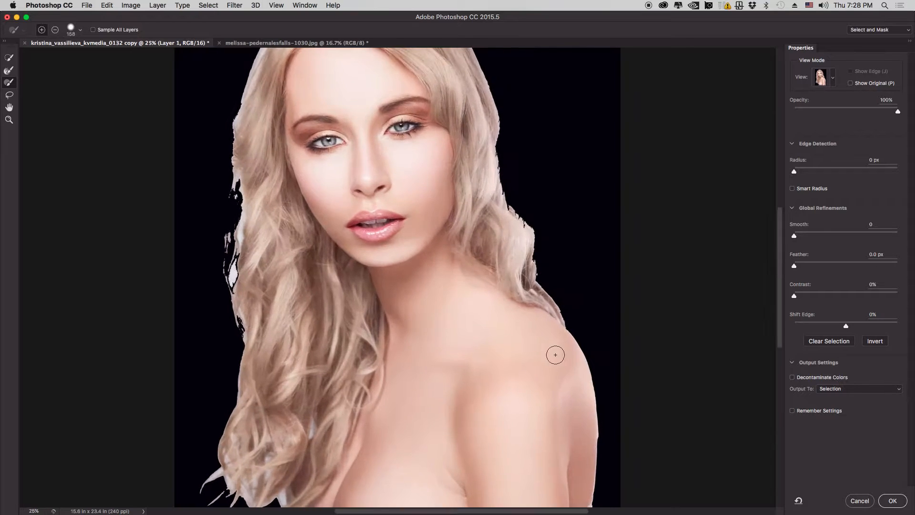
drag(578, 372, 484, 162)
scroll(506, 321, down, 10)
scroll(507, 321, right, 4)
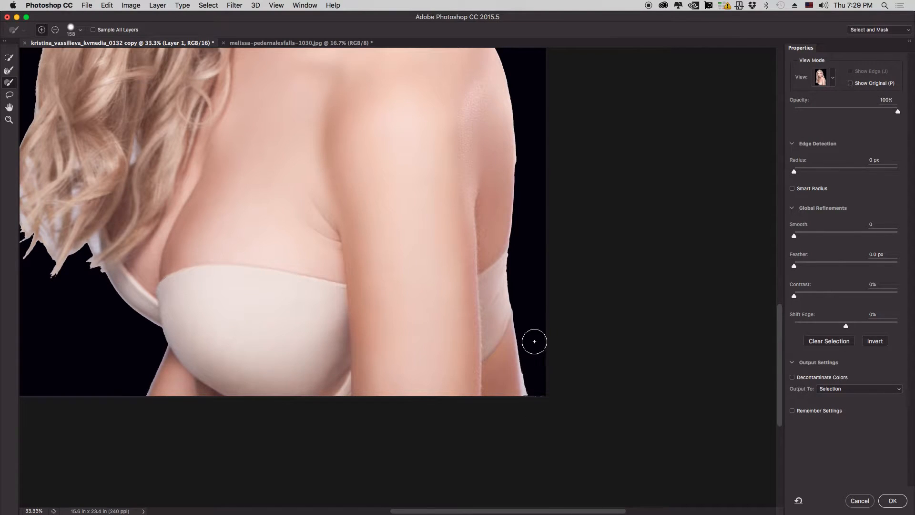
drag(531, 288, 523, 291)
drag(529, 333, 532, 352)
key(alt)
key(alt)
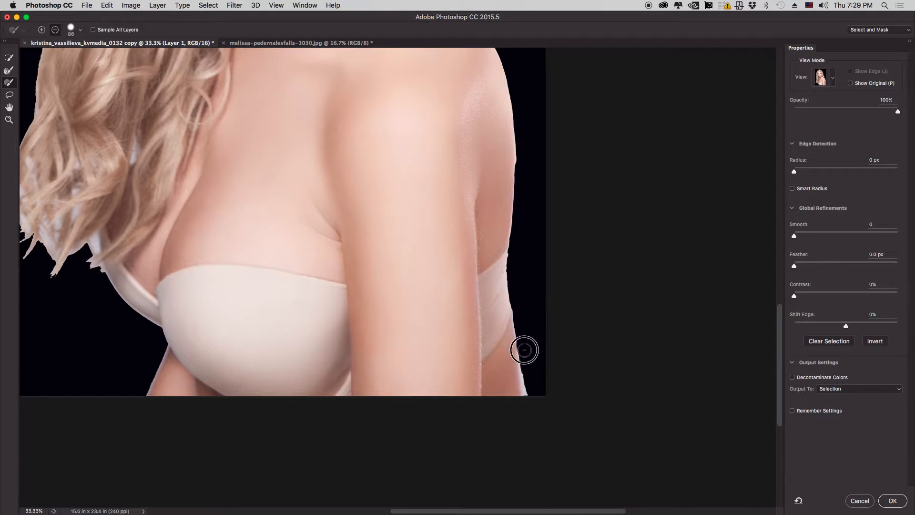
key(super+z)
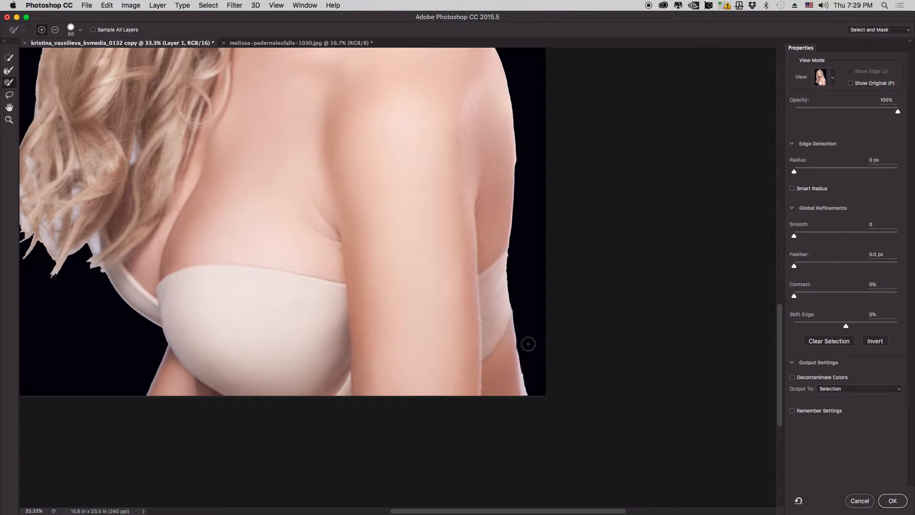
- Subtract the bright fringe along the back edge below the bra band from the selection with a size 73 brush
drag(526, 333, 530, 357)
key(super+equal)
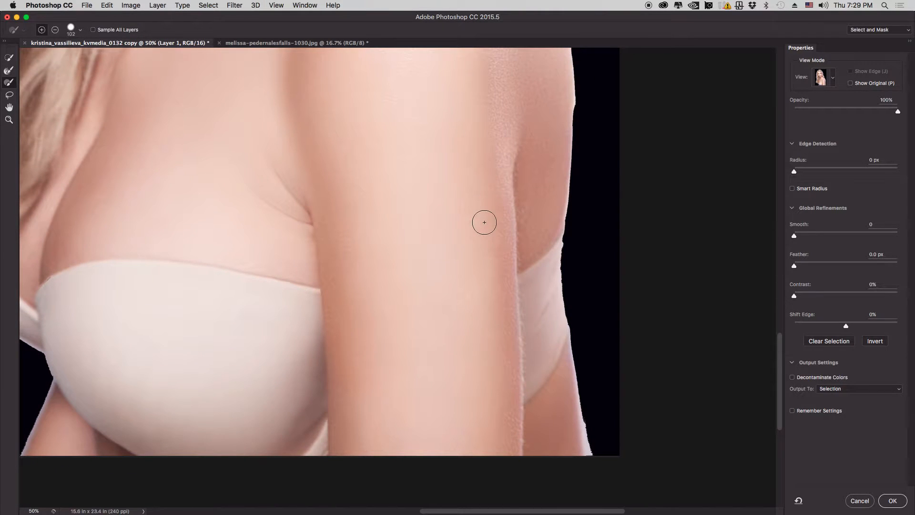
key(super+equal)
drag(553, 265, 455, 184)
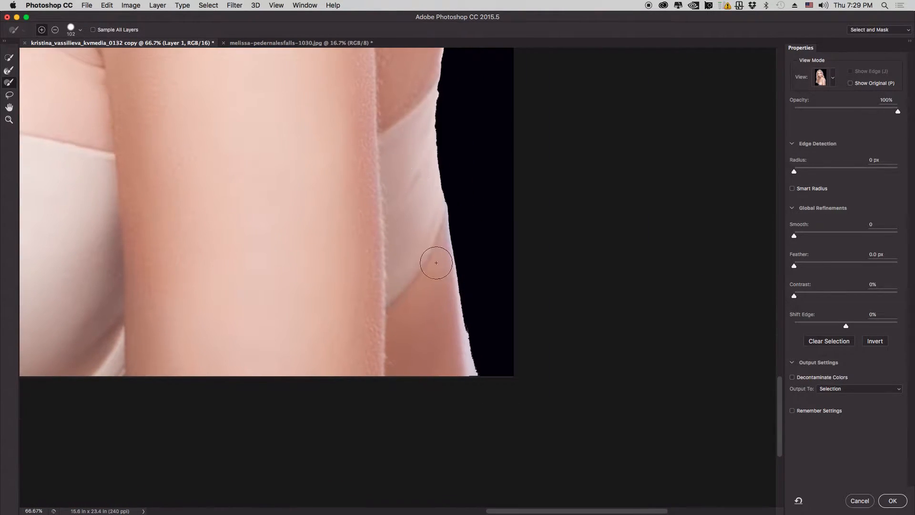
drag(486, 315, 475, 320)
drag(476, 286, 478, 293)
alt+click(471, 286)
mouse_move(474, 309)
mouse_down()
mouse_move(485, 371)
mouse_move(475, 313)
mouse_up()
key(alt)
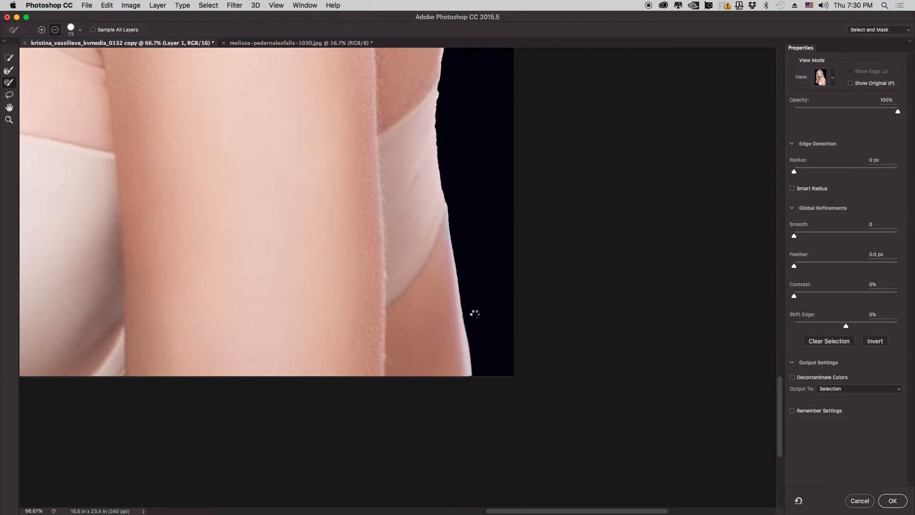
mouse_move(479, 344)
mouse_down()
mouse_move(474, 310)
mouse_move(481, 371)
mouse_move(476, 318)
mouse_up()
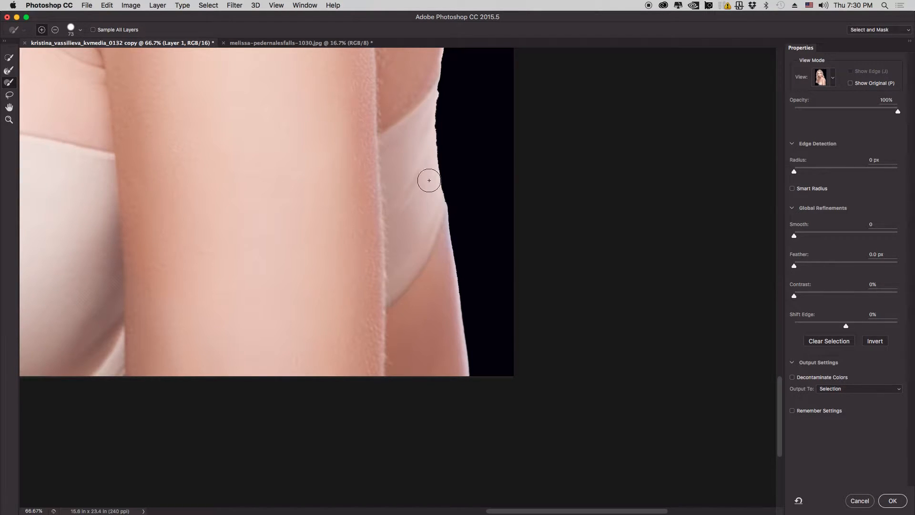
- Preview the whole subject's selection in the Onion Skin view mode
key(super+minus)
key(super+minus)
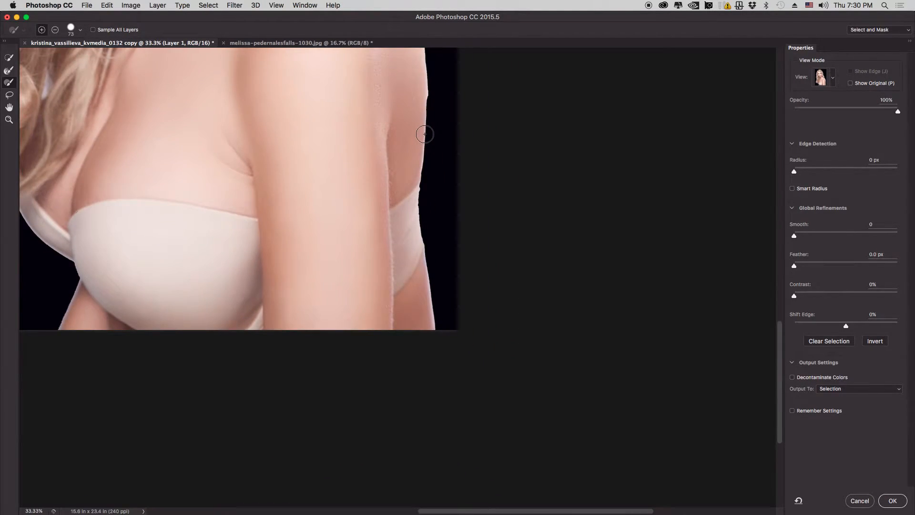
key(super+minus)
key(super+minus)
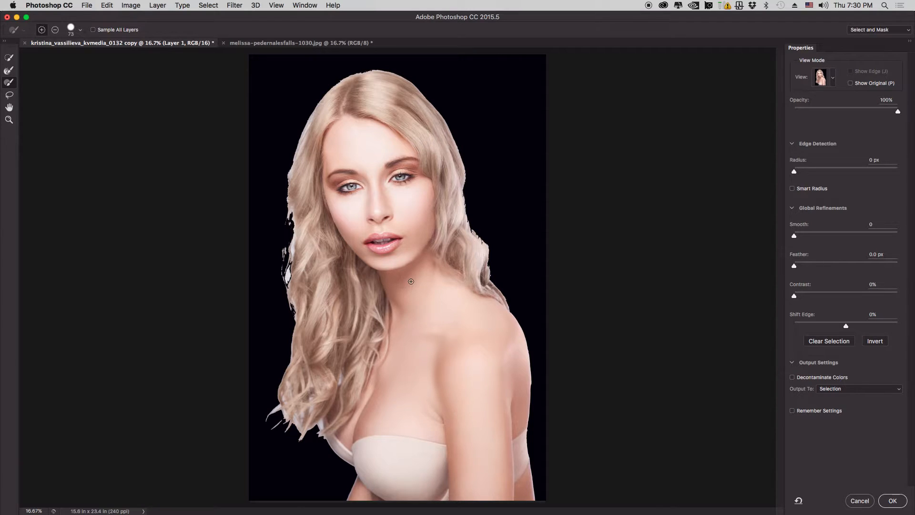
key(super+minus)
key(ctrl+Up)
click(788, 432)
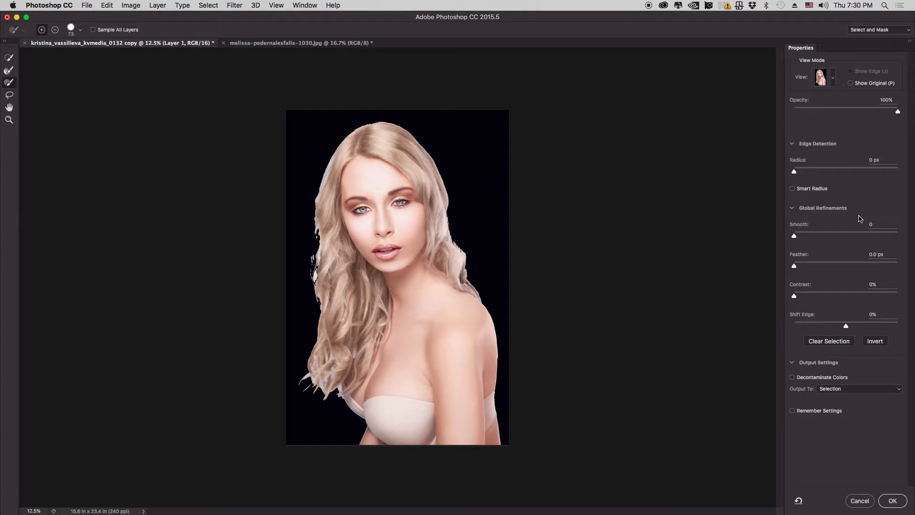
click(833, 78)
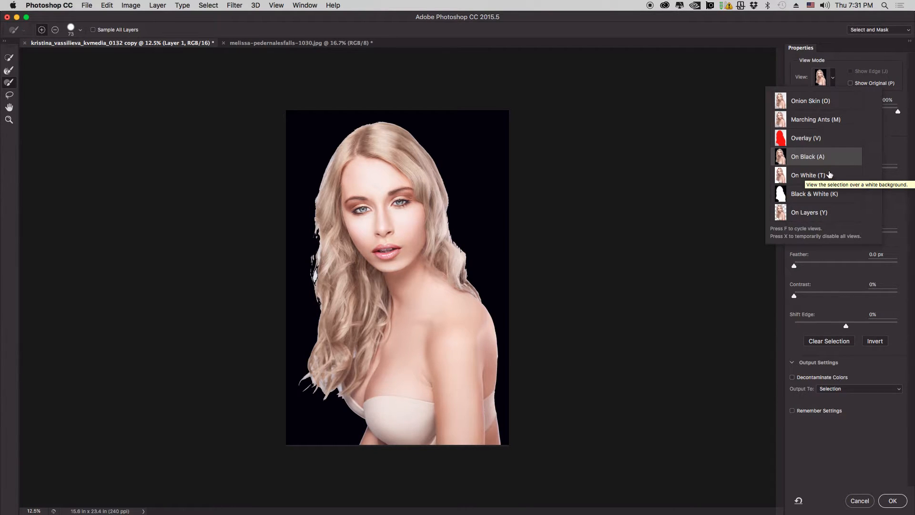
click(825, 101)
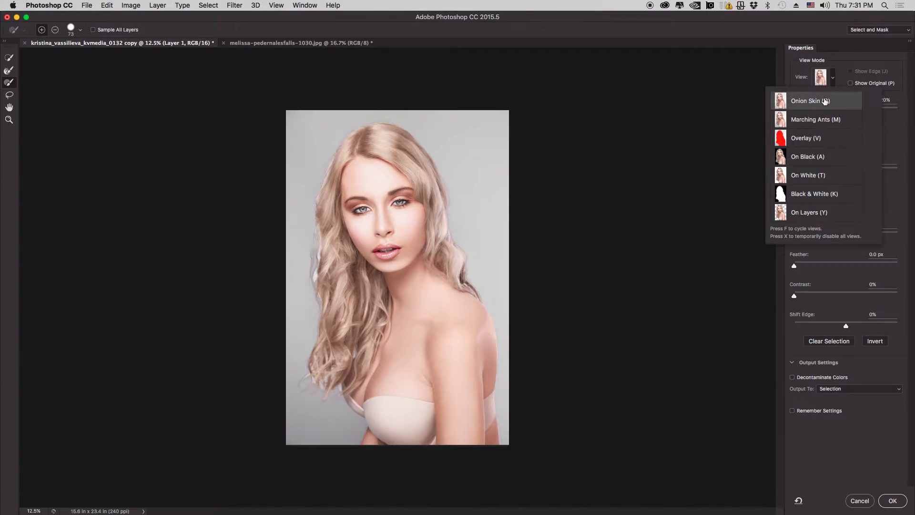
click(838, 54)
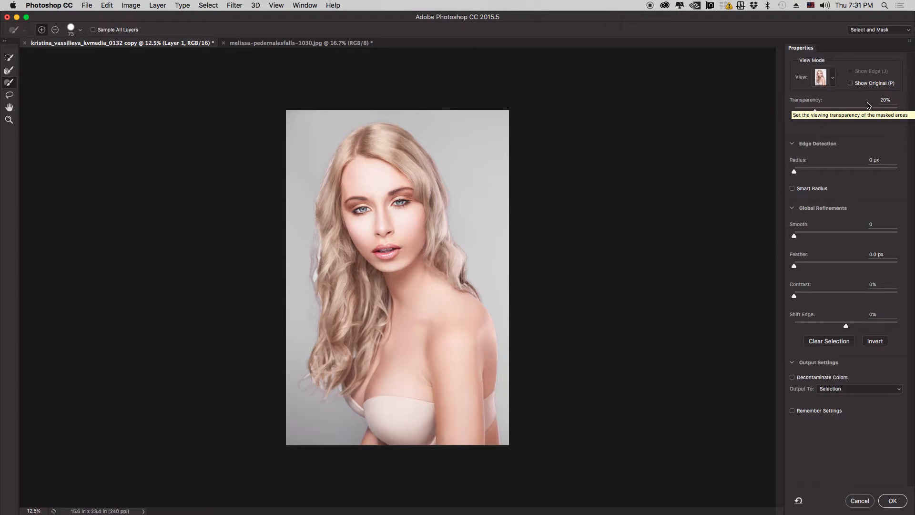
- Preview the selection in the Marching Ants and Overlay view modes, and return to the On Black view
click(831, 77)
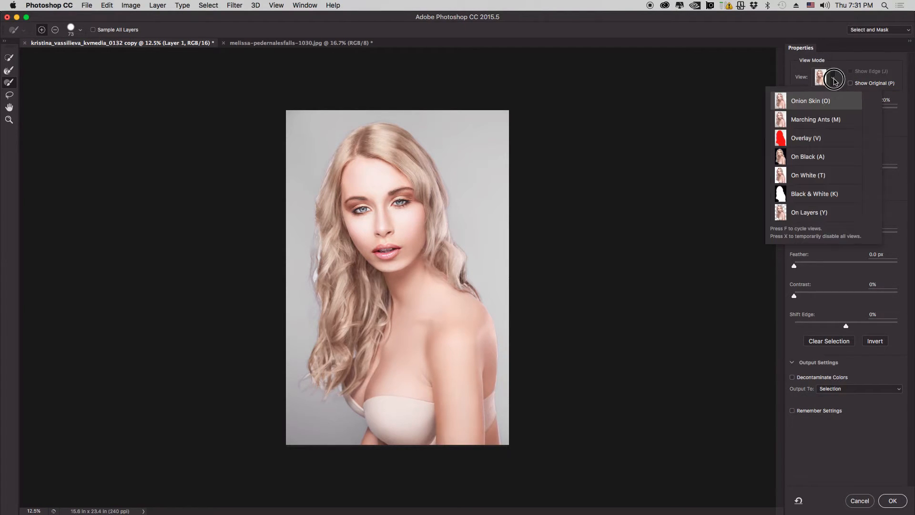
click(841, 120)
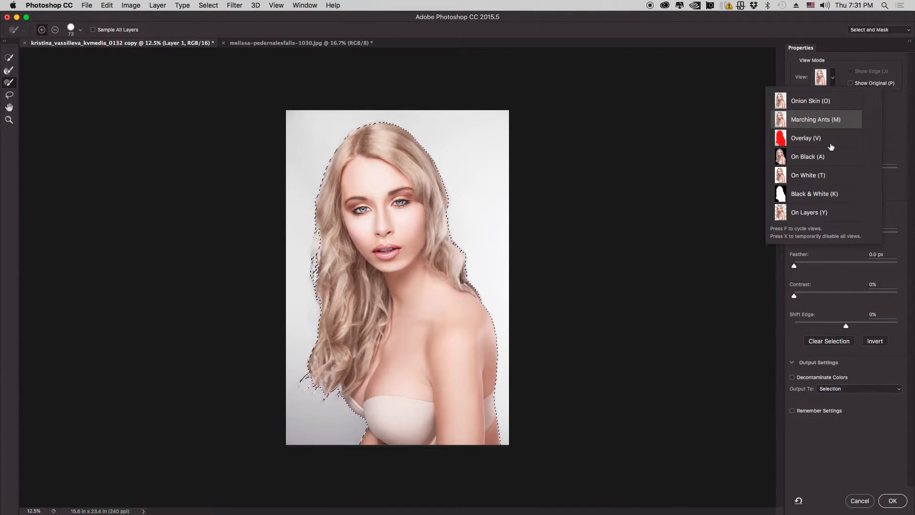
click(831, 143)
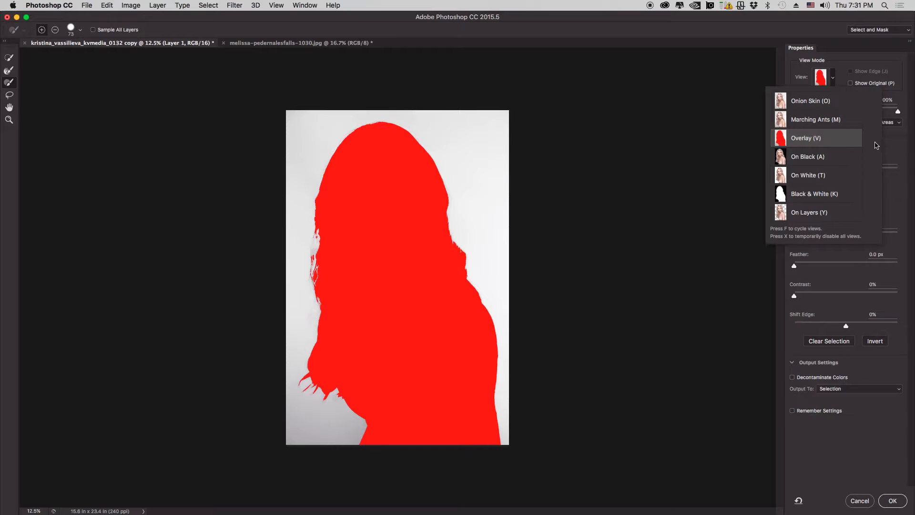
click(894, 142)
mouse_move(897, 111)
mouse_down()
mouse_move(867, 109)
mouse_move(908, 108)
mouse_up()
click(832, 78)
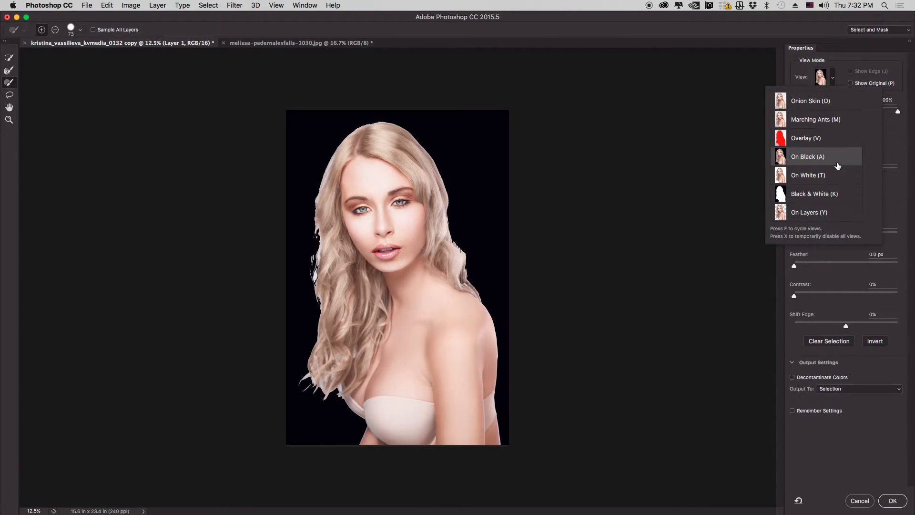
click(898, 142)
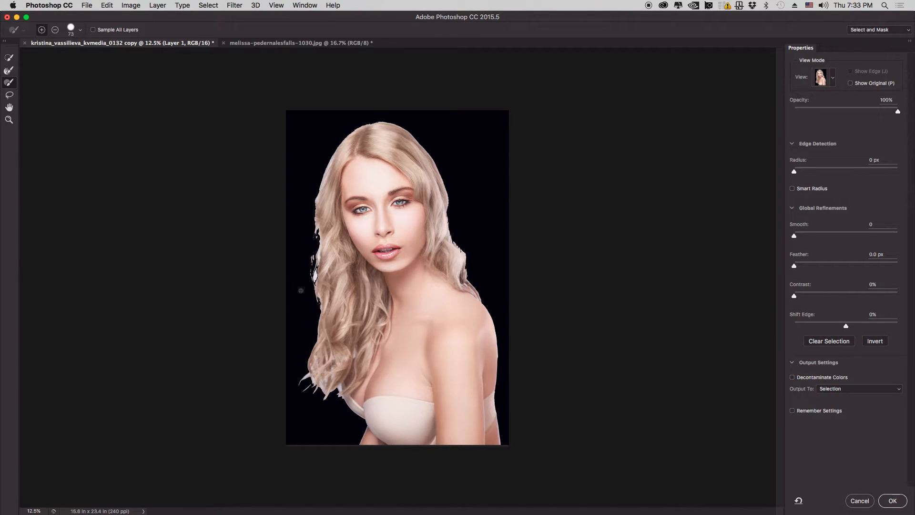
- Paint along the hair outline on both sides of the head with the Refine Edge Brush at size 276
drag(311, 258, 318, 183)
drag(313, 277, 316, 274)
click(11, 72)
click(8, 71)
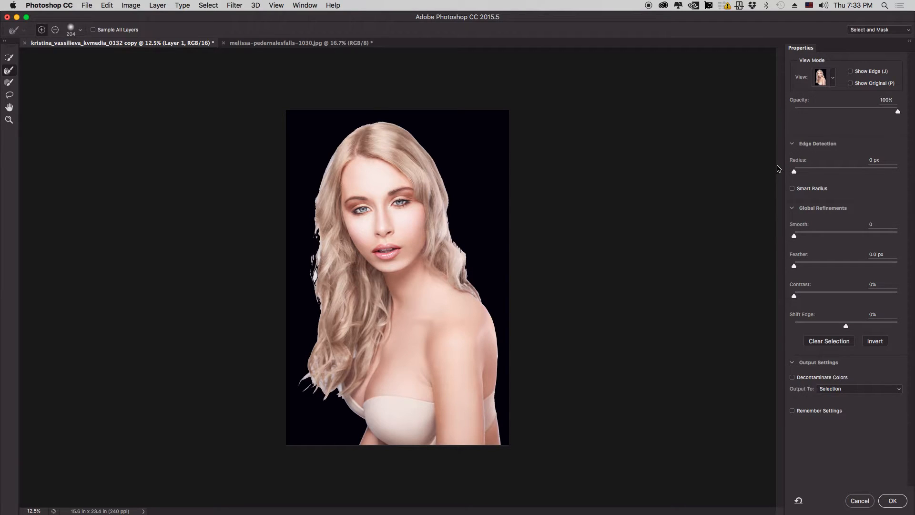
mouse_move(314, 260)
mouse_down()
mouse_move(320, 297)
mouse_move(318, 230)
mouse_move(303, 382)
mouse_move(310, 378)
mouse_move(315, 399)
mouse_move(335, 392)
mouse_move(311, 401)
mouse_move(307, 227)
mouse_move(315, 169)
mouse_move(342, 126)
mouse_move(378, 116)
mouse_move(414, 129)
mouse_move(438, 157)
mouse_move(457, 237)
mouse_move(485, 292)
mouse_move(463, 224)
mouse_move(451, 226)
mouse_move(452, 186)
mouse_move(418, 130)
mouse_move(390, 112)
mouse_move(351, 120)
mouse_move(331, 138)
mouse_up()
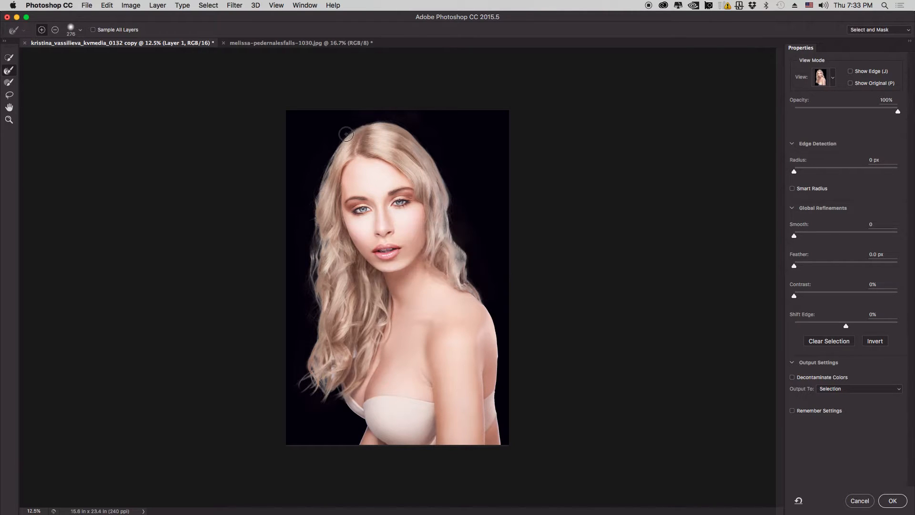
mouse_move(319, 357)
mouse_down()
mouse_move(314, 346)
mouse_move(323, 405)
mouse_move(300, 374)
mouse_move(312, 343)
mouse_up()
mouse_move(460, 257)
mouse_down()
mouse_move(454, 243)
mouse_move(450, 268)
mouse_move(456, 239)
mouse_move(464, 280)
mouse_move(451, 254)
mouse_move(455, 237)
mouse_up()
- Compare the refined hair edges beside the face and shoulder with the original selection
key(super+plus)
key(super+plus)
key(super+plus)
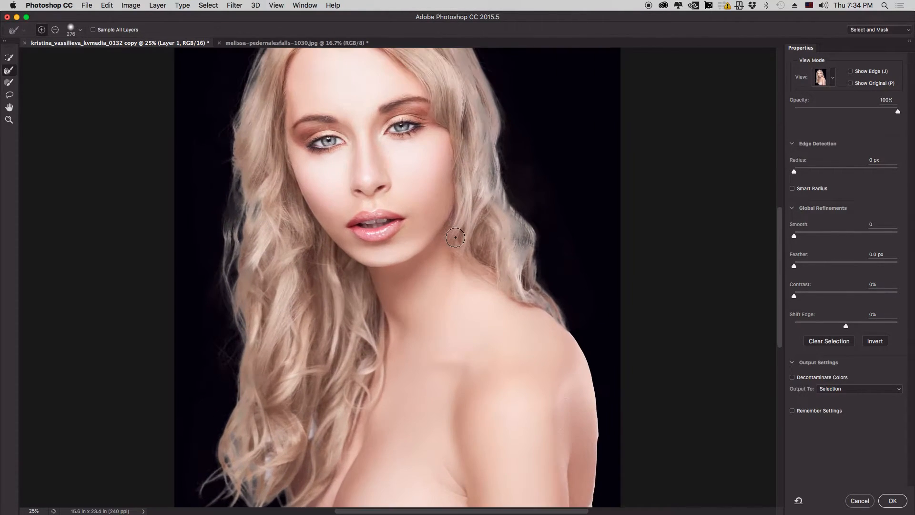
scroll(495, 258, right, 1)
scroll(496, 257, right, 3)
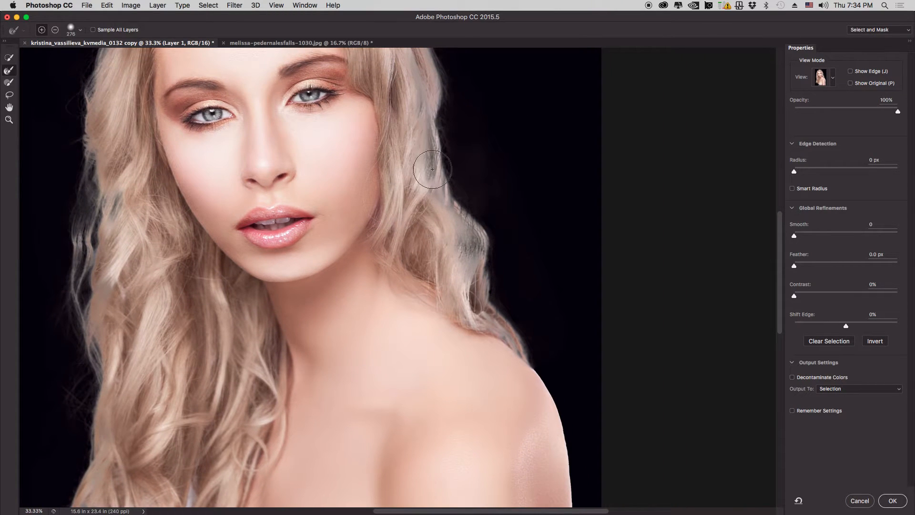
click(862, 85)
click(862, 84)
click(862, 85)
click(862, 85)
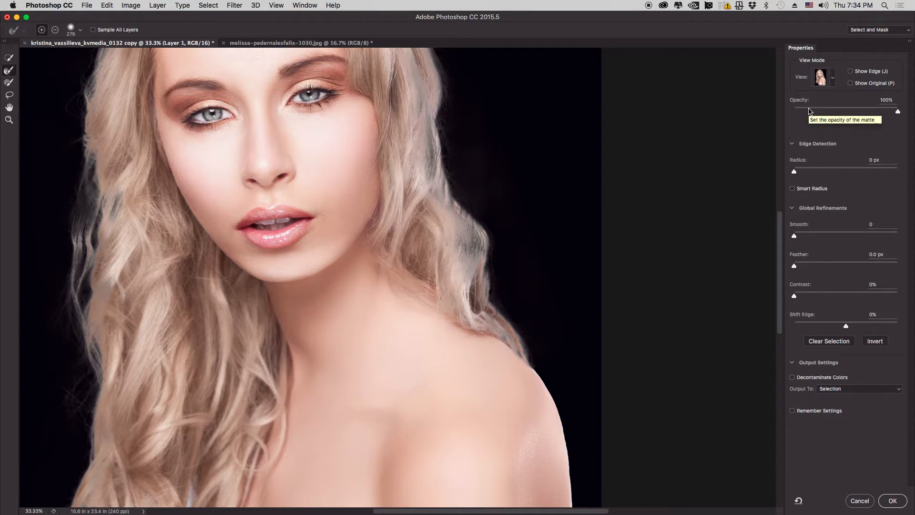
- Refine the wispy hair ends beside the chest with the size 276 Refine Edge Brush
key(super+minus)
key(super+minus)
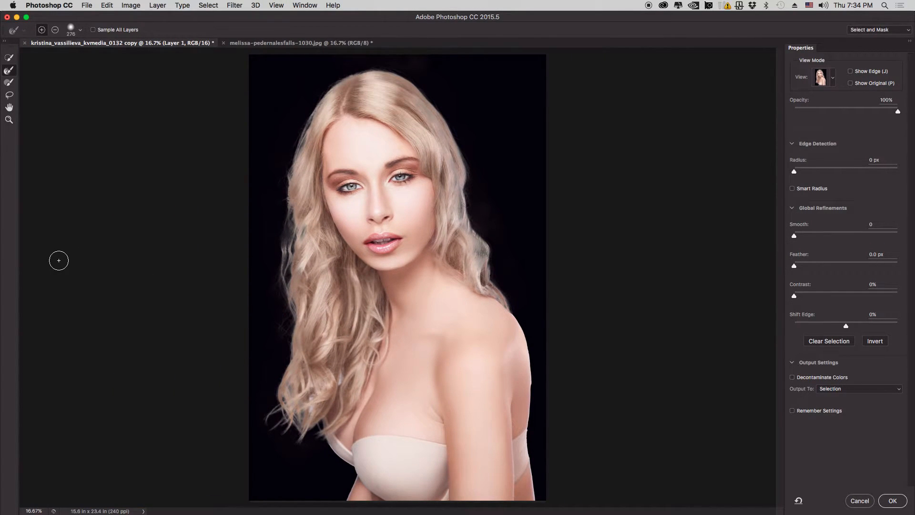
mouse_move(308, 405)
mouse_down()
mouse_move(308, 386)
mouse_move(290, 423)
mouse_move(263, 402)
mouse_up()
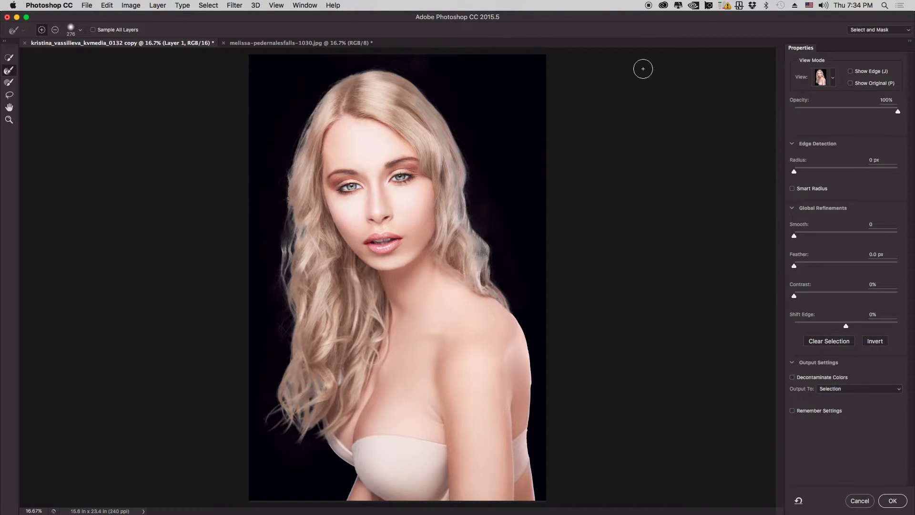
- Switch to the Black & White view and compare the refined mask with the original selection
click(829, 78)
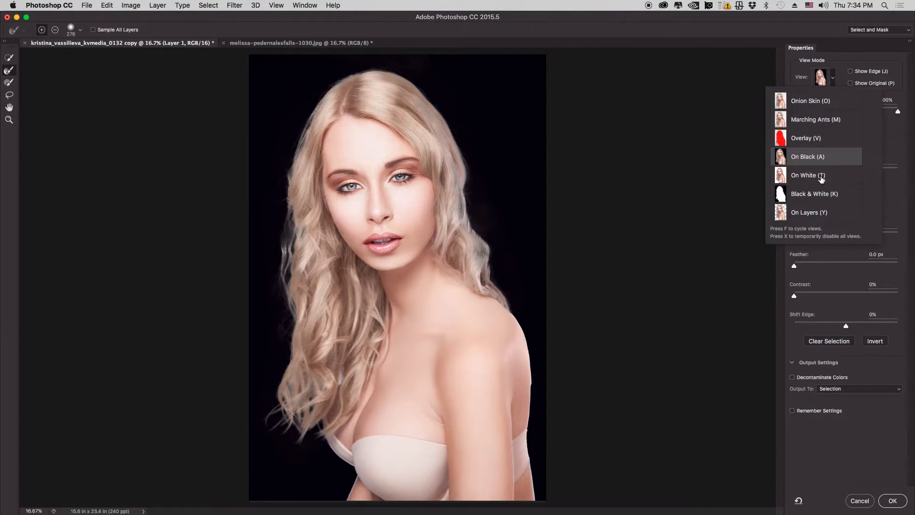
click(841, 59)
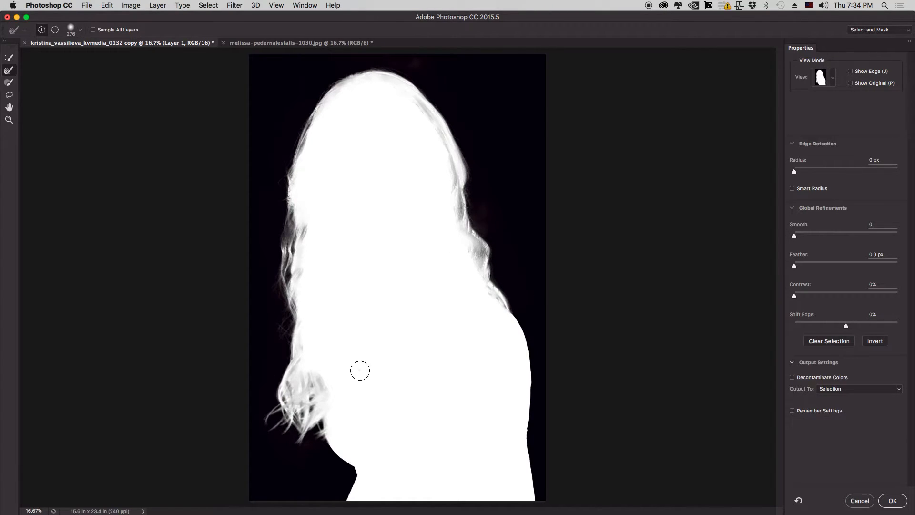
click(861, 84)
click(861, 84)
click(860, 85)
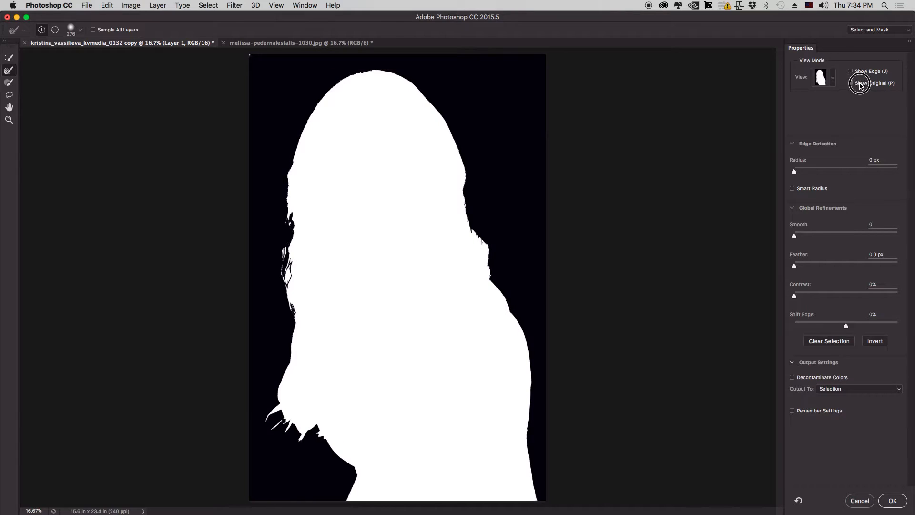
click(860, 85)
click(864, 84)
click(864, 84)
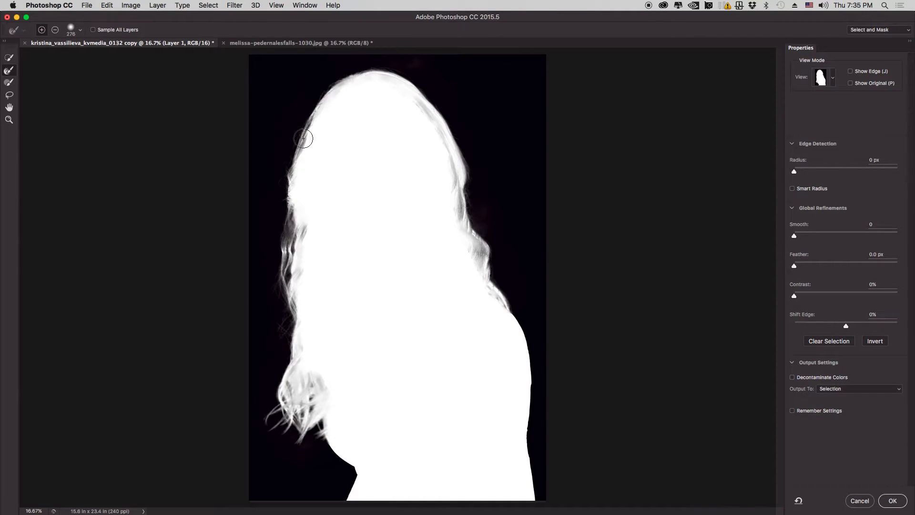
click(866, 85)
click(863, 86)
click(863, 86)
click(863, 88)
- Examine the mask's hair edges up close, from the crown down to the curled ends
key(super+plus)
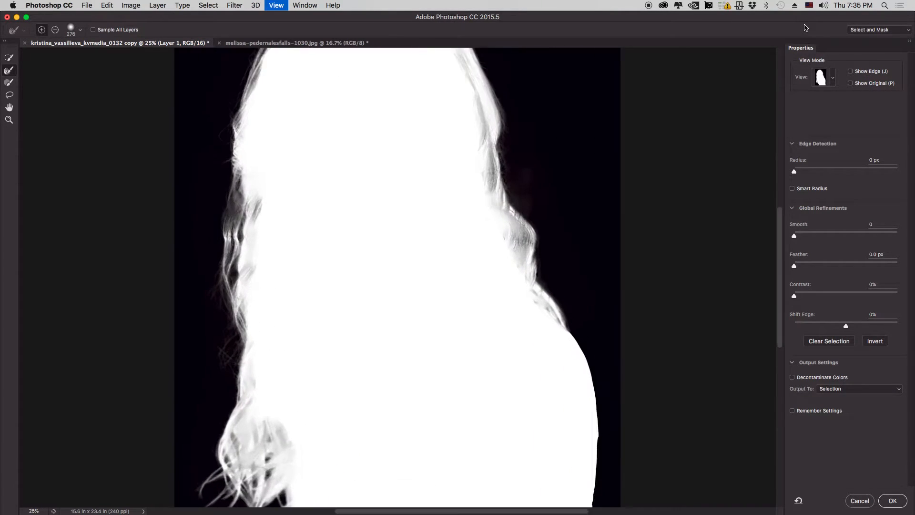
drag(734, 106, 672, 188)
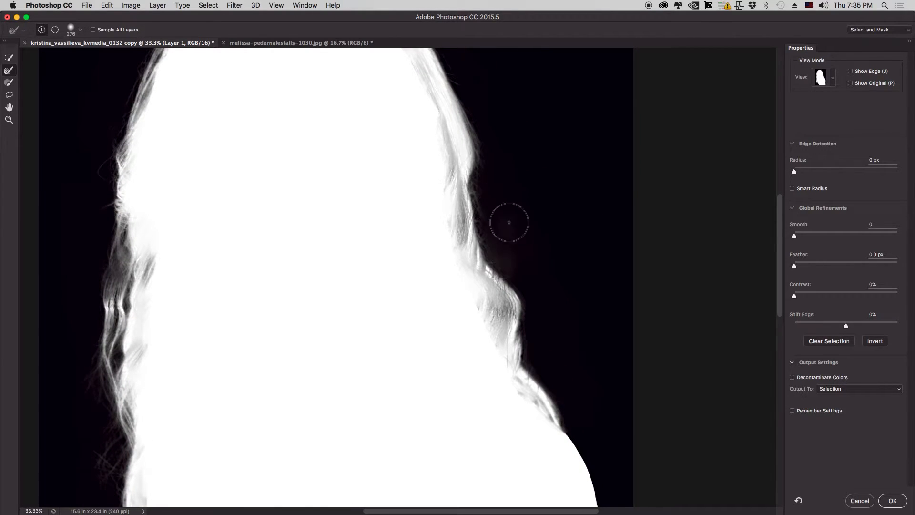
drag(526, 168, 514, 229)
drag(484, 179, 506, 271)
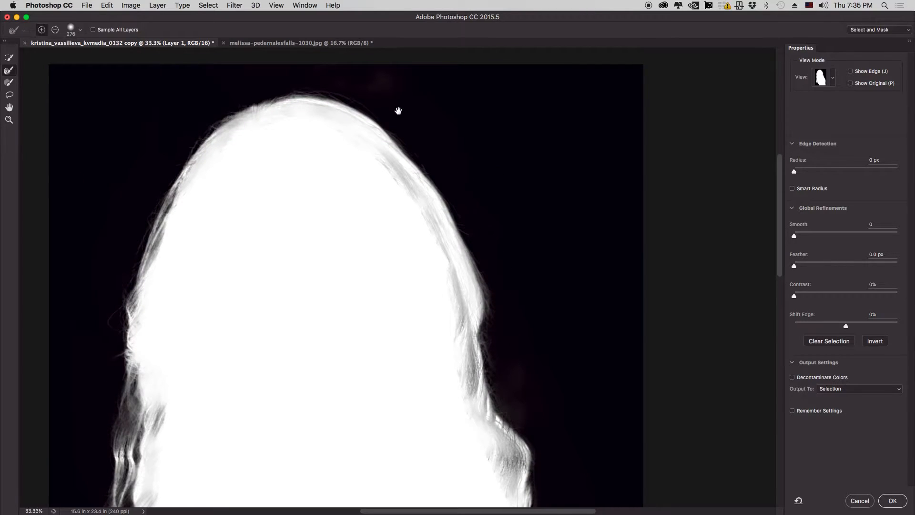
drag(495, 133, 619, 70)
drag(480, 245, 496, 179)
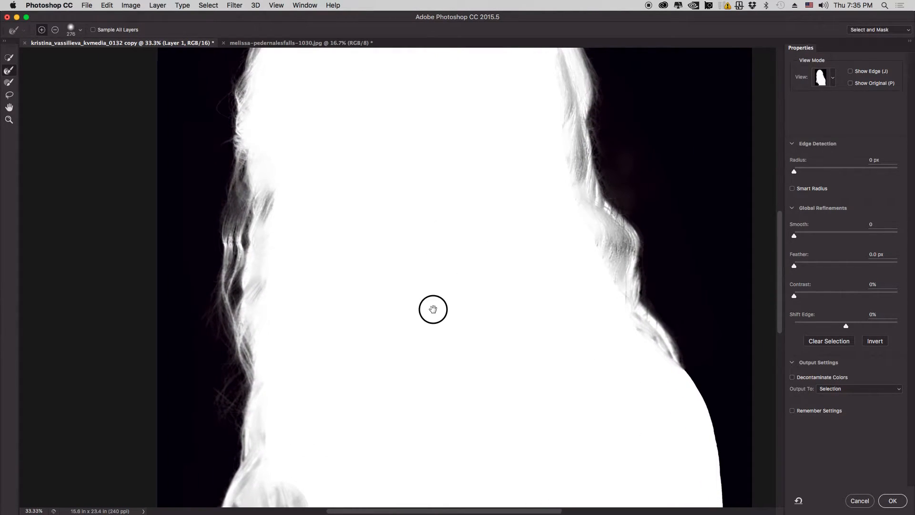
drag(433, 310, 439, 188)
drag(422, 253, 425, 198)
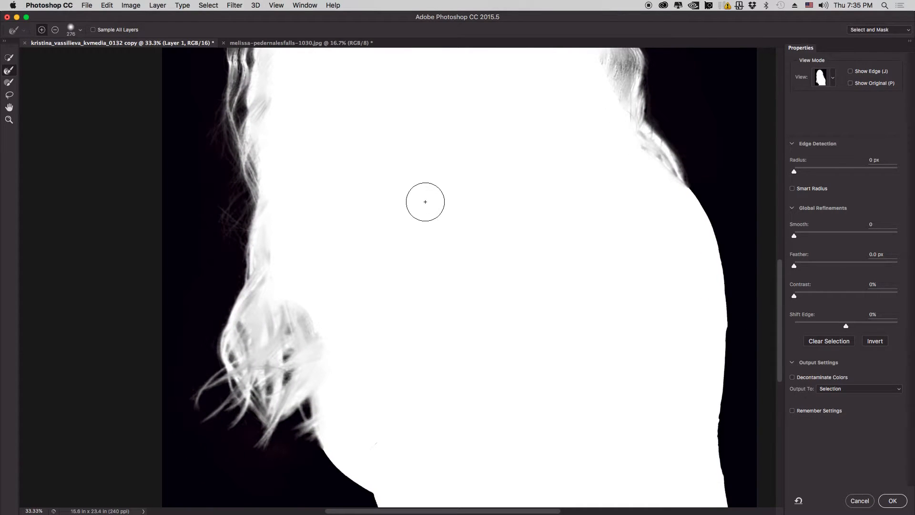
key(super+minus)
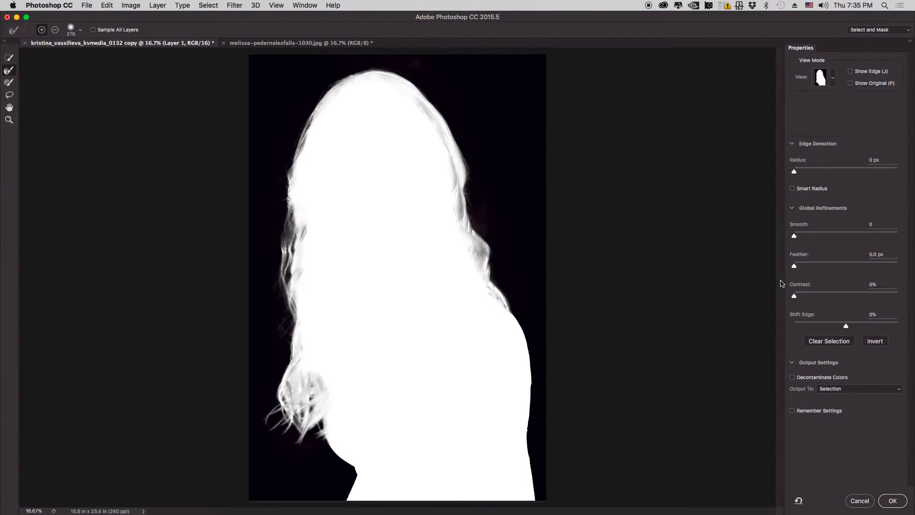
- Compare the black-and-white mask with the original selection once more, and return to the On Black view
click(862, 86)
click(859, 85)
click(861, 86)
click(851, 85)
click(831, 80)
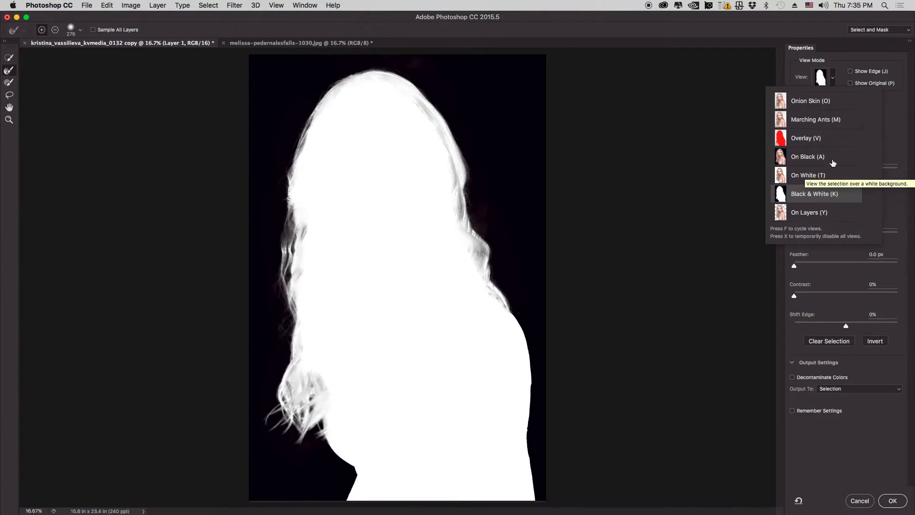
key(ctrl+Up)
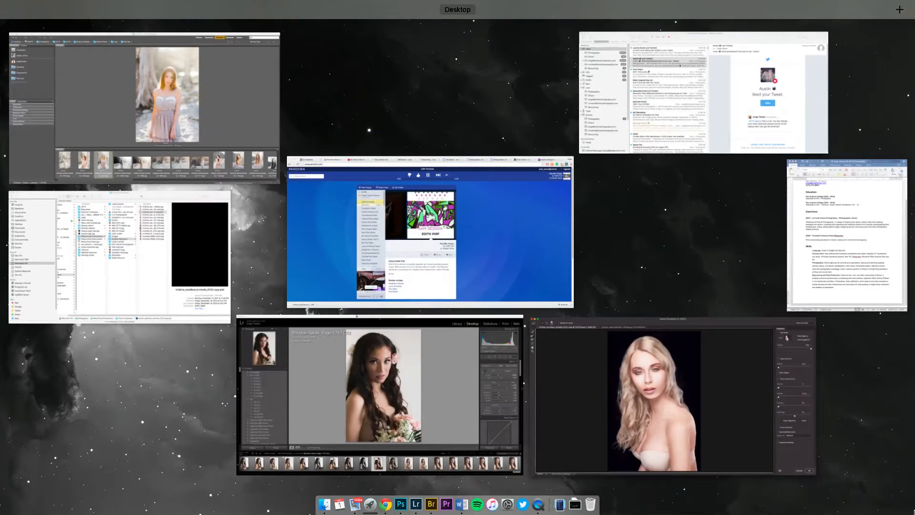
click(739, 424)
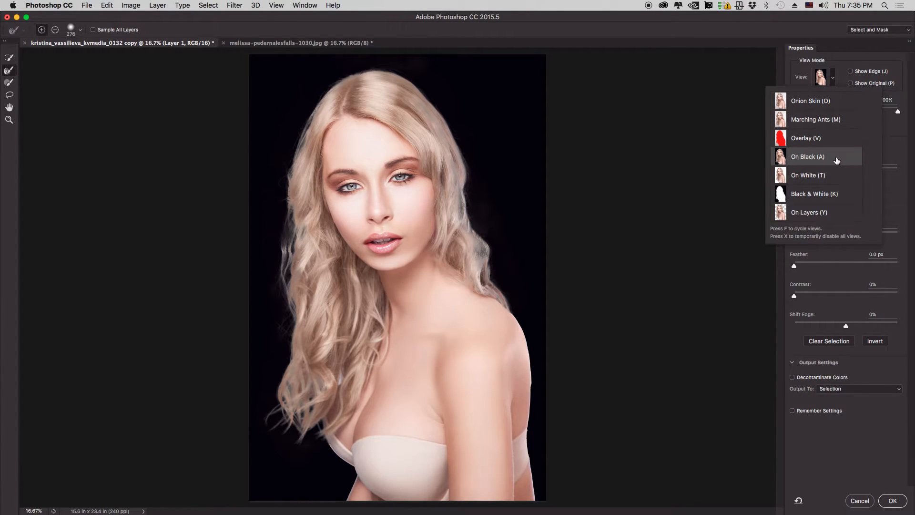
click(832, 81)
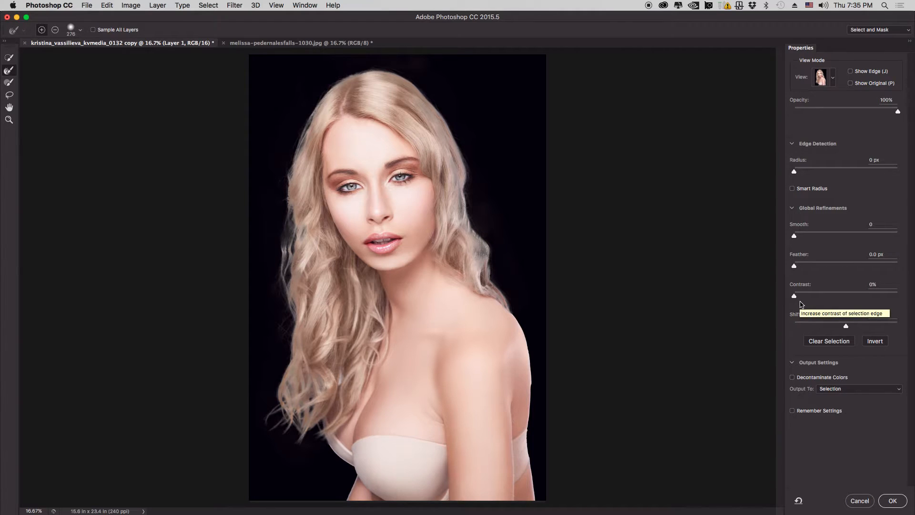
- Set the selection edge's Contrast to 2%, and try Decontaminate Colors before turning it off again
mouse_move(795, 298)
mouse_down()
mouse_move(818, 298)
mouse_move(789, 298)
mouse_up()
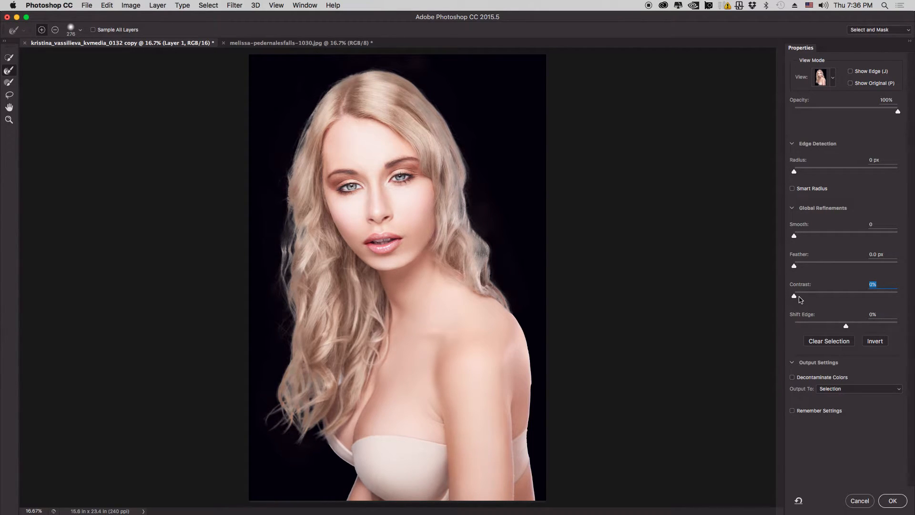
drag(800, 299, 797, 301)
click(799, 378)
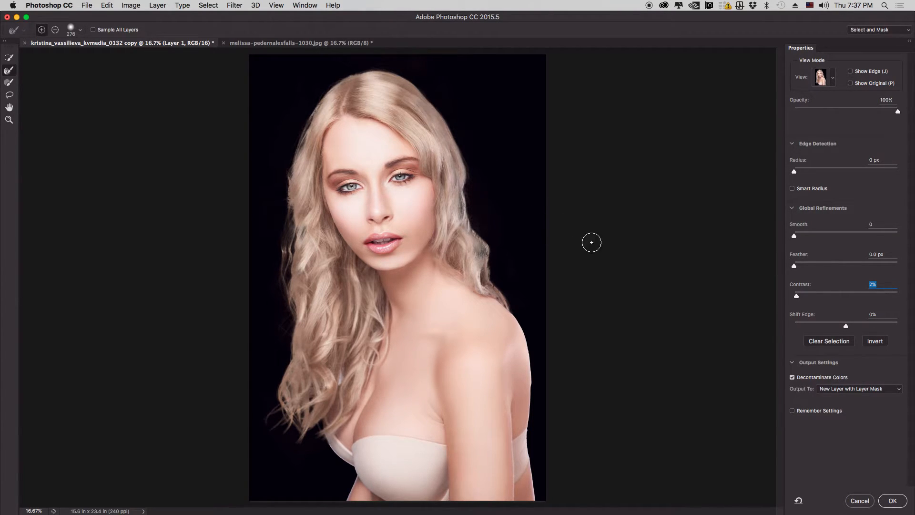
click(819, 378)
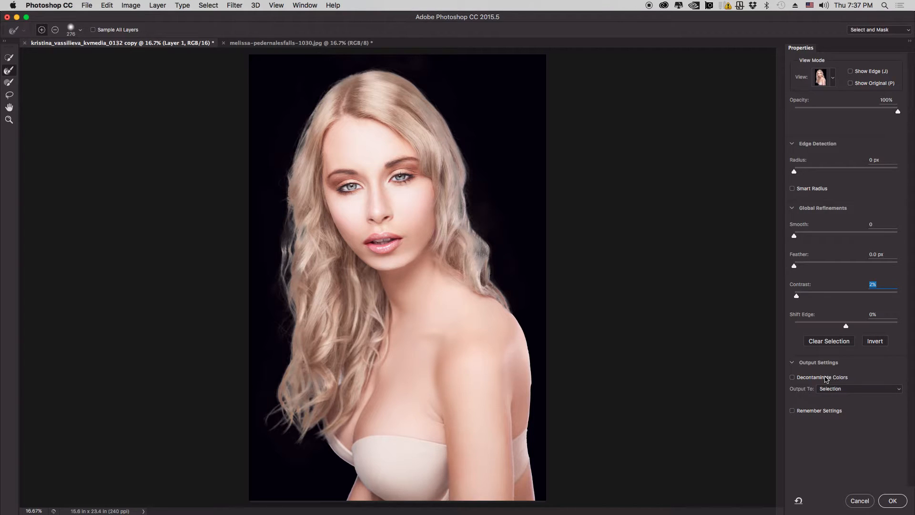
- Output the refined selection of the studio portrait as a layer mask
click(863, 392)
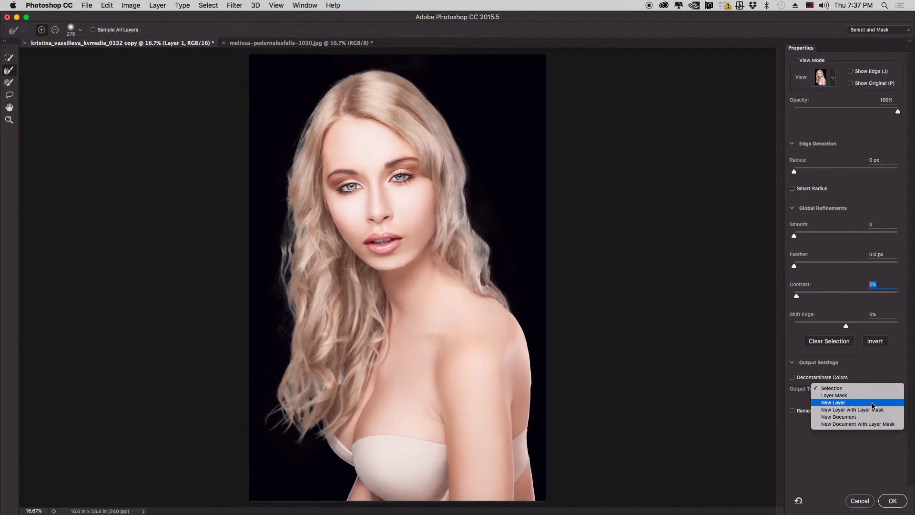
click(801, 398)
click(853, 390)
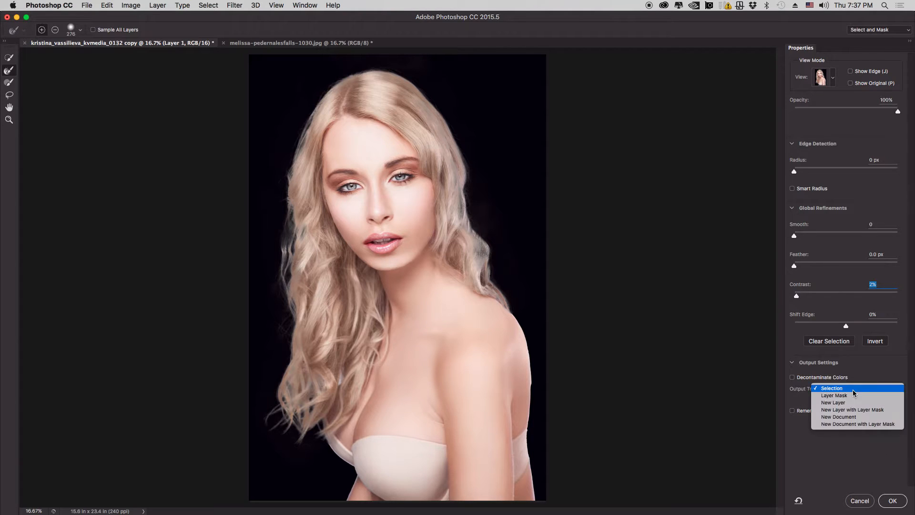
click(855, 395)
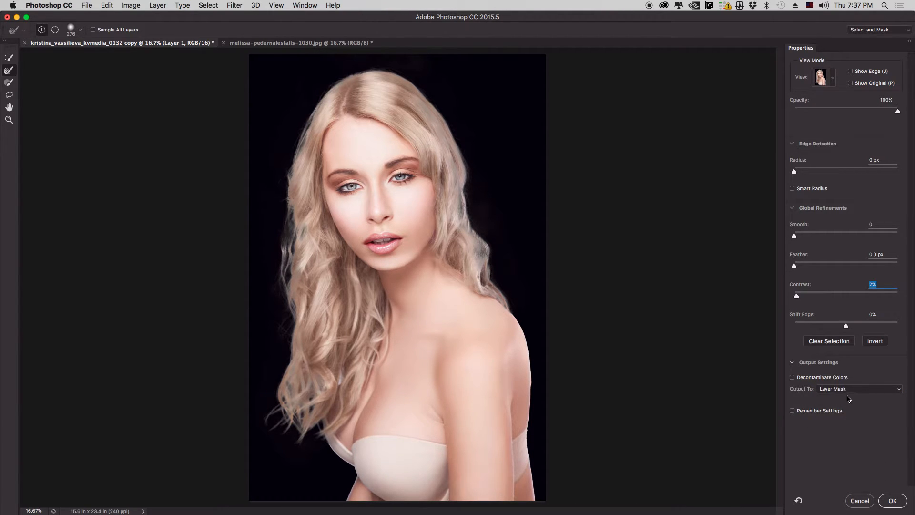
click(893, 501)
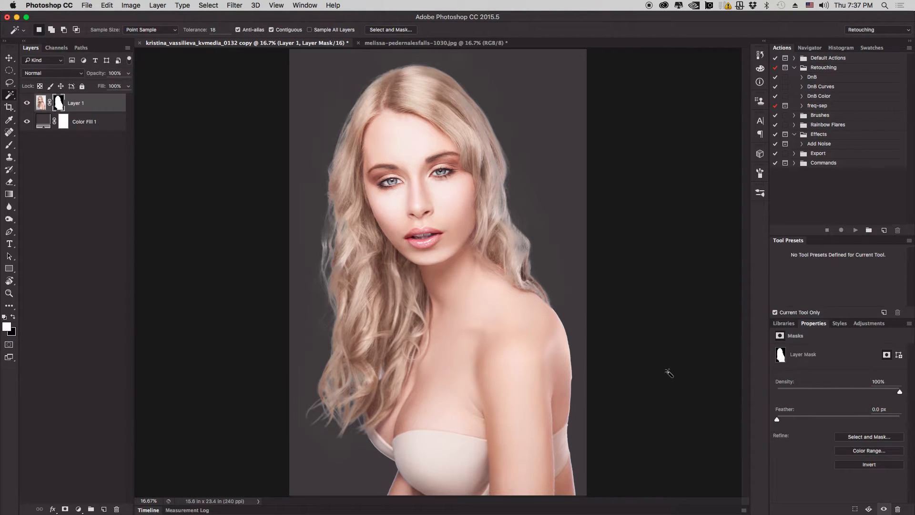
- View Layer 1's mask on its own in black and white, comparing it with the masked portrait
click(60, 102)
alt+click(60, 103)
alt+click(59, 102)
alt+click(59, 102)
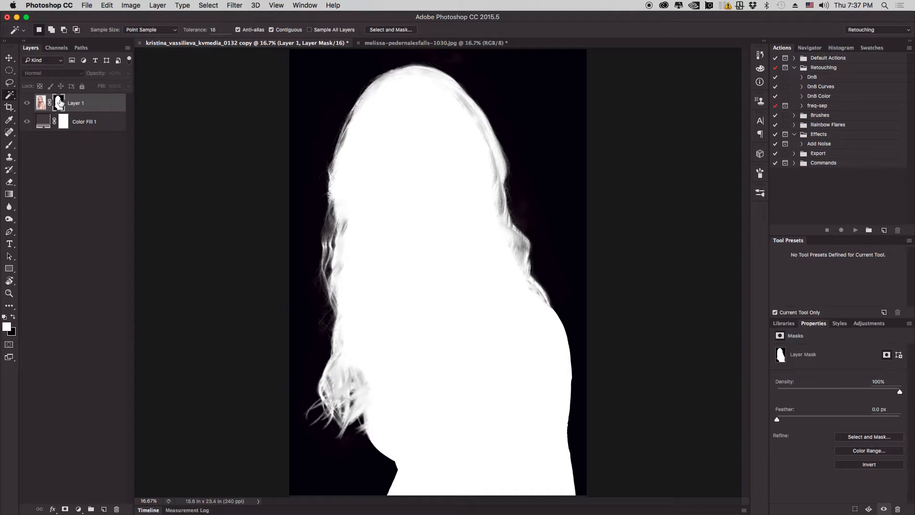
alt+click(60, 102)
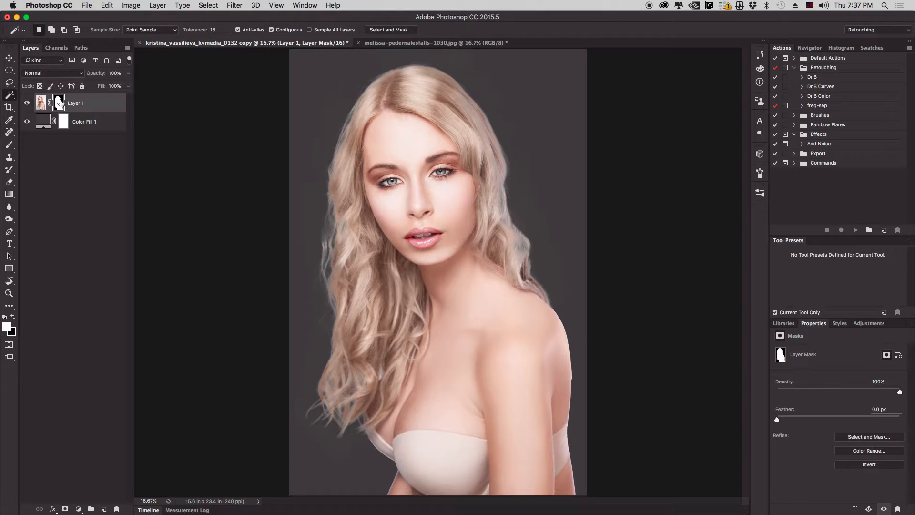
alt+click(60, 102)
alt+click(59, 103)
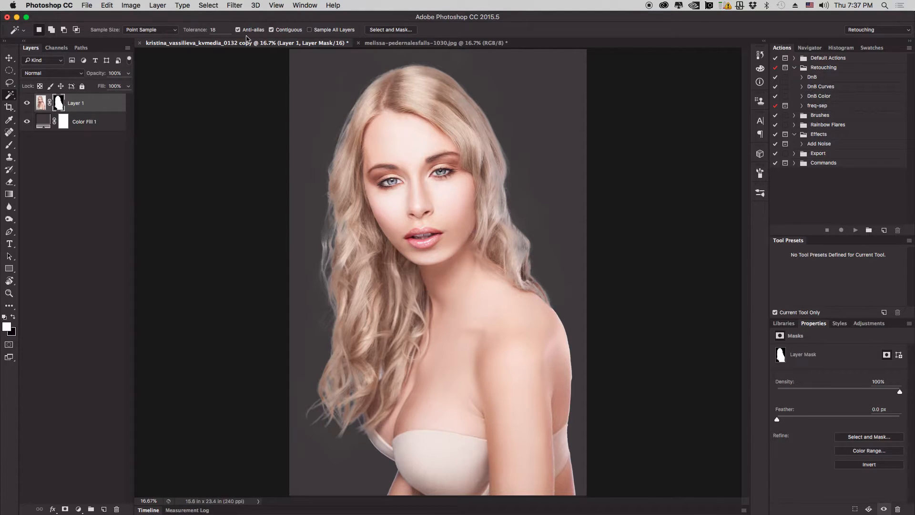
- Reopen Layer 1's mask in Select and Mask, and pick the Brush tool at size 197 near the shoulder and arm edges
click(407, 30)
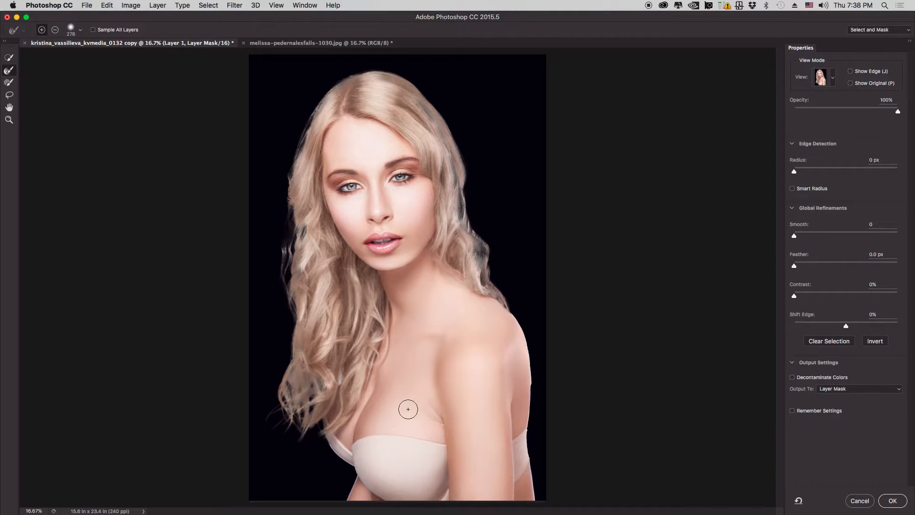
key(super+equal)
drag(409, 408, 406, 202)
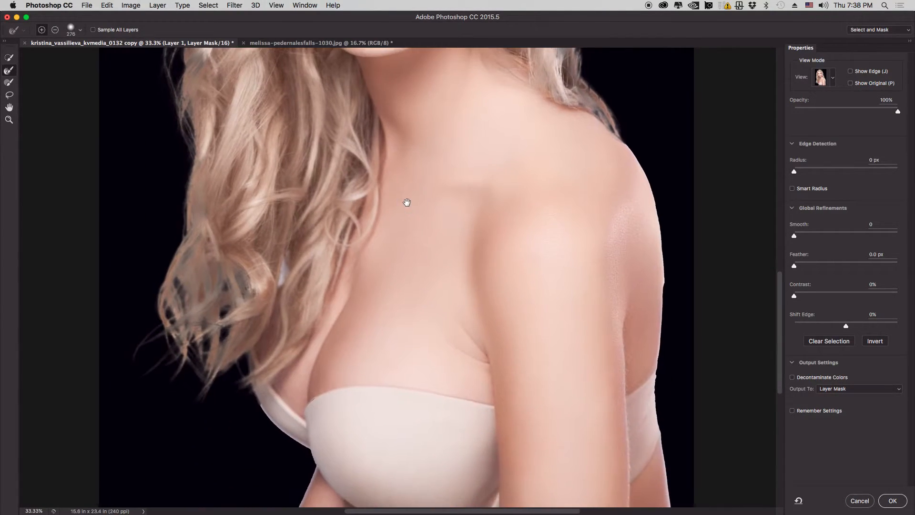
drag(424, 381, 416, 307)
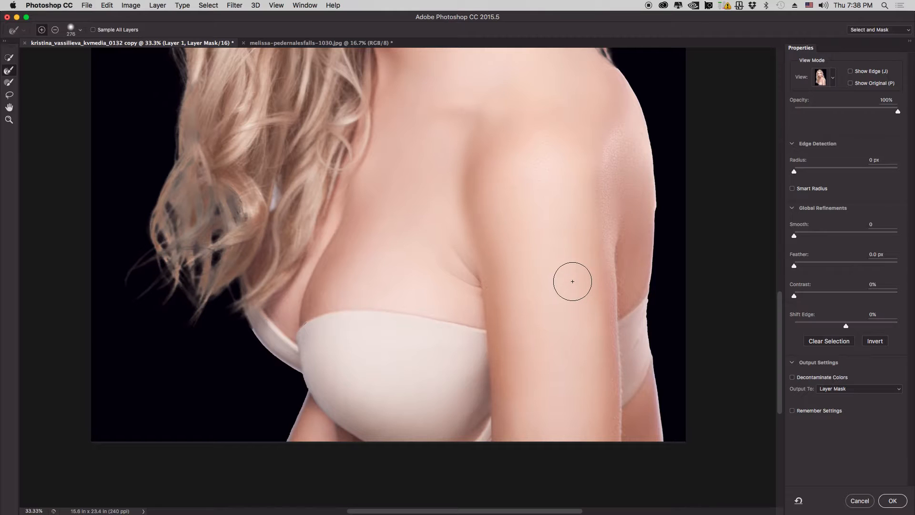
click(12, 83)
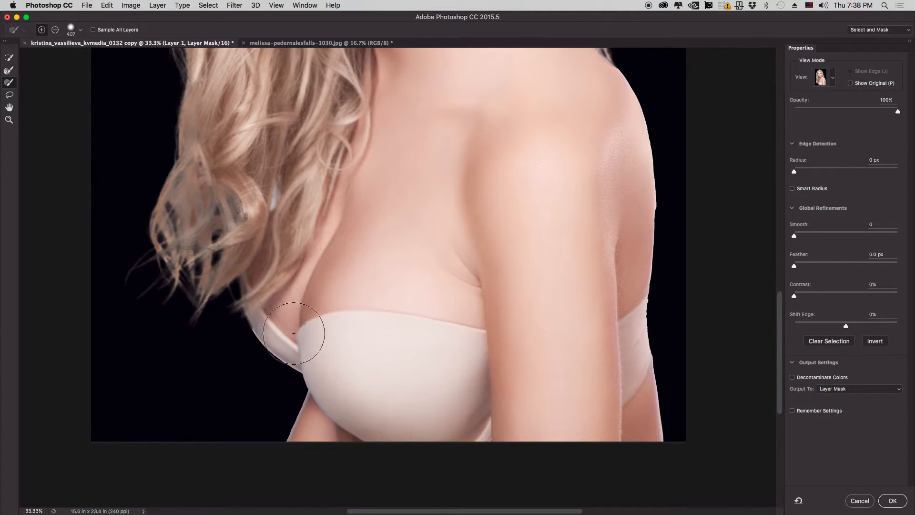
drag(326, 302, 306, 310)
drag(638, 201, 598, 241)
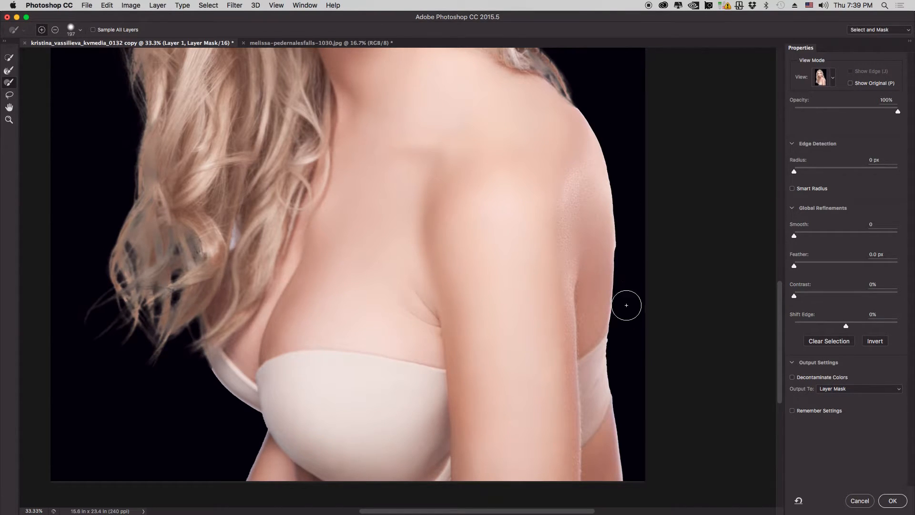
drag(629, 287, 618, 241)
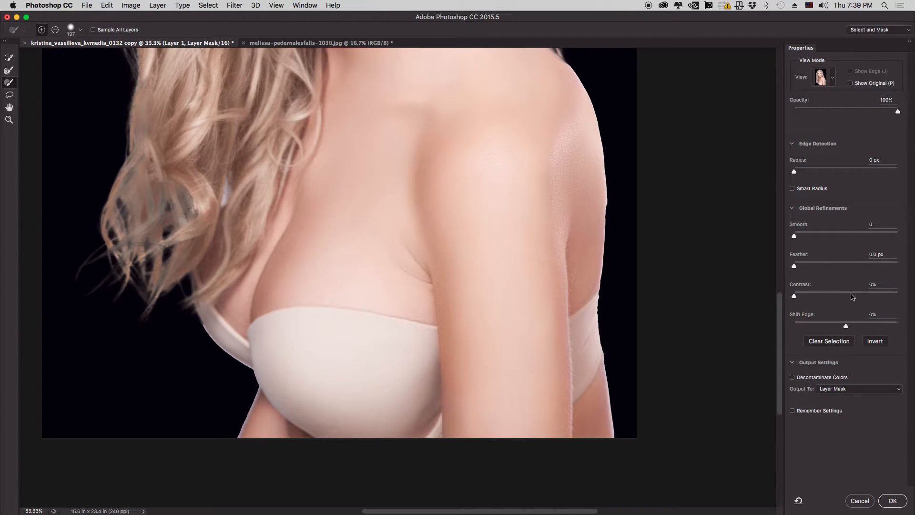
- Set the mask edge's Feather to 8.0 px, Shift Edge to -17% and Smooth to 11
drag(794, 266, 830, 267)
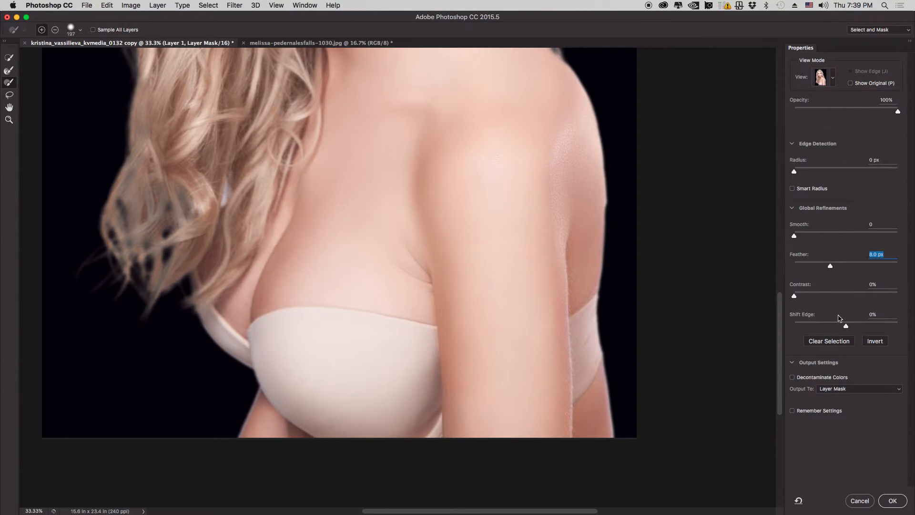
drag(846, 327, 836, 324)
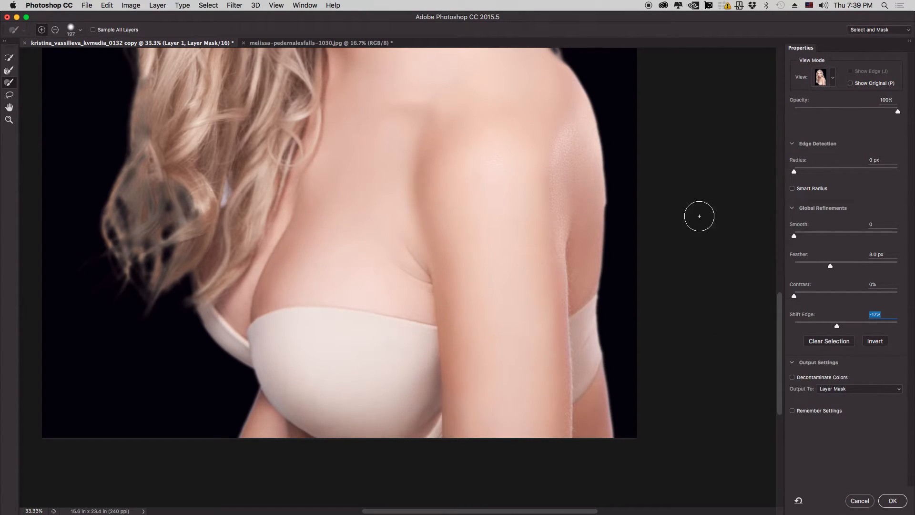
drag(599, 179, 602, 193)
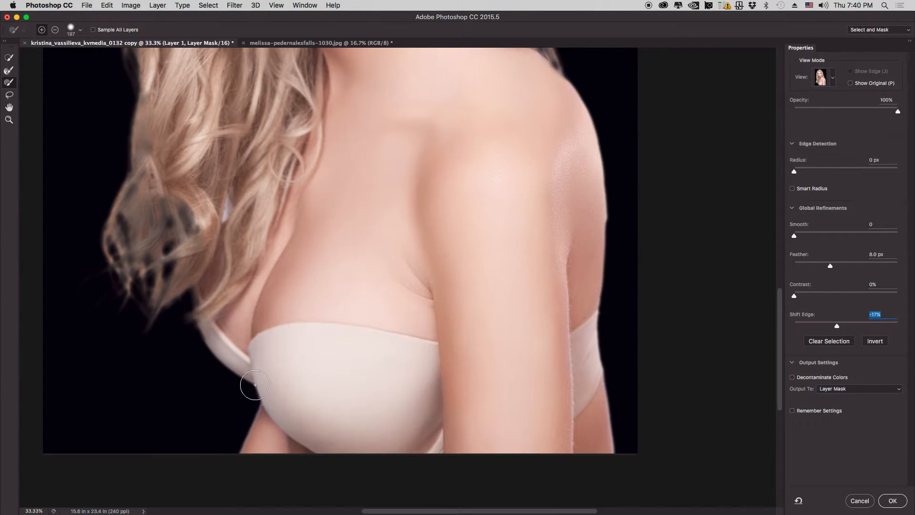
click(804, 237)
drag(805, 238, 812, 238)
drag(809, 235, 818, 252)
drag(818, 237, 810, 239)
drag(809, 238, 806, 239)
- Contract the mask edge further with Shift Edge at -44%, and set Feather to 8.7 px
drag(837, 327, 831, 326)
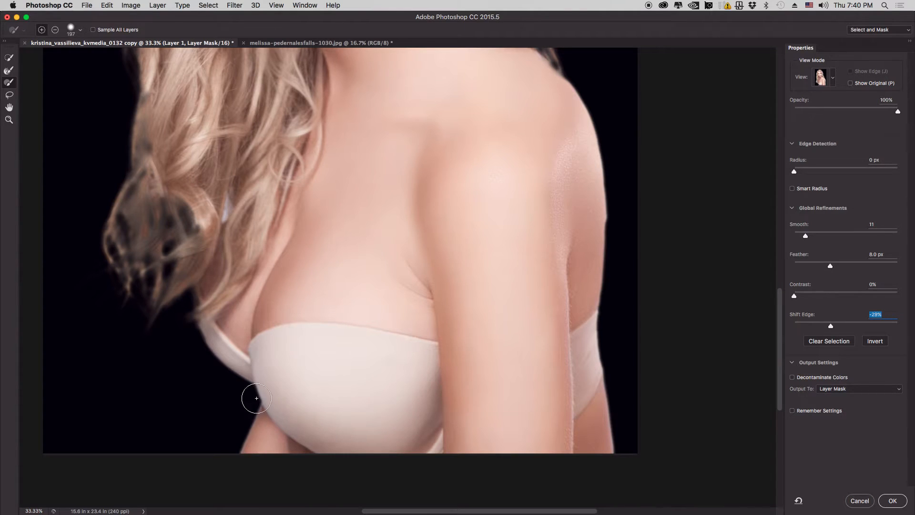
drag(834, 328, 819, 328)
drag(819, 325, 824, 326)
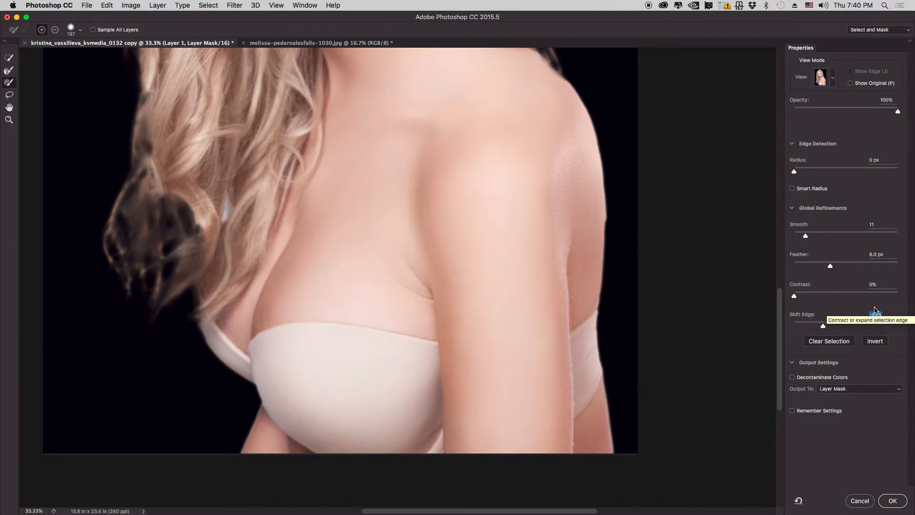
drag(831, 268, 833, 268)
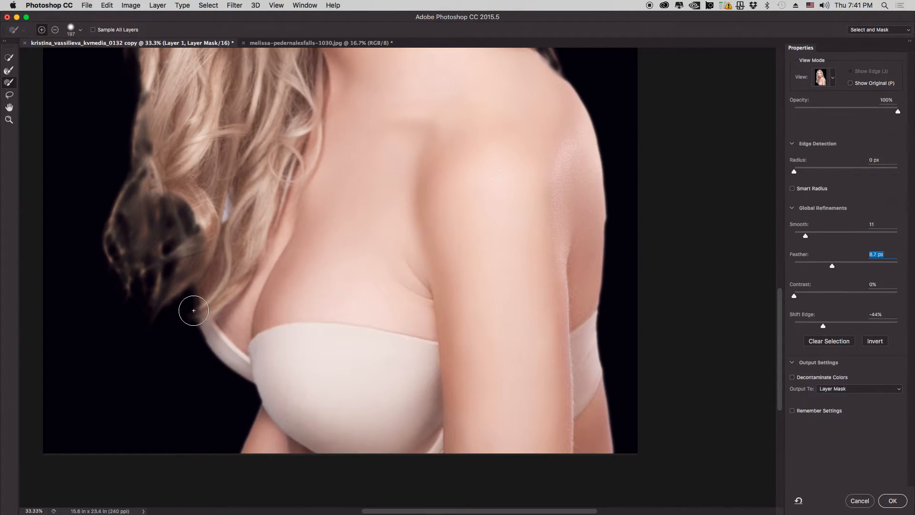
- Compare the adjusted edges with the original mask, and examine the body outline and the hair up to the crown
click(879, 85)
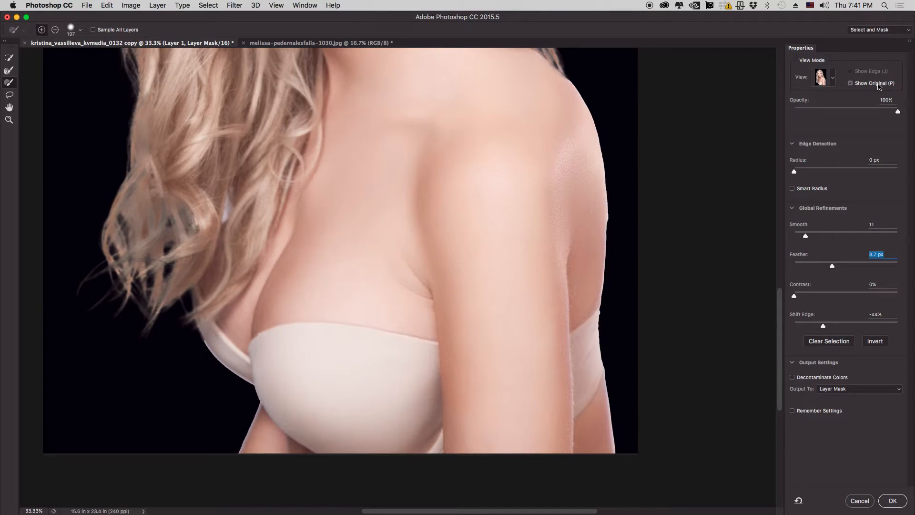
click(879, 85)
click(875, 85)
click(850, 83)
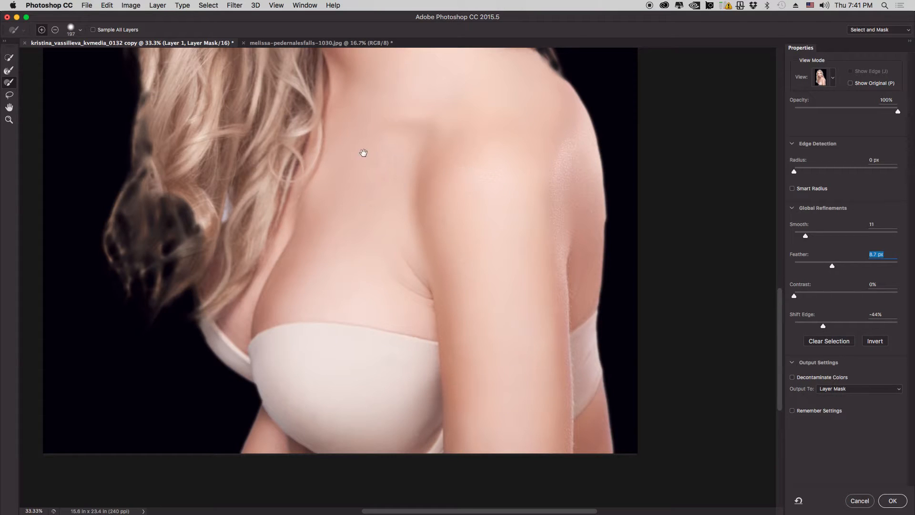
drag(368, 149, 403, 266)
drag(387, 215, 390, 303)
drag(377, 183, 416, 305)
drag(497, 186, 479, 209)
mouse_move(435, 124)
mouse_down()
mouse_move(436, 156)
mouse_move(426, 162)
mouse_up()
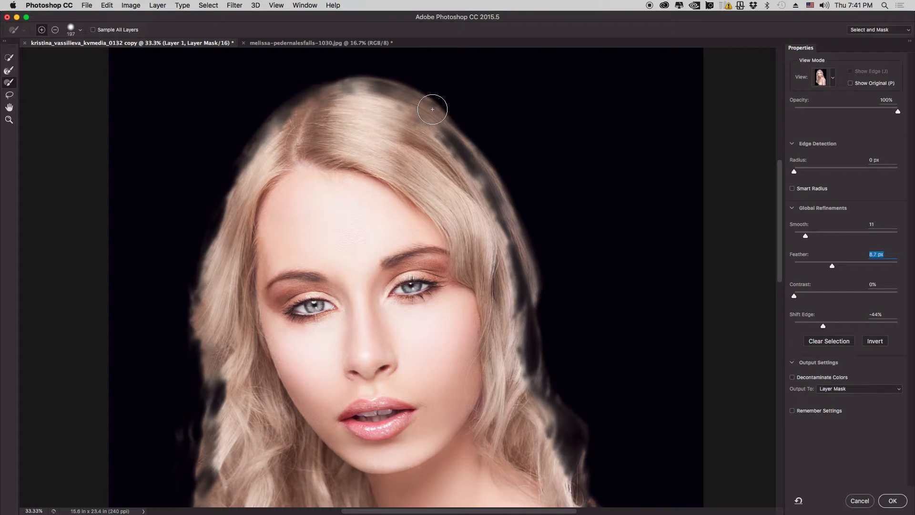
drag(496, 251, 507, 106)
scroll(494, 244, down, 10)
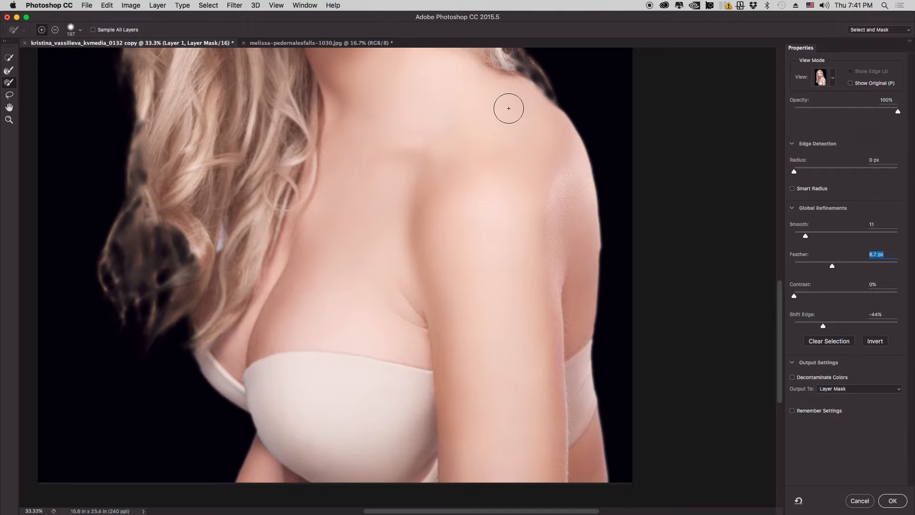
- Apply the global refinements to Layer 1's mask and view the portrait against the dark fill
click(898, 504)
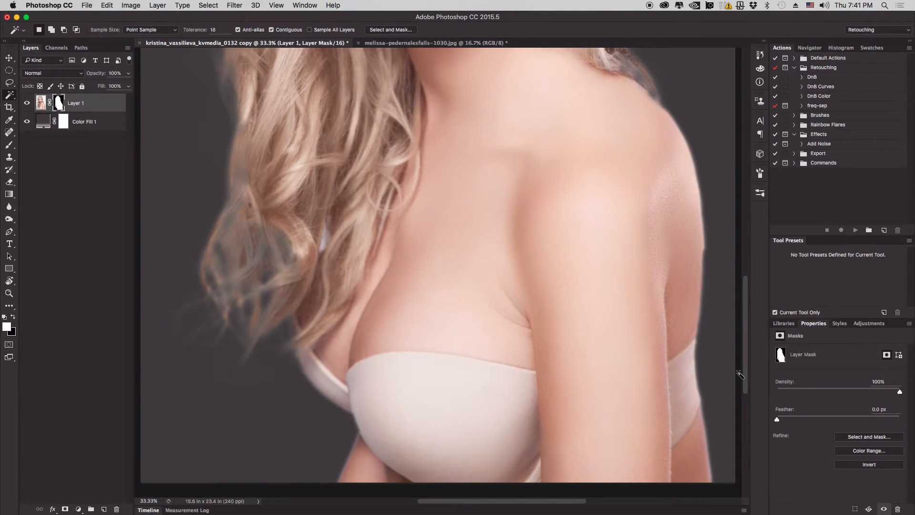
key(super+minus)
key(super+minus)
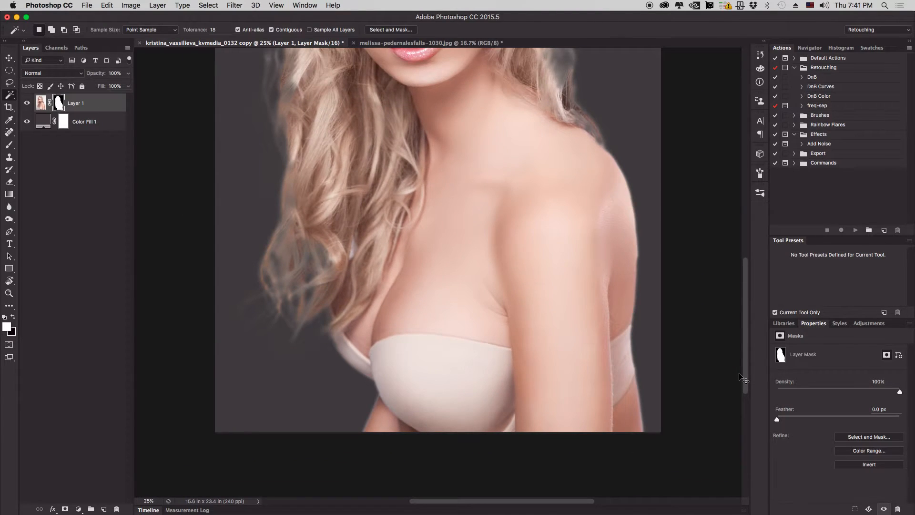
key(super+plus)
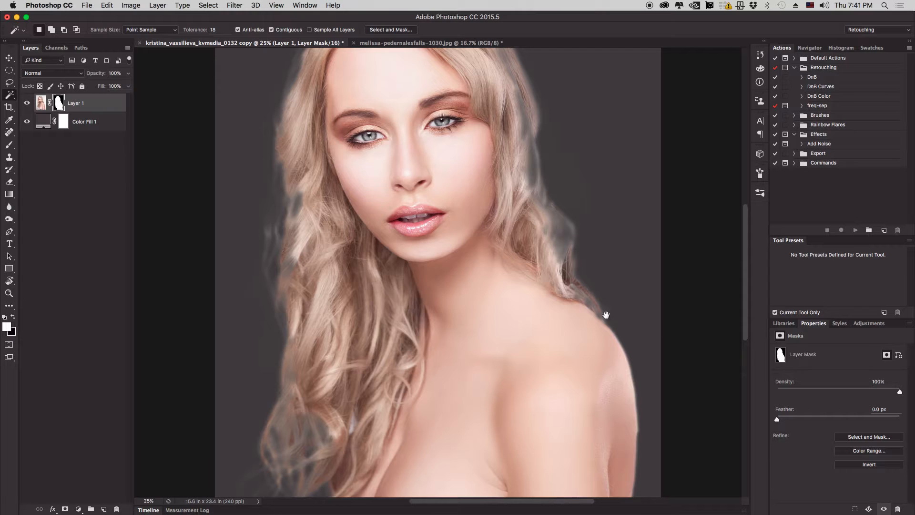
- Show the document's history and pick the History Brush with a brush size of 148
click(759, 56)
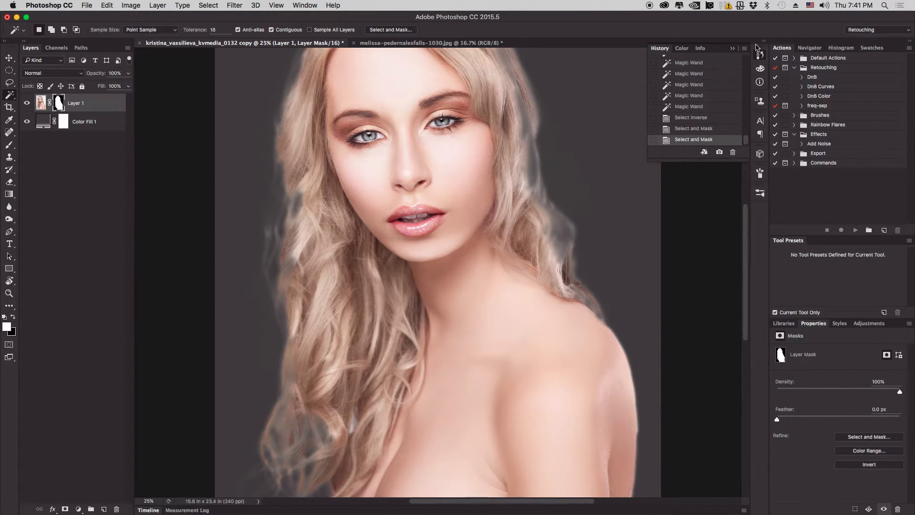
click(761, 56)
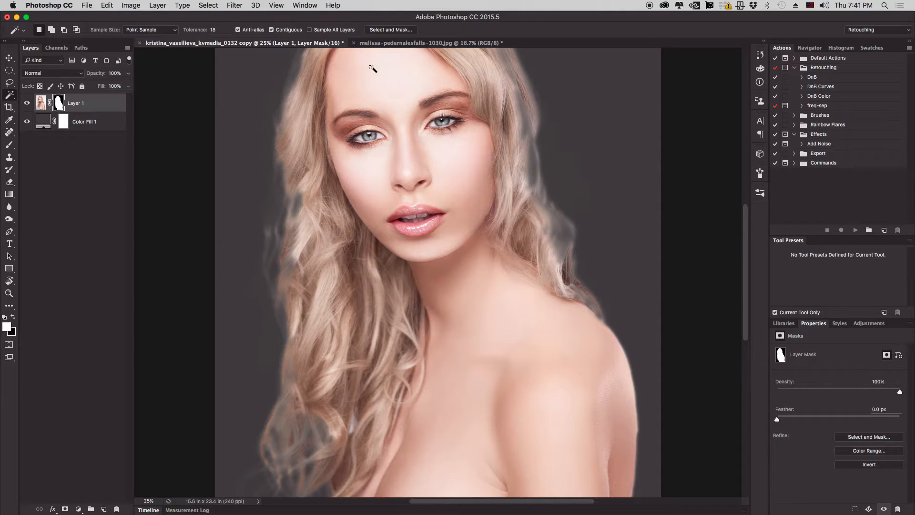
click(301, 5)
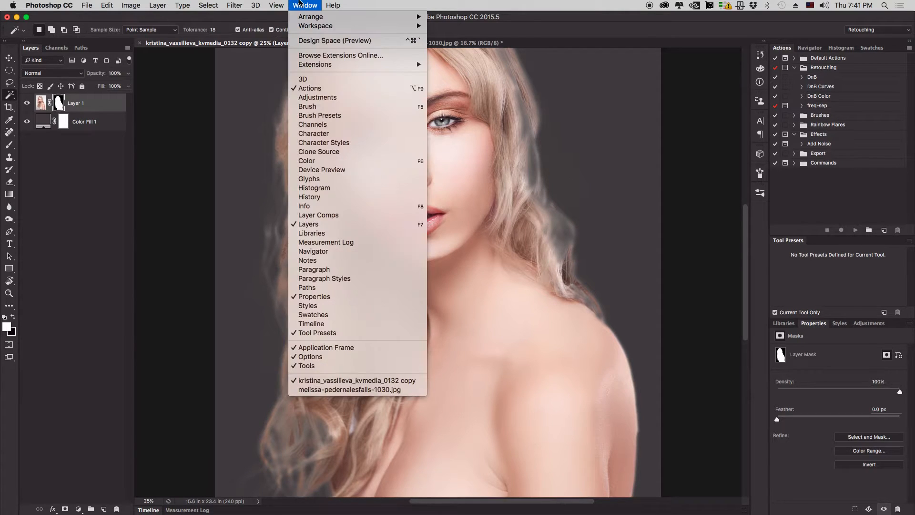
click(353, 196)
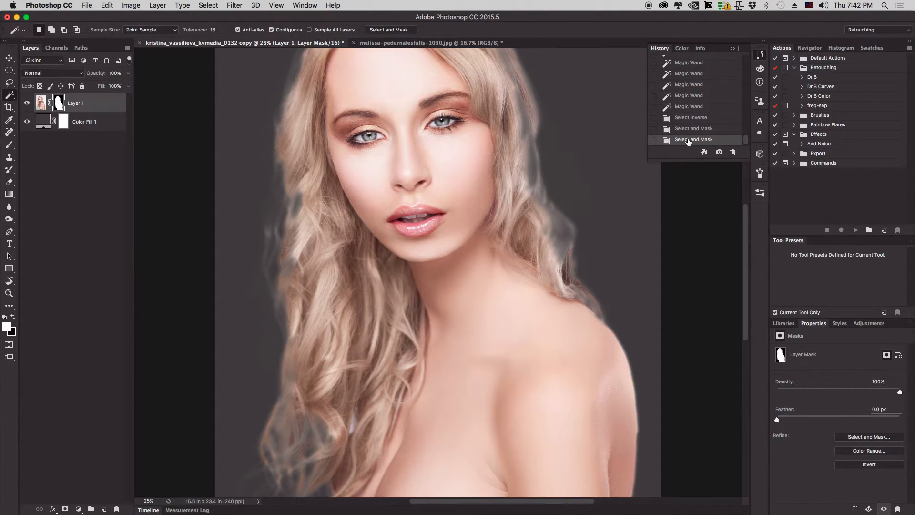
click(10, 170)
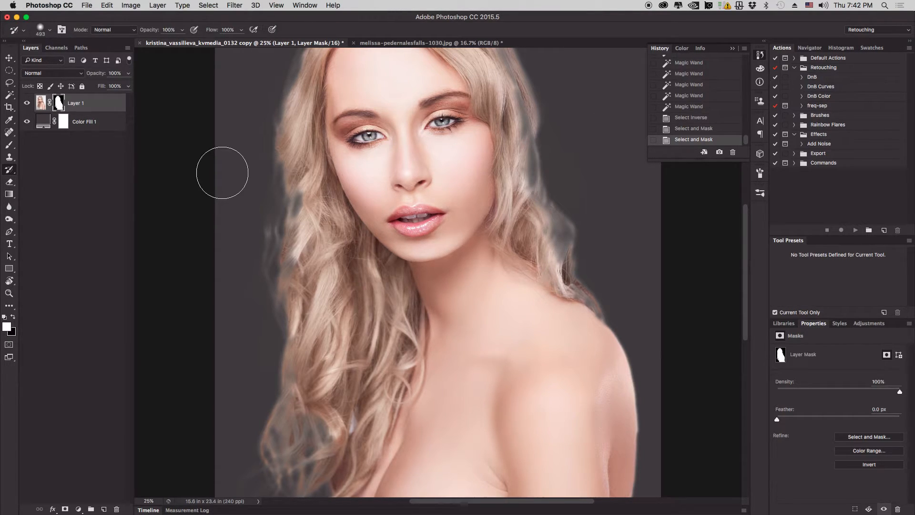
drag(275, 185, 268, 183)
- Step back through the history states, from the Select and Mask edits to the earlier Magic Wand selections
click(708, 129)
click(707, 118)
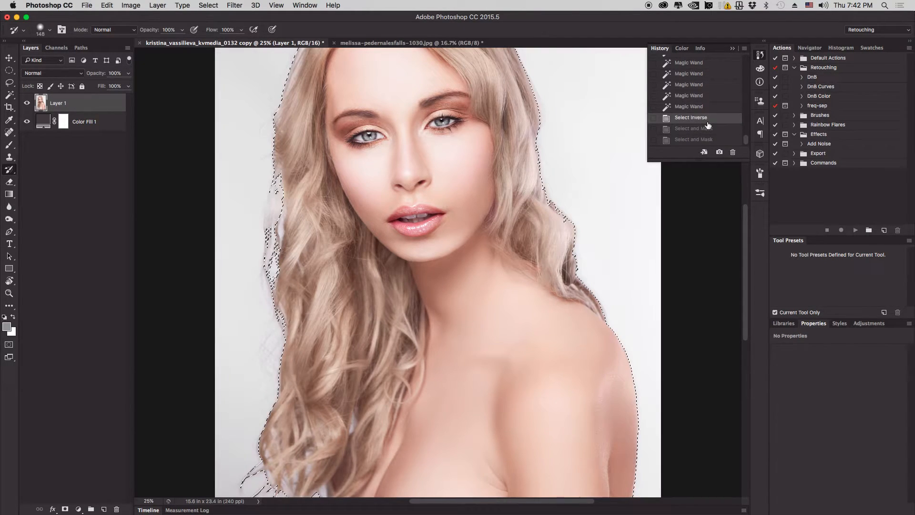
click(706, 107)
click(705, 96)
click(703, 85)
click(704, 64)
scroll(705, 85, up, 5)
click(705, 87)
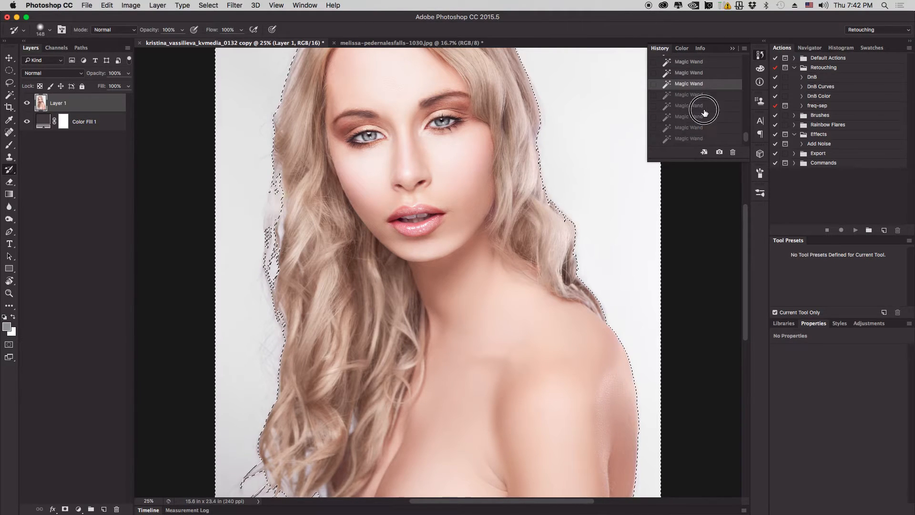
- Step forward through the history and compare both Select and Mask states, ending on the first one
click(705, 114)
scroll(706, 114, down, 5)
click(705, 114)
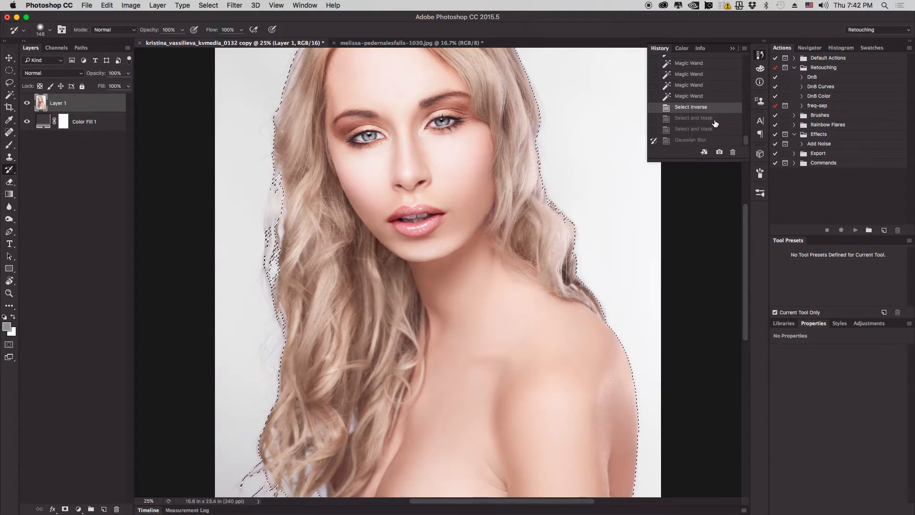
click(714, 119)
click(714, 129)
click(710, 119)
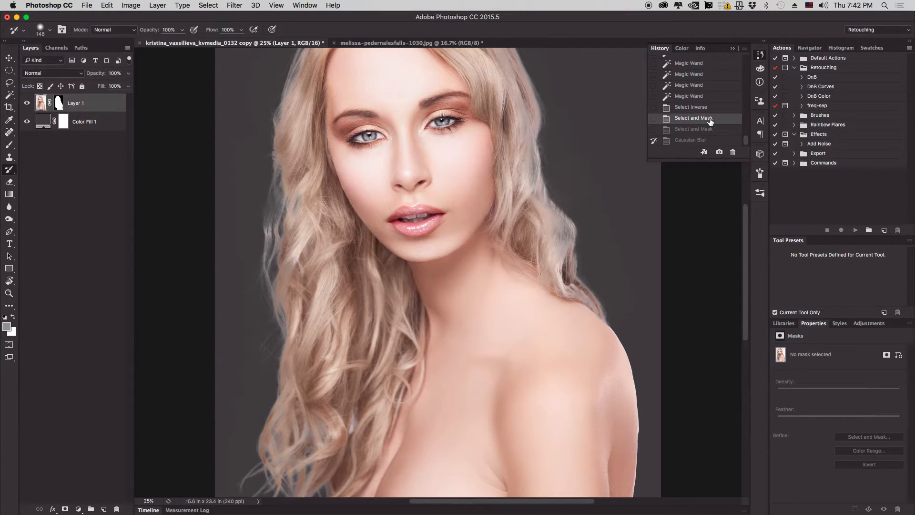
- Compare the two Select and Mask history states along the arm and body edges, ending on the first state
drag(591, 302, 557, 158)
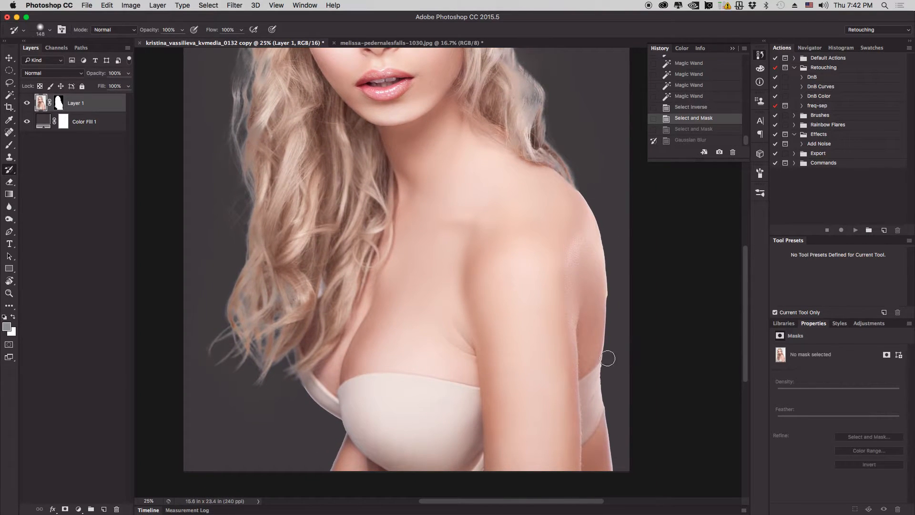
click(707, 131)
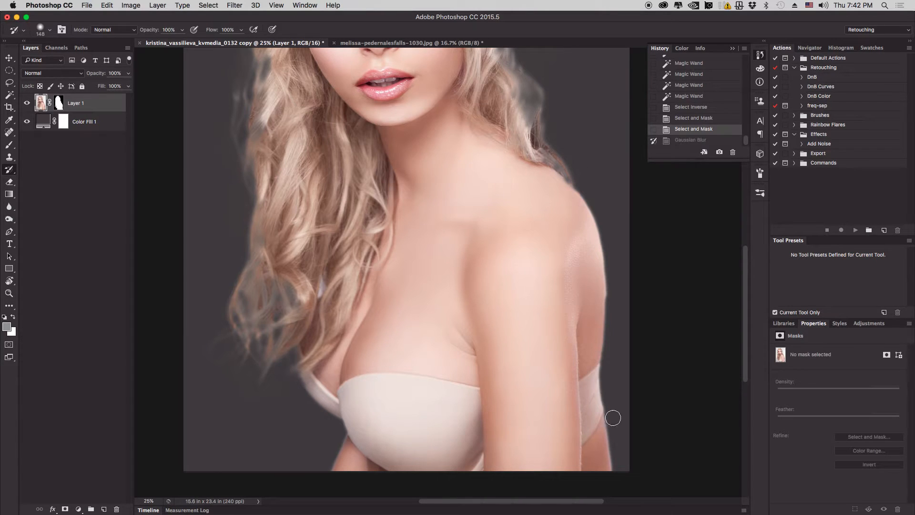
click(693, 119)
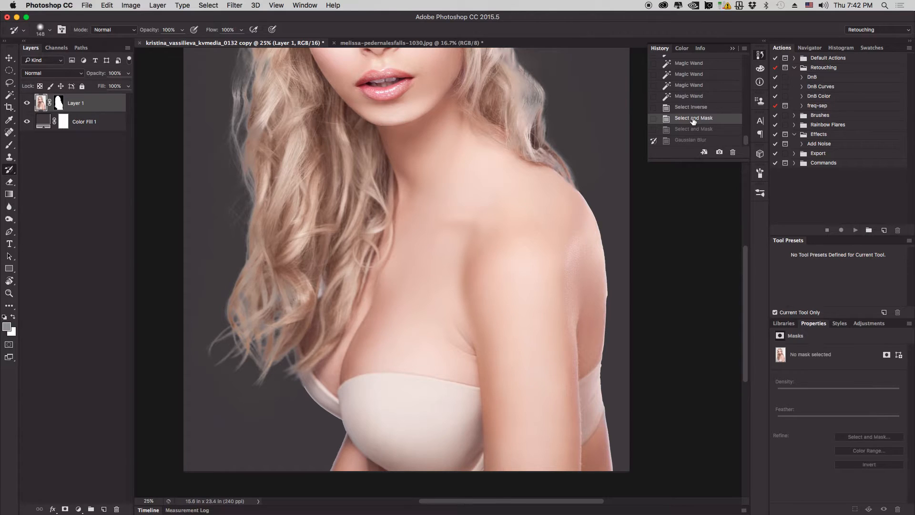
- Set the first Select and Mask state as History Brush source with size 200, and compare the second state with Gaussian Blur
click(654, 130)
key(bracketright)
key(bracketright)
click(683, 133)
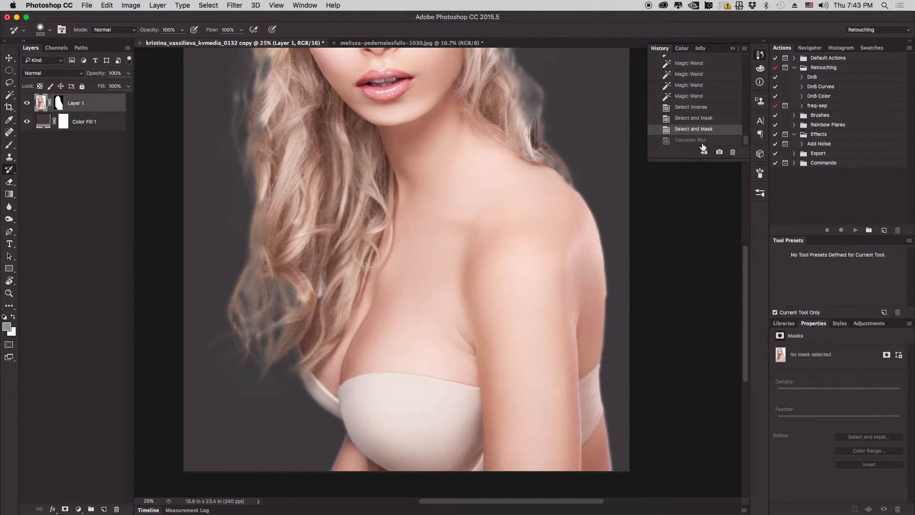
click(702, 141)
click(697, 132)
click(699, 141)
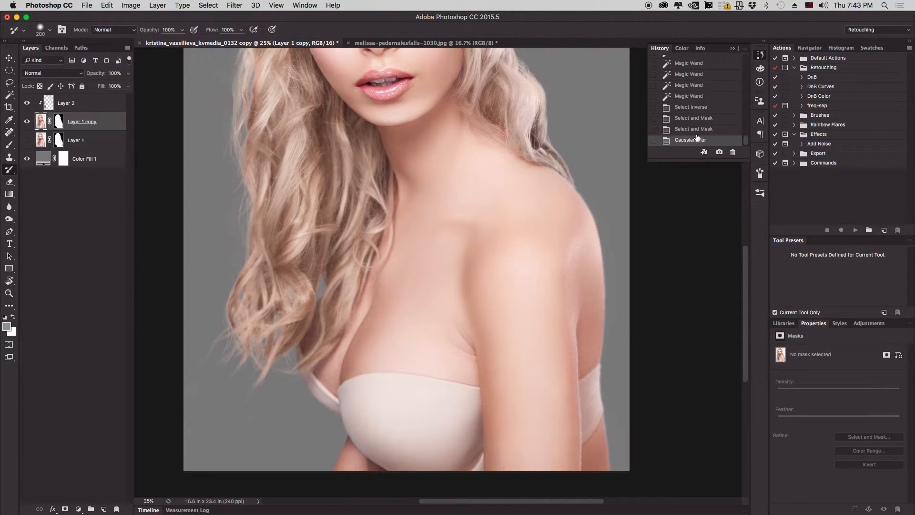
click(697, 131)
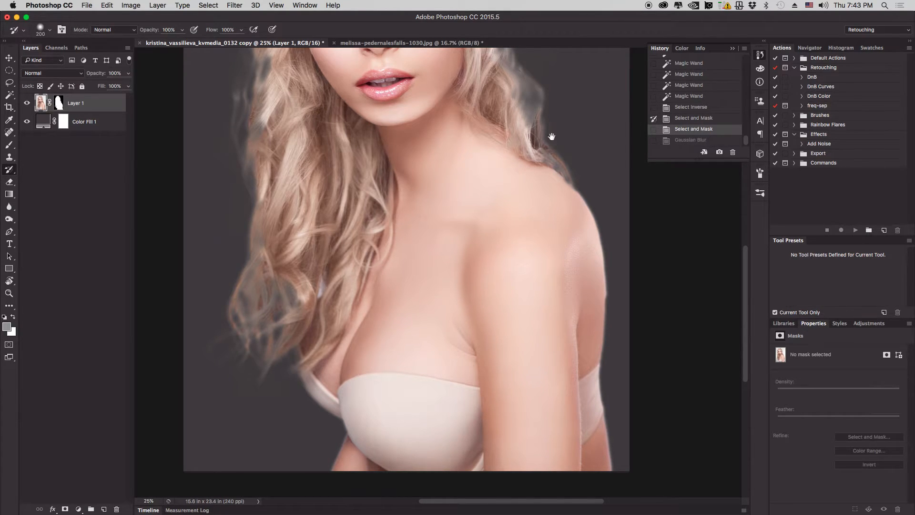
- Set the second Select and Mask state as History Brush source, return to the first state and set the brush size to 300
key(super+minus)
key(bracketright)
key(bracketright)
key(bracketright)
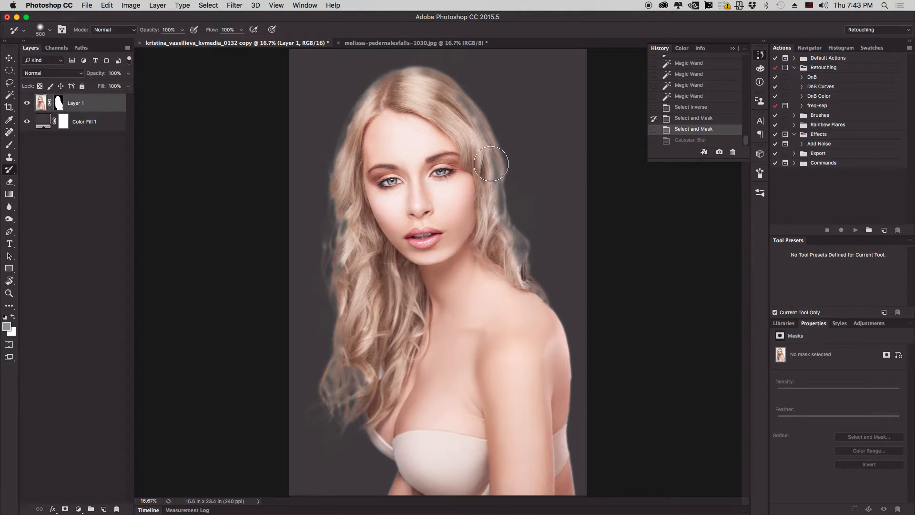
key(bracketright)
click(653, 128)
click(682, 119)
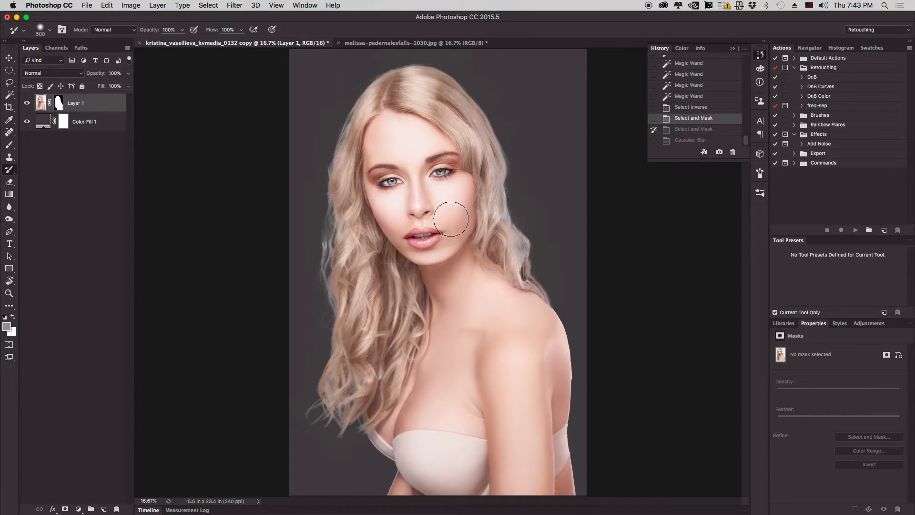
key(bracketleft)
key(bracketleft)
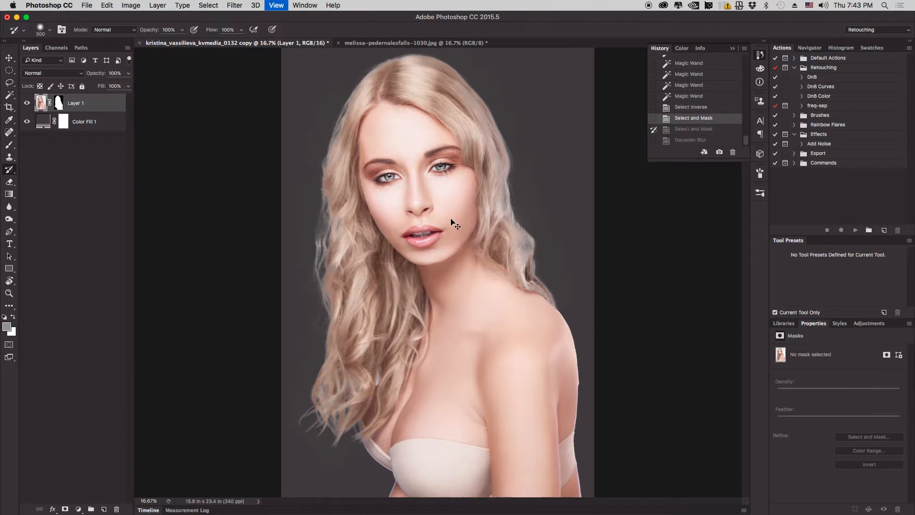
- Reduce the History Brush size to 200 and try to paint the softer edge along the bra beneath the hair
key(super+plus)
drag(515, 303, 491, 153)
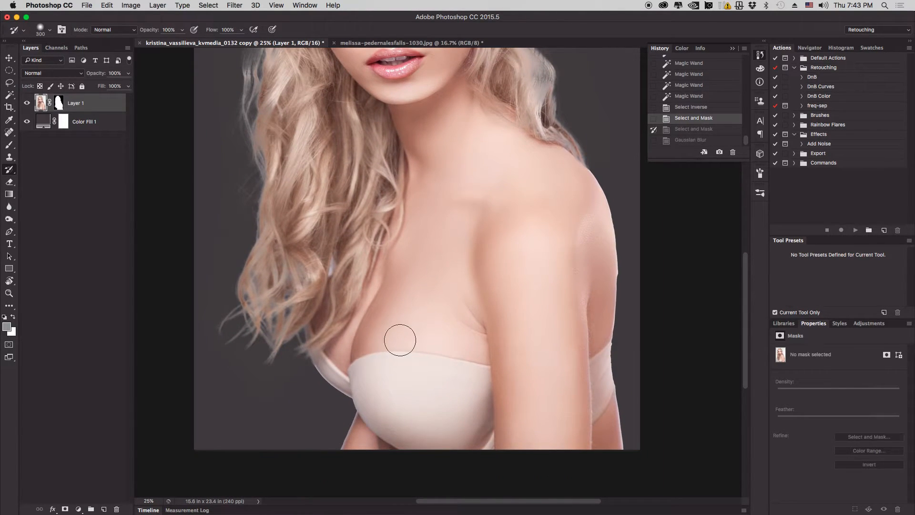
key(bracketleft)
click(316, 365)
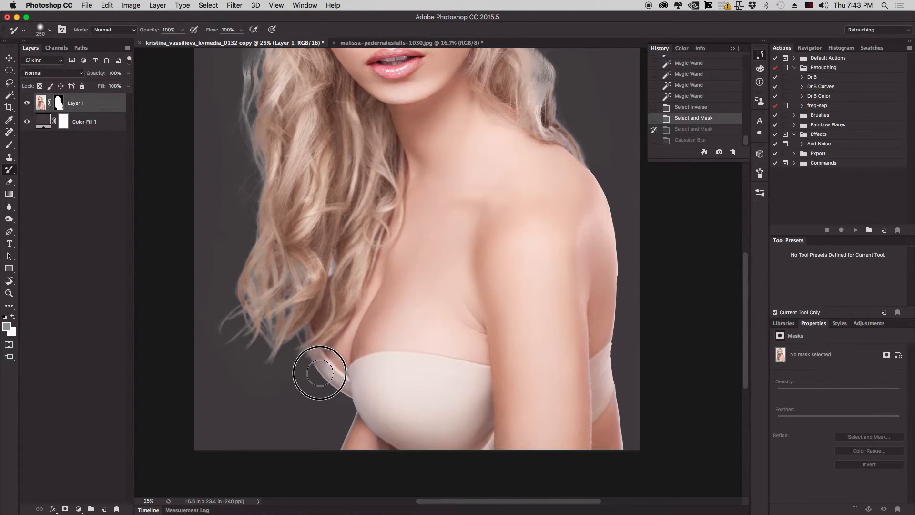
key(bracketleft)
drag(320, 370, 334, 381)
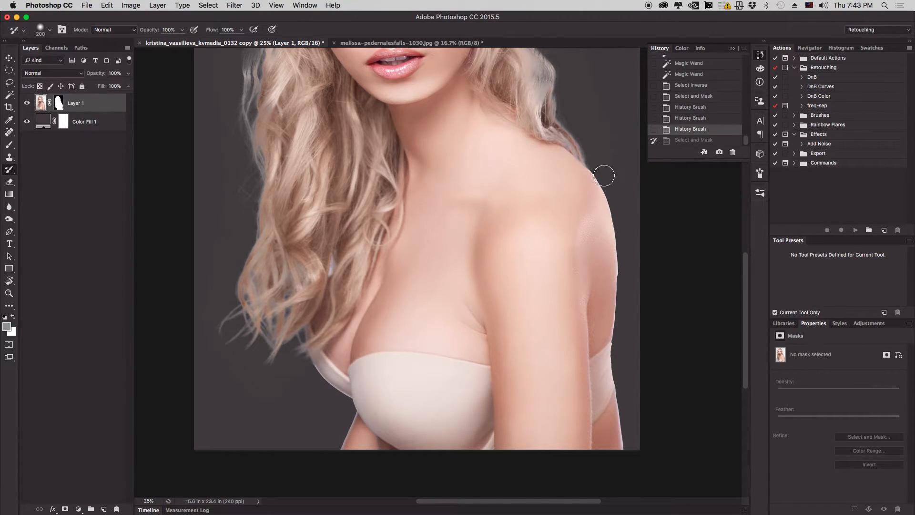
- Compare the second Select and Mask state with the latest History Brush state, ending on the latter
click(694, 140)
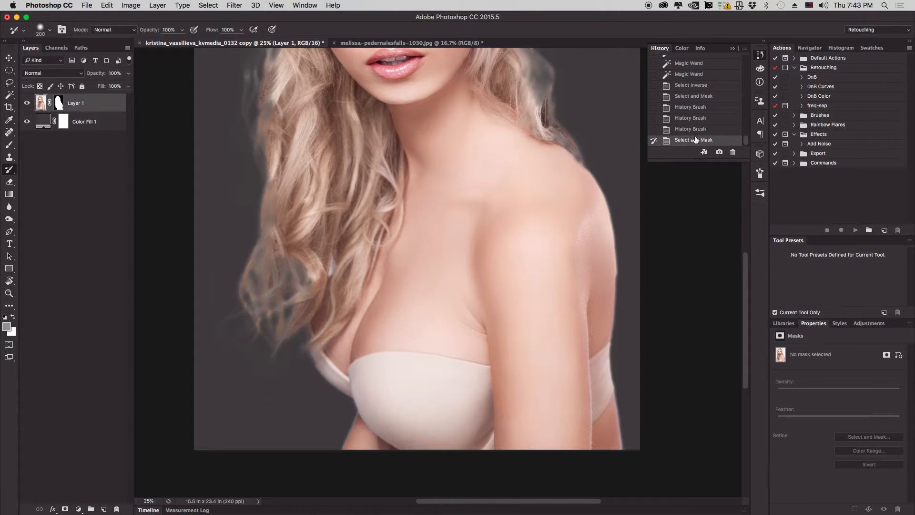
click(694, 129)
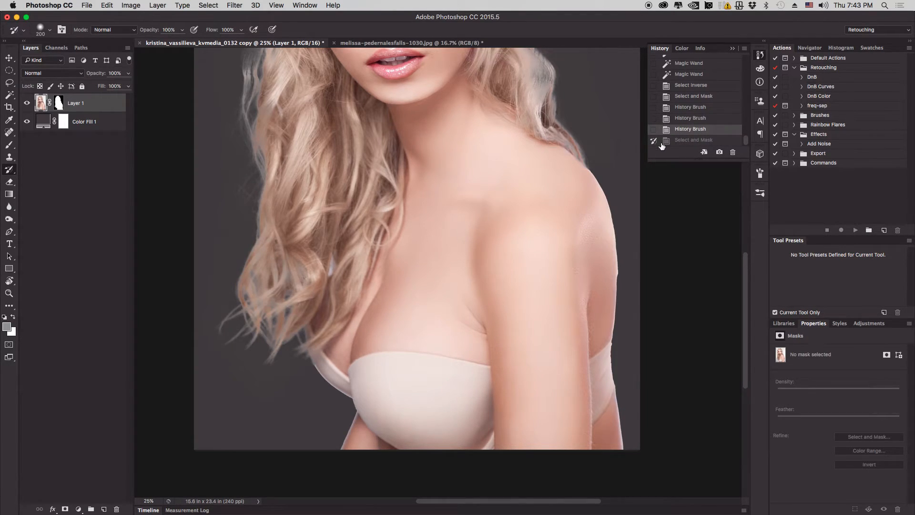
click(693, 140)
click(691, 129)
- Target Layer 1's mask, paint the softer edge along the bra, lower arm and back with a size 175 History Brush, and hide the history
click(58, 102)
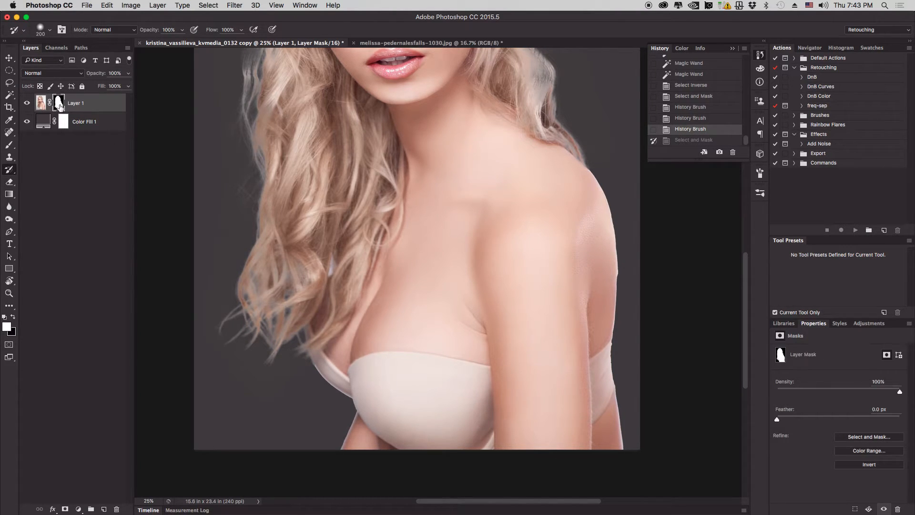
key(bracketleft)
mouse_move(322, 378)
mouse_down()
mouse_move(352, 405)
mouse_move(326, 392)
mouse_move(311, 363)
mouse_move(312, 374)
mouse_up()
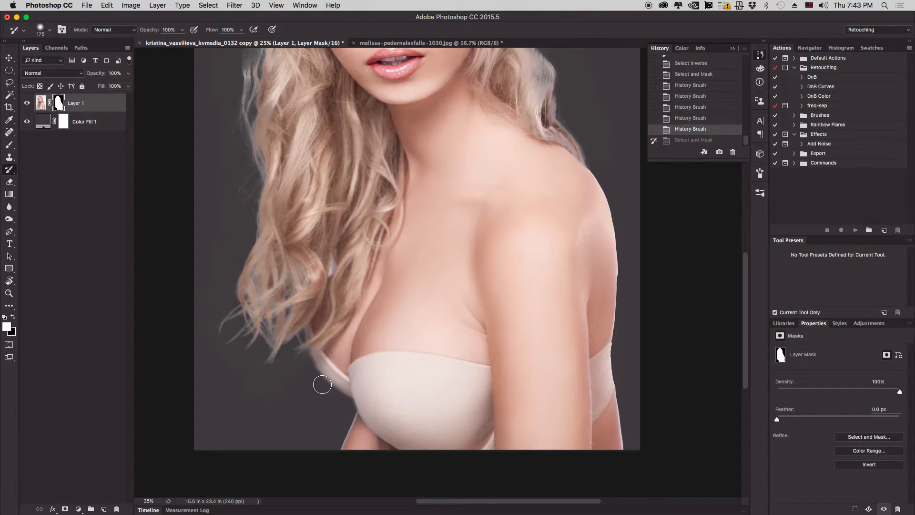
mouse_move(358, 415)
mouse_down()
mouse_move(337, 456)
mouse_move(347, 419)
mouse_up()
scroll(386, 416, down, 2)
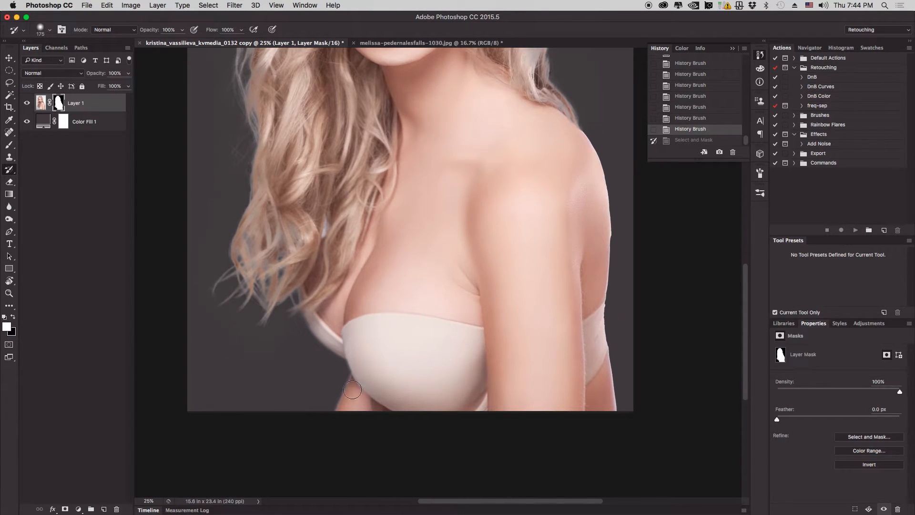
drag(609, 319, 615, 378)
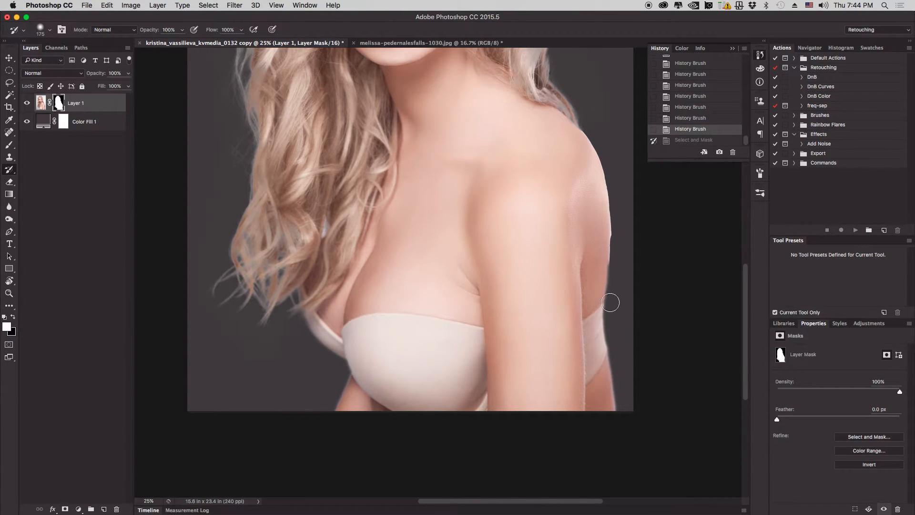
drag(609, 218, 619, 251)
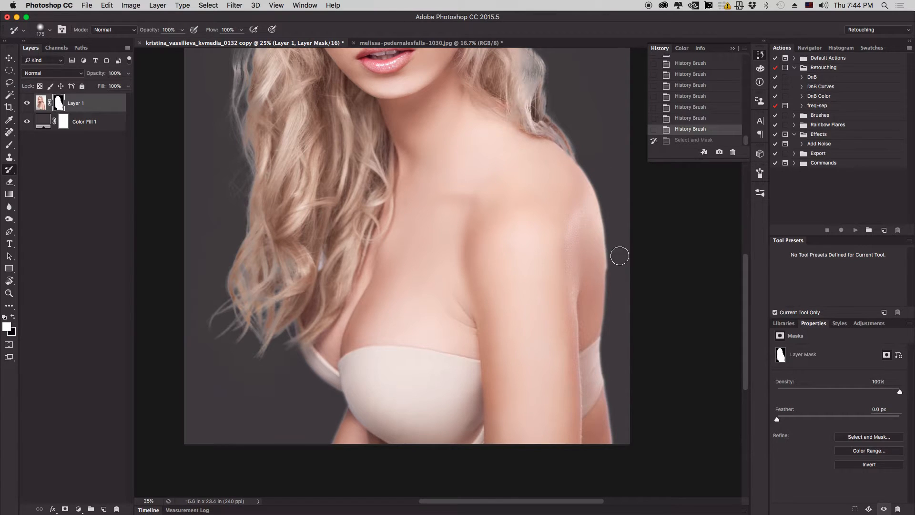
click(760, 56)
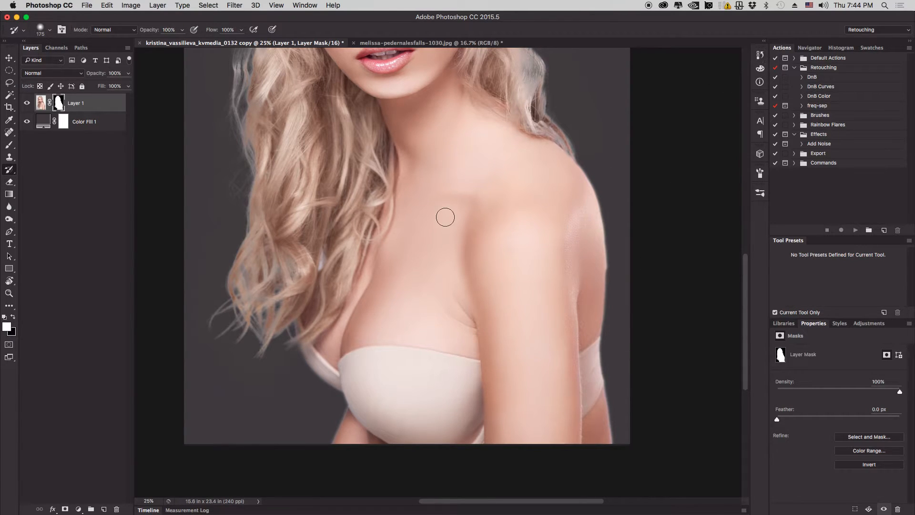
drag(558, 181, 484, 157)
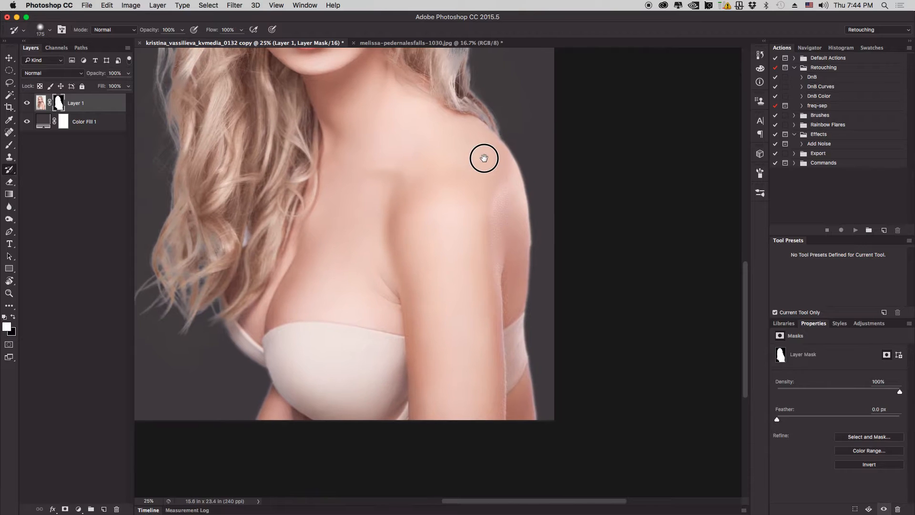
- Disable Layer 1's mask to view the original background behind the subject, and enable the mask again
right_click(59, 102)
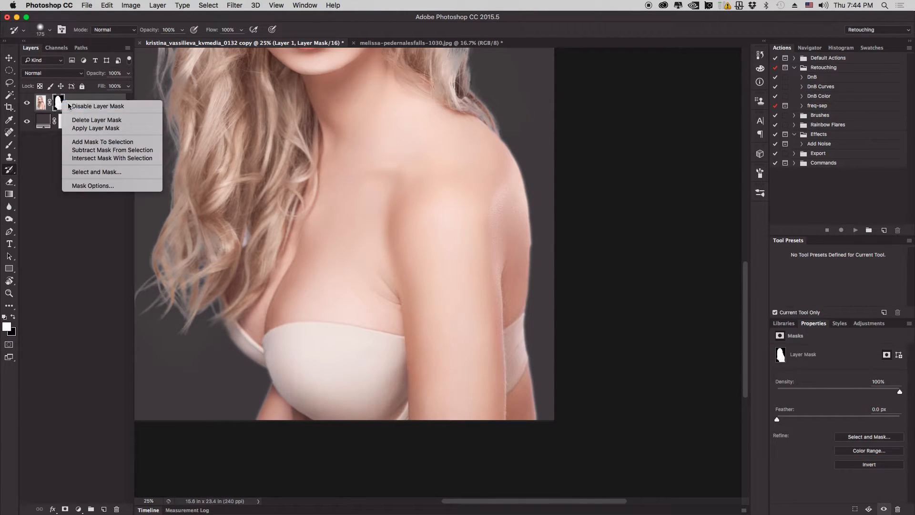
click(66, 104)
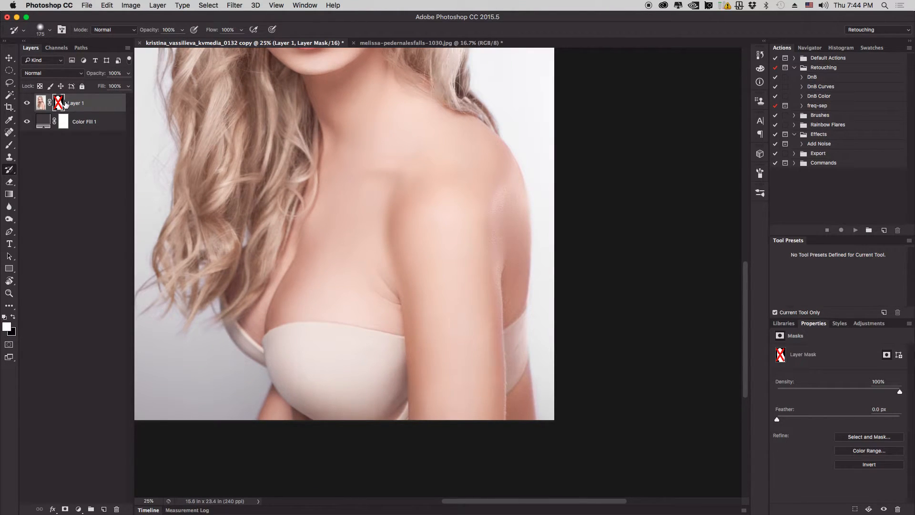
right_click(65, 104)
click(65, 104)
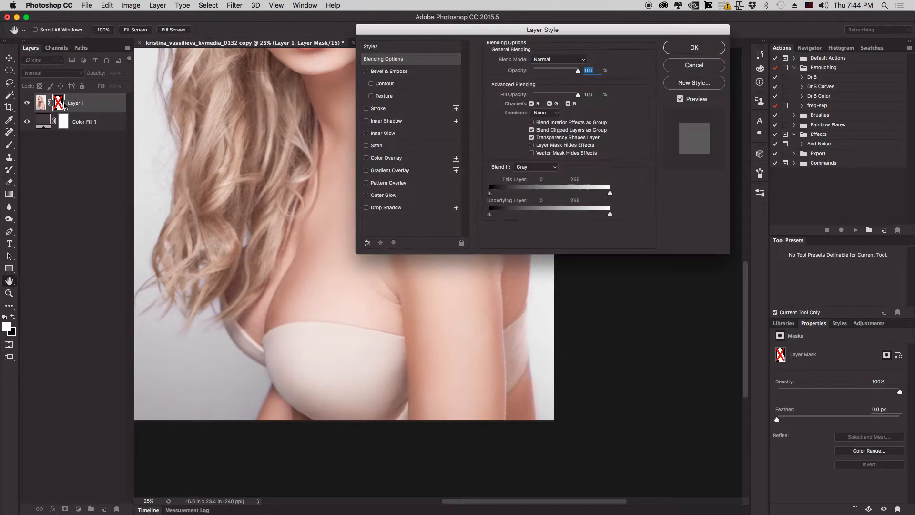
click(664, 65)
key(y)
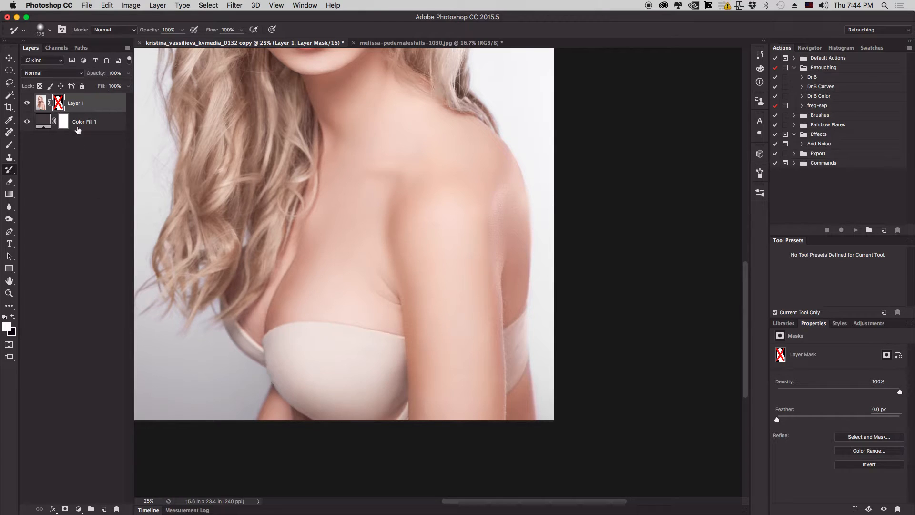
shift+click(59, 103)
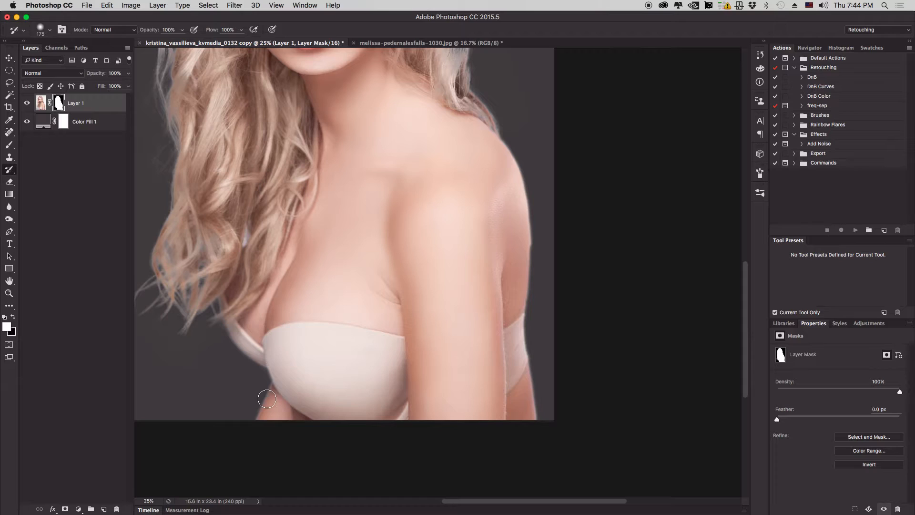
click(10, 145)
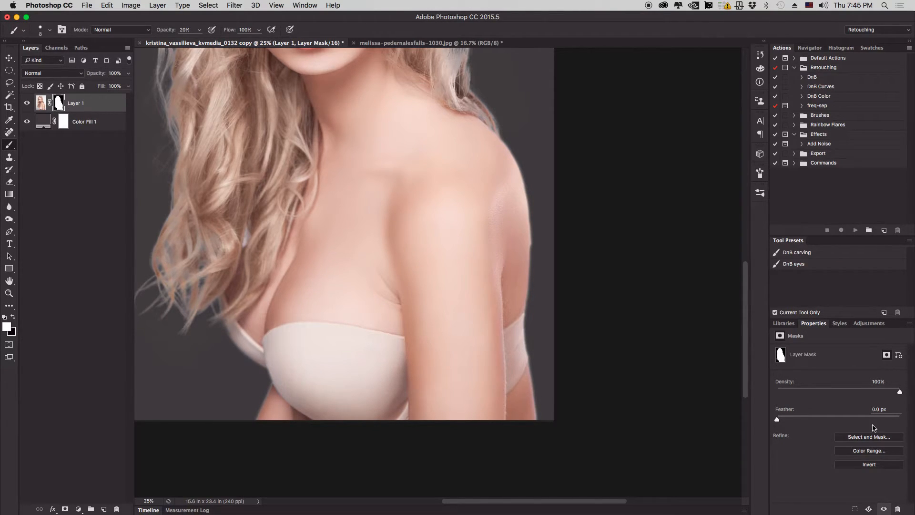
click(863, 437)
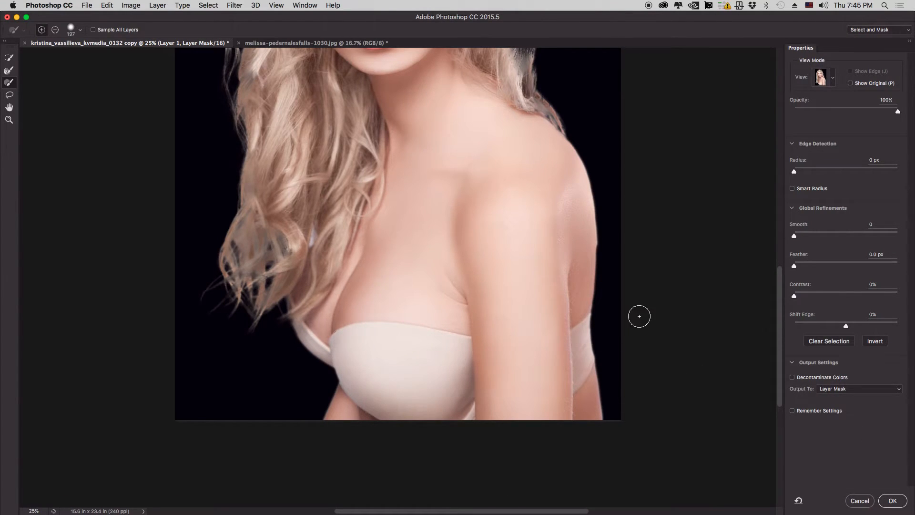
click(861, 500)
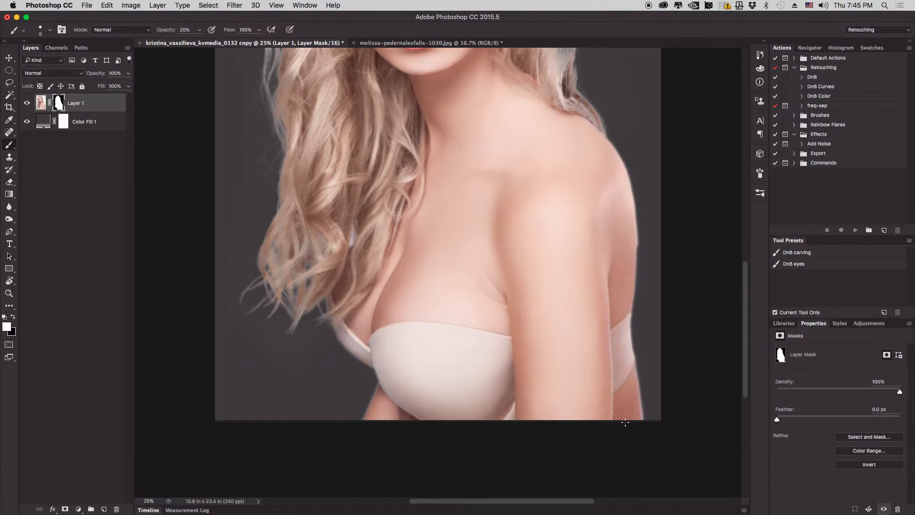
mouse_move(380, 323)
mouse_down()
mouse_move(386, 329)
mouse_move(374, 323)
mouse_move(374, 332)
mouse_up()
drag(454, 224, 429, 265)
mouse_move(418, 164)
mouse_down()
mouse_move(412, 175)
mouse_move(286, 147)
mouse_up()
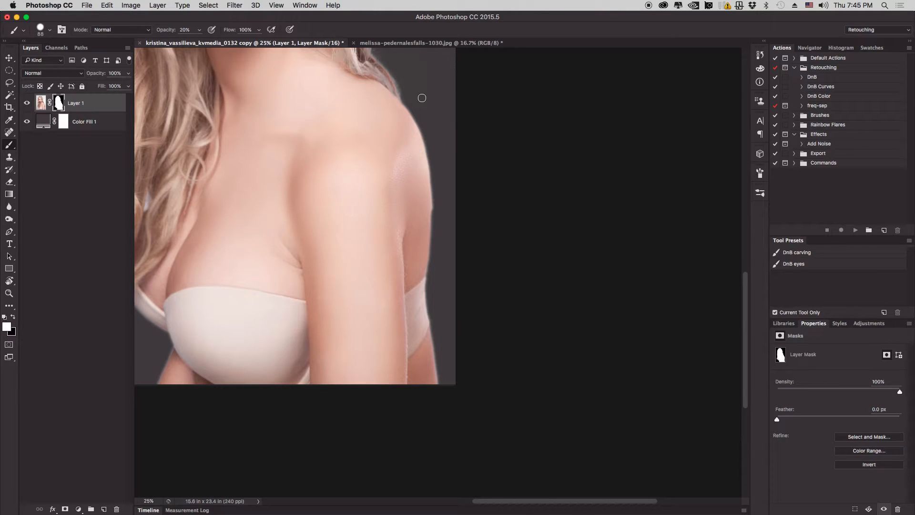
drag(424, 99, 453, 149)
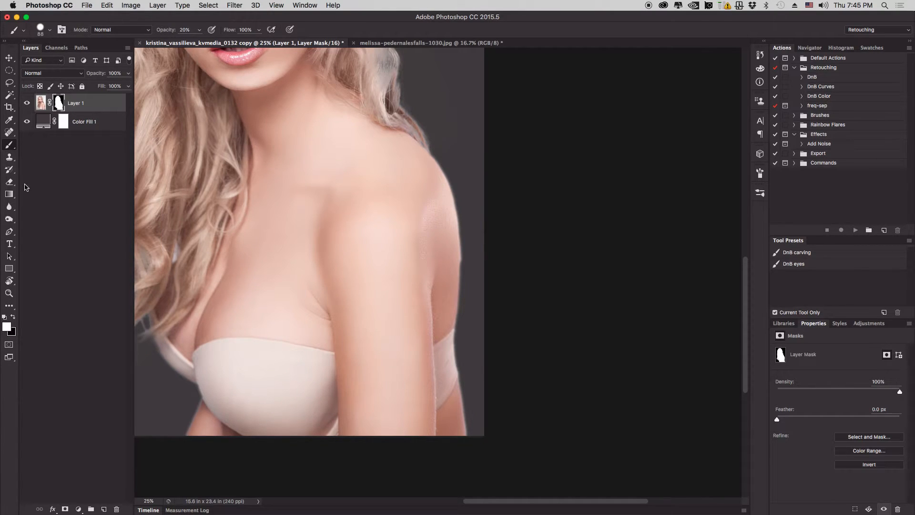
- Trace the outer edge of the shoulder and back down to the bra strap with the Pen tool in Path mode
click(9, 231)
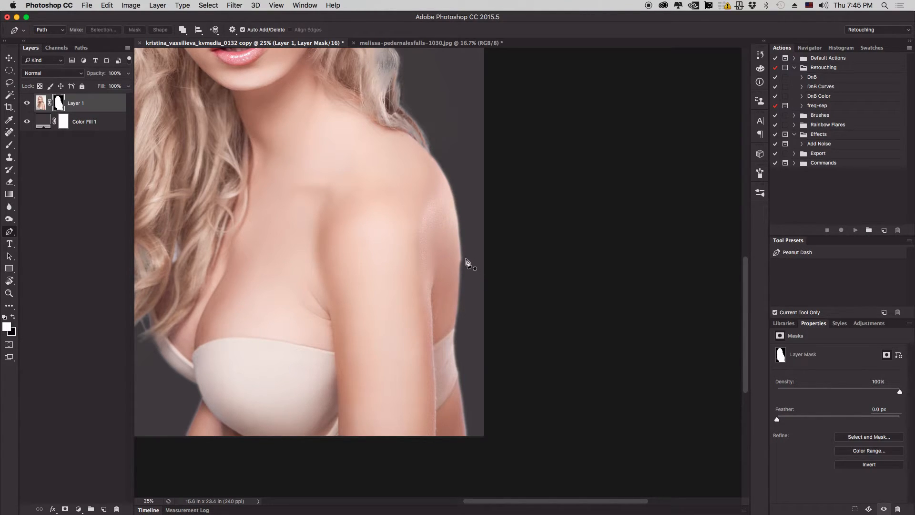
click(408, 135)
drag(441, 169, 451, 188)
drag(459, 254, 459, 283)
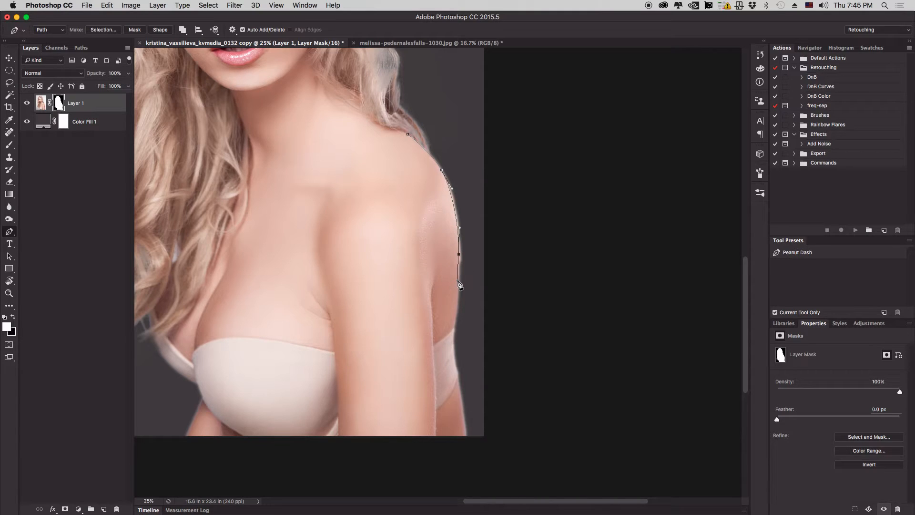
click(454, 323)
- Close the path through the arm, chest and neck back to the shoulder, and adjust the anchor at the bra's upper edge
click(440, 353)
click(384, 366)
click(250, 194)
click(274, 127)
click(346, 86)
click(407, 135)
key(super+equal)
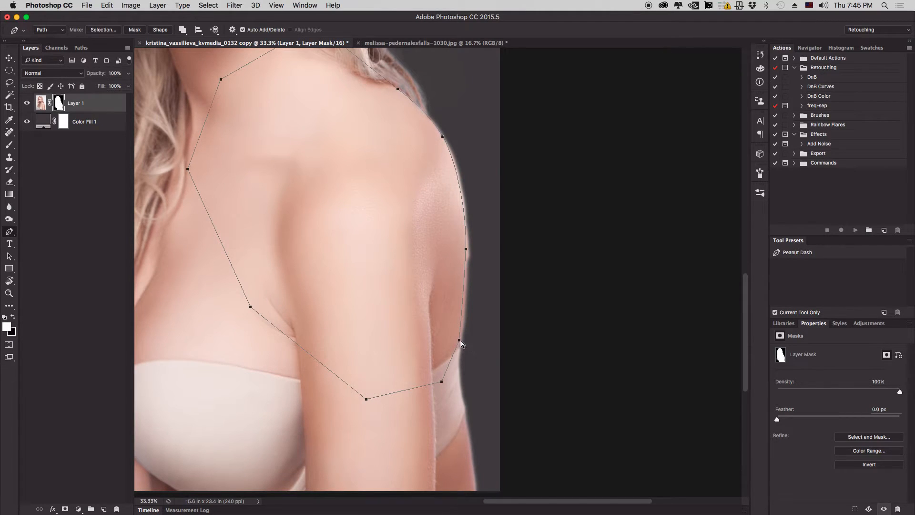
drag(459, 339, 460, 343)
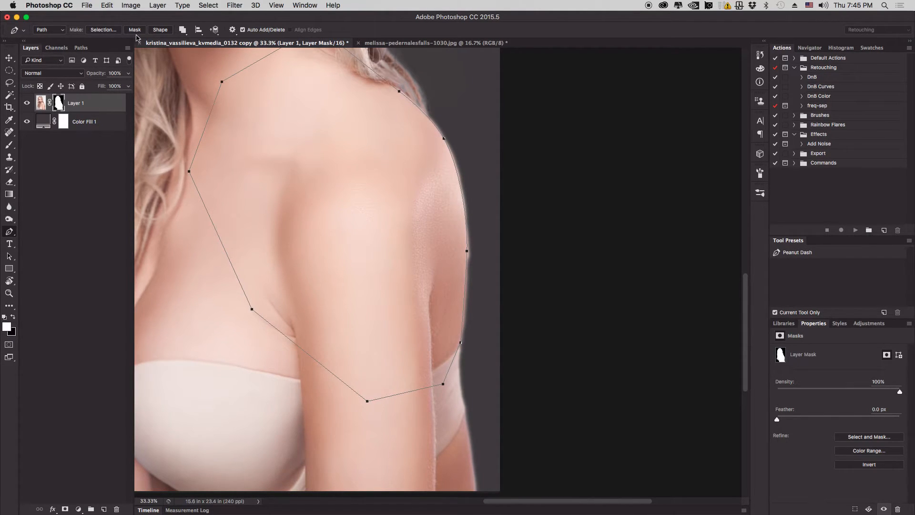
- Undo the last anchor change and fine-tune the path's anchors at the bra's upper edge and along the back
click(107, 6)
click(148, 16)
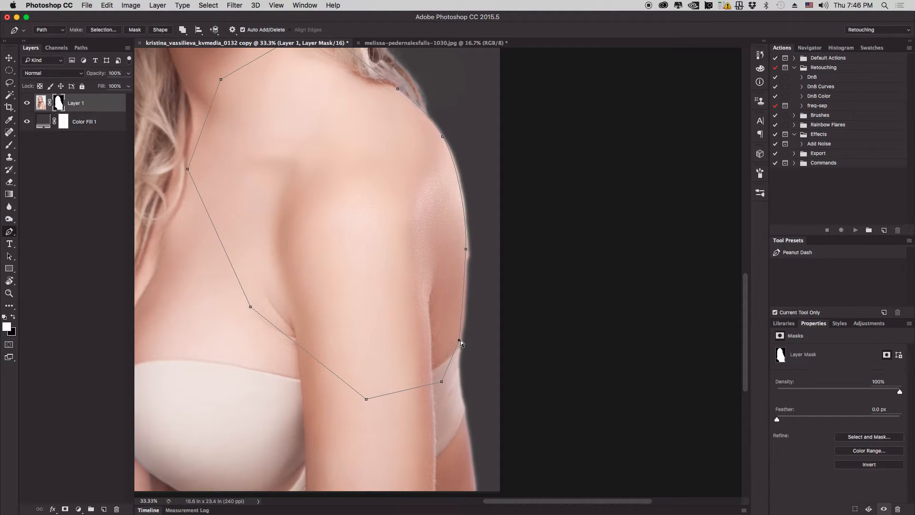
drag(459, 342, 460, 345)
drag(465, 250, 467, 256)
- Make a new anti-aliased selection from the shoulder path with a feather radius of 8 pixels
right_click(412, 164)
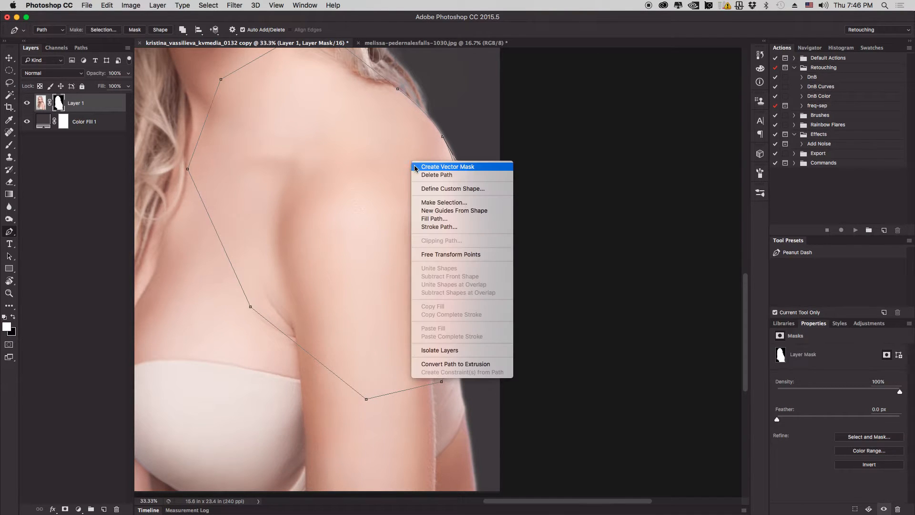
click(479, 203)
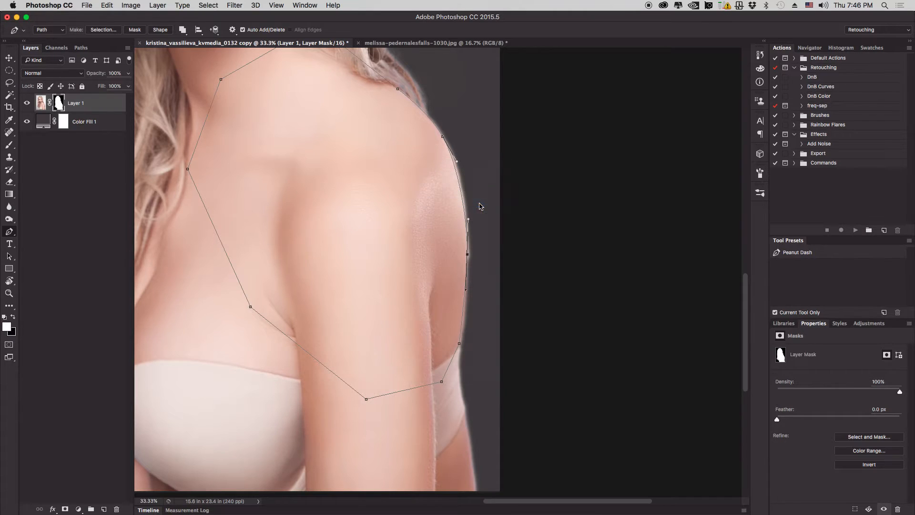
drag(274, 218, 600, 219)
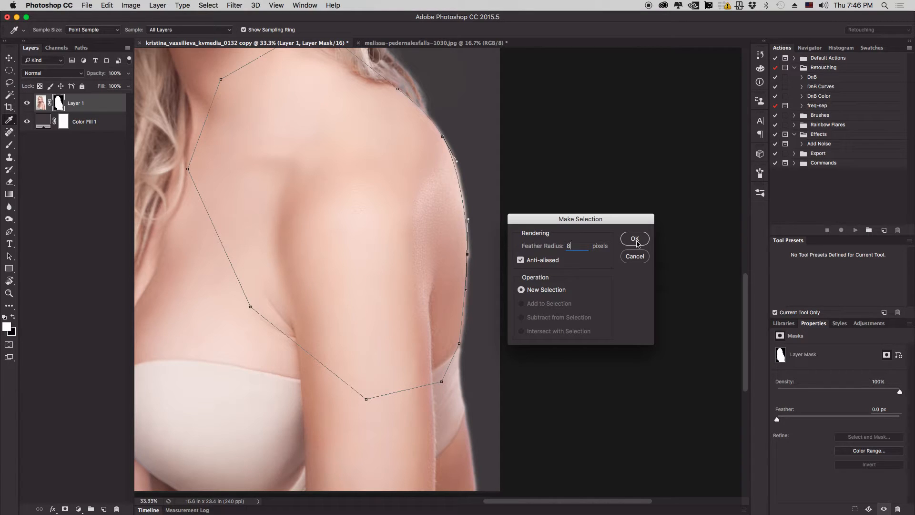
click(635, 239)
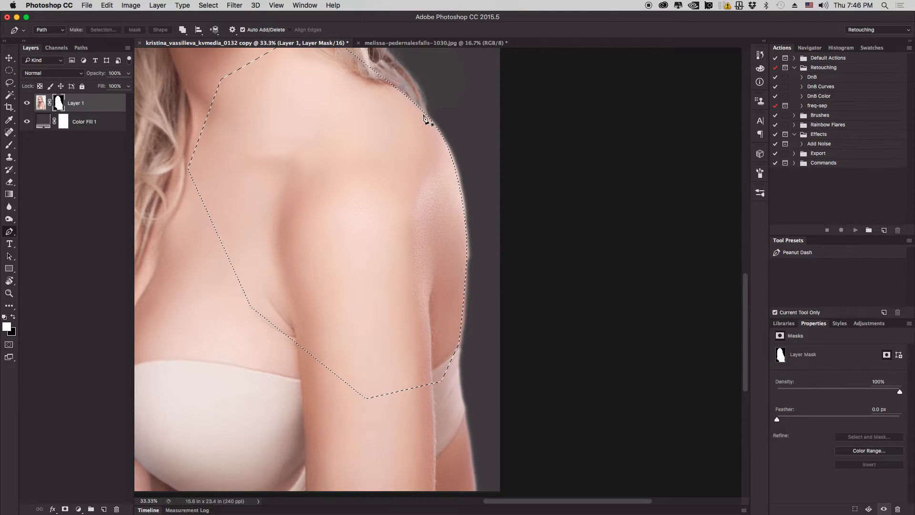
- Switch to the Brush tool and invert the selection so it covers the area outside the shoulder path
click(9, 144)
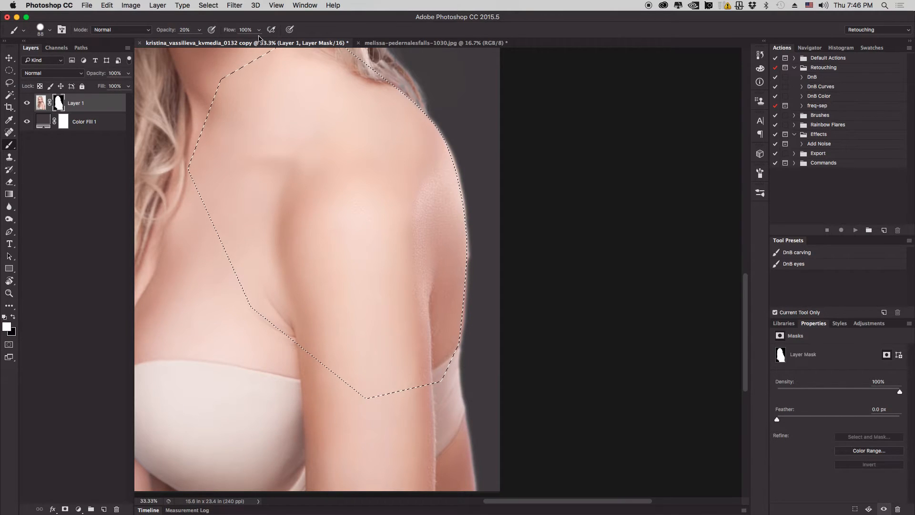
click(208, 5)
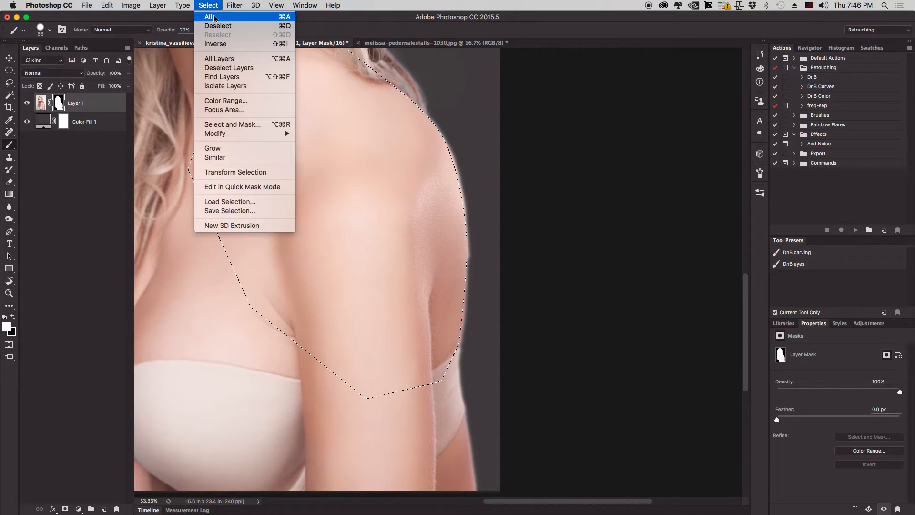
click(233, 44)
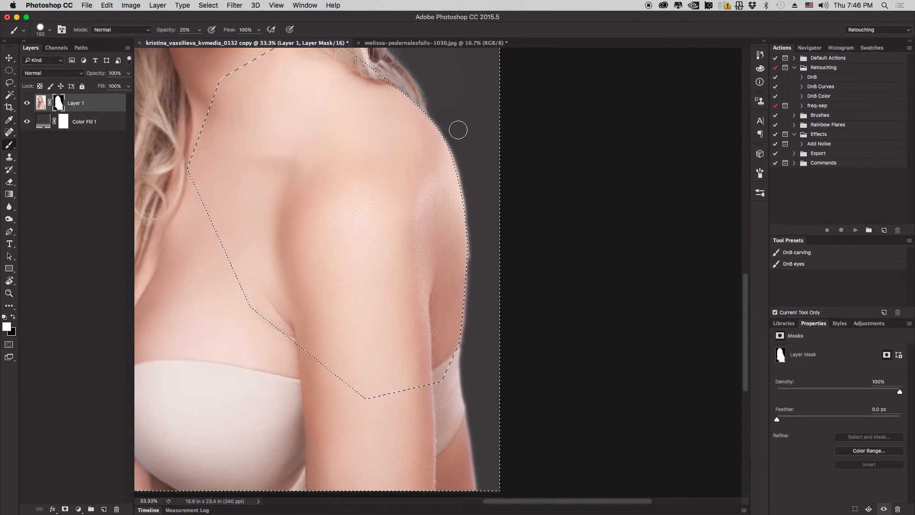
- Paint black on Layer 1's mask outside the shoulder and back with a soft round brush at 0% hardness, and deselect
key(bracketleft)
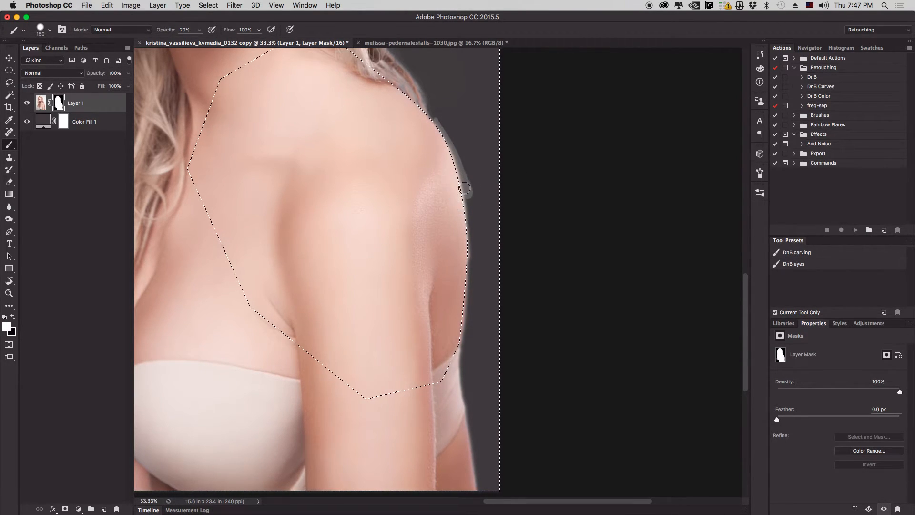
right_click(465, 168)
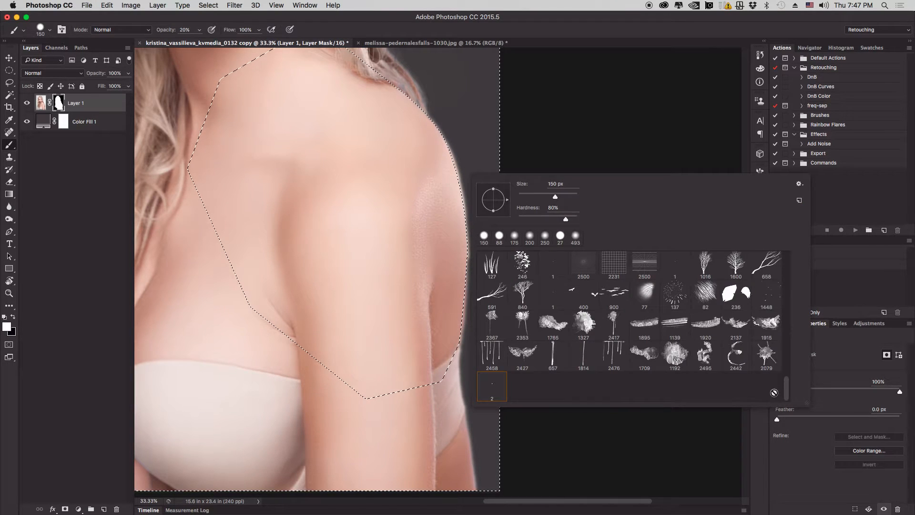
click(491, 266)
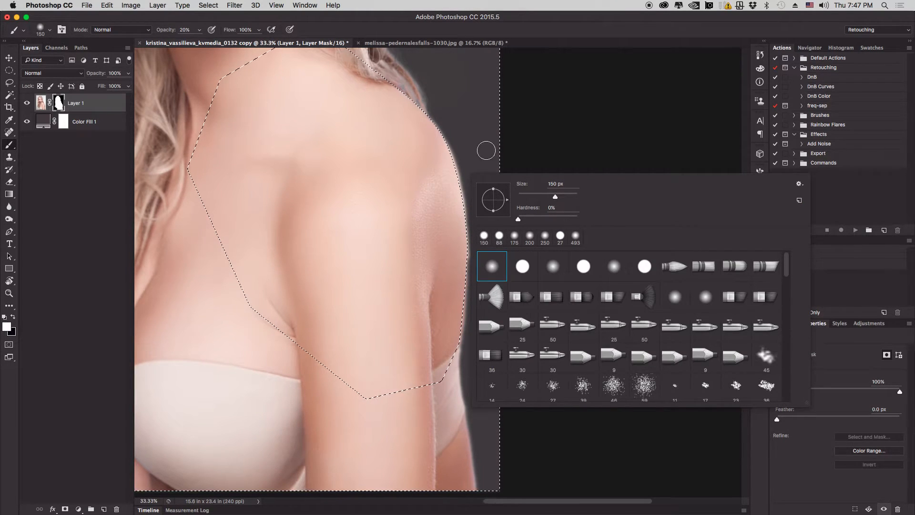
click(538, 97)
key(x)
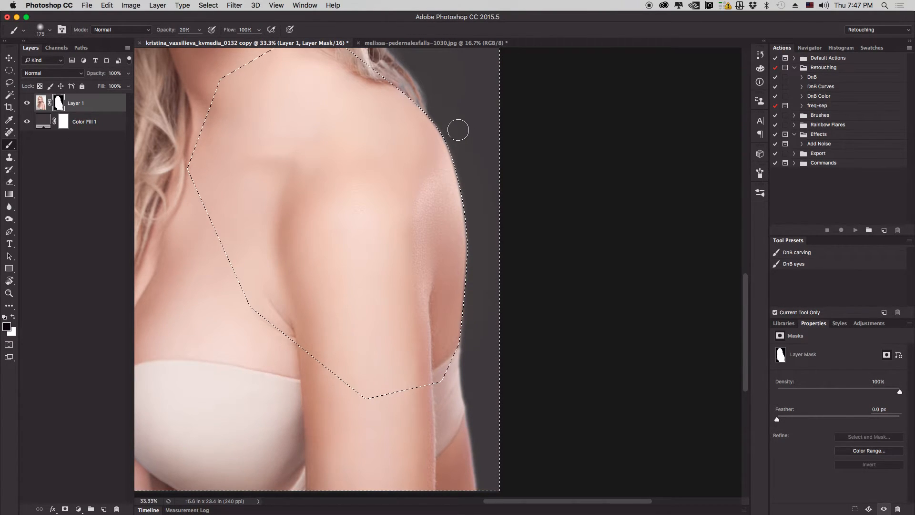
key(super+d)
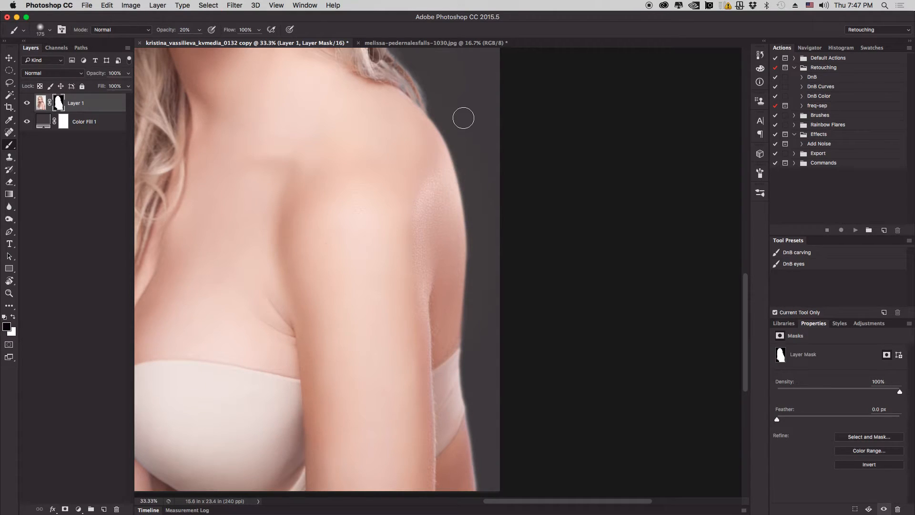
- Touch up Layer 1's mask in black where the hair meets the shoulder with a size 109 brush
drag(472, 121, 456, 120)
key(super+minus)
key(super+minus)
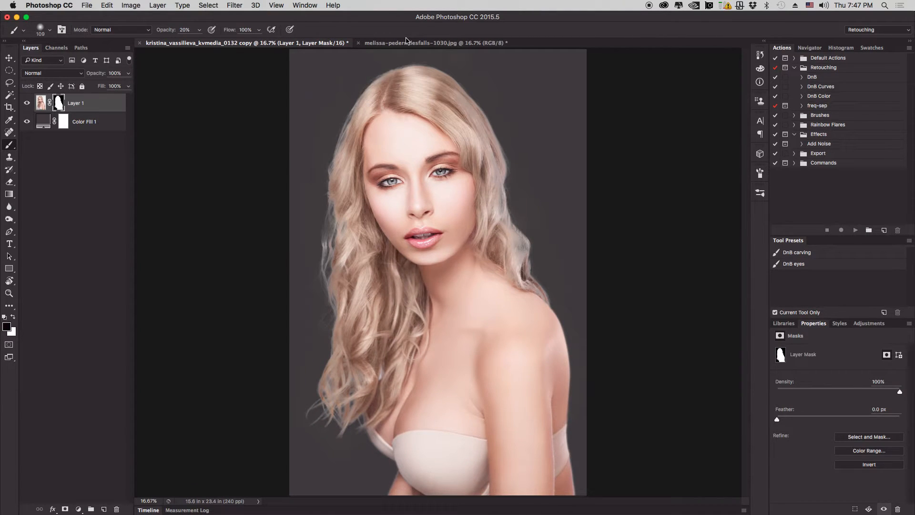
- Step back through the history to the selection and path states, return to the latest brush state, and hide the history
click(759, 55)
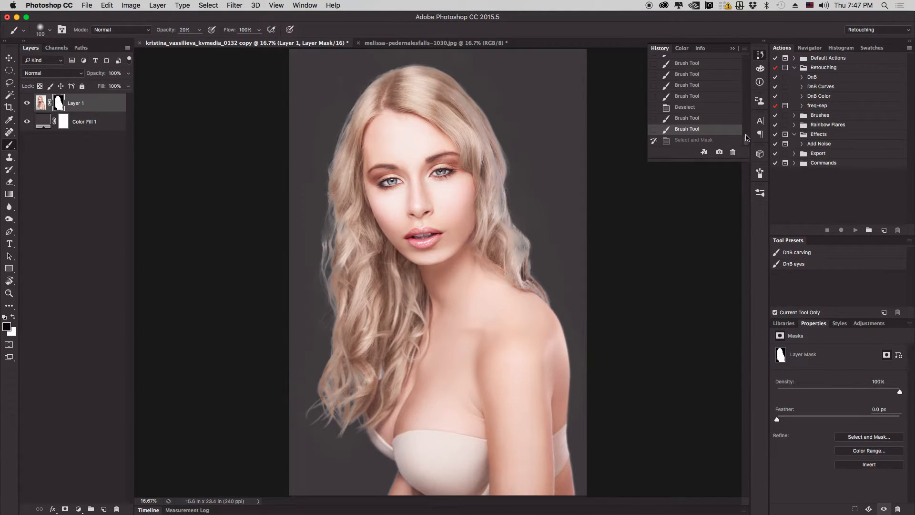
scroll(714, 113, up, 5)
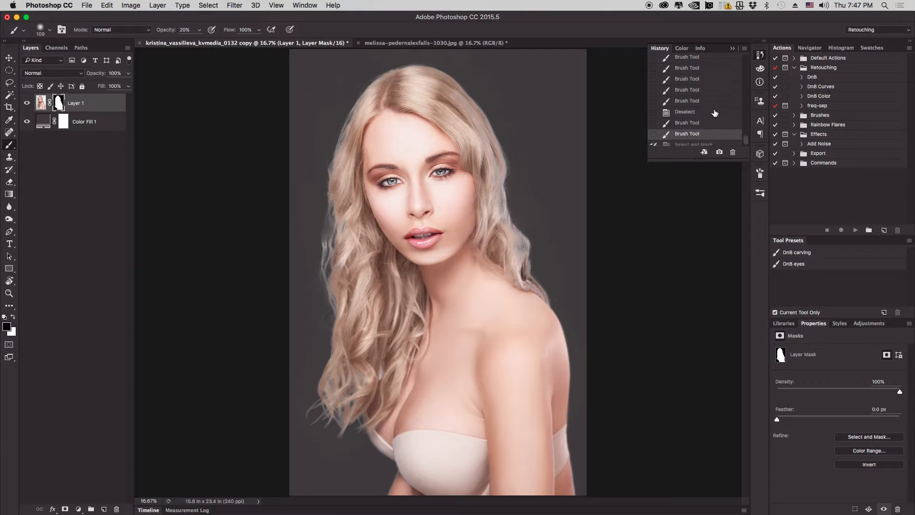
scroll(714, 116, up, 1)
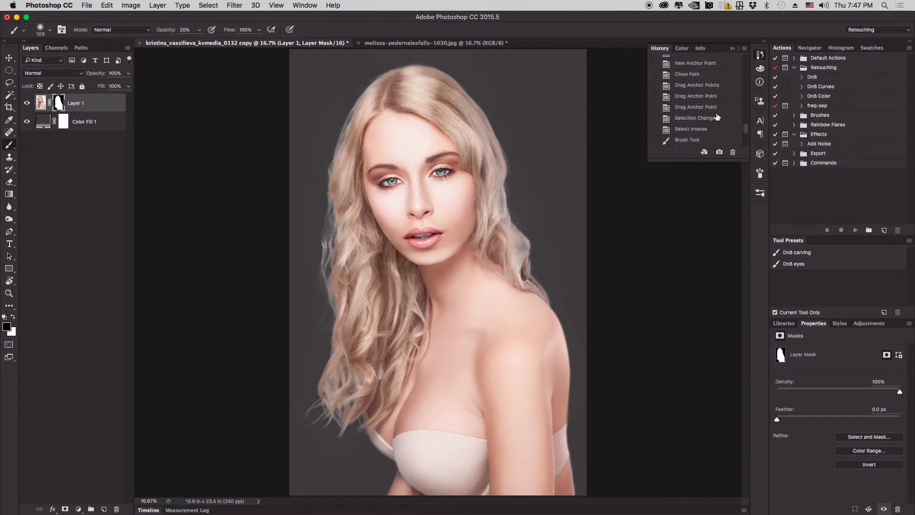
click(716, 105)
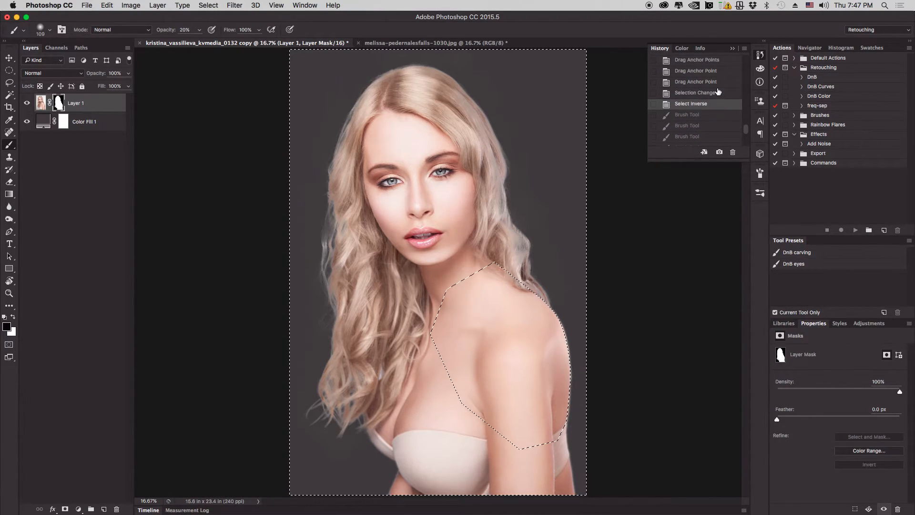
click(718, 96)
click(717, 85)
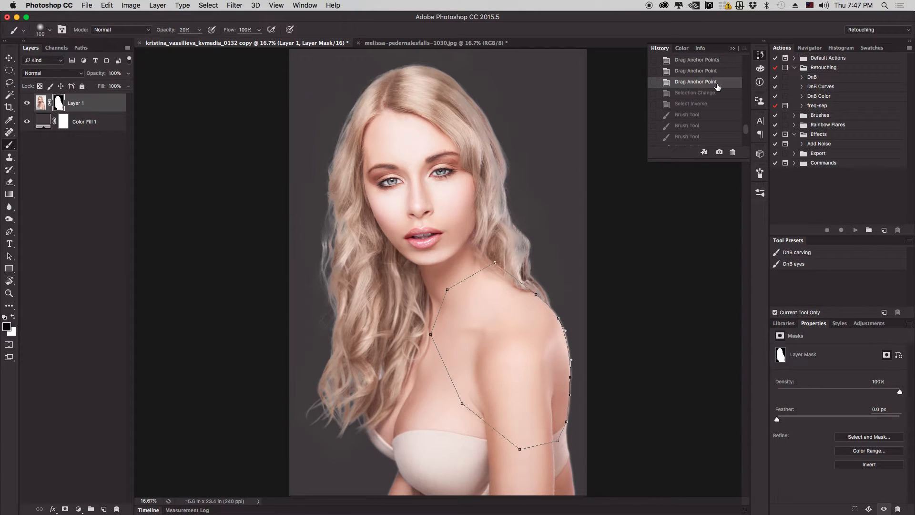
click(712, 71)
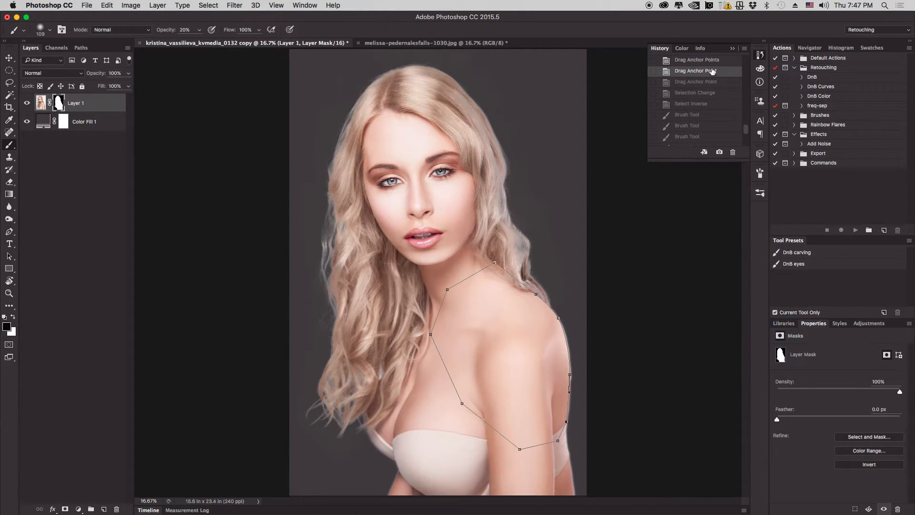
click(712, 63)
scroll(710, 123, down, 5)
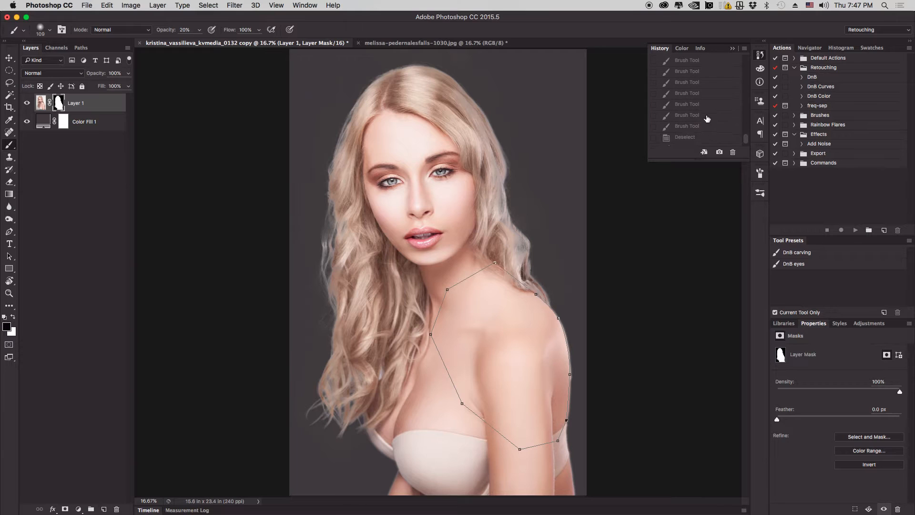
click(715, 129)
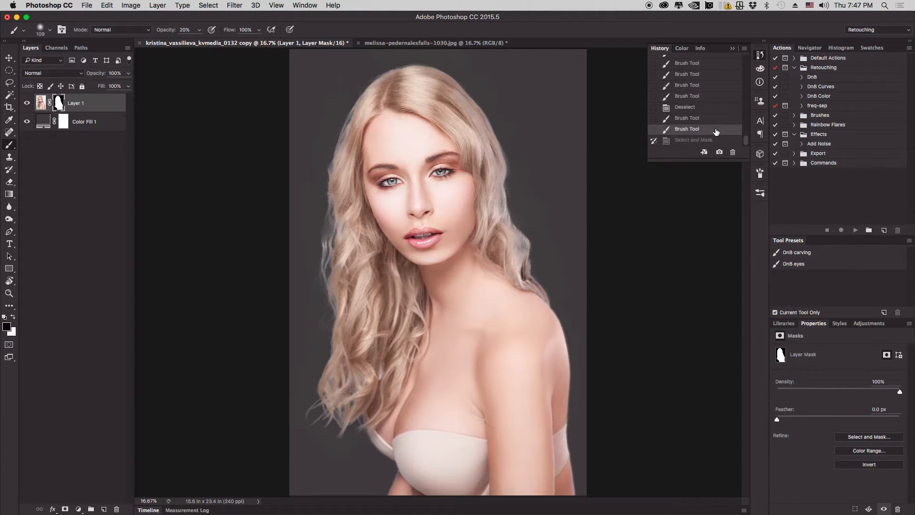
click(653, 142)
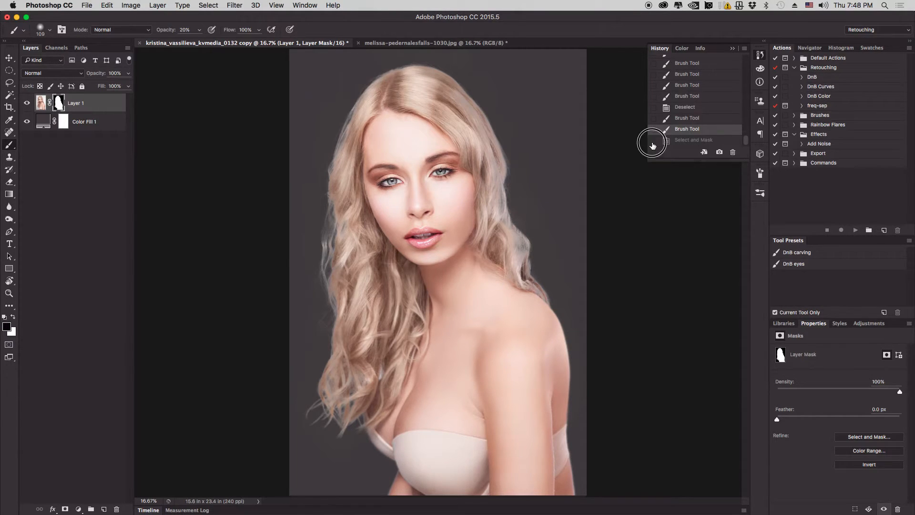
click(761, 60)
- Paint black on the mask in straight strokes down the lower back below the bra strap with a size 79 brush
key(super+equal)
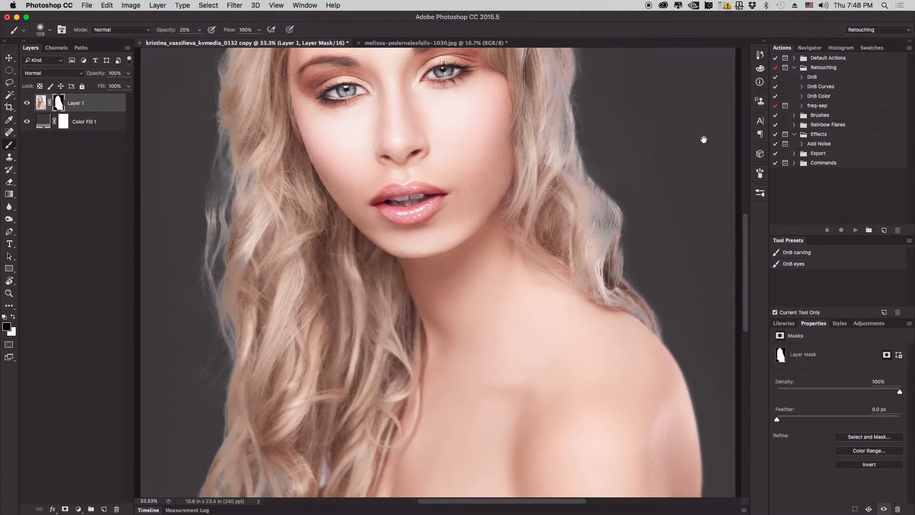
drag(519, 350, 353, 102)
drag(417, 314, 392, 280)
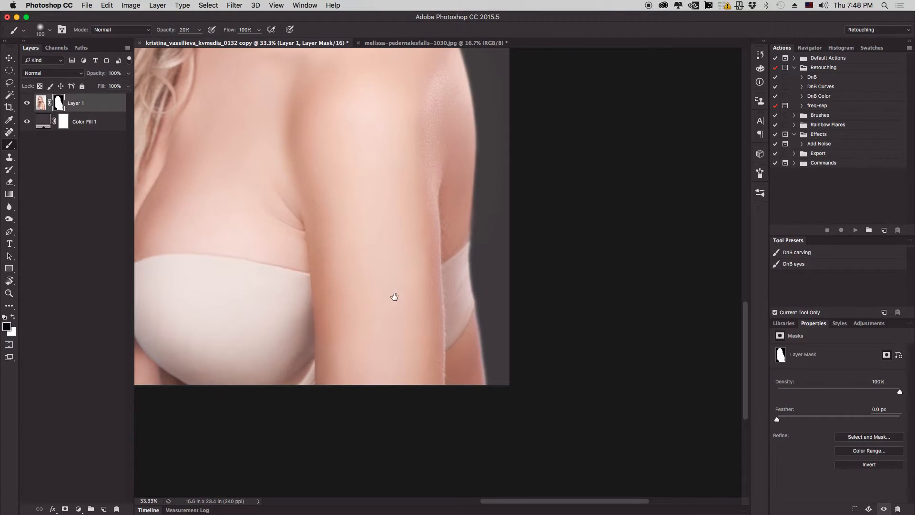
key(super+equal)
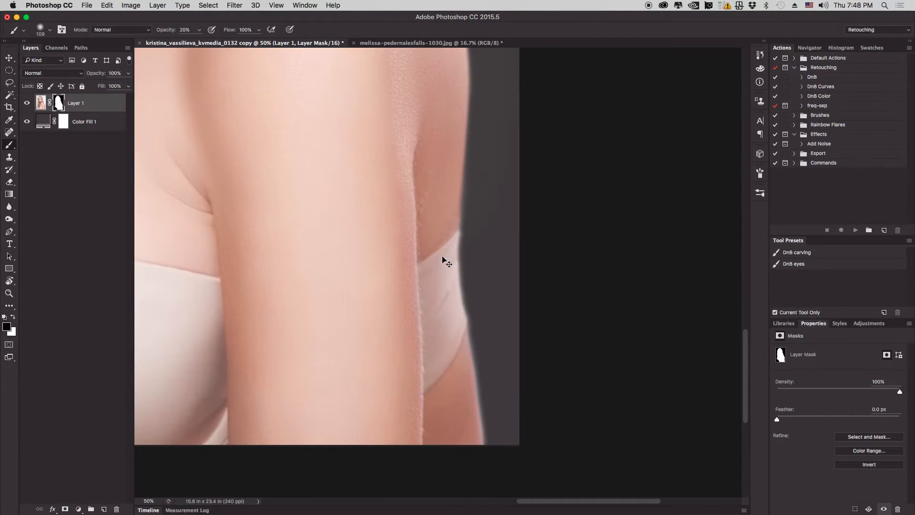
drag(439, 265, 384, 194)
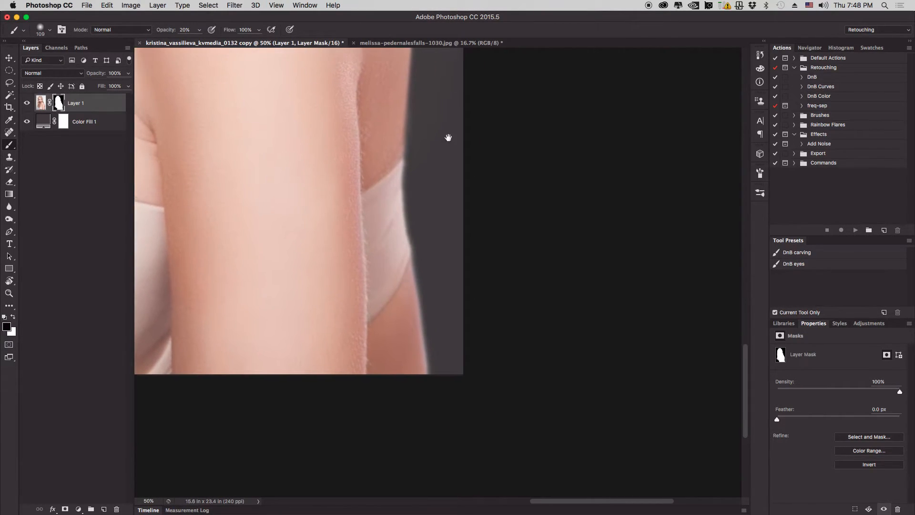
drag(434, 261, 428, 260)
click(419, 259)
shift+click(431, 345)
shift+click(435, 387)
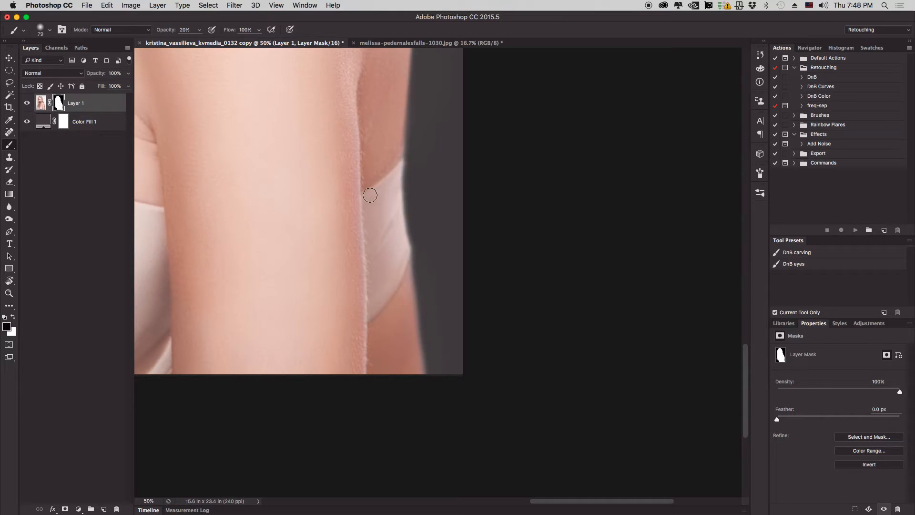
- Clean the mask in black along the bra's far side and the skin beneath it with the size 79 brush
drag(235, 253, 477, 206)
drag(251, 268, 443, 255)
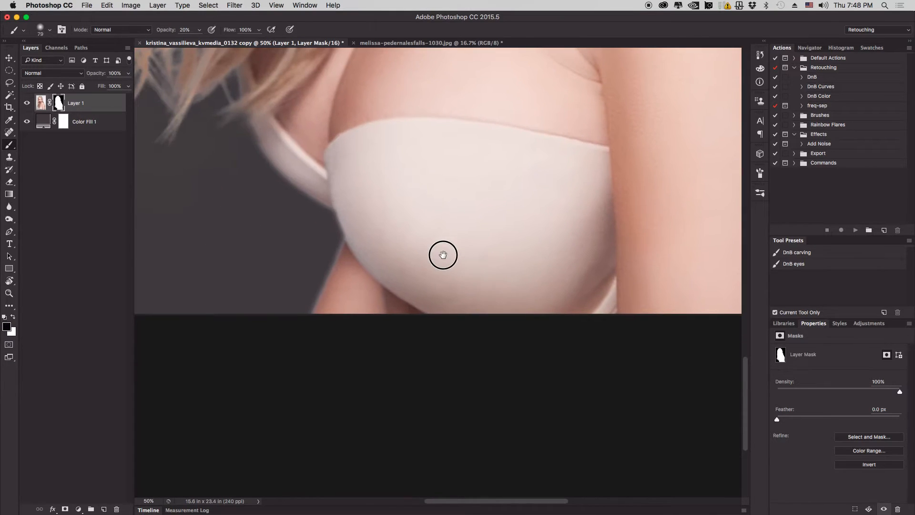
drag(338, 275, 414, 267)
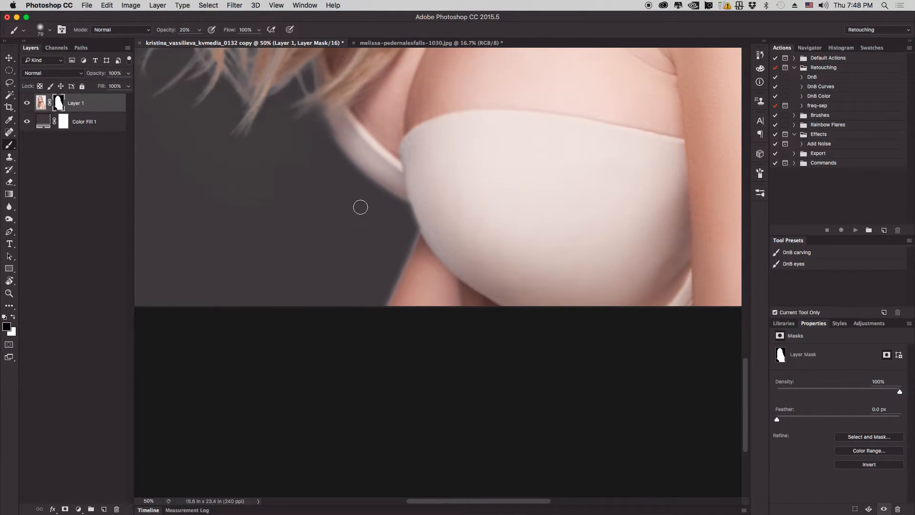
key(super+equal)
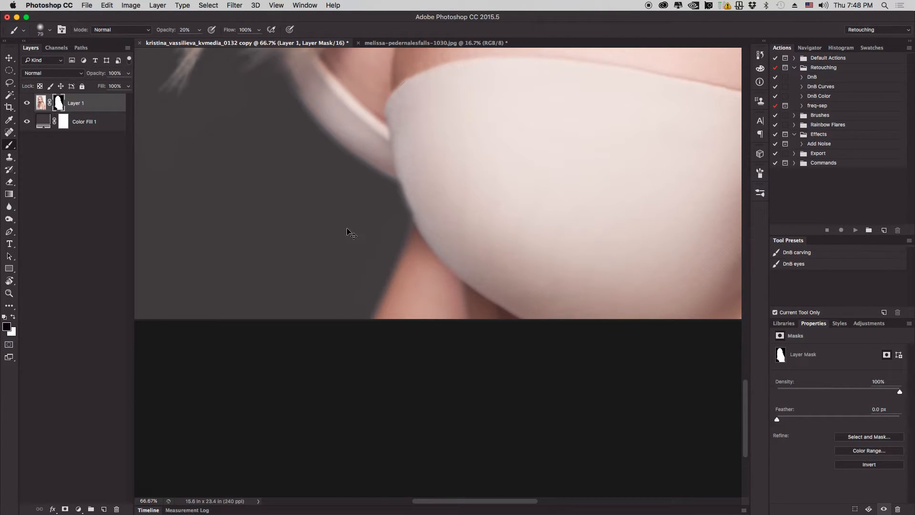
key(super+plus)
drag(490, 202, 486, 247)
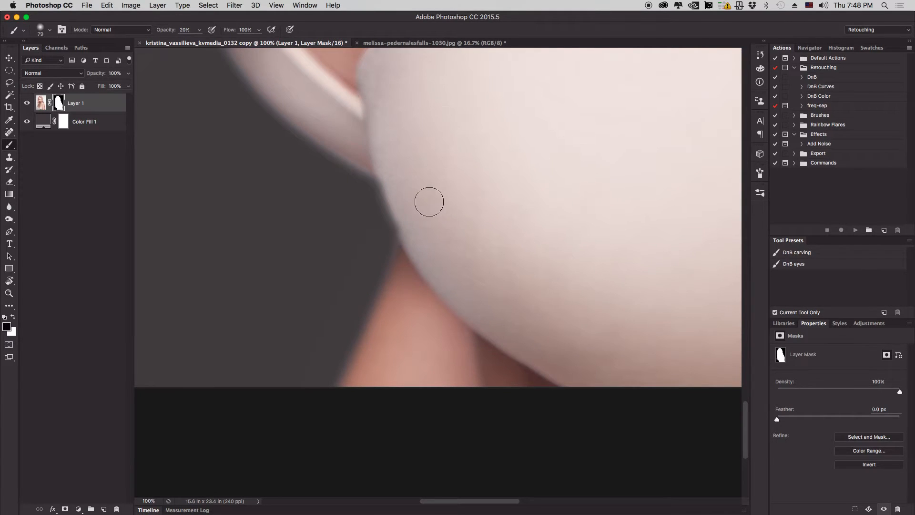
- Switch the brush to white and restore the mask along the bra cup's outer edge at sizes 25 and 29
drag(433, 185, 426, 196)
drag(391, 149, 491, 252)
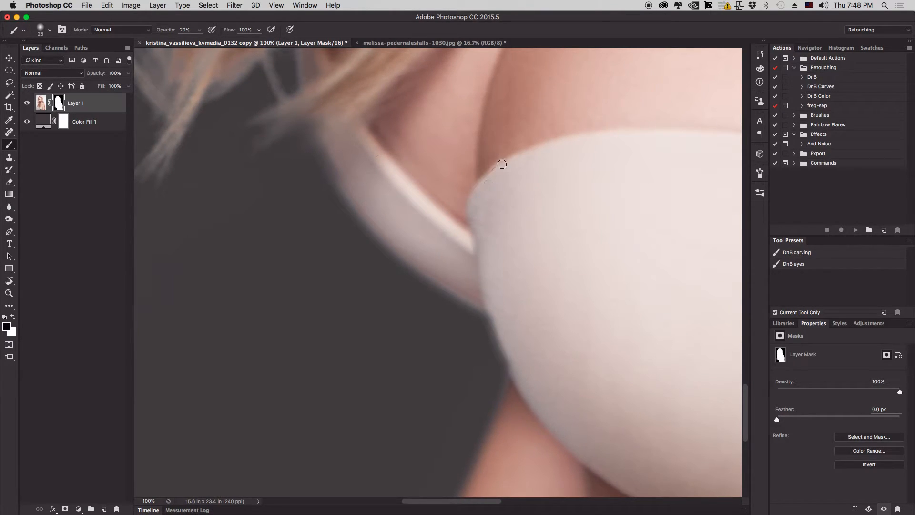
key(x)
mouse_move(478, 184)
mouse_down()
mouse_move(489, 173)
mouse_move(465, 196)
mouse_move(510, 152)
mouse_move(495, 171)
mouse_up()
scroll(462, 178, down, 5)
scroll(462, 178, right, 2)
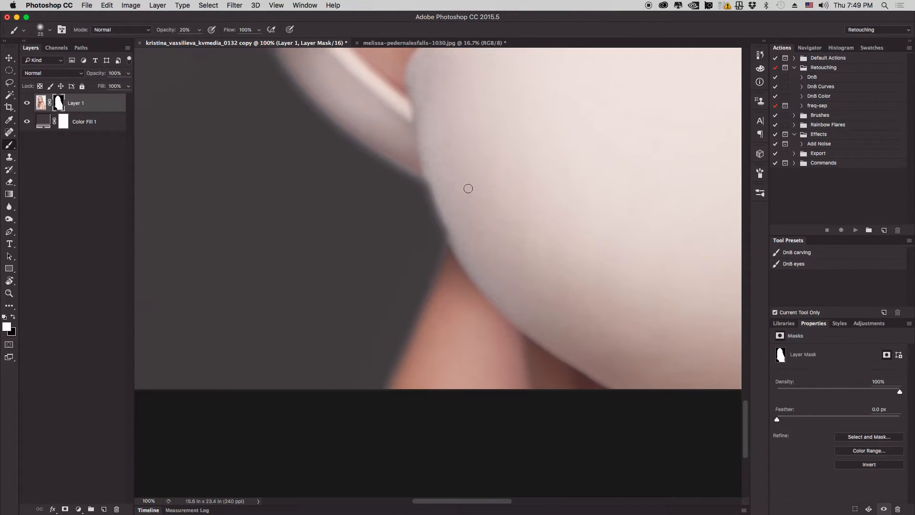
mouse_move(431, 172)
ctrl+alt+mouse_down()
mouse_move(439, 172)
mouse_move(431, 178)
ctrl+alt+mouse_up()
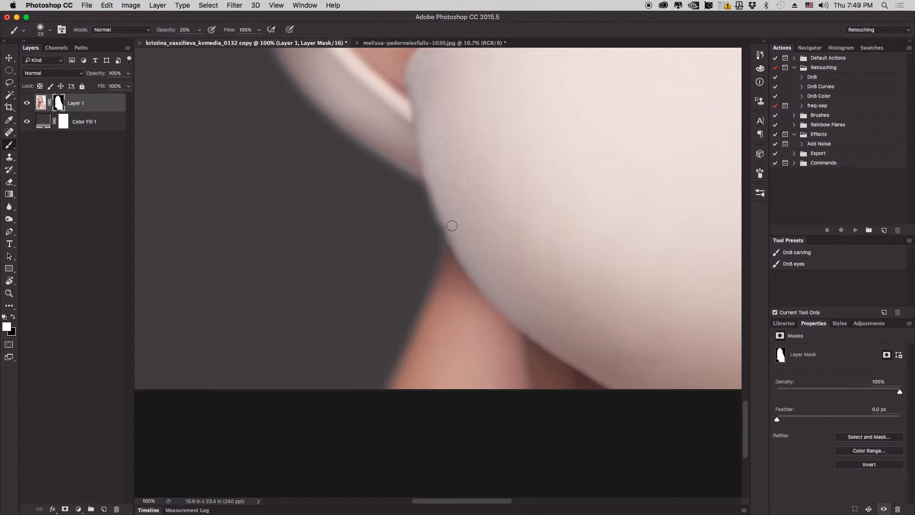
- Restore the mask in white along the bra cup's outer edge and the far-side band with the size 29 brush
drag(430, 175, 450, 217)
drag(429, 159, 470, 260)
drag(433, 136, 462, 241)
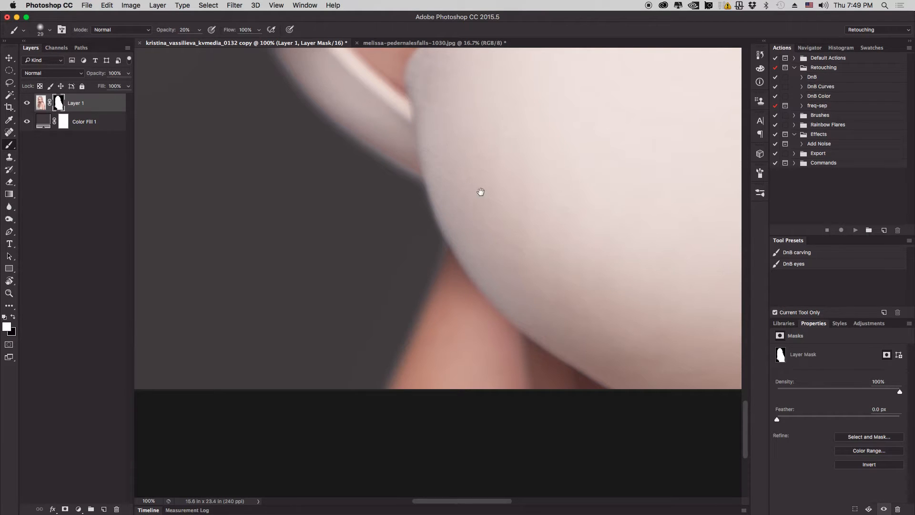
scroll(480, 190, up, 5)
mouse_move(351, 127)
mouse_down()
mouse_move(380, 186)
mouse_move(383, 227)
mouse_move(346, 134)
mouse_up()
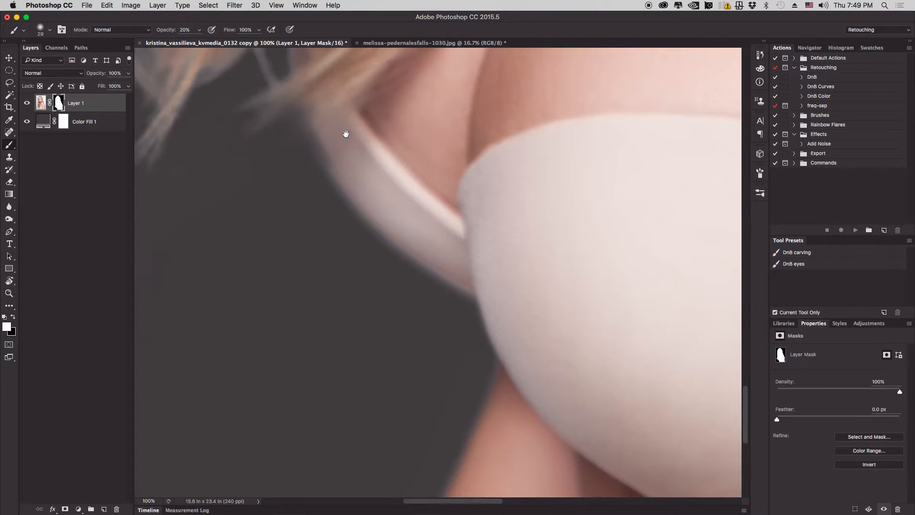
scroll(453, 198, down, 5)
scroll(453, 198, right, 5)
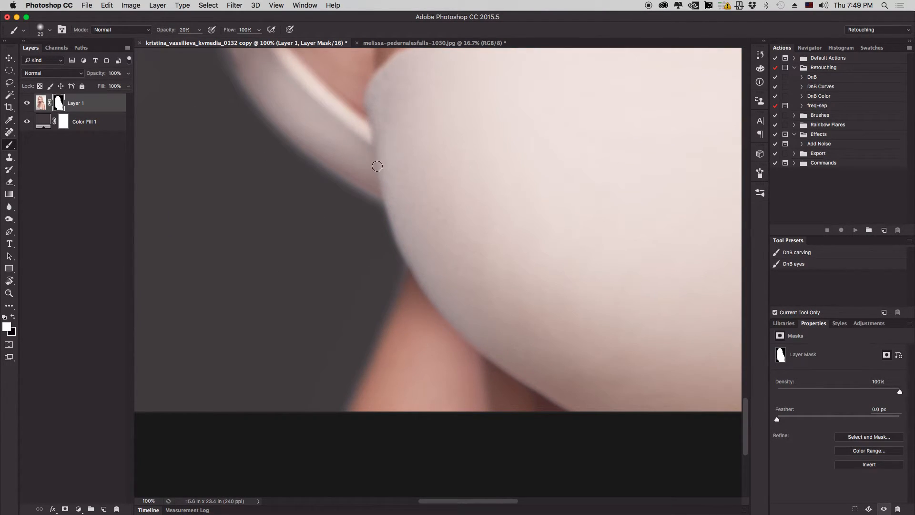
drag(308, 149, 422, 295)
mouse_move(386, 210)
mouse_down()
mouse_move(349, 200)
mouse_move(450, 306)
mouse_up()
- Switch the brush to black, enlarge it, and paint the mask along the back's edge beside the bra strap
scroll(391, 150, down, 6)
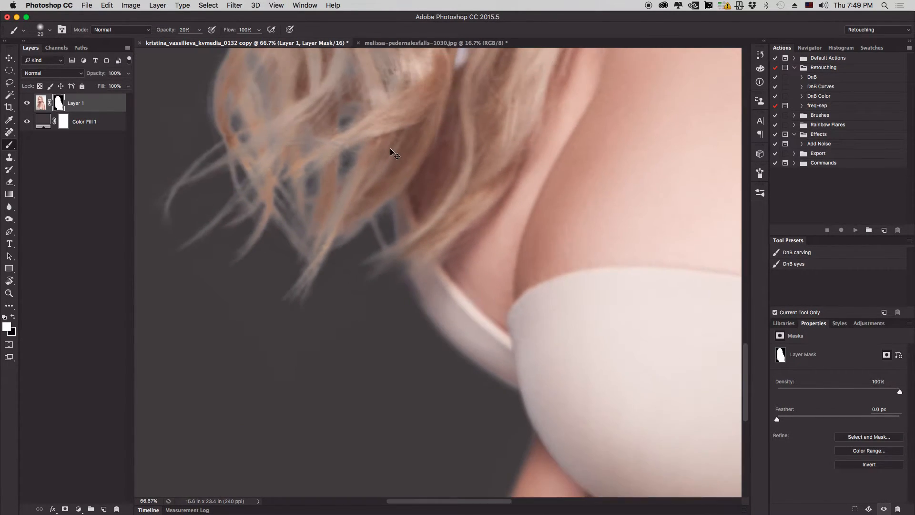
scroll(390, 152, down, 1)
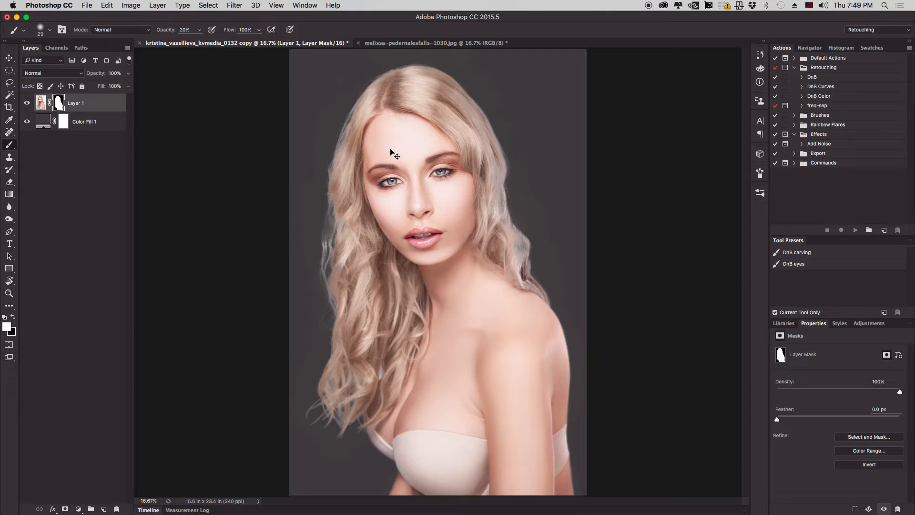
scroll(390, 151, down, 1)
key(super+plus)
key(super+plus)
key(super+plus)
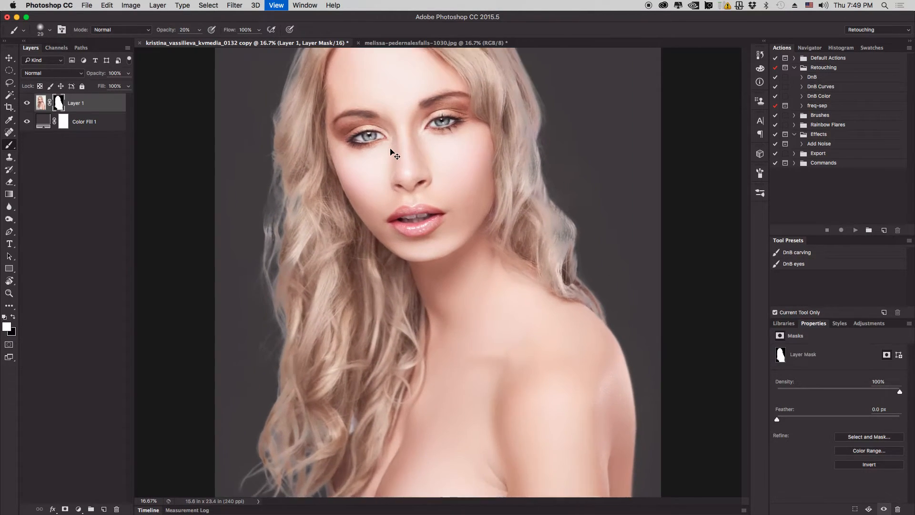
drag(318, 372, 164, 79)
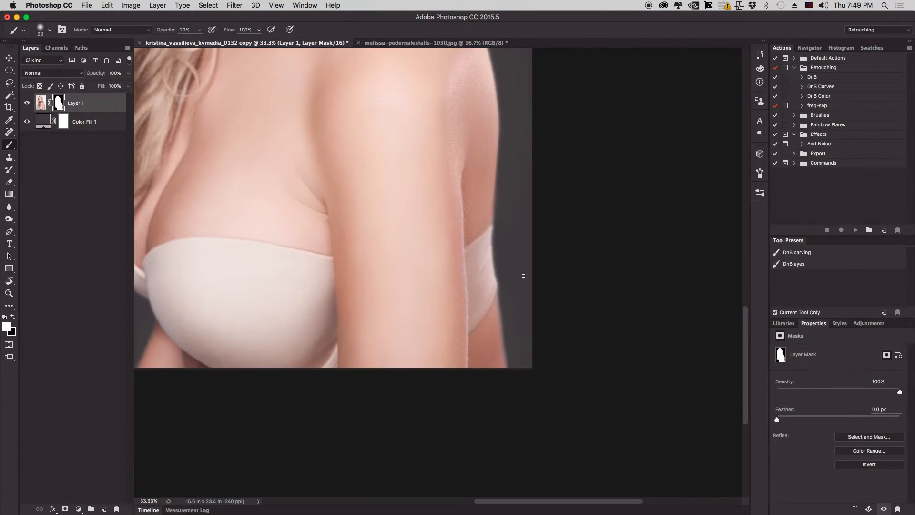
drag(507, 276, 516, 328)
key(super+z)
key(x)
click(509, 269)
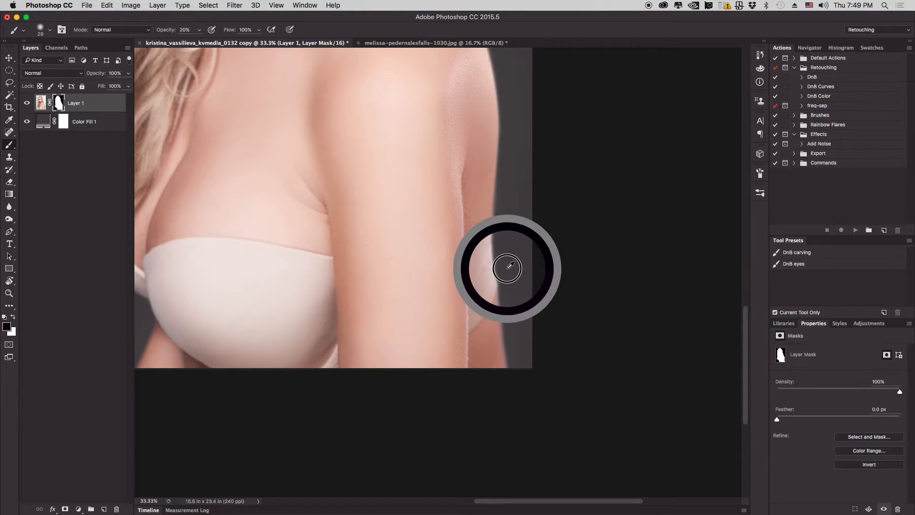
drag(502, 262, 512, 259)
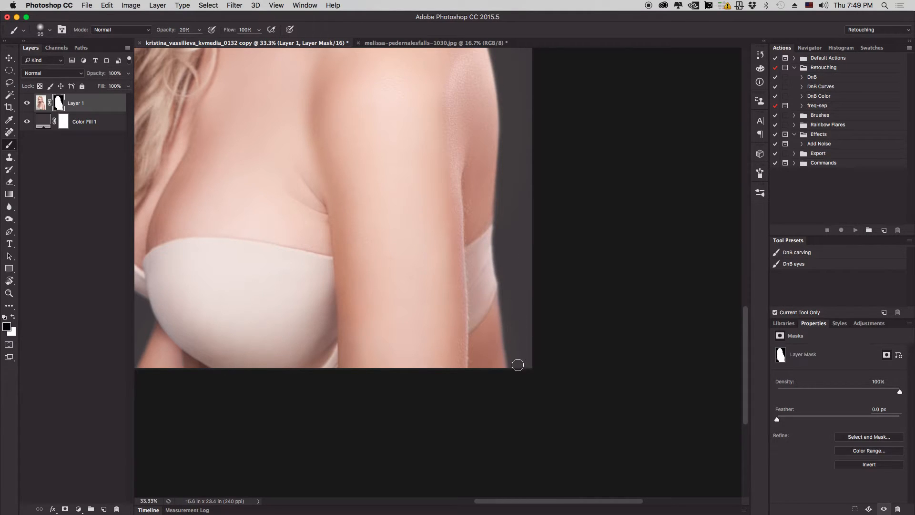
- Disable and re-enable Layer 1's mask to compare the cutout with the original background
key(super+minus)
key(super+minus)
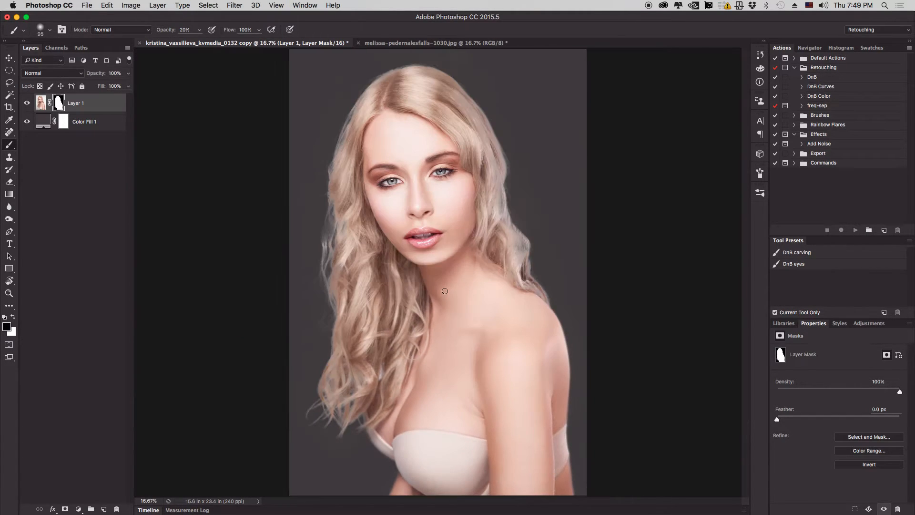
key(ctrl+Up)
key(ctrl+Up)
key(ctrl+Up)
click(688, 388)
right_click(60, 106)
click(66, 106)
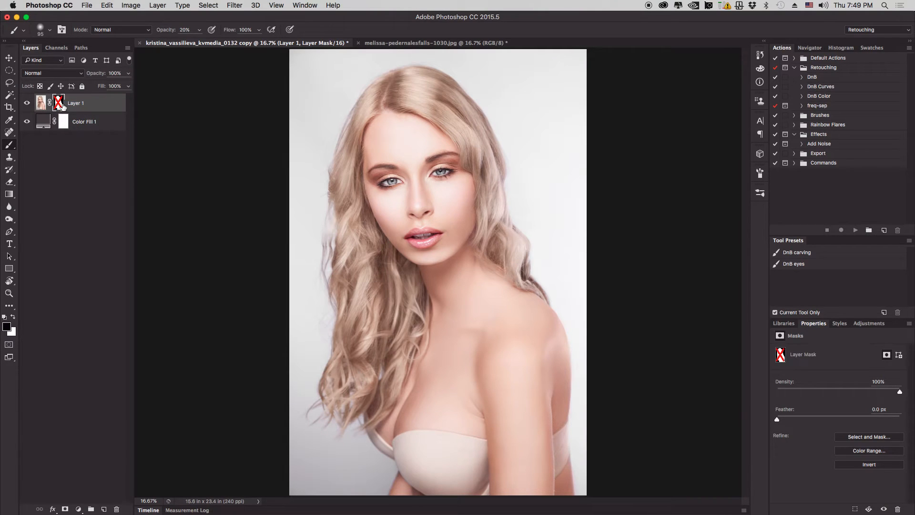
right_click(62, 106)
click(67, 107)
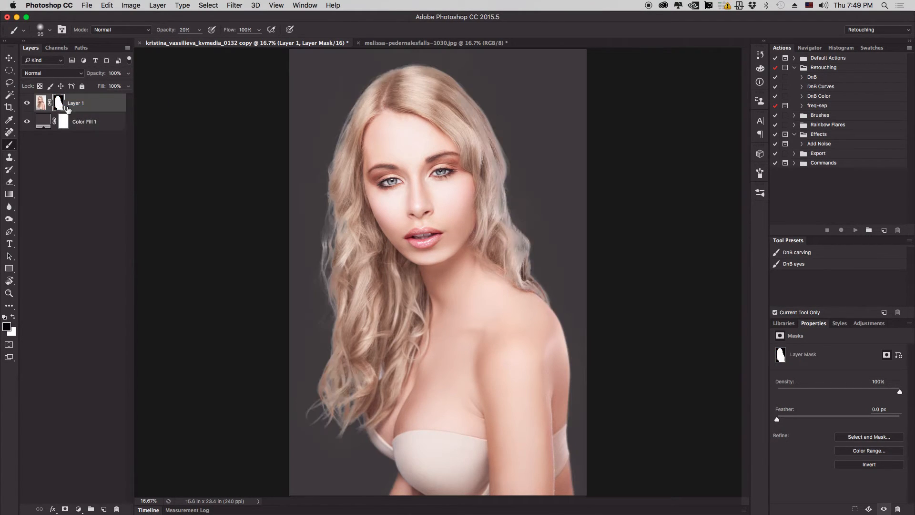
- Clean the mask in black along the back's edge at the bra strap, reducing the brush to size 50
key(super+plus)
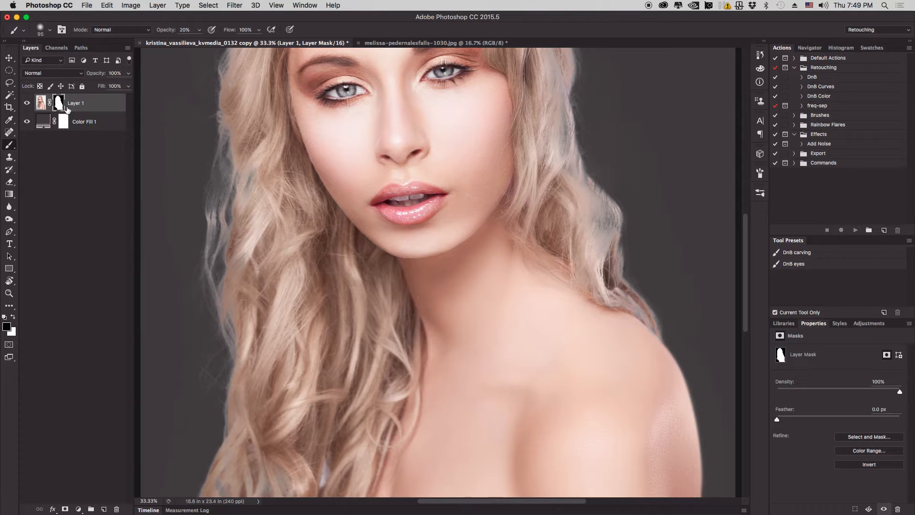
scroll(496, 239, down, 15)
scroll(496, 238, right, 8)
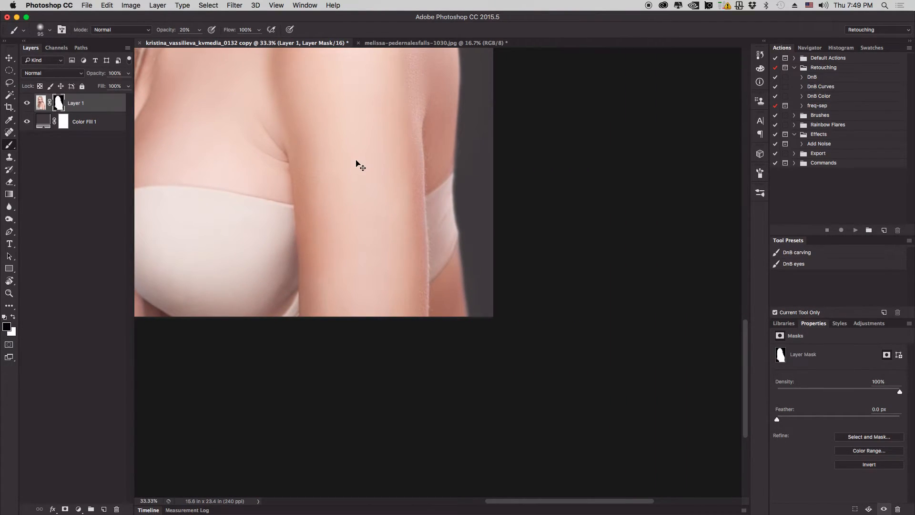
key(super+plus)
key(super+plus)
mouse_move(432, 226)
mouse_down()
mouse_move(419, 233)
mouse_move(453, 218)
mouse_move(451, 176)
mouse_up()
key(bracketleft)
key(bracketleft)
mouse_move(459, 247)
mouse_down()
mouse_move(448, 177)
mouse_move(458, 256)
mouse_move(445, 177)
mouse_up()
key(bracketleft)
key(bracketleft)
key(bracketleft)
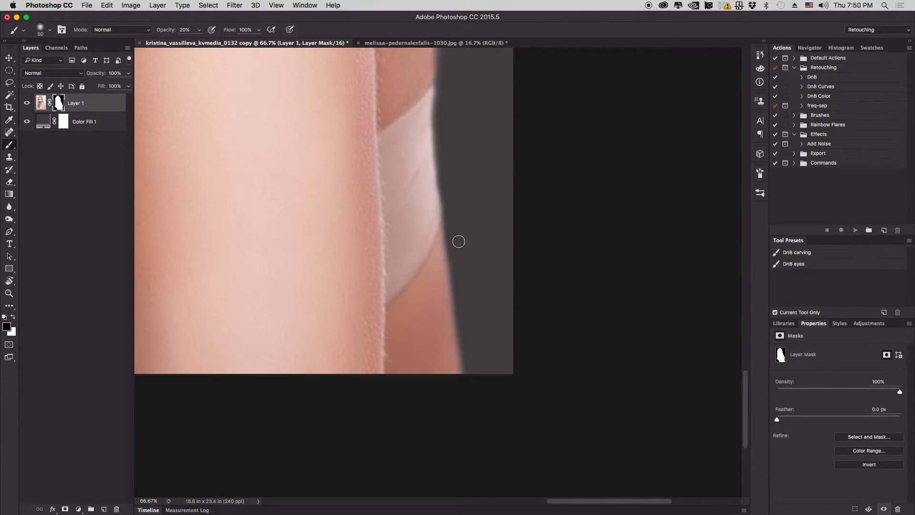
key(super+minus)
key(super+minus)
key(super+minus)
key(super+minus)
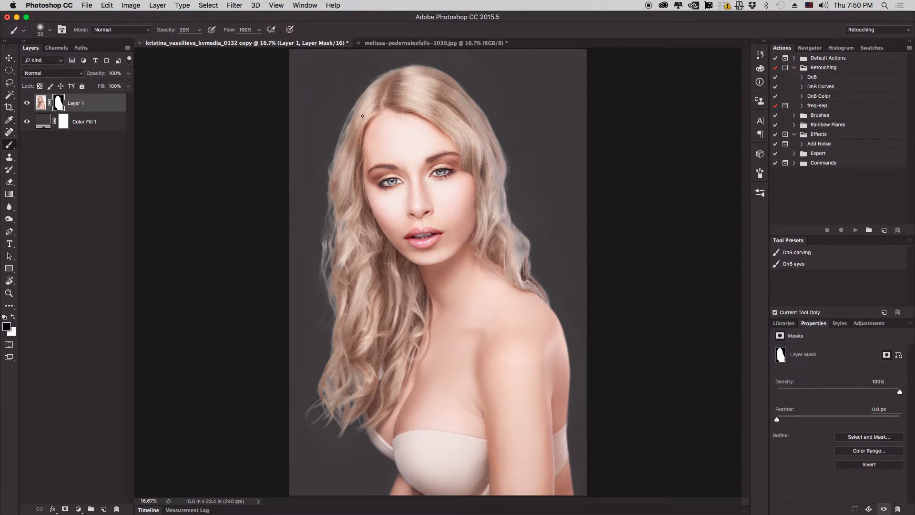
- Display only Layer 1's layer mask and choose the Dodge tool with its range set to Highlights
alt+click(59, 106)
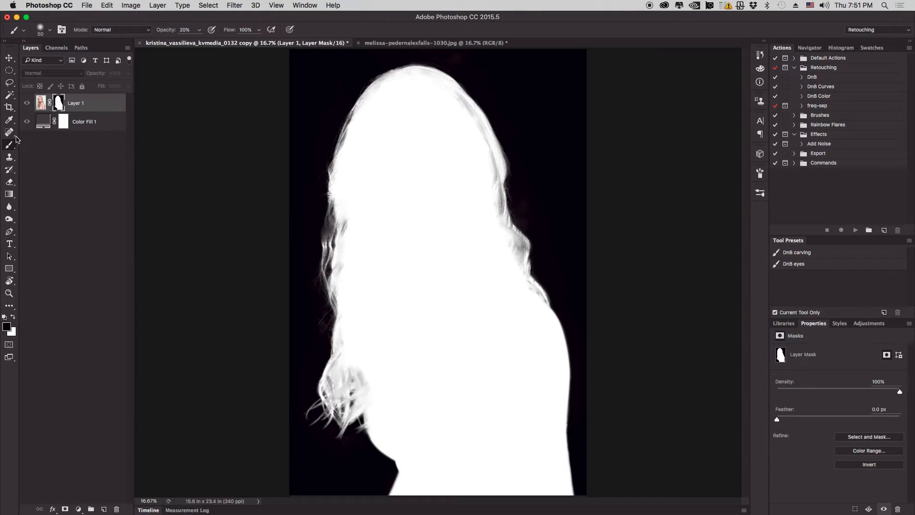
click(9, 210)
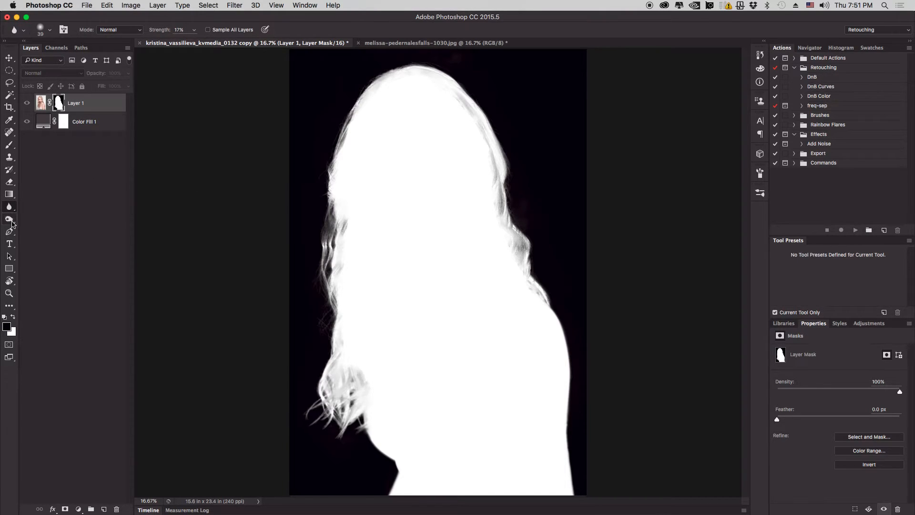
click(11, 208)
click(14, 219)
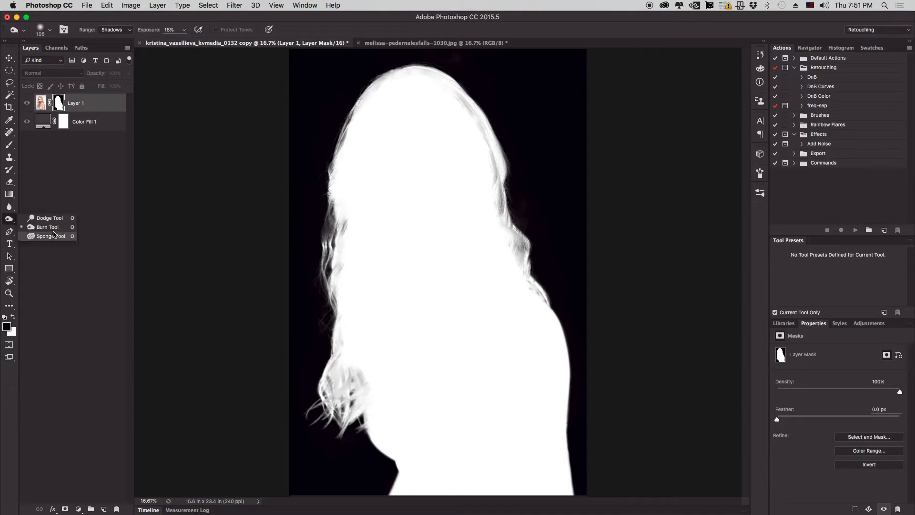
click(48, 218)
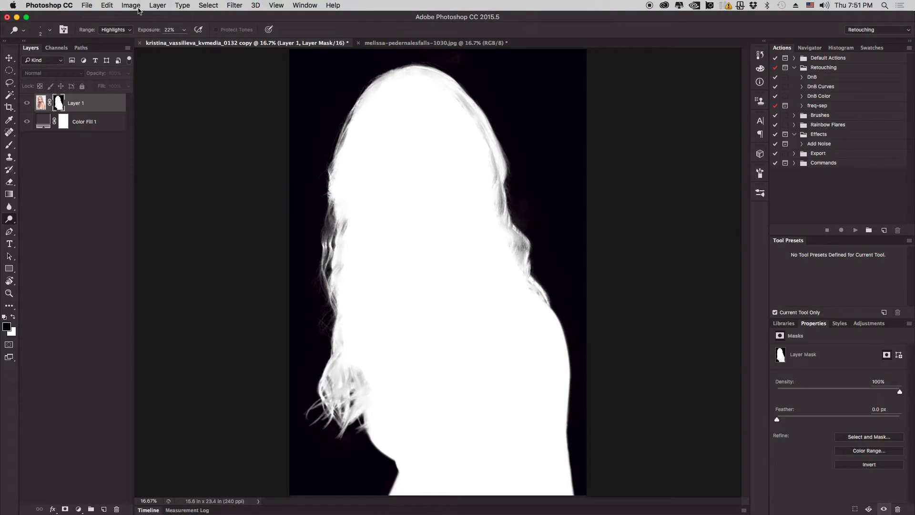
click(130, 30)
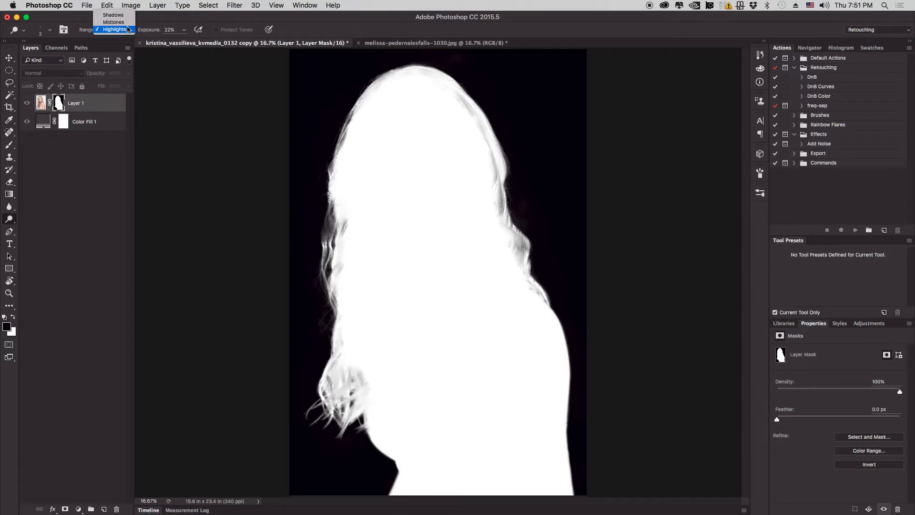
click(173, 25)
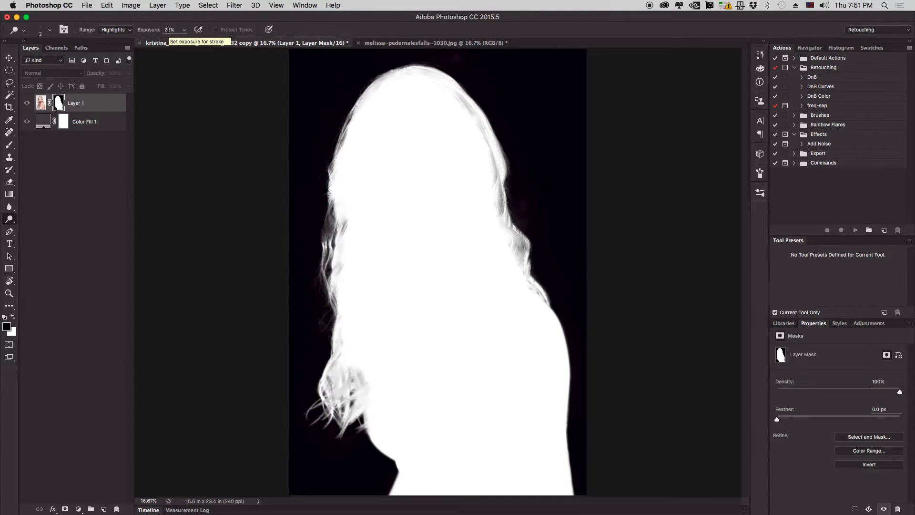
- Set the Dodge brush to a soft round tip of 371 px with 0% hardness for the mask's upper hair area
key(super+plus)
drag(444, 161, 371, 279)
mouse_move(339, 127)
mouse_down()
mouse_move(333, 115)
mouse_move(343, 116)
mouse_move(333, 137)
mouse_move(338, 102)
mouse_move(341, 116)
mouse_up()
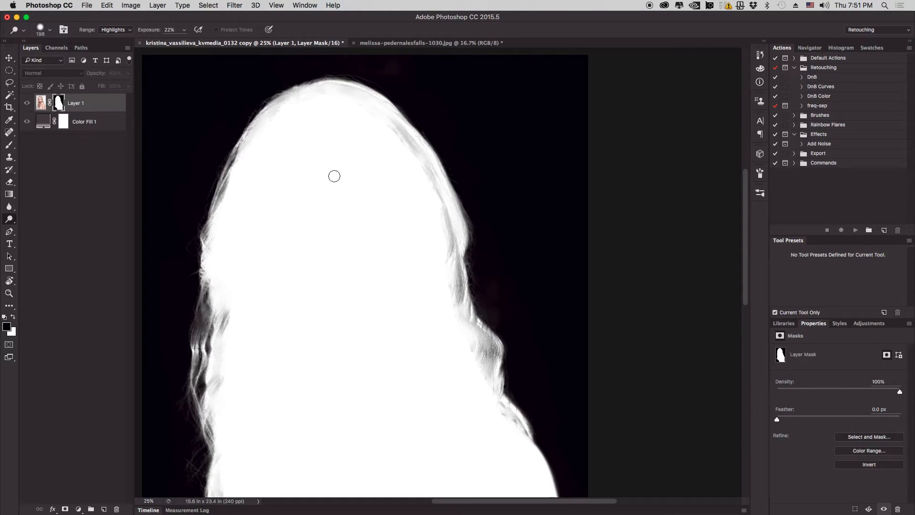
drag(333, 149, 340, 142)
drag(341, 141, 340, 122)
mouse_move(312, 143)
mouse_down()
mouse_move(296, 113)
mouse_move(286, 139)
mouse_move(256, 141)
mouse_move(265, 127)
mouse_move(264, 147)
mouse_move(295, 164)
mouse_up()
key(super+z)
right_click(303, 177)
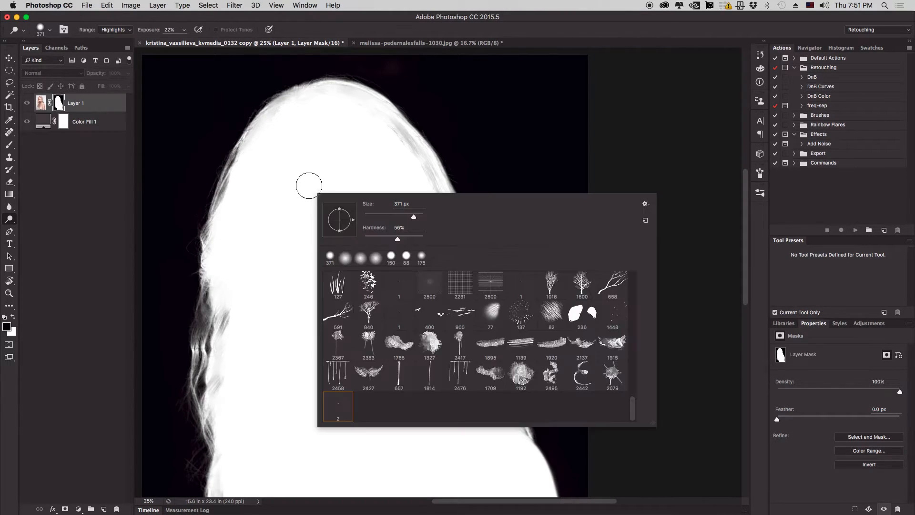
drag(637, 407, 628, 270)
click(343, 291)
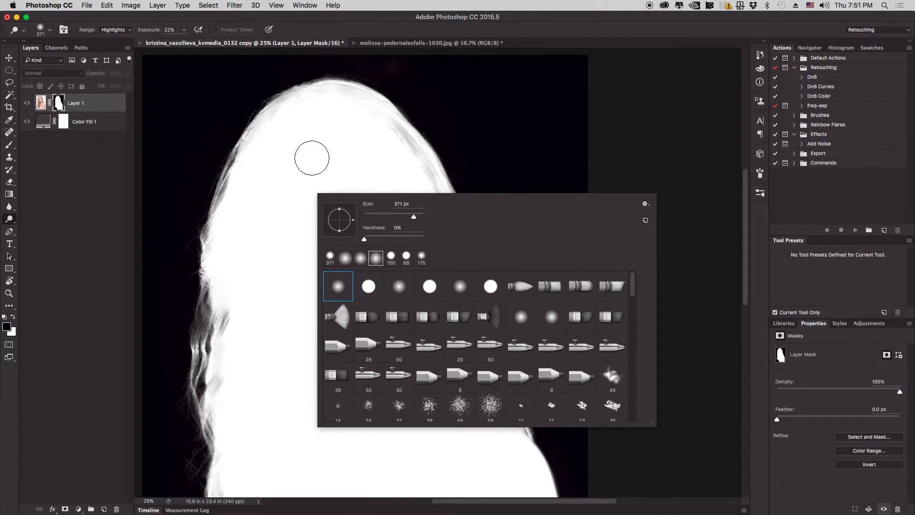
click(296, 161)
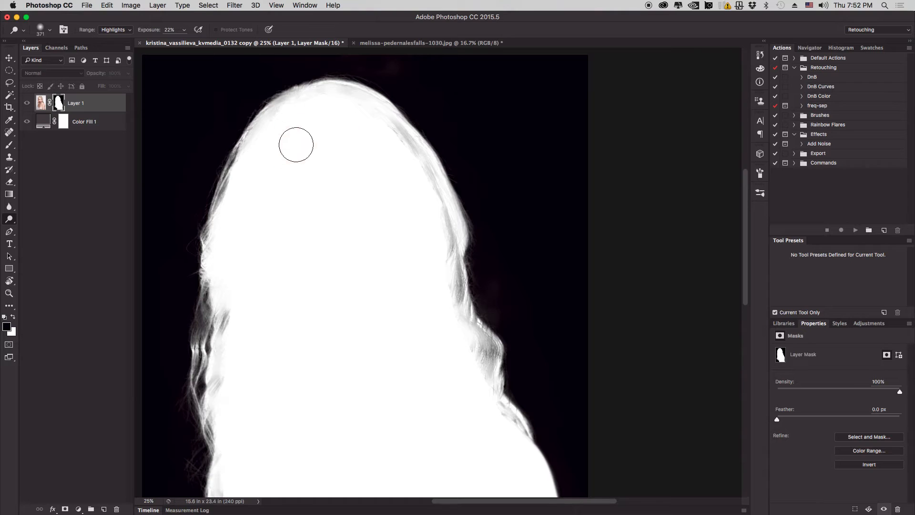
- Dodge the mask's grey areas to white along the crown and down the right side of the hair to the shoulder
mouse_move(276, 132)
mouse_down()
mouse_move(315, 105)
mouse_move(279, 118)
mouse_move(347, 104)
mouse_move(319, 108)
mouse_move(394, 135)
mouse_move(360, 110)
mouse_move(422, 174)
mouse_move(377, 120)
mouse_move(426, 191)
mouse_up()
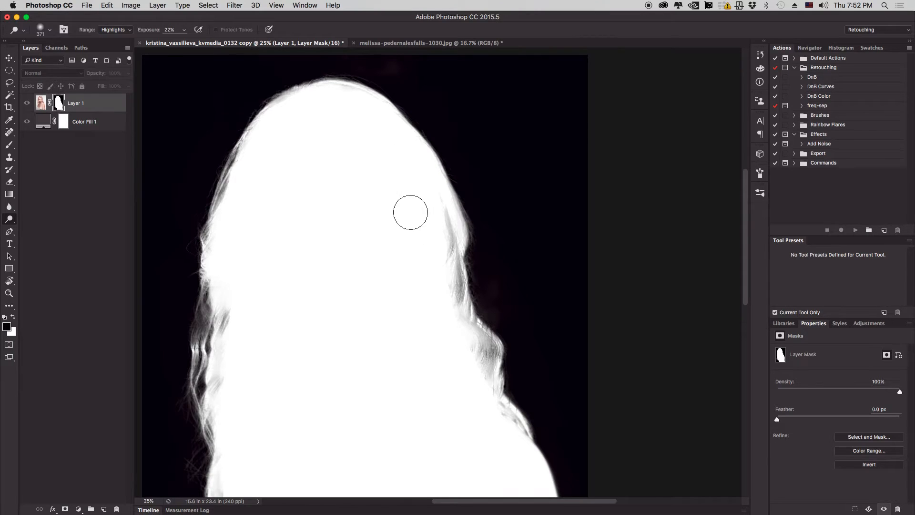
scroll(404, 227, down, 3)
scroll(404, 226, right, 4)
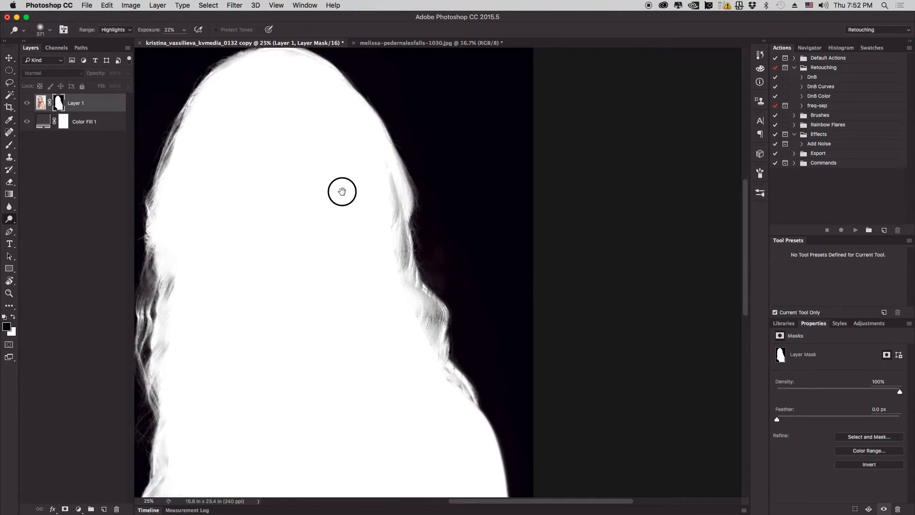
drag(383, 181, 383, 250)
drag(393, 240, 380, 190)
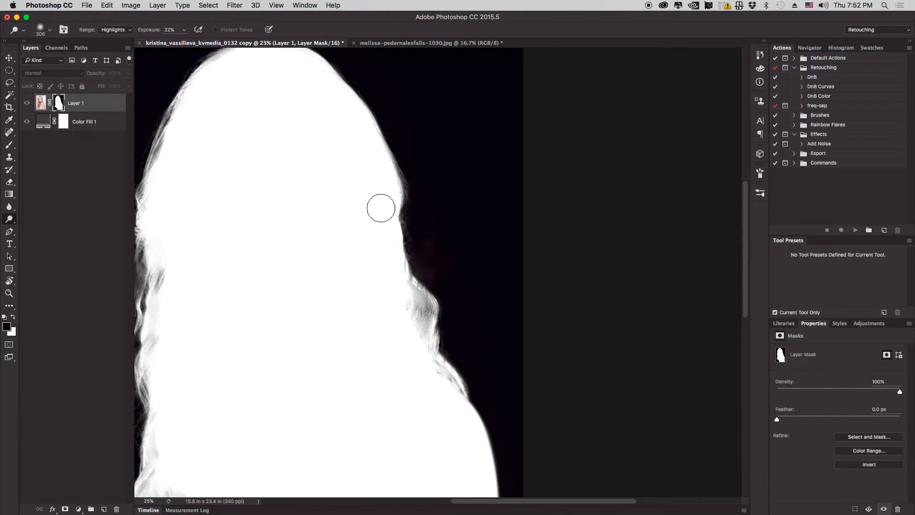
drag(389, 293, 407, 295)
mouse_move(406, 302)
mouse_down()
mouse_move(421, 328)
mouse_move(428, 310)
mouse_move(417, 293)
mouse_move(415, 335)
mouse_up()
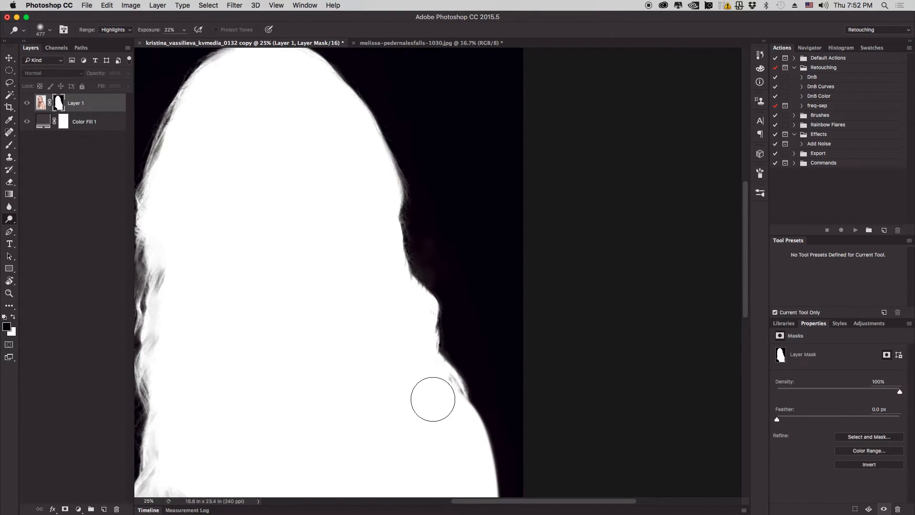
- Dodge the grey patches inside the left side of the hair on the mask, up to the crown
scroll(370, 298, left, 5)
scroll(369, 298, down, 3)
drag(292, 277, 295, 265)
drag(299, 275, 292, 276)
mouse_move(281, 288)
mouse_down()
mouse_move(289, 216)
mouse_move(289, 227)
mouse_up()
drag(307, 222, 300, 220)
drag(310, 221, 295, 217)
scroll(357, 204, up, 6)
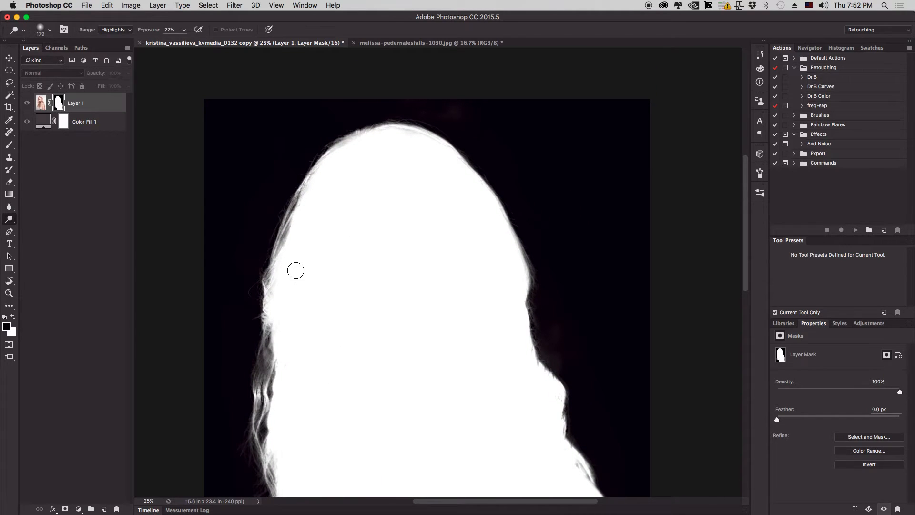
drag(293, 270, 289, 205)
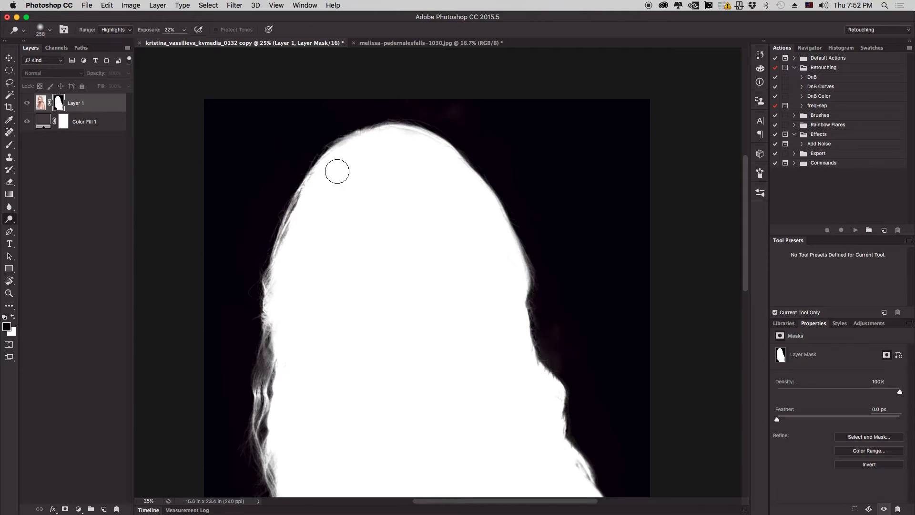
- Burn the mask's shadows at 18% exposure to blacken the hazy background beside the right hair edge
drag(416, 356, 364, 142)
drag(390, 257, 312, 304)
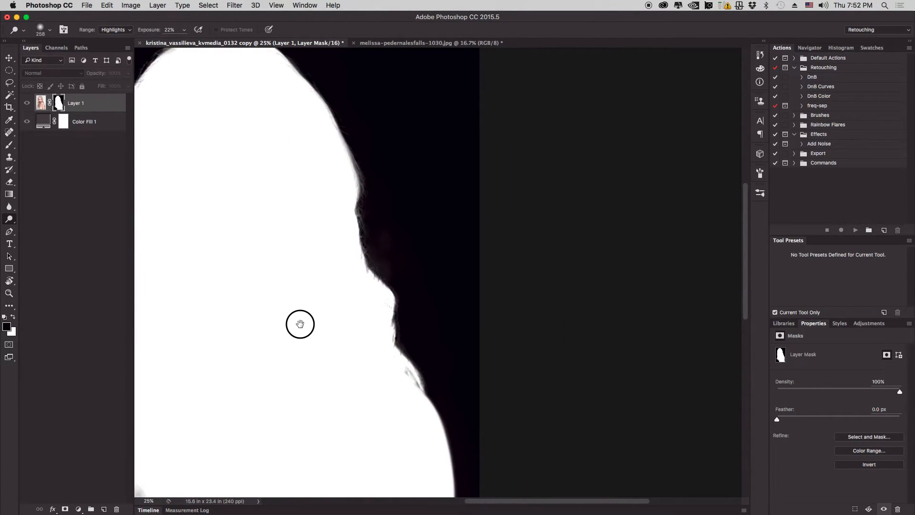
key(super+plus)
key(super+plus)
key(super+plus)
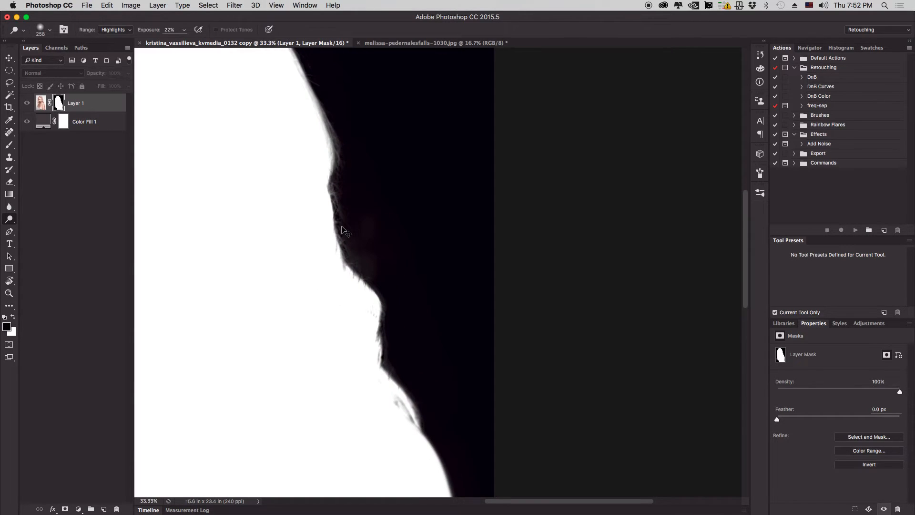
drag(401, 237, 413, 270)
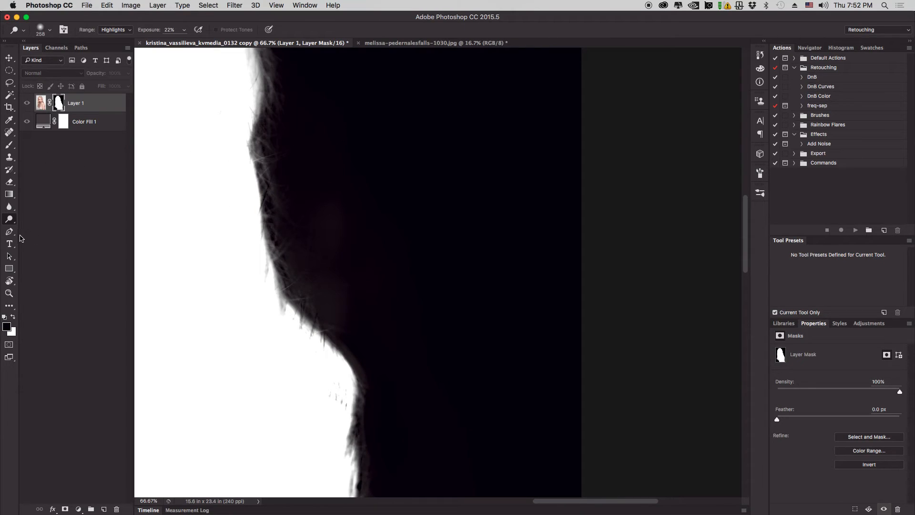
drag(11, 225, 36, 229)
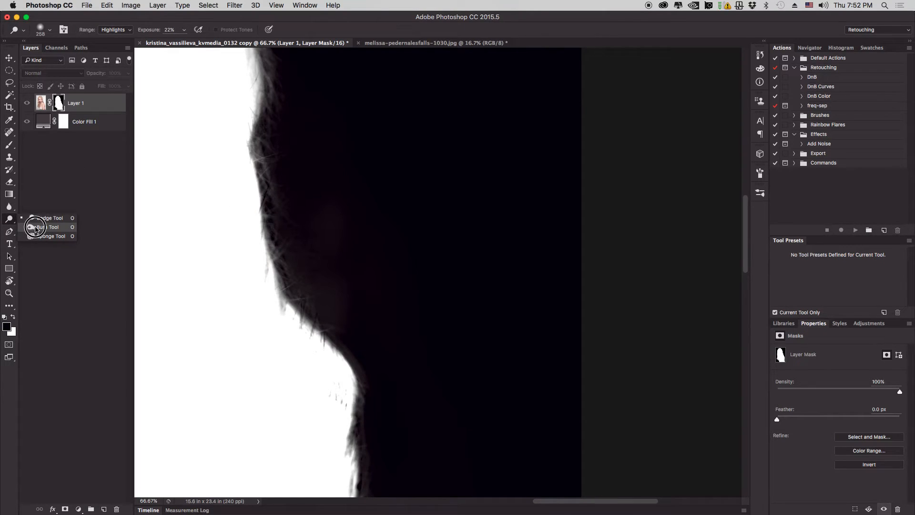
click(36, 229)
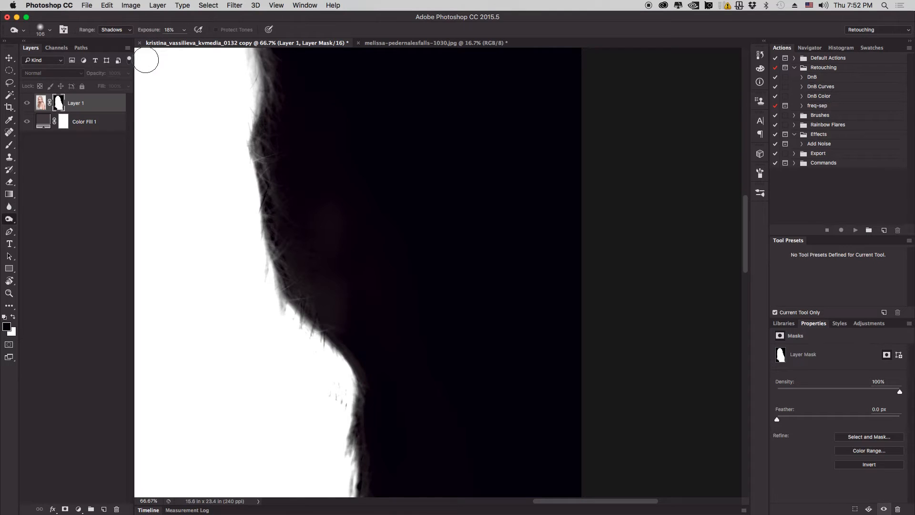
drag(353, 225, 371, 224)
drag(327, 177, 357, 288)
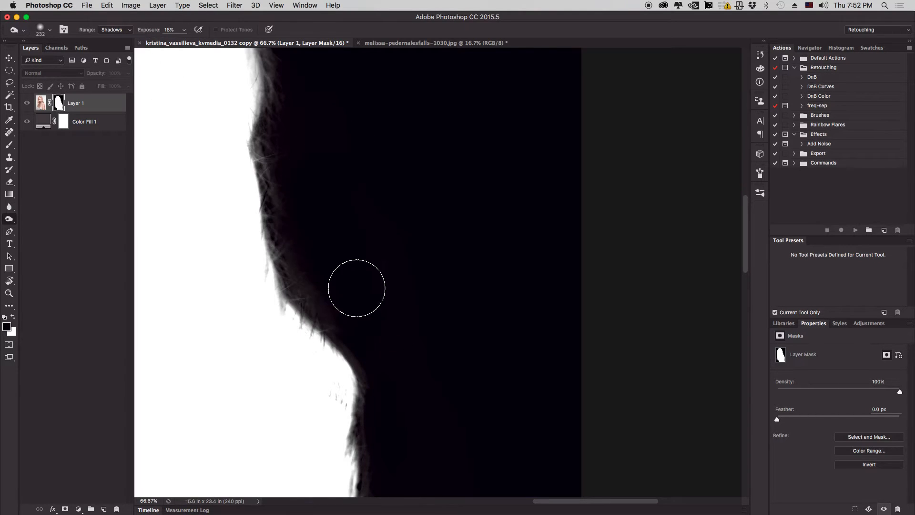
- Burn the dark background along the lower right hair and the shoulder on the mask
drag(443, 317, 415, 80)
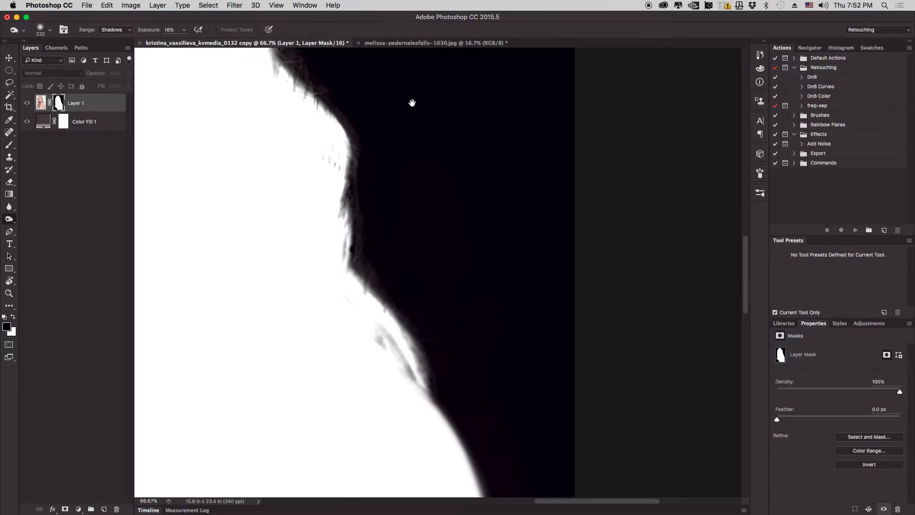
drag(441, 321, 429, 98)
mouse_move(464, 275)
mouse_down()
mouse_move(416, 75)
mouse_move(415, 95)
mouse_up()
drag(402, 87, 444, 307)
drag(412, 103, 414, 110)
scroll(437, 194, down, 5)
drag(425, 367, 467, 107)
- Burn the dark background beside the loose strands on the left side of the hair mask
drag(394, 264, 638, 337)
drag(246, 237, 505, 306)
drag(184, 203, 431, 264)
drag(351, 297, 432, 465)
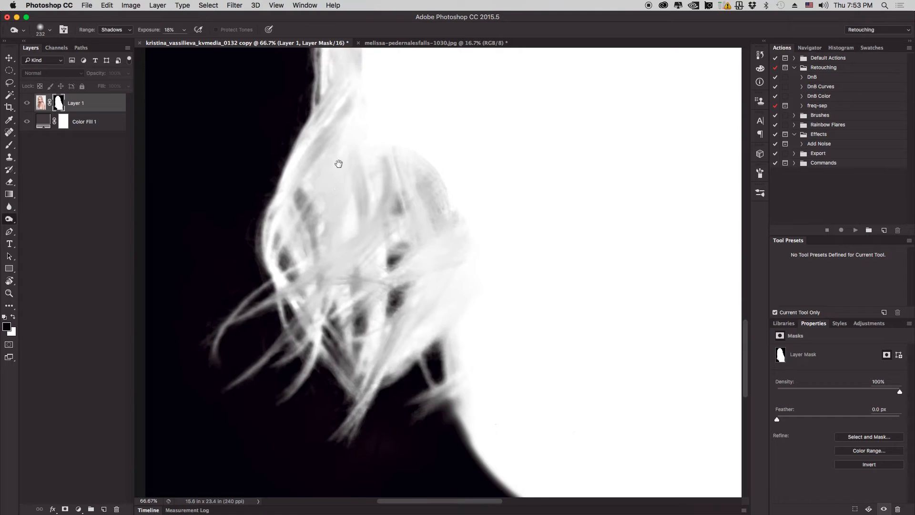
drag(338, 164, 323, 245)
drag(253, 181, 267, 357)
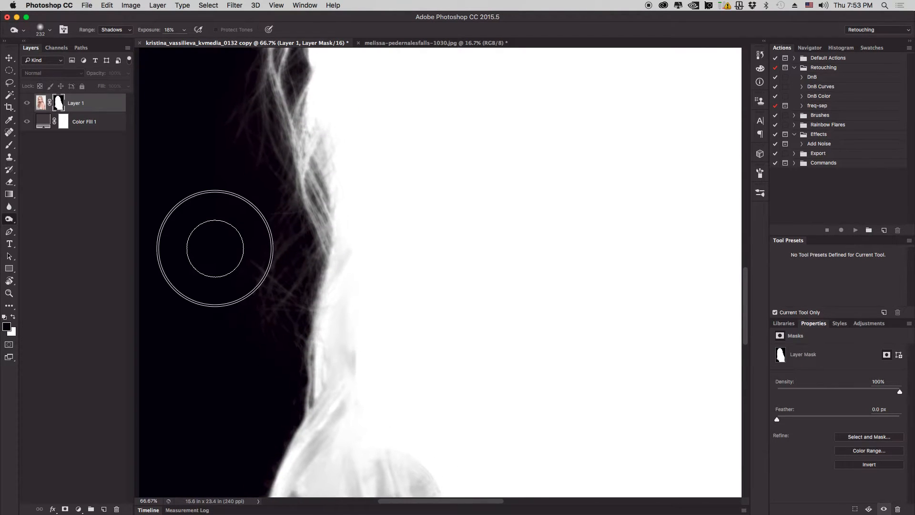
mouse_move(287, 312)
mouse_down()
mouse_move(284, 355)
mouse_move(312, 498)
mouse_up()
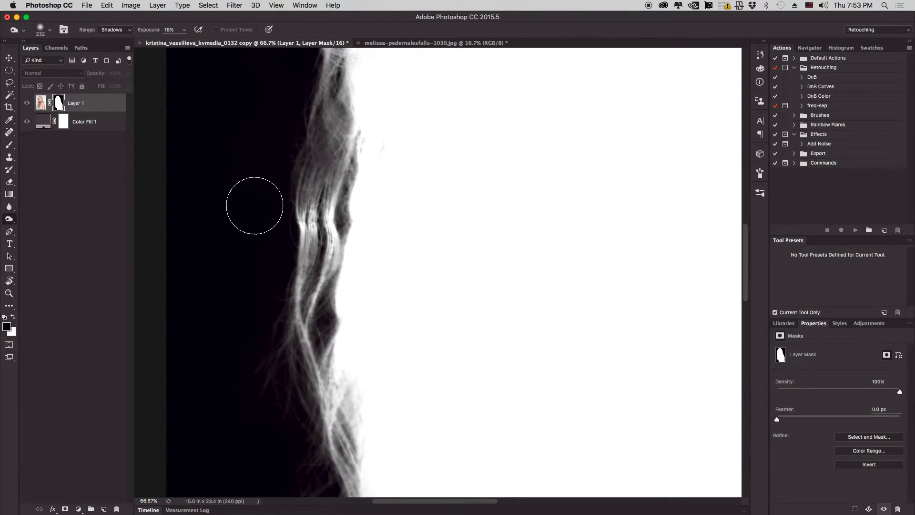
drag(254, 205, 247, 347)
drag(262, 100, 250, 363)
- Darken the left gaps between the strands of the lower left curls with a 107 px Burn brush
drag(278, 214, 340, 90)
drag(313, 306, 310, 68)
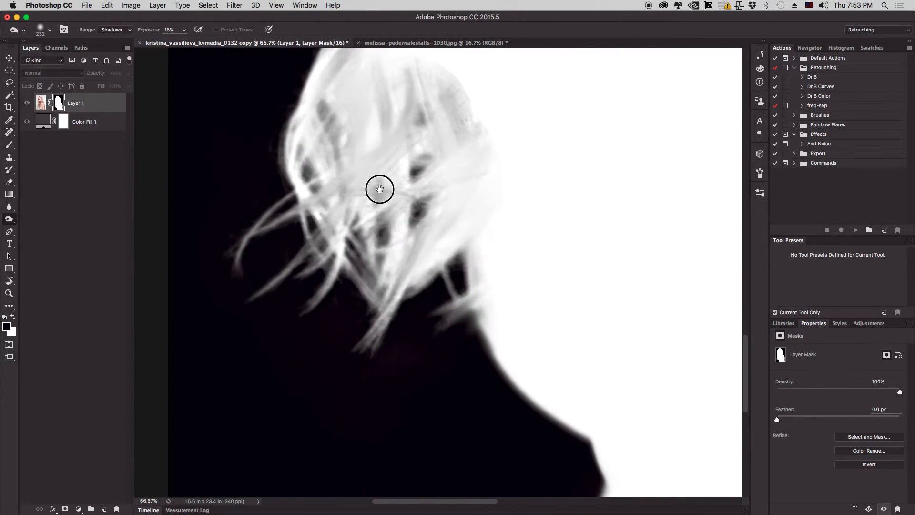
drag(319, 165, 303, 164)
mouse_move(306, 171)
mouse_down()
mouse_move(296, 153)
mouse_move(320, 106)
mouse_move(327, 124)
mouse_move(320, 116)
mouse_up()
mouse_move(321, 117)
mouse_down()
mouse_move(325, 102)
mouse_move(337, 153)
mouse_move(322, 143)
mouse_move(329, 124)
mouse_move(306, 127)
mouse_move(303, 170)
mouse_move(296, 160)
mouse_move(316, 173)
mouse_up()
mouse_move(320, 195)
mouse_down()
mouse_move(307, 184)
mouse_move(320, 208)
mouse_up()
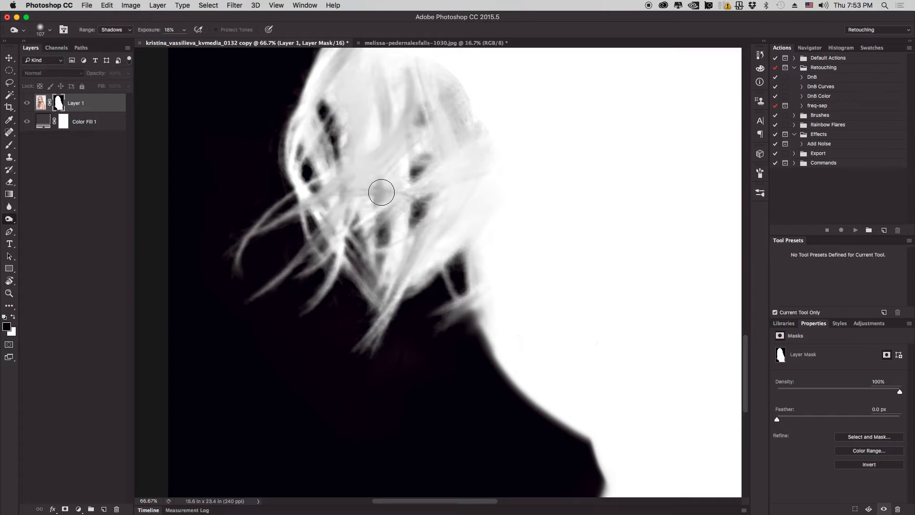
- Burn the gaps in the middle and right part of the lower left curls on the mask
mouse_move(377, 190)
mouse_down()
mouse_move(379, 213)
mouse_move(384, 185)
mouse_move(376, 188)
mouse_move(375, 199)
mouse_move(390, 175)
mouse_move(385, 229)
mouse_move(357, 252)
mouse_move(370, 255)
mouse_move(379, 240)
mouse_move(382, 305)
mouse_up()
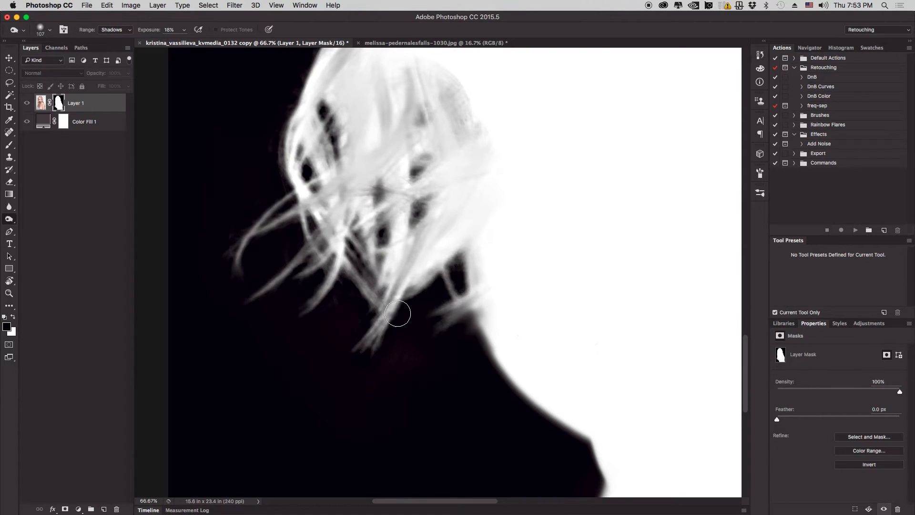
click(419, 158)
mouse_move(419, 158)
mouse_down()
mouse_move(419, 108)
mouse_move(409, 136)
mouse_move(443, 93)
mouse_up()
mouse_move(460, 134)
mouse_down()
mouse_move(441, 78)
mouse_move(465, 143)
mouse_move(460, 92)
mouse_up()
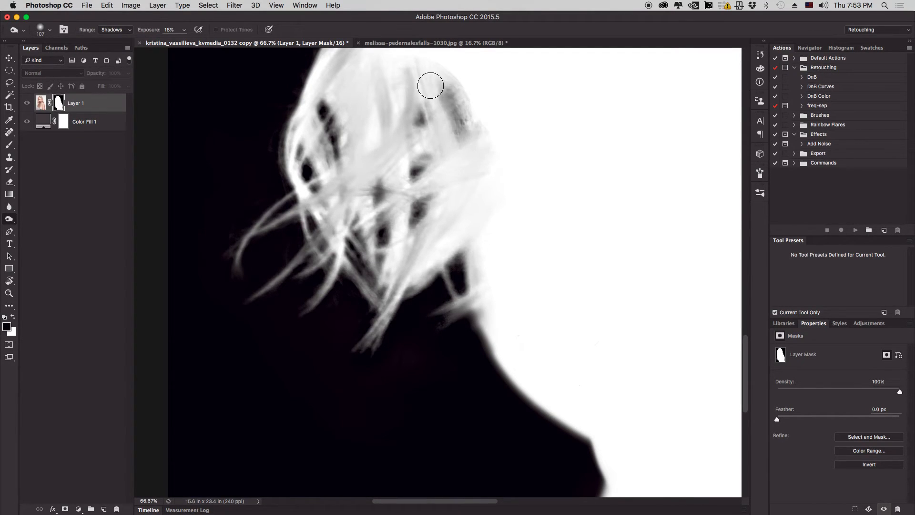
- Leave the mask-only view and examine the lower hair edges of the masked portrait against the grey background
key(super+minus)
key(super+minus)
key(super+minus)
key(super+minus)
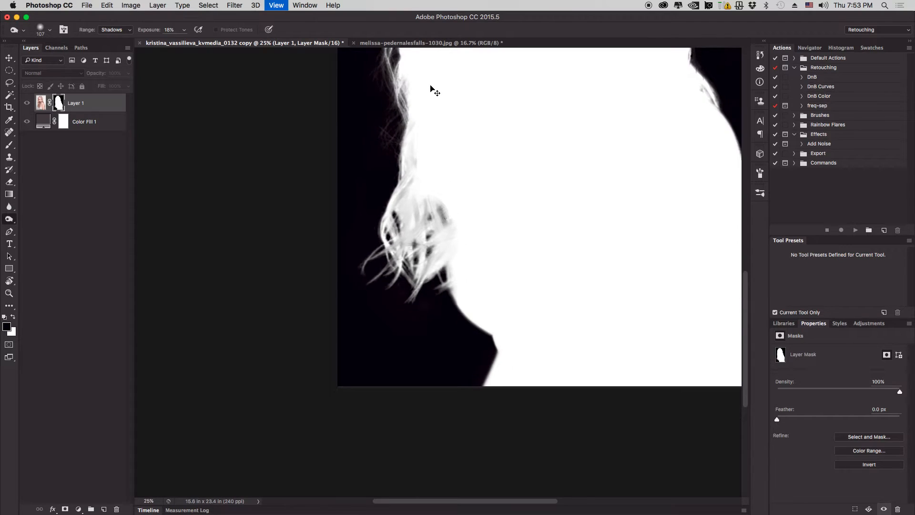
key(ctrl+Up)
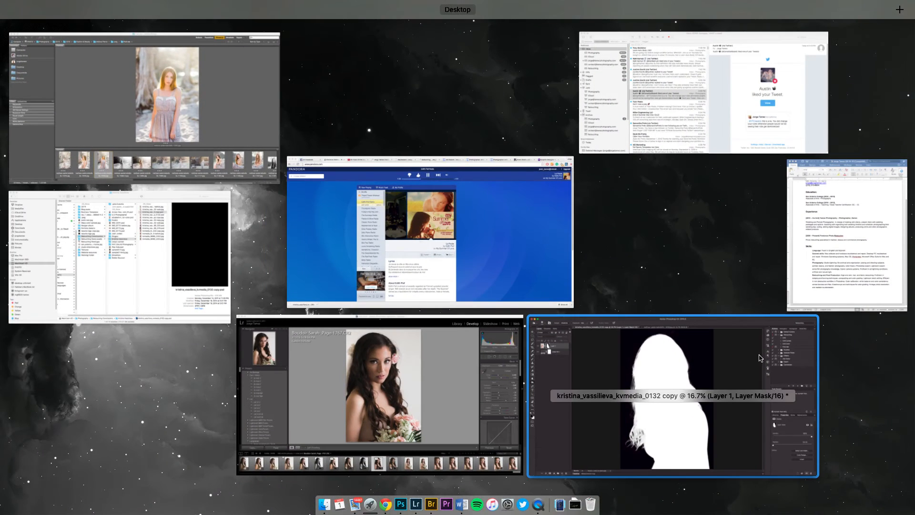
click(732, 331)
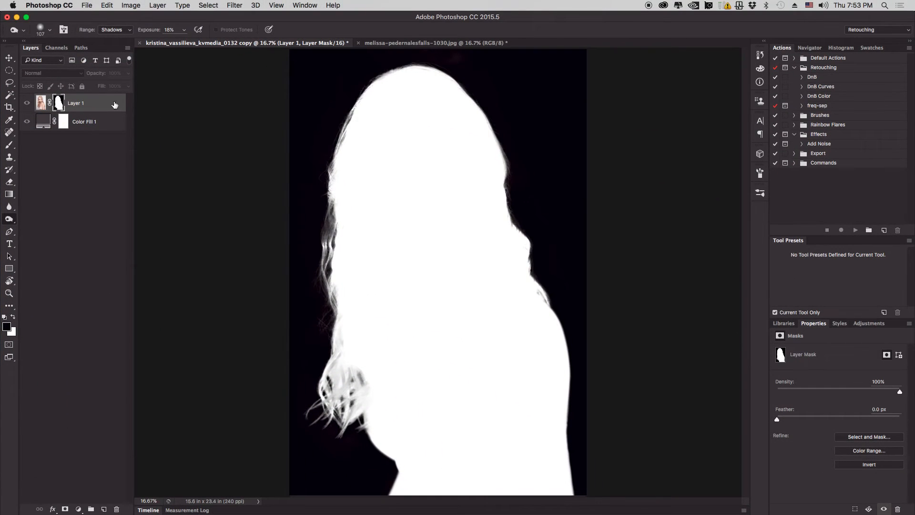
alt+click(60, 103)
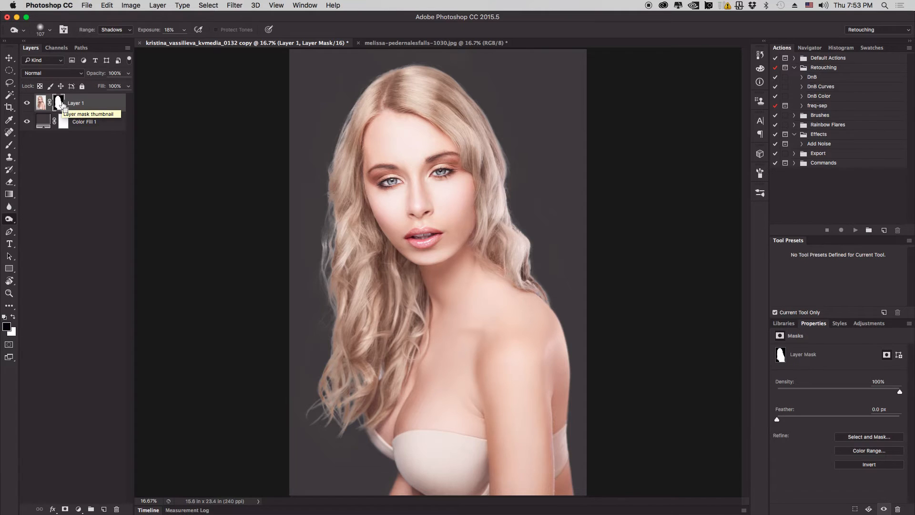
key(super+plus)
key(super+plus)
drag(350, 260, 356, 71)
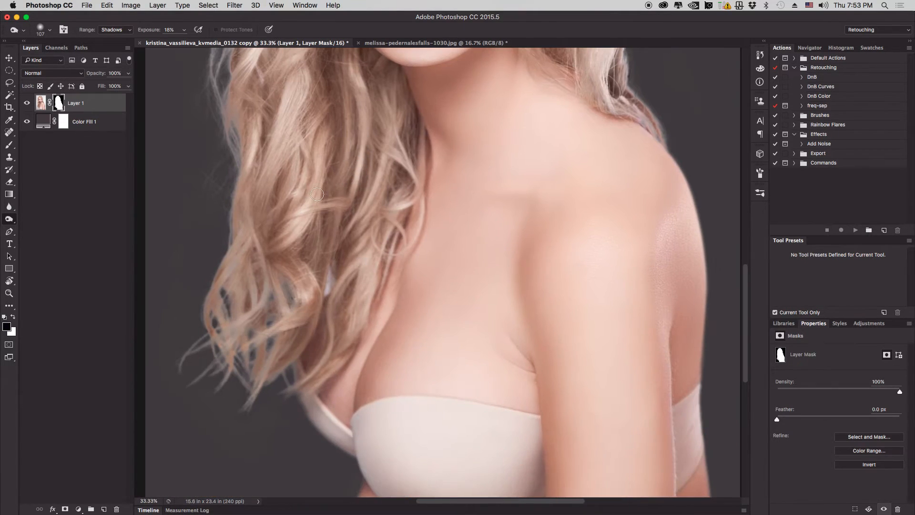
- Burn the remaining light patches in and below the lower left curls on the mask with a 107 px brush
mouse_move(286, 287)
mouse_down()
mouse_move(290, 305)
mouse_move(283, 276)
mouse_up()
drag(231, 286, 227, 305)
mouse_move(252, 347)
mouse_down()
mouse_move(256, 384)
mouse_move(261, 372)
mouse_move(249, 399)
mouse_move(281, 396)
mouse_up()
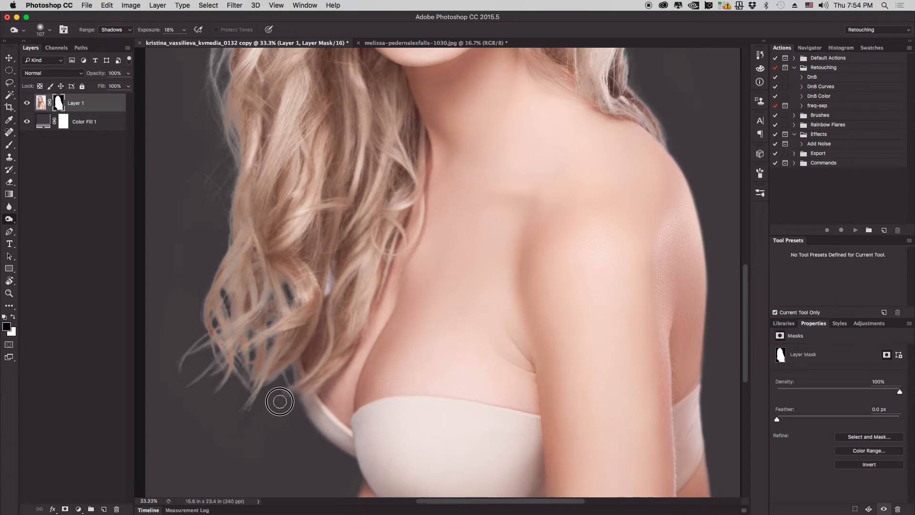
- Switch from the Burn tool to the Dodge tool for the loose strands beside the left hair edge
scroll(295, 333, up, 10)
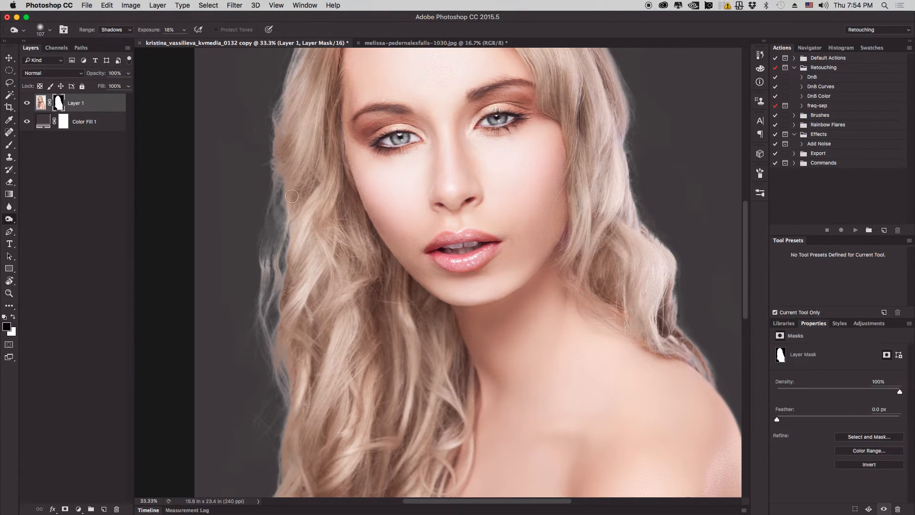
click(10, 217)
click(30, 218)
- Try to dodge the loose strands beside the left hair edge on the mask, and undo the strokes
mouse_move(269, 242)
mouse_down()
mouse_move(254, 241)
mouse_move(272, 243)
mouse_up()
mouse_move(289, 202)
mouse_down()
mouse_move(280, 236)
mouse_move(270, 249)
mouse_move(291, 202)
mouse_move(258, 258)
mouse_move(281, 200)
mouse_move(280, 228)
mouse_move(289, 211)
mouse_move(272, 208)
mouse_move(262, 248)
mouse_move(288, 215)
mouse_up()
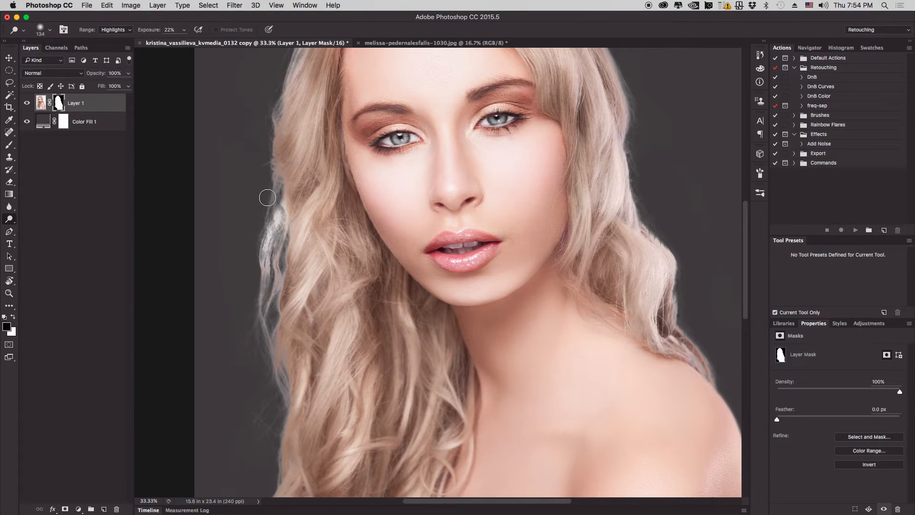
key(super+minus)
key(super+z)
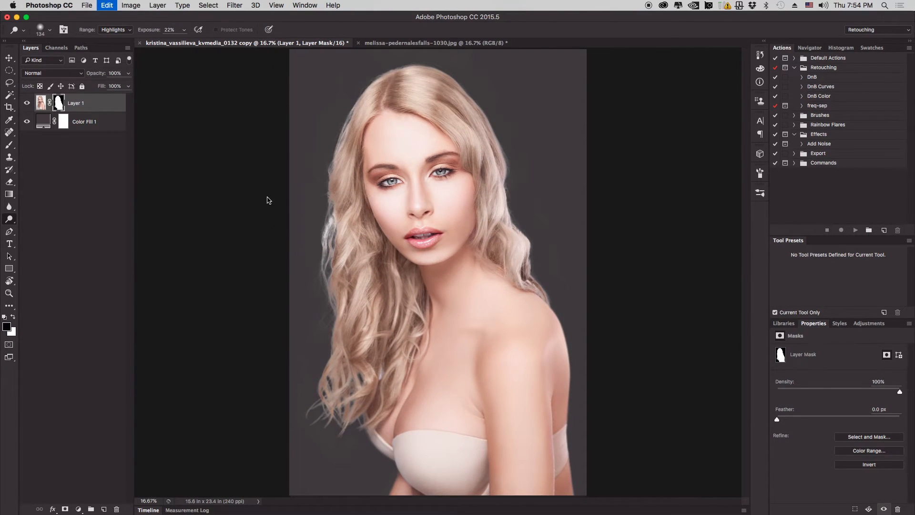
key(super+alt+z)
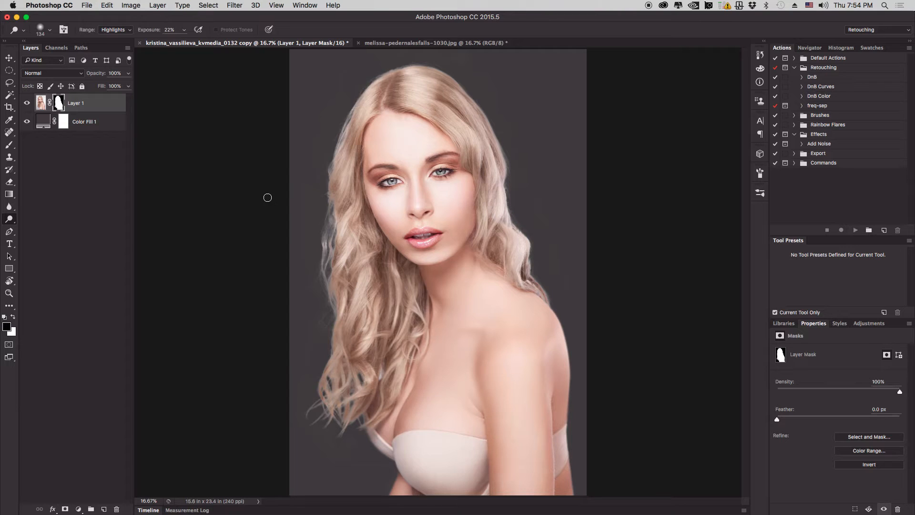
- Dodge the upper left hair edge on the mask, from the crown down to eye level, with the range on Highlights
key(super+plus)
key(super+plus)
key(super+plus)
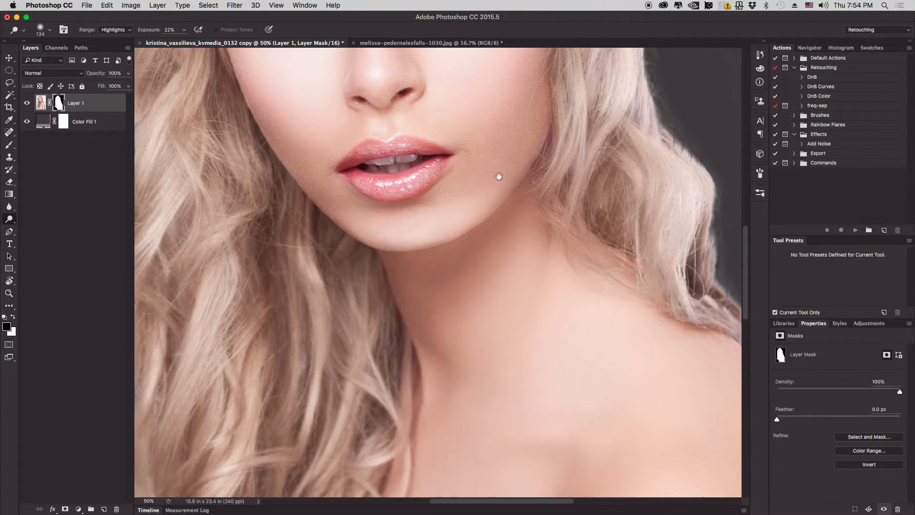
scroll(498, 176, up, 10)
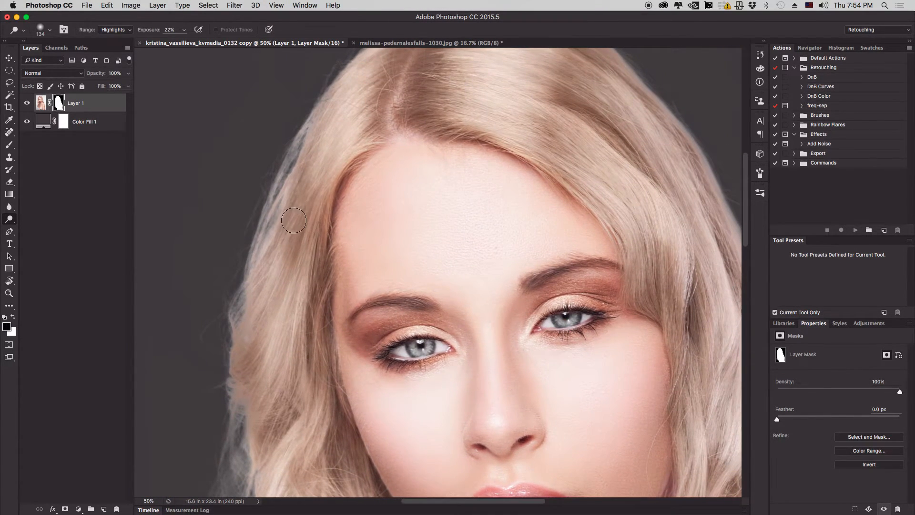
mouse_move(293, 220)
mouse_down()
mouse_move(261, 233)
mouse_move(257, 275)
mouse_up()
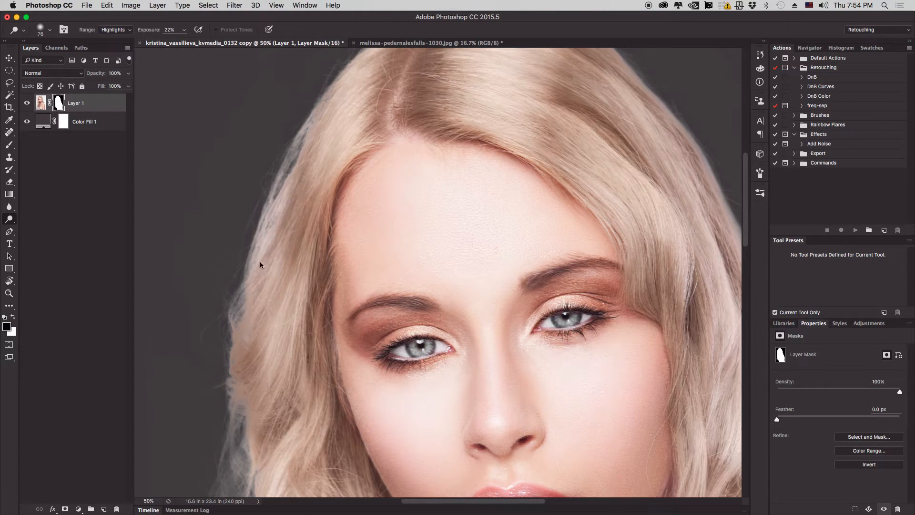
drag(277, 186, 310, 133)
drag(291, 167, 278, 190)
mouse_move(310, 149)
mouse_down()
mouse_move(274, 196)
mouse_move(301, 144)
mouse_move(268, 201)
mouse_move(313, 122)
mouse_move(253, 254)
mouse_move(335, 89)
mouse_move(300, 147)
mouse_move(259, 268)
mouse_move(262, 276)
mouse_move(271, 246)
mouse_move(284, 290)
mouse_up()
mouse_move(251, 359)
mouse_down()
mouse_move(241, 384)
mouse_move(243, 359)
mouse_move(293, 257)
mouse_up()
- Dodge the left hair edge on the mask from below the face down to just above the lower curls
scroll(281, 265, down, 10)
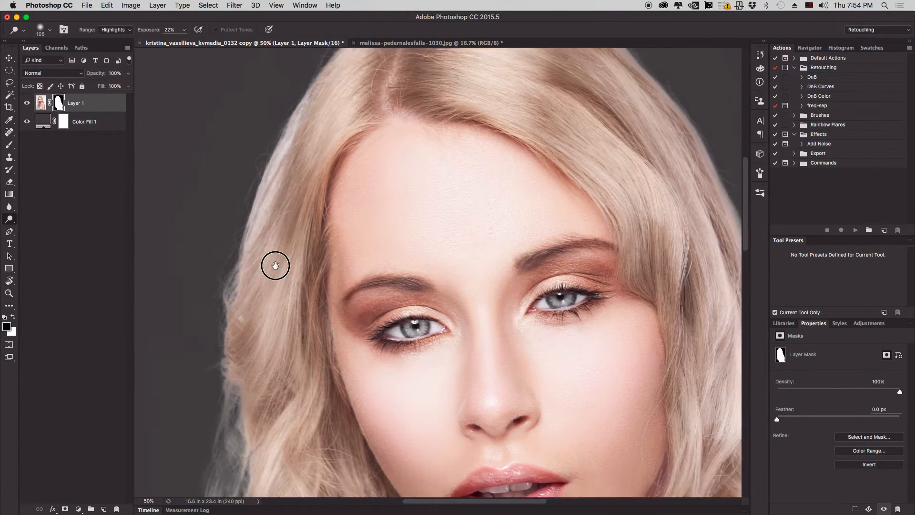
scroll(325, 325, down, 12)
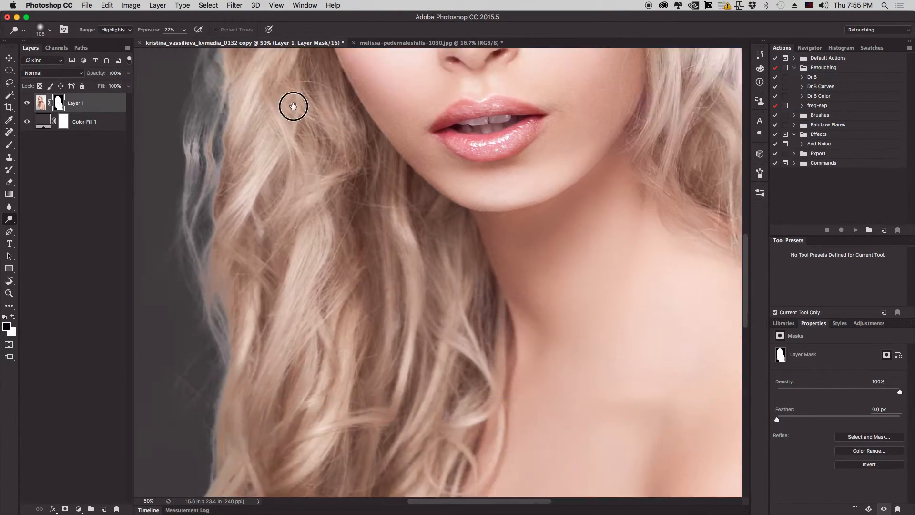
mouse_move(341, 238)
mouse_down()
mouse_move(353, 231)
mouse_move(371, 108)
mouse_up()
drag(233, 243, 219, 244)
drag(207, 280, 252, 223)
drag(212, 280, 258, 199)
drag(219, 254, 199, 275)
mouse_move(260, 159)
mouse_down()
mouse_move(243, 136)
mouse_move(233, 235)
mouse_move(259, 124)
mouse_move(248, 158)
mouse_move(258, 177)
mouse_up()
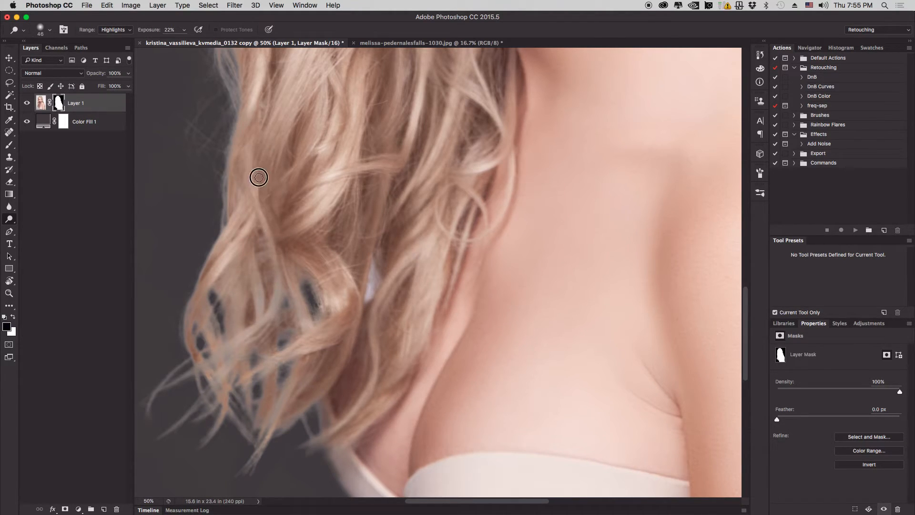
- Dodge the thin strands between the gaps in the lower left curls with a 46 px brush
drag(277, 309, 275, 262)
mouse_move(274, 303)
mouse_down()
mouse_move(226, 352)
mouse_move(264, 315)
mouse_move(242, 337)
mouse_up()
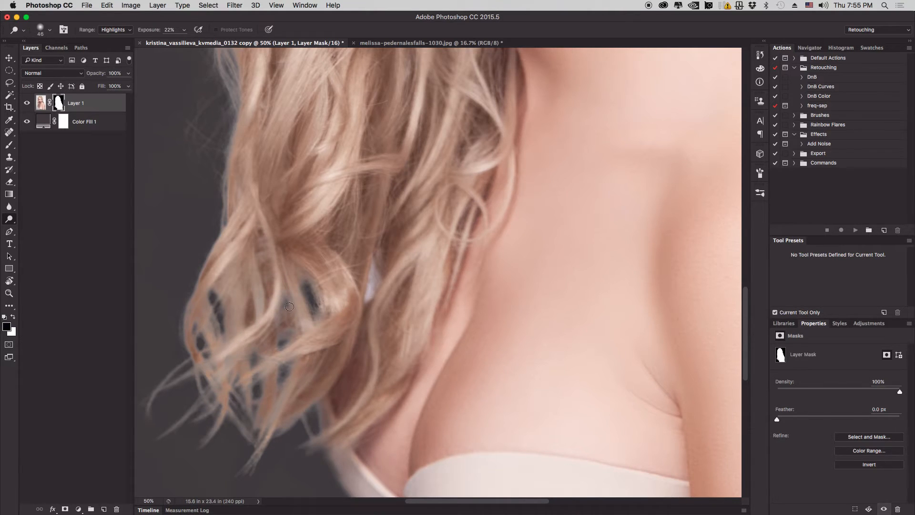
drag(241, 291, 253, 290)
drag(237, 327, 243, 305)
mouse_move(267, 199)
mouse_down()
mouse_move(275, 173)
mouse_move(271, 219)
mouse_up()
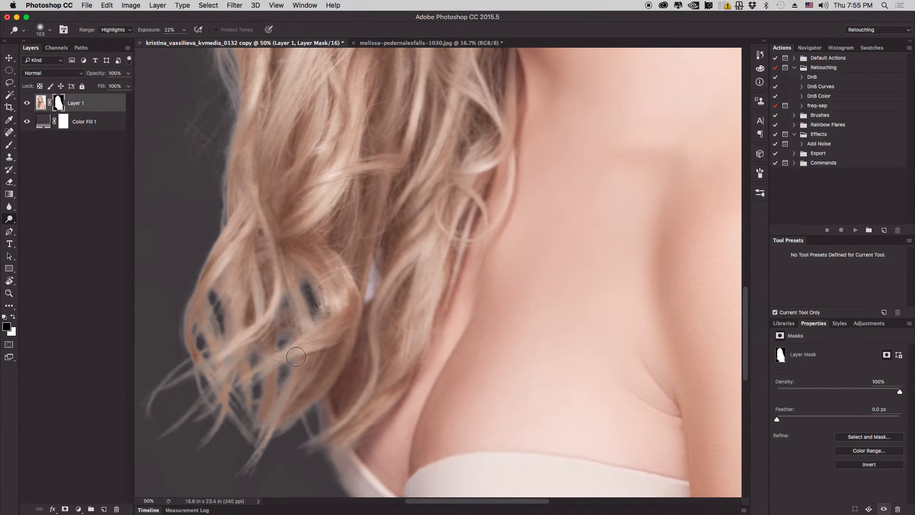
- Dodge the wider locks in the middle and right part of the lower left curls with a 103 px brush
drag(298, 356, 249, 381)
drag(330, 331, 305, 350)
drag(290, 381, 287, 401)
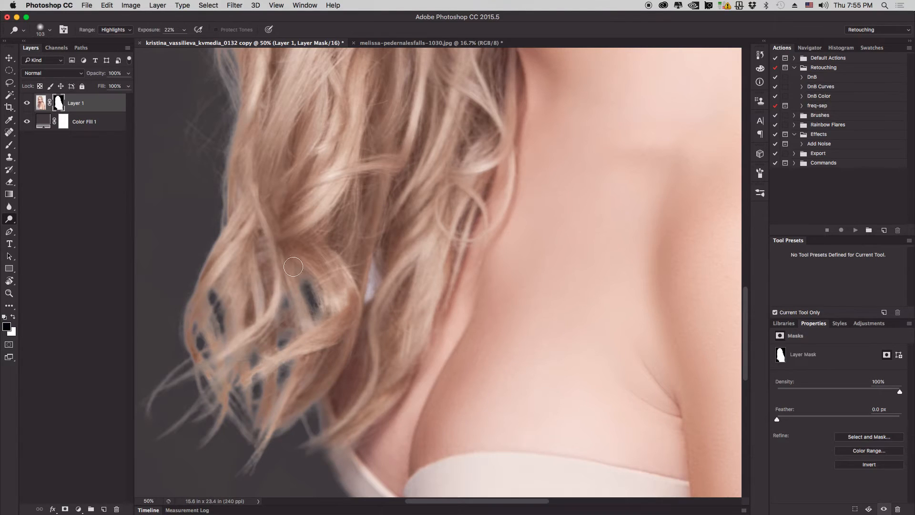
mouse_move(282, 247)
mouse_down()
mouse_move(337, 323)
mouse_move(321, 267)
mouse_move(332, 269)
mouse_up()
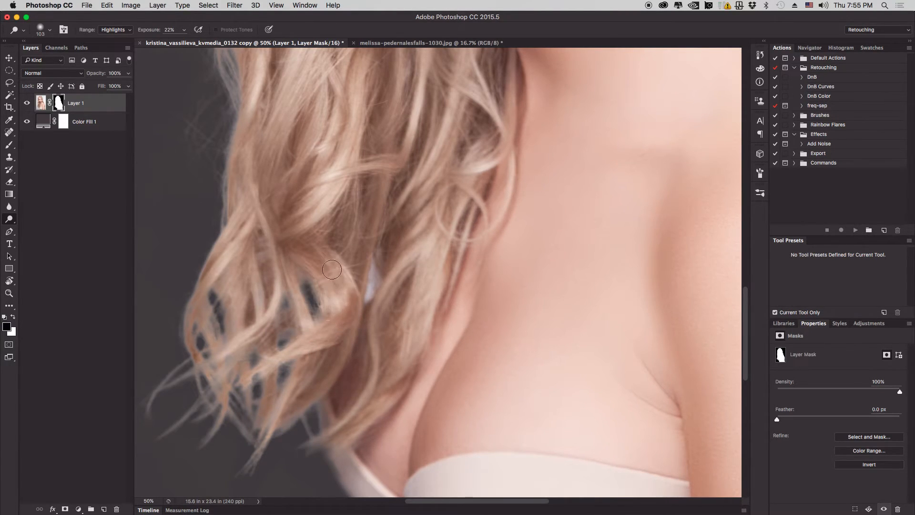
drag(305, 417, 337, 364)
- Dodge the outer left strands of the lower curls on the mask with a smaller brush
mouse_move(219, 352)
mouse_down()
mouse_move(203, 319)
mouse_move(214, 355)
mouse_move(210, 328)
mouse_up()
drag(204, 282, 186, 339)
drag(192, 306, 185, 346)
drag(213, 387, 205, 370)
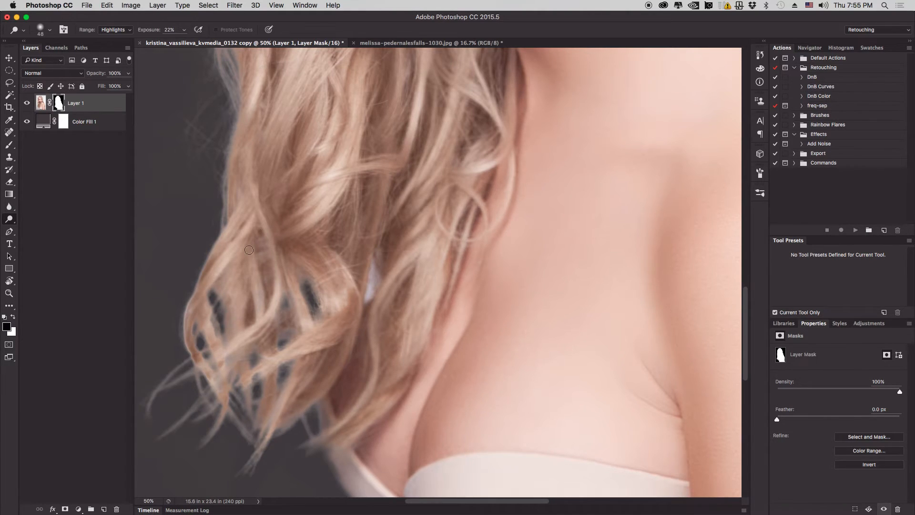
- Dodge the hair edge and locks above the shoulder on the right side of the portrait
key(super+0)
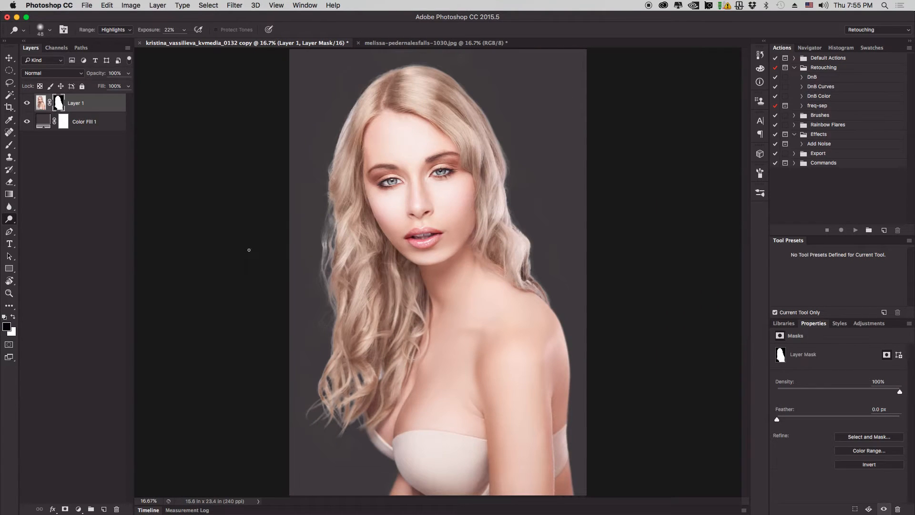
key(super+plus)
key(super+minus)
key(super+minus)
key(super+plus)
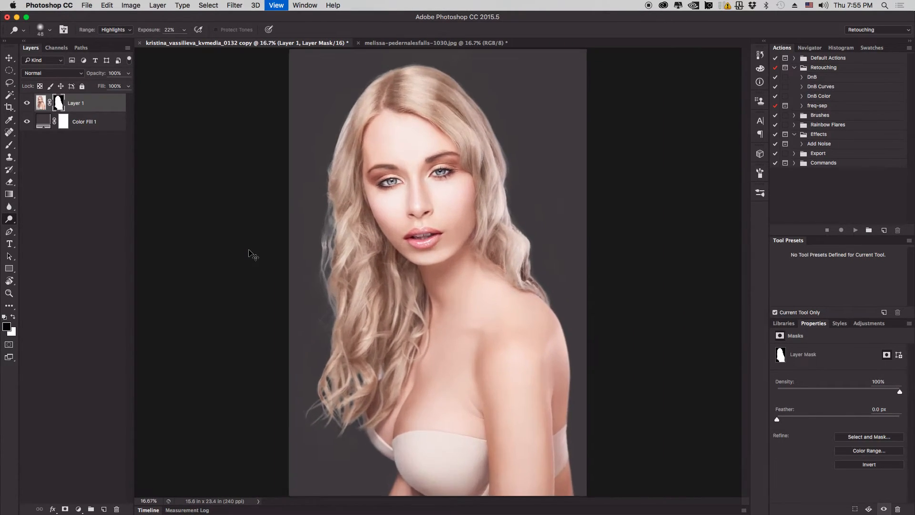
key(super+plus)
key(super+plus)
key(super+plus)
drag(448, 330, 135, 319)
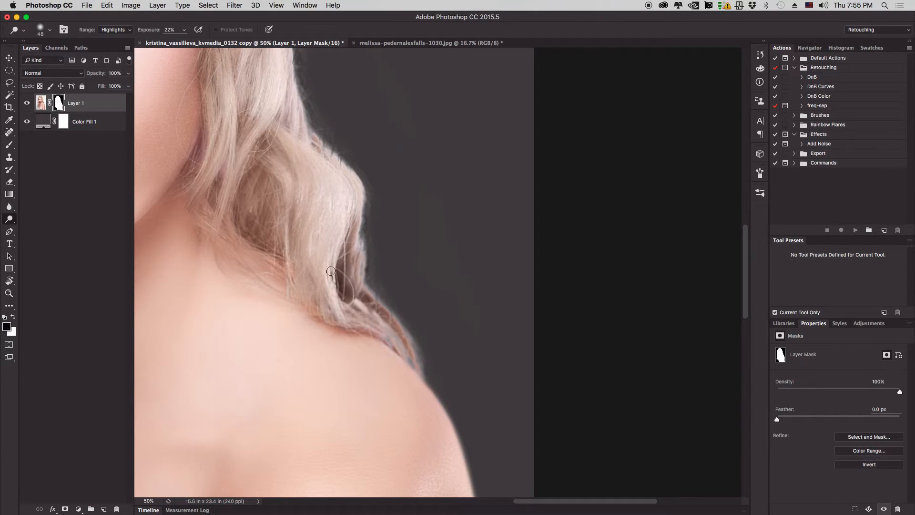
drag(303, 234, 347, 298)
drag(307, 168, 280, 89)
drag(337, 257, 312, 196)
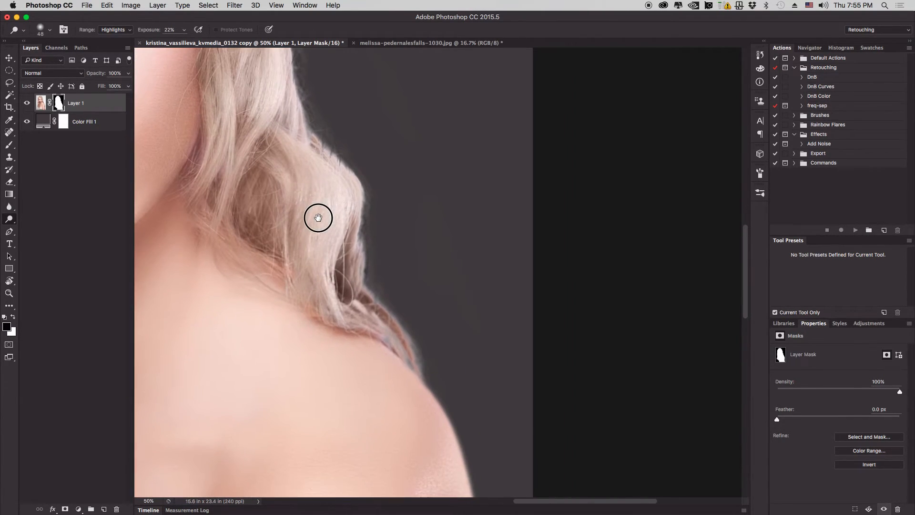
- Burn the mask edge along the left side of the strapless top and under the curl tips with the Burn tool
drag(314, 393, 469, 186)
drag(267, 419, 379, 167)
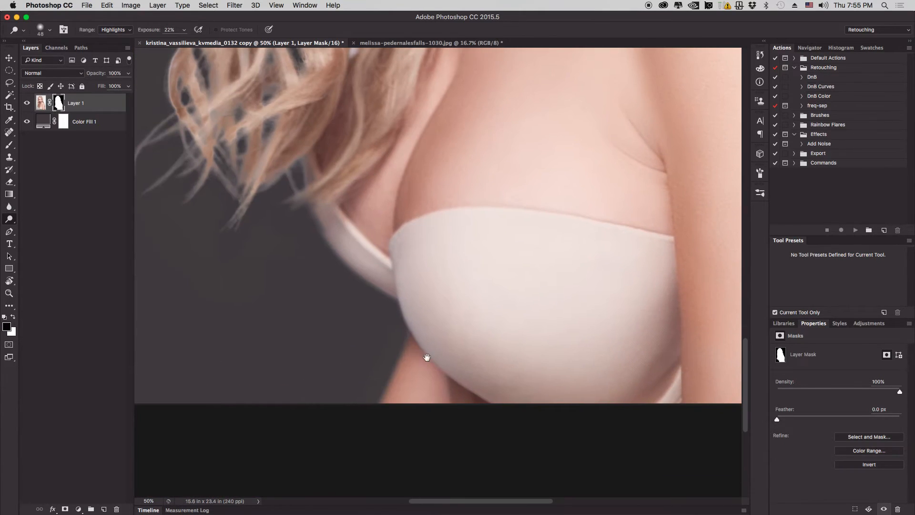
click(15, 221)
click(47, 230)
drag(313, 223, 362, 280)
mouse_move(341, 251)
mouse_down()
mouse_move(356, 274)
mouse_move(398, 296)
mouse_up()
key([)
mouse_move(319, 223)
mouse_down()
mouse_move(397, 297)
mouse_move(404, 335)
mouse_move(392, 359)
mouse_move(408, 356)
mouse_move(399, 341)
mouse_up()
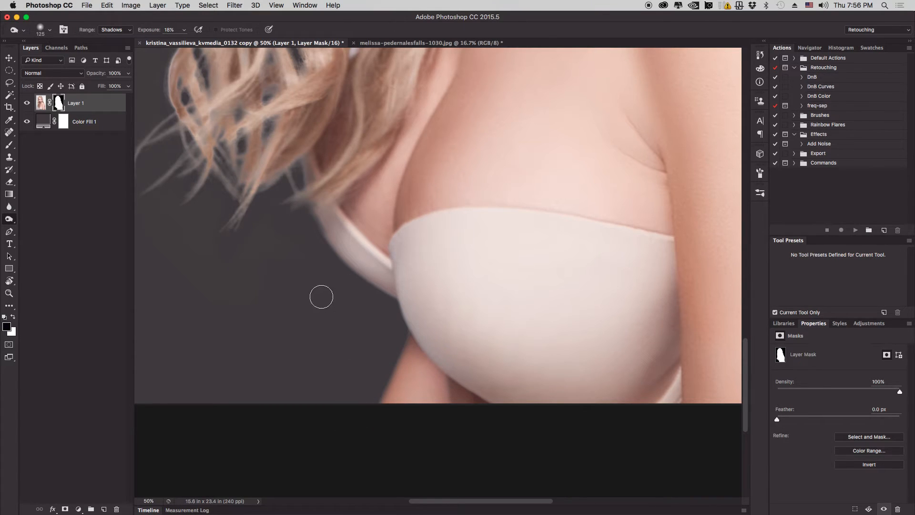
drag(294, 177, 300, 218)
- Burn the mask edge along the back and outer arm with a 150 px brush
drag(598, 296, 357, 243)
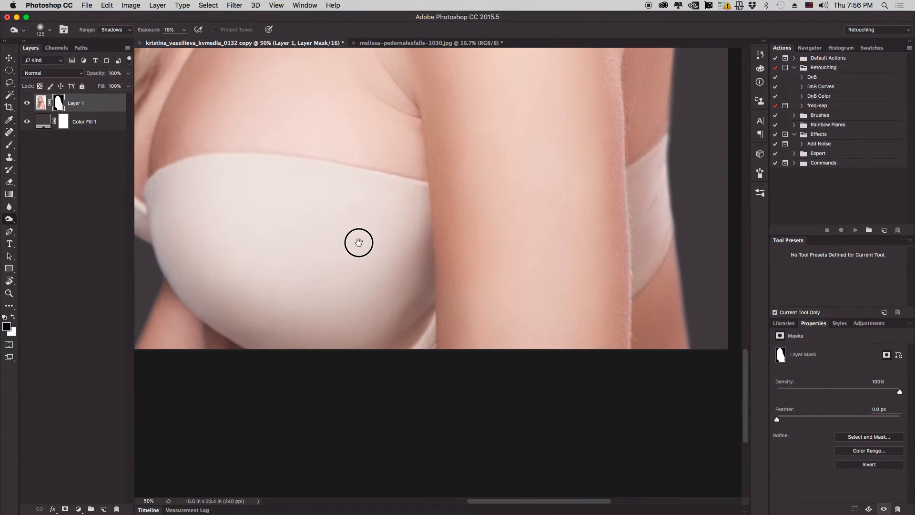
drag(579, 261, 396, 358)
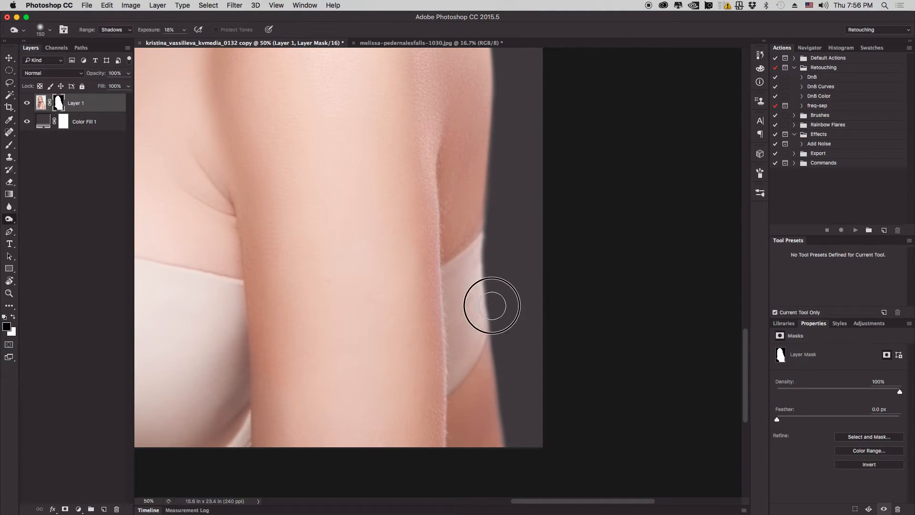
scroll(529, 445, up, 5)
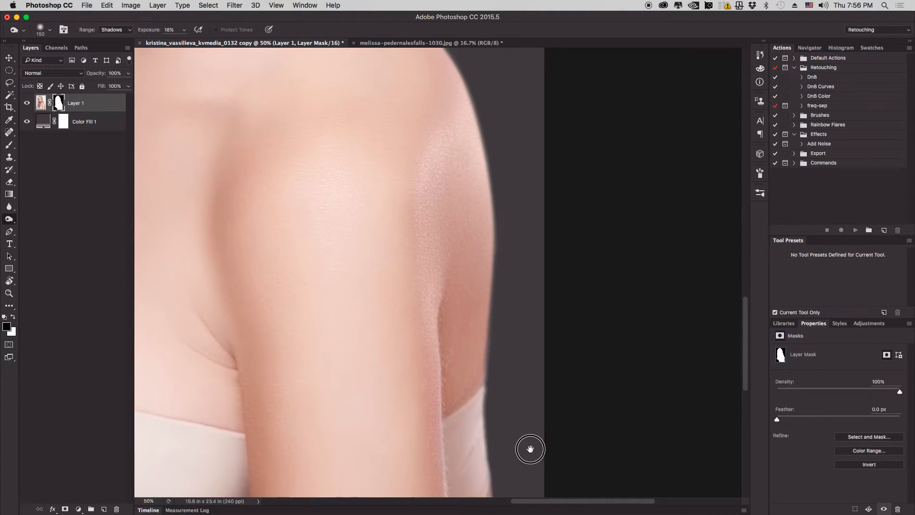
scroll(541, 435, up, 5)
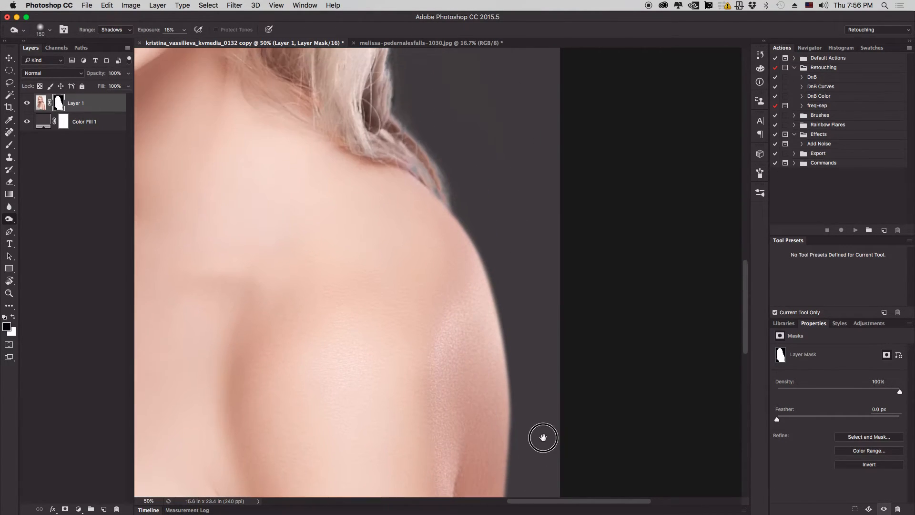
- Burn the outer hair edge above the right shoulder with a 90 px brush
key(bracketleft)
key(bracketleft)
key(bracketleft)
mouse_move(400, 121)
mouse_down()
mouse_move(445, 190)
mouse_move(429, 167)
mouse_move(425, 182)
mouse_move(408, 160)
mouse_move(427, 168)
mouse_up()
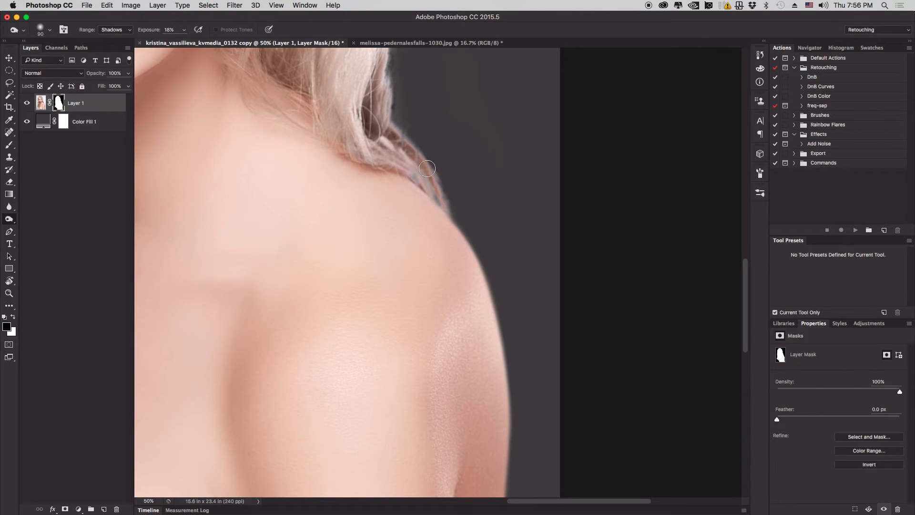
- Compare the layer mask on its own with the whole masked portrait against the grey background
key(super+0)
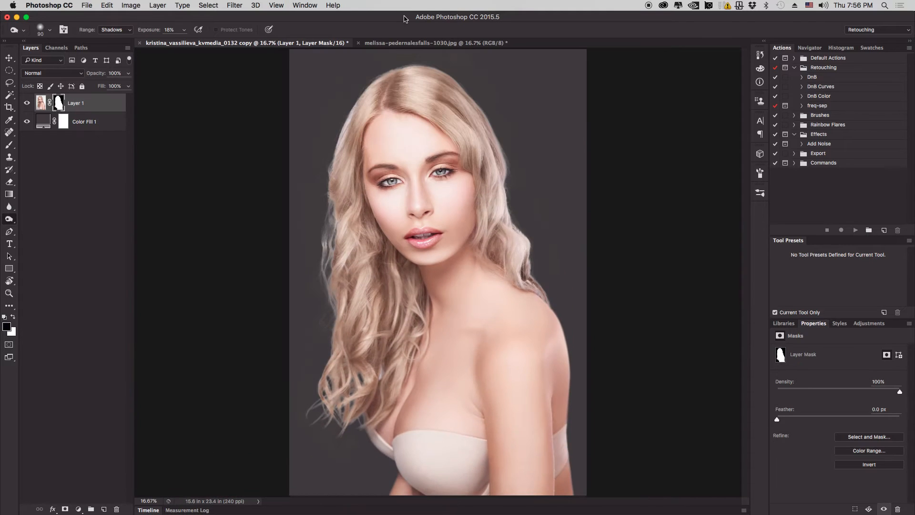
key(super+minus)
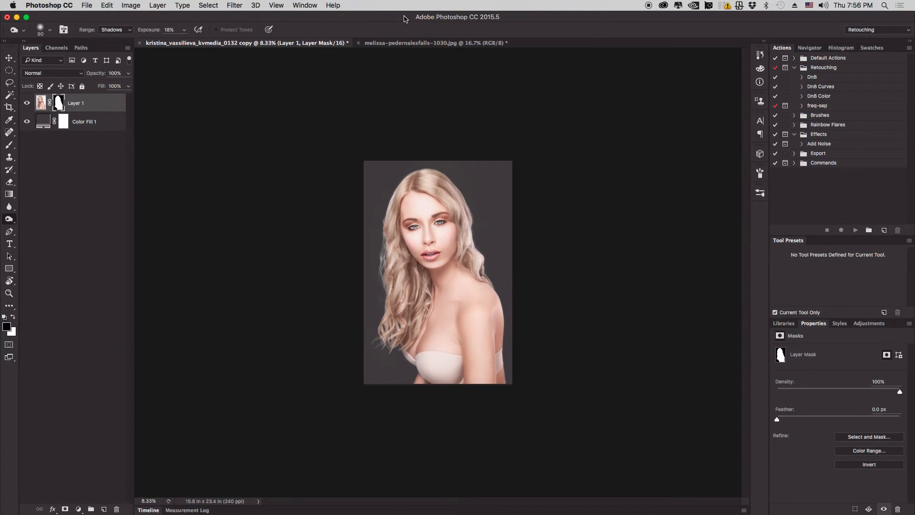
key(super+plus)
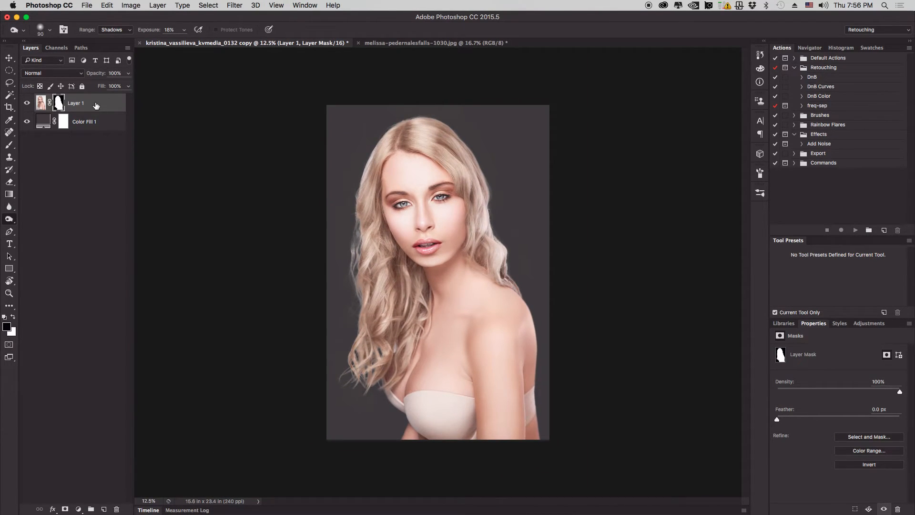
alt+click(58, 107)
alt+click(59, 107)
alt+click(59, 107)
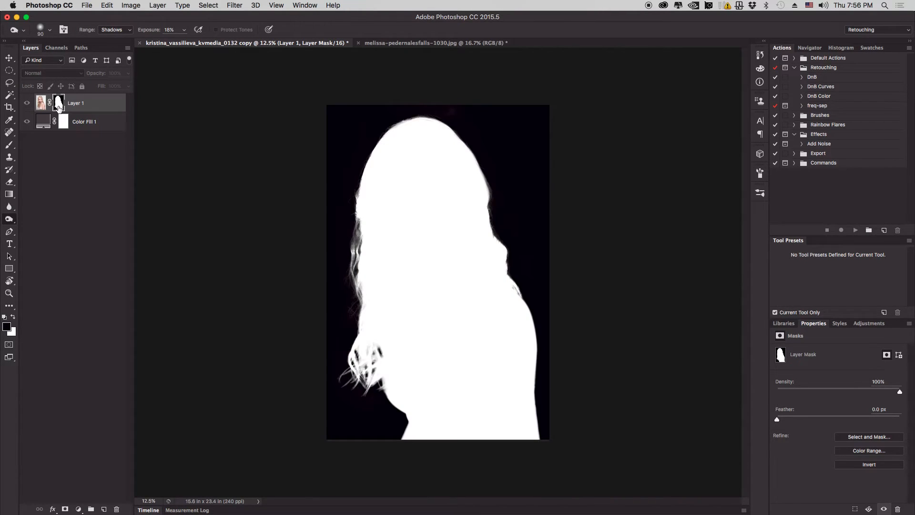
alt+click(58, 107)
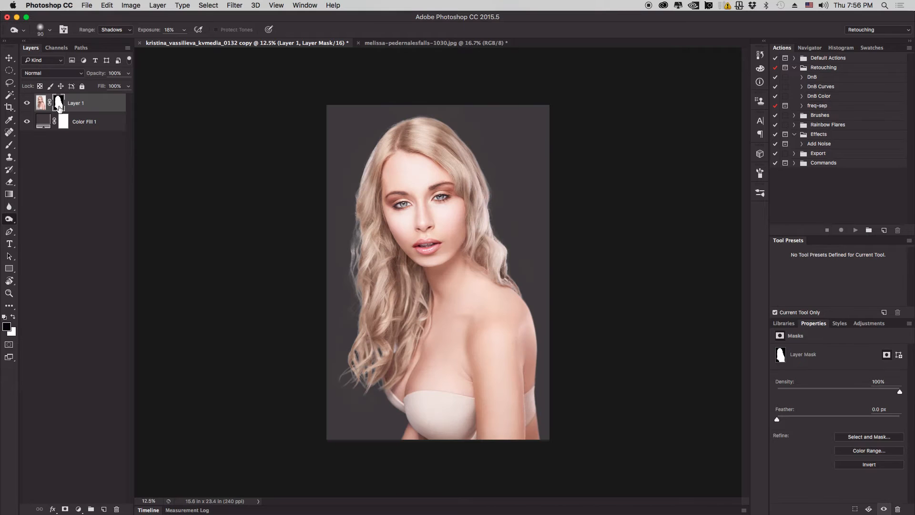
- Examine the masked cutout edge around the hair, crown, curls and strapless top at 50% zoom
key(super+plus)
key(super+plus)
key(super+plus)
key(super+plus)
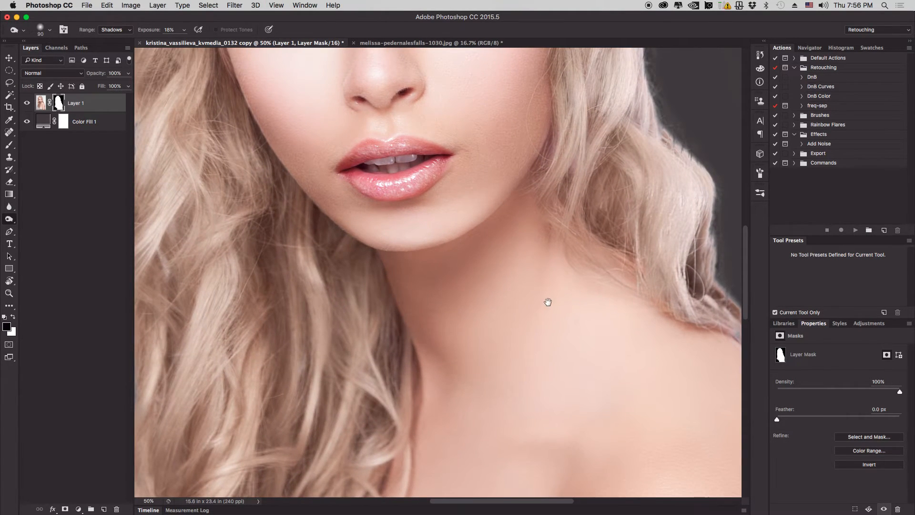
drag(548, 302, 471, 322)
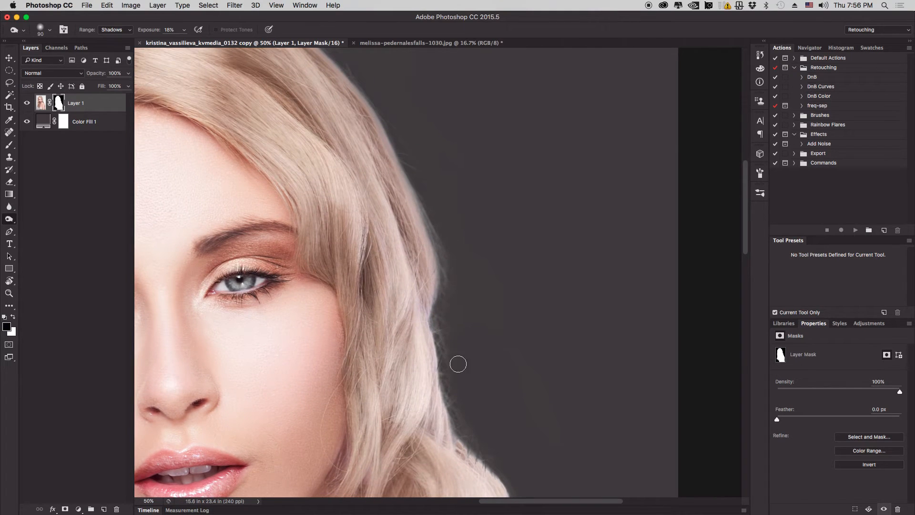
drag(461, 163, 548, 373)
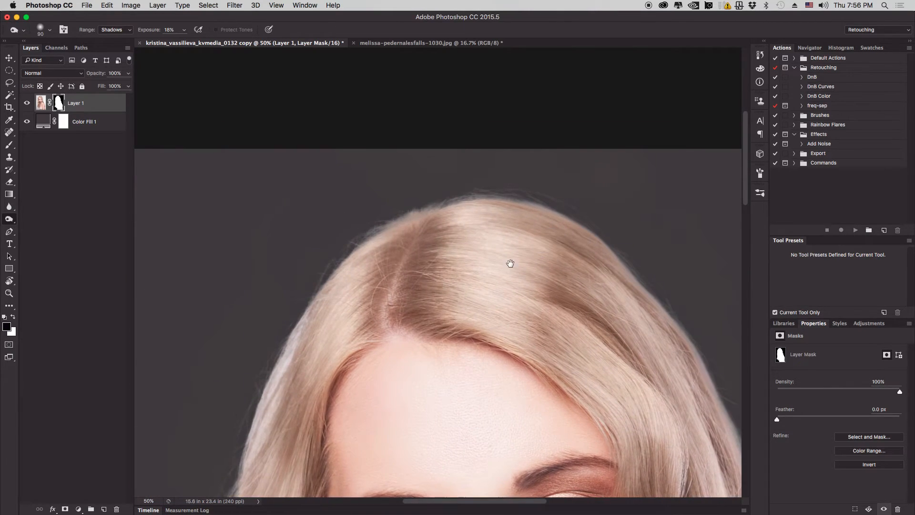
drag(507, 231, 591, 133)
drag(478, 343, 496, 186)
drag(447, 343, 445, 210)
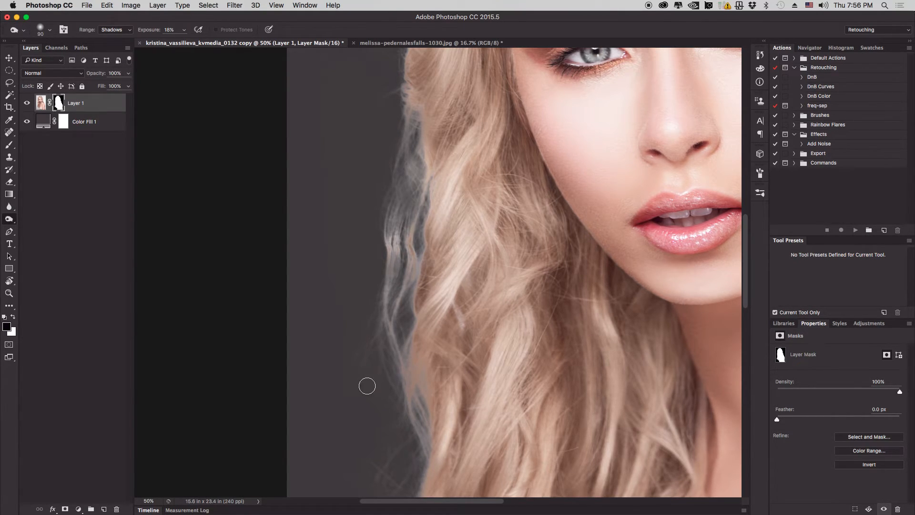
drag(517, 371, 383, 79)
drag(486, 269, 360, 57)
key(super+minus)
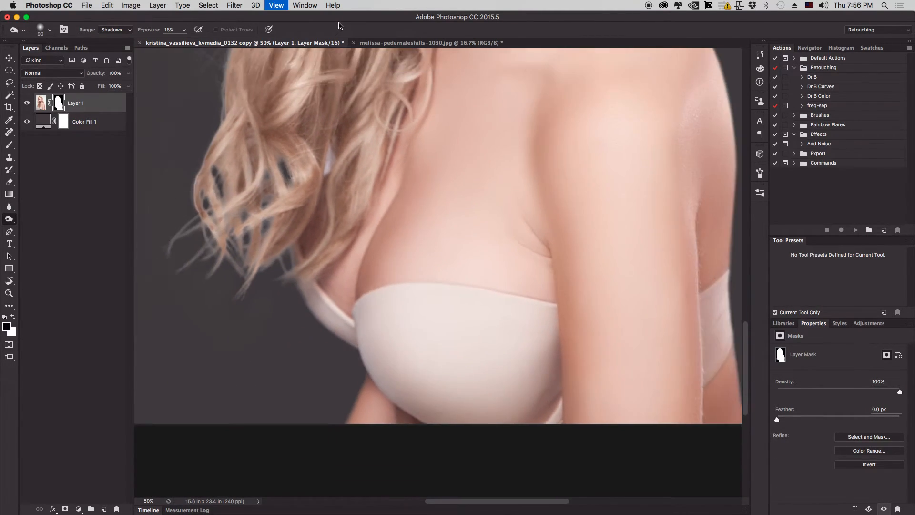
key(super+plus)
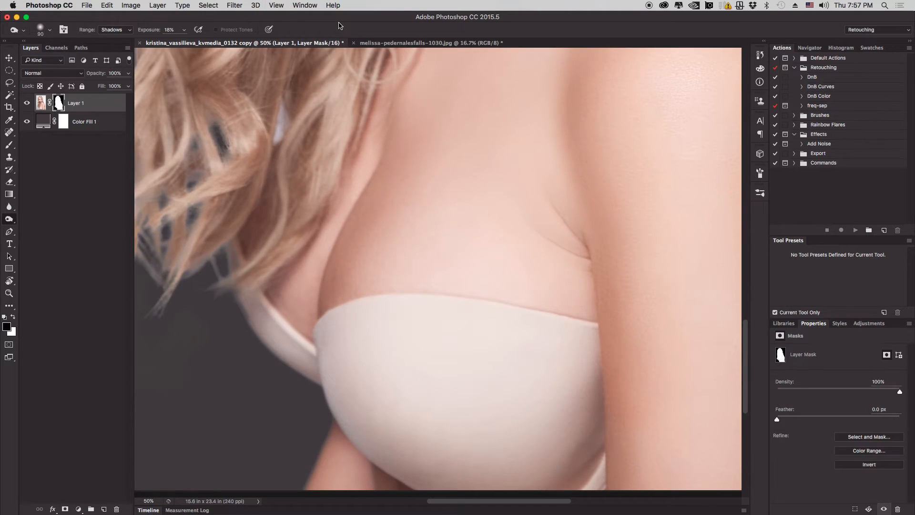
- Examine the masked curl tips above the strapless top up close, and compare them with the whole portrait
scroll(476, 335, left, 5)
scroll(476, 335, up, 2)
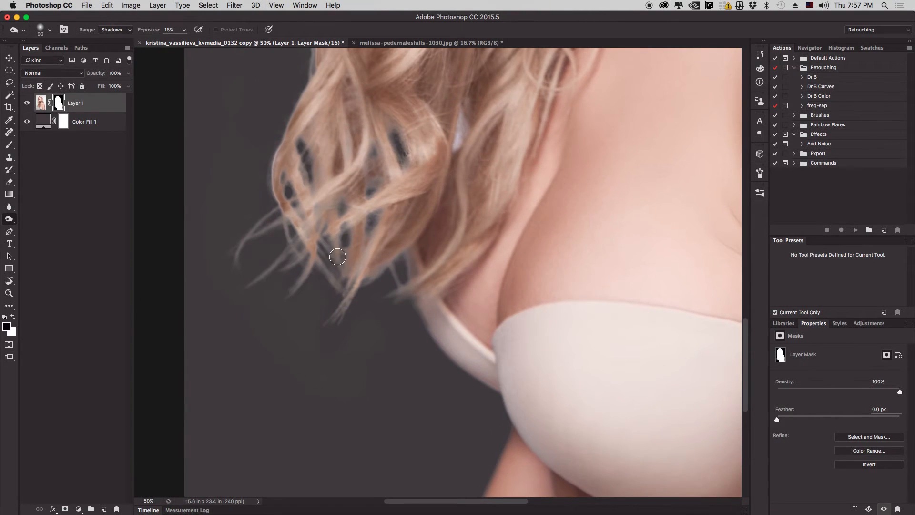
key(super+plus)
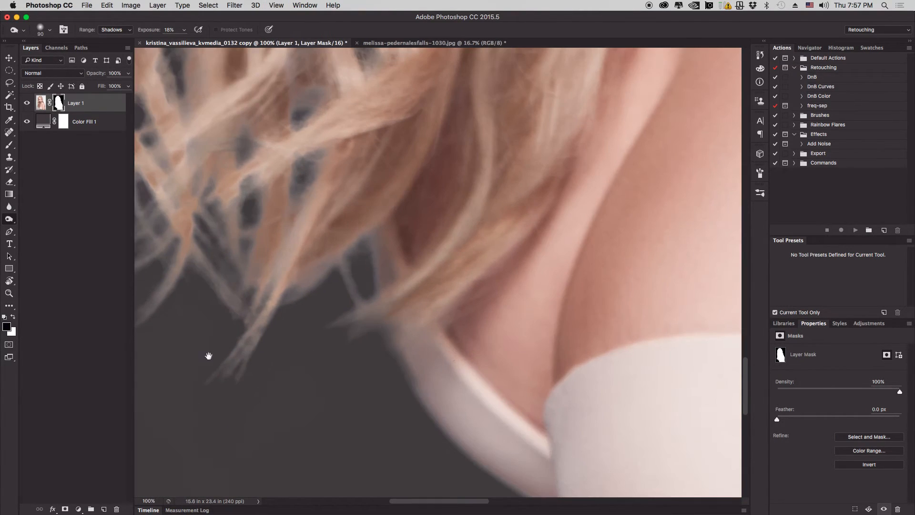
key(super+plus)
scroll(441, 413, up, 1)
scroll(441, 413, left, 2)
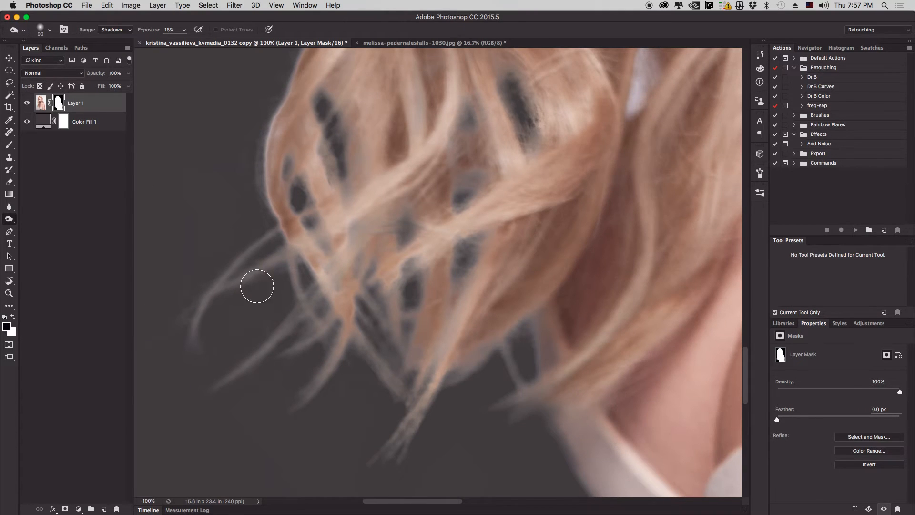
key(super+minus)
key(super+minus)
key(super+minus)
key(super+minus)
key(super+minus)
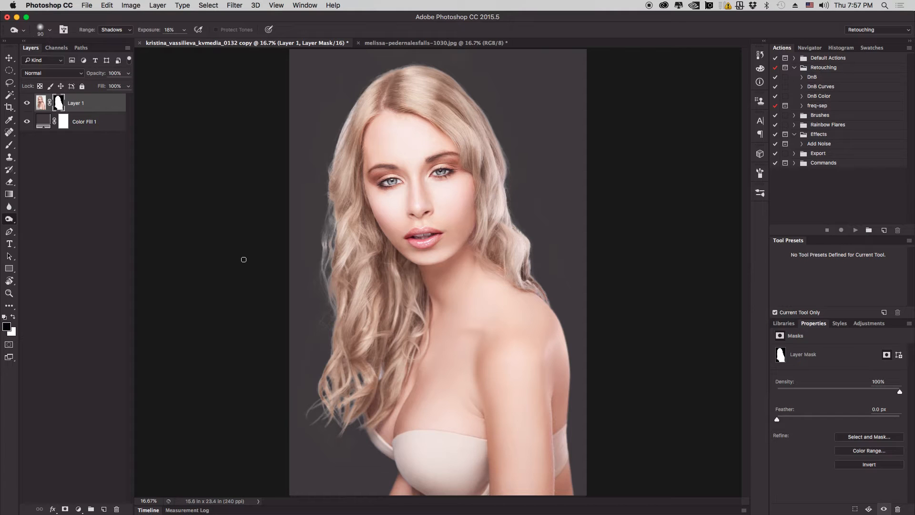
- Choose the custom 2 px brush tip for the Burn tool and review its Shape Dynamics and tip shape settings
right_click(414, 171)
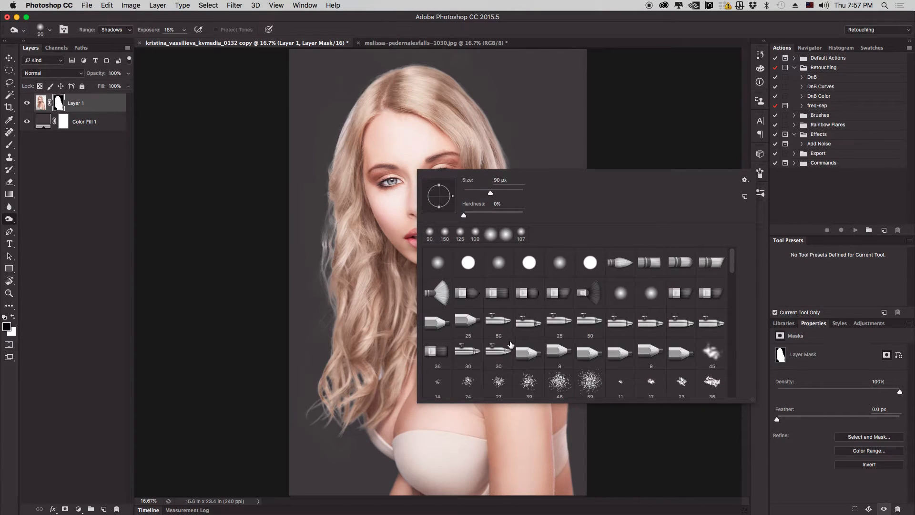
scroll(497, 305, down, 15)
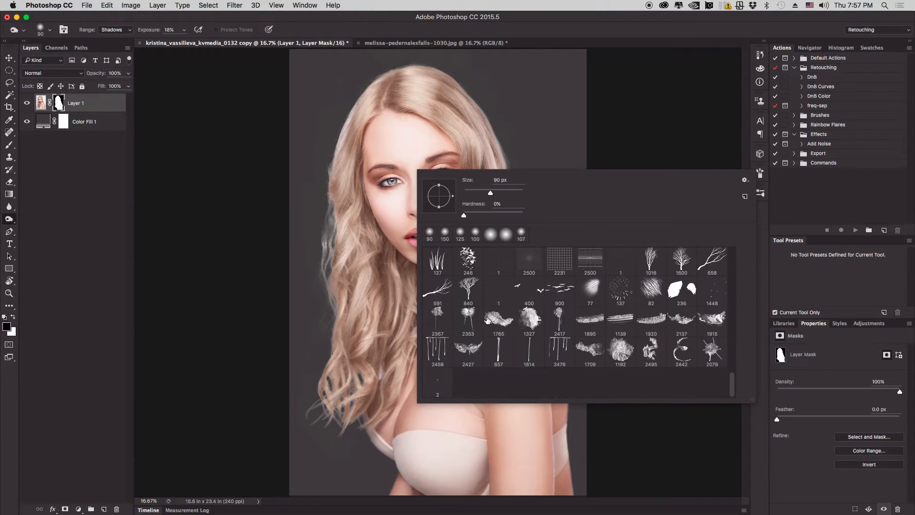
click(437, 383)
click(760, 177)
click(761, 177)
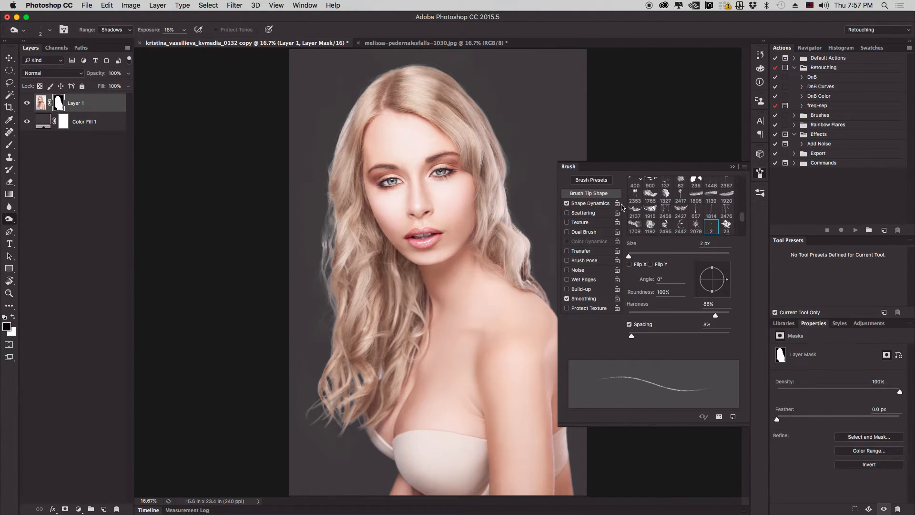
click(603, 205)
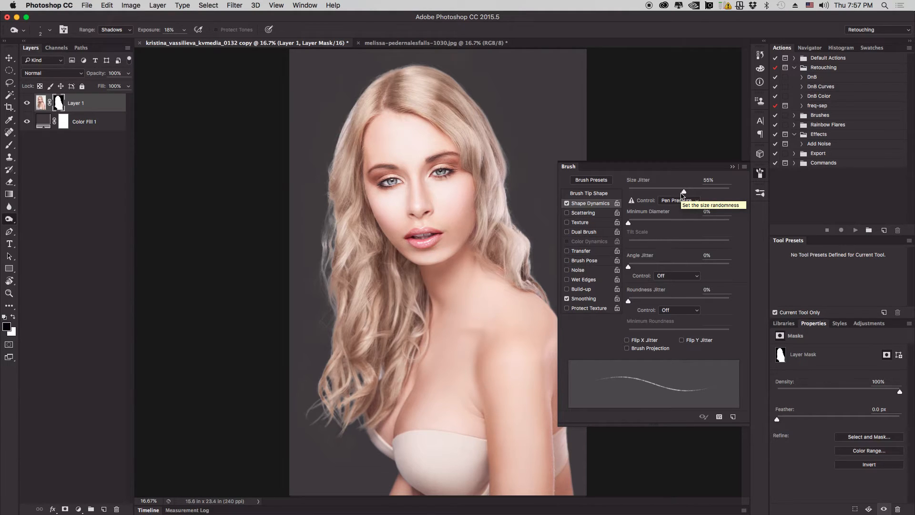
click(602, 301)
click(602, 301)
click(595, 197)
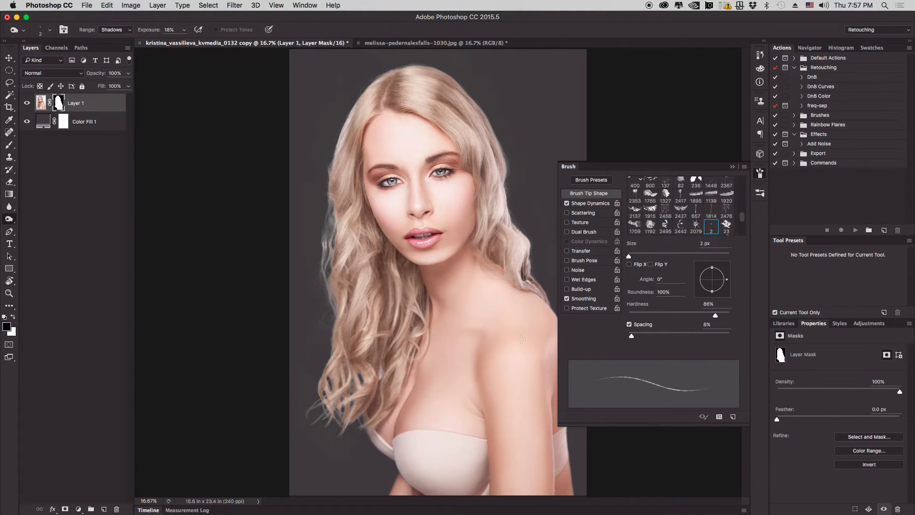
click(759, 177)
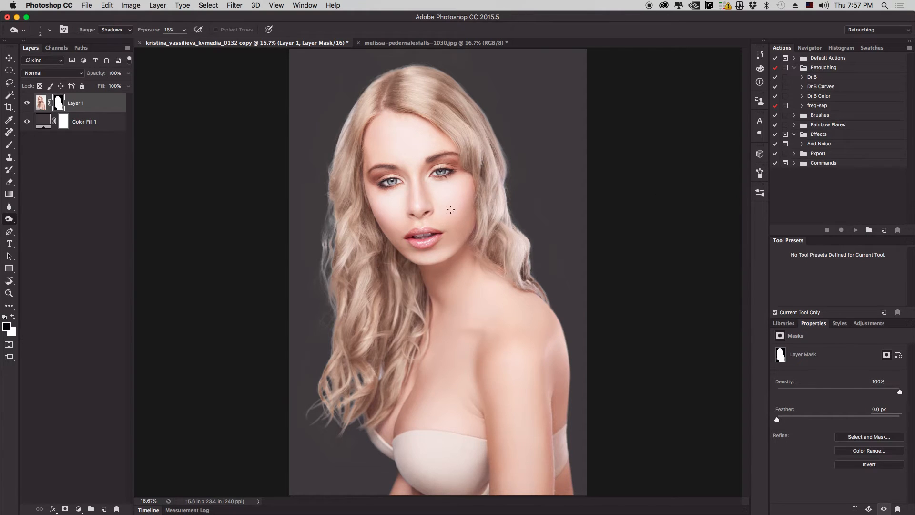
- Examine the outer hair edge beside the forehead and along the crown up close
key(super+plus)
key(super+plus)
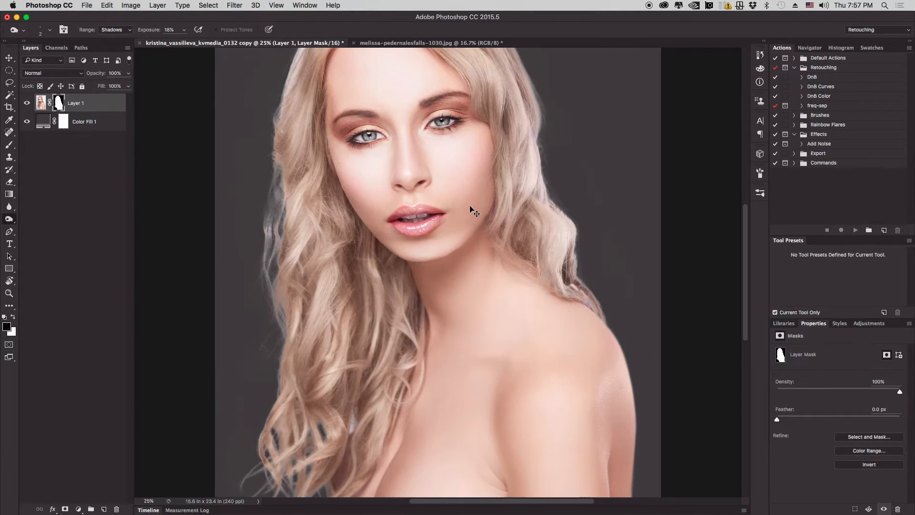
key(super+plus)
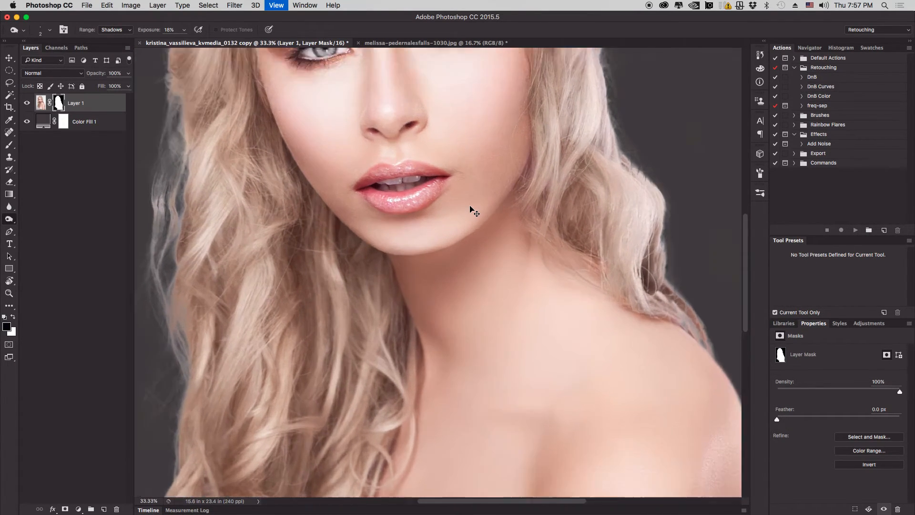
drag(300, 250, 486, 307)
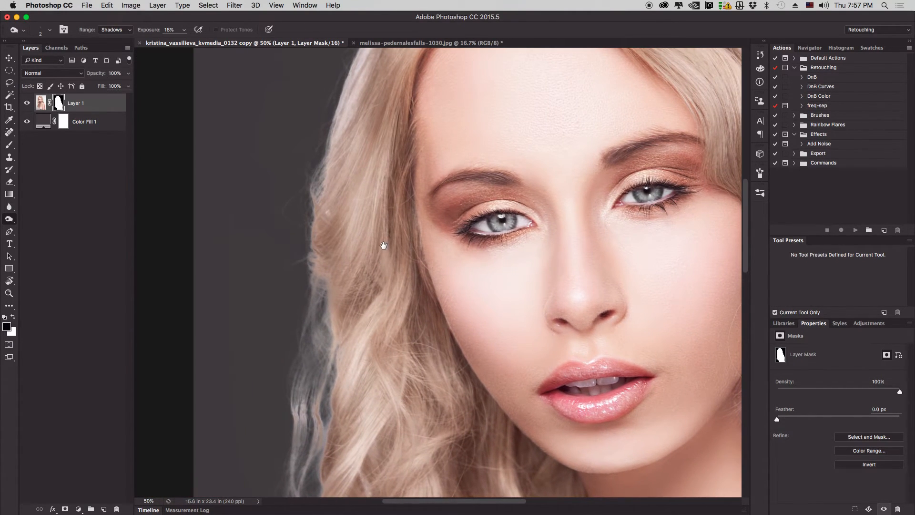
mouse_move(384, 245)
mouse_down()
mouse_move(388, 270)
mouse_move(379, 272)
mouse_up()
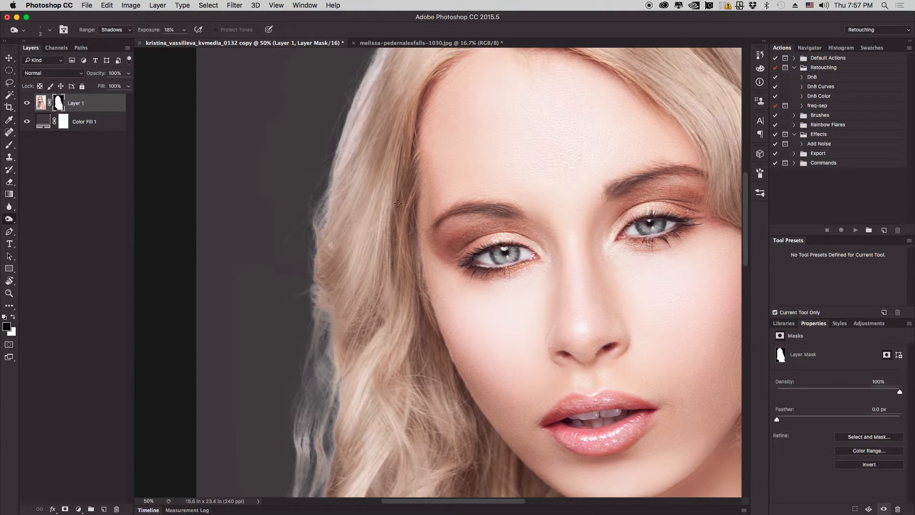
scroll(351, 263, up, 6)
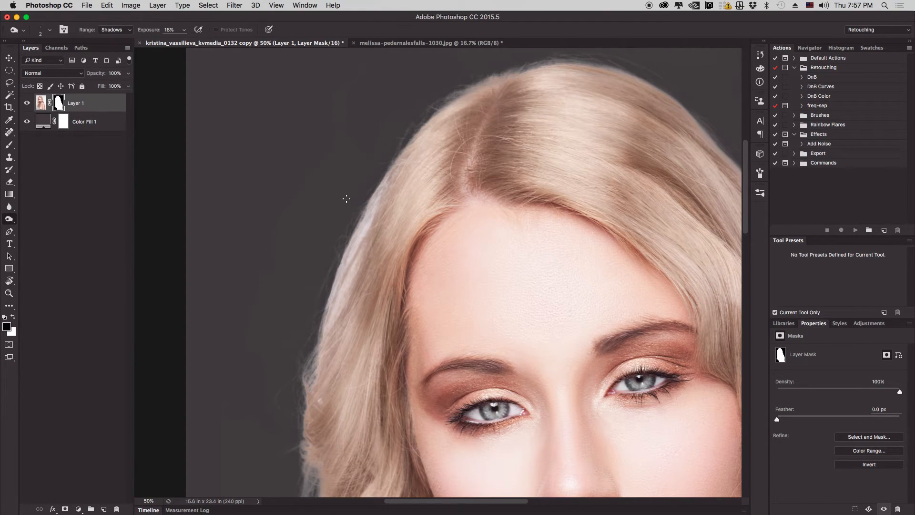
key(super+plus)
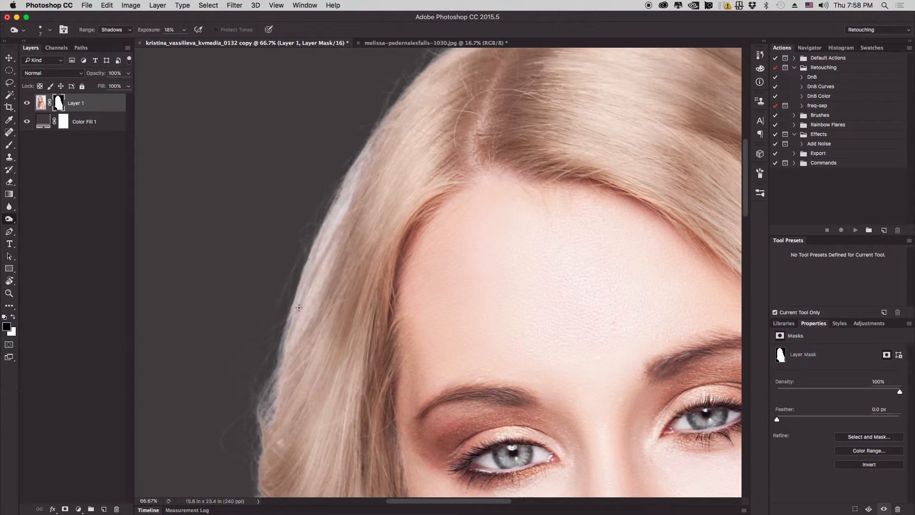
drag(327, 361, 339, 352)
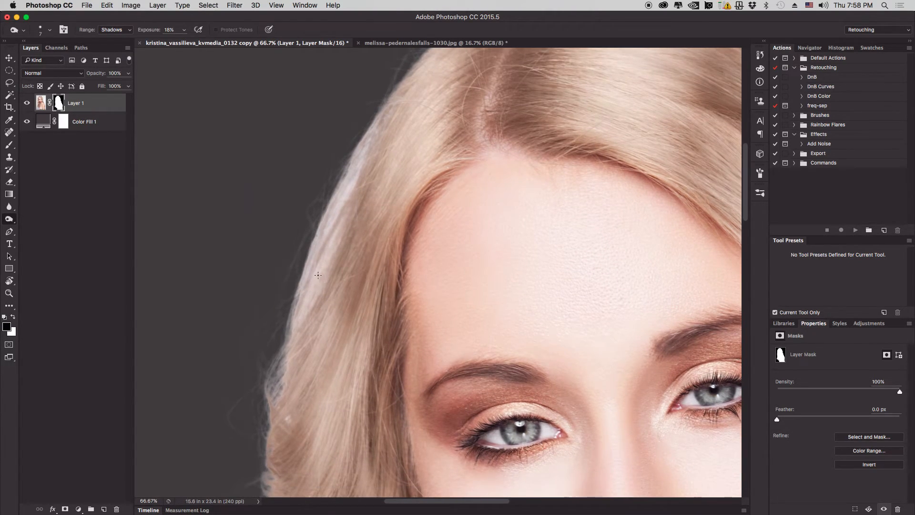
- Switch to the Brush tool at 20% opacity with the custom 2 px tip, enlarged to 9 px
click(9, 145)
right_click(332, 158)
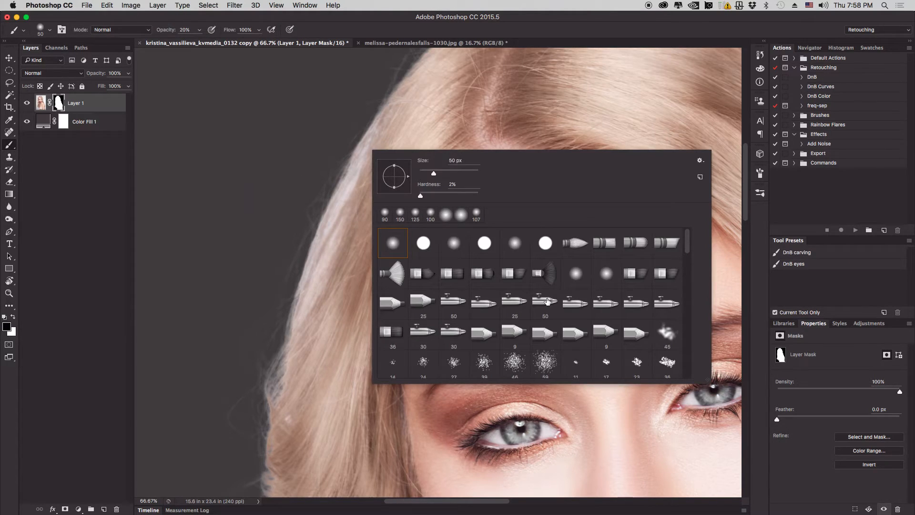
drag(686, 243, 689, 379)
click(392, 363)
key(Return)
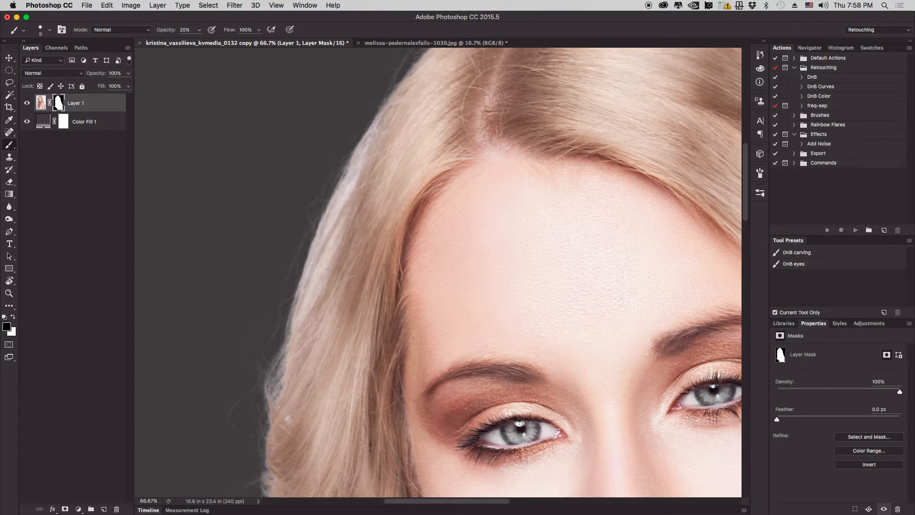
- Paint fine white strands on the layer mask along the outer hair edge beside the forehead
key(x)
drag(272, 362, 293, 299)
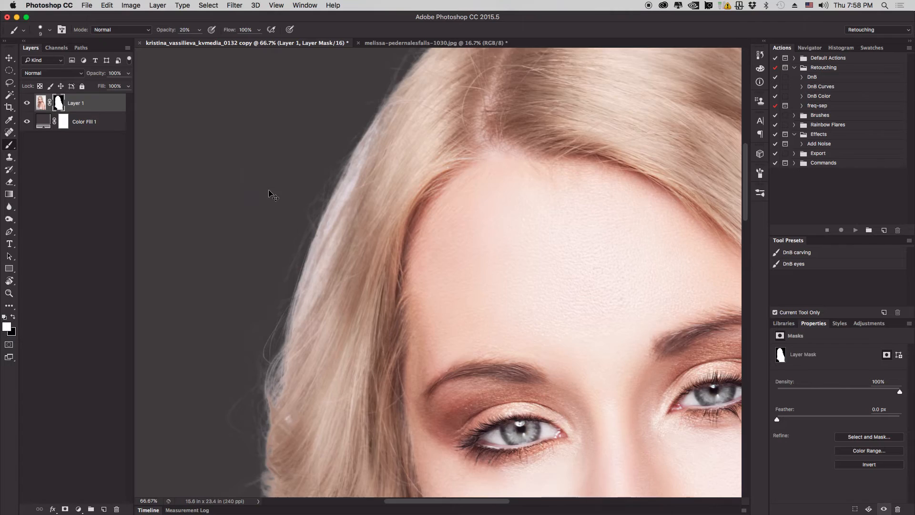
key(super+1)
drag(365, 172, 359, 349)
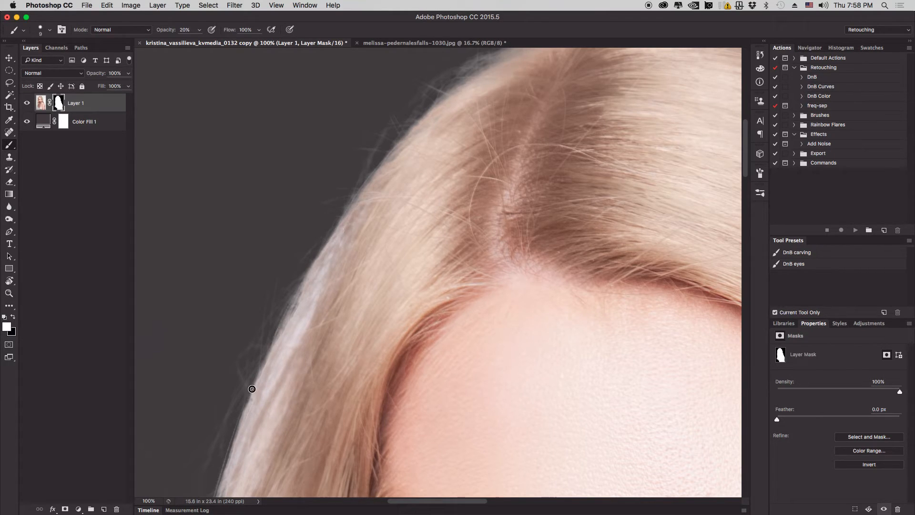
scroll(267, 362, down, 2)
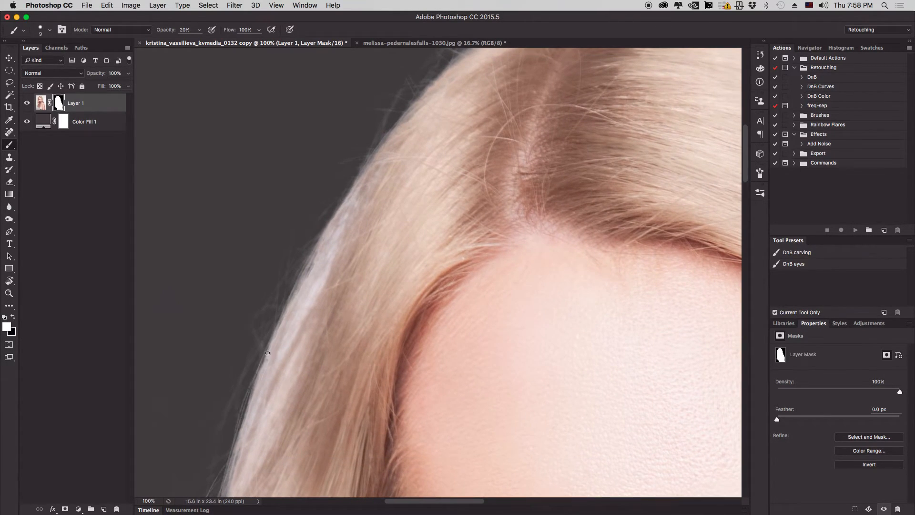
drag(292, 370, 310, 262)
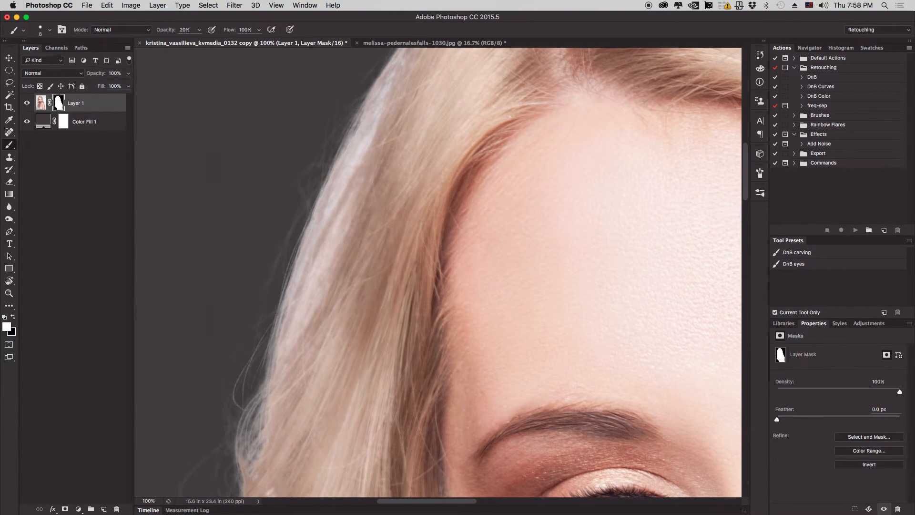
- Lower the 8 px brush's hardness and paint white flyaway strands on the mask from the crown edge down to eye level
right_click(306, 282)
drag(387, 322, 363, 320)
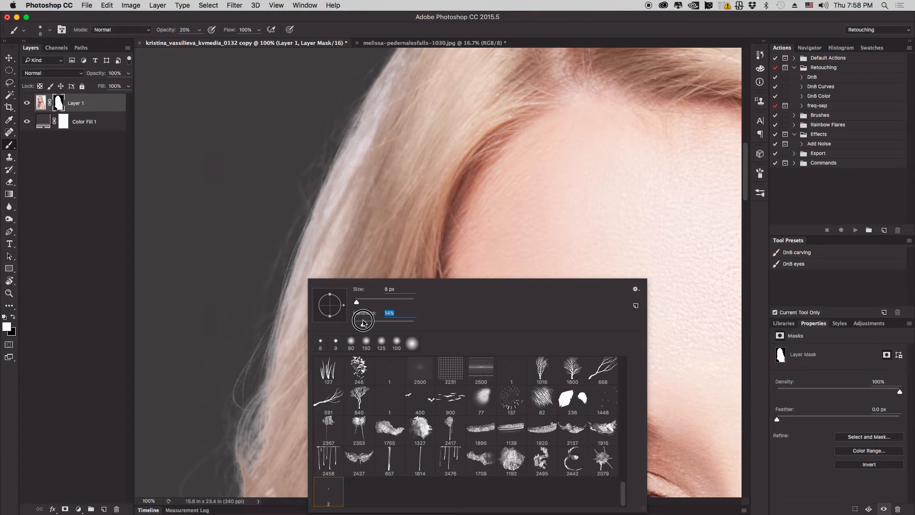
key(Return)
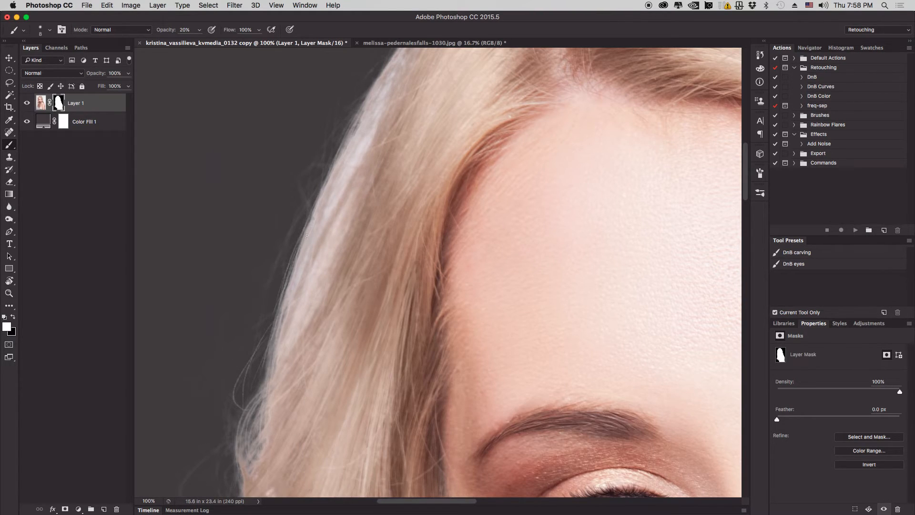
drag(345, 223, 322, 402)
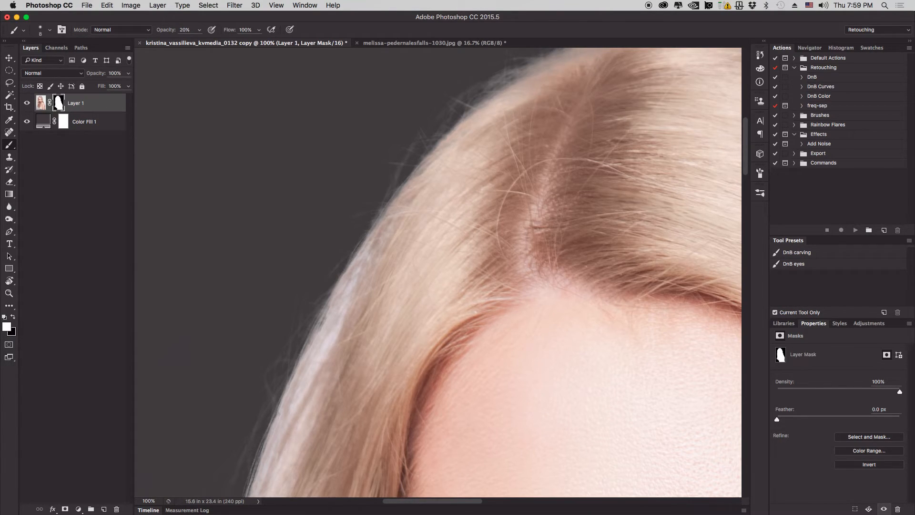
drag(311, 392, 367, 233)
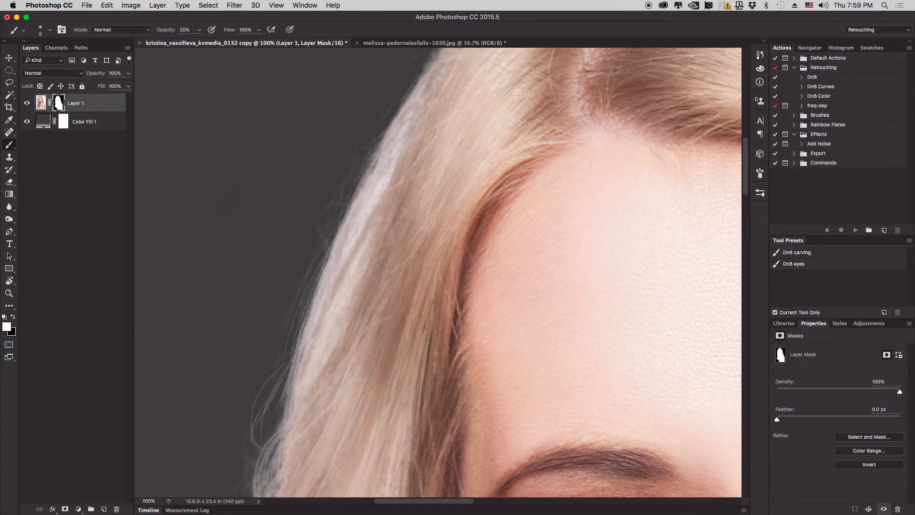
drag(311, 410, 341, 252)
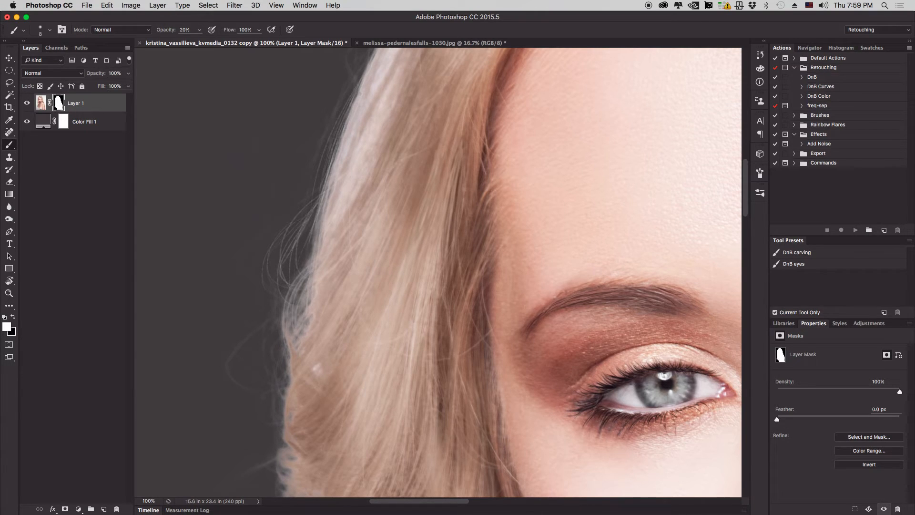
drag(317, 333, 323, 222)
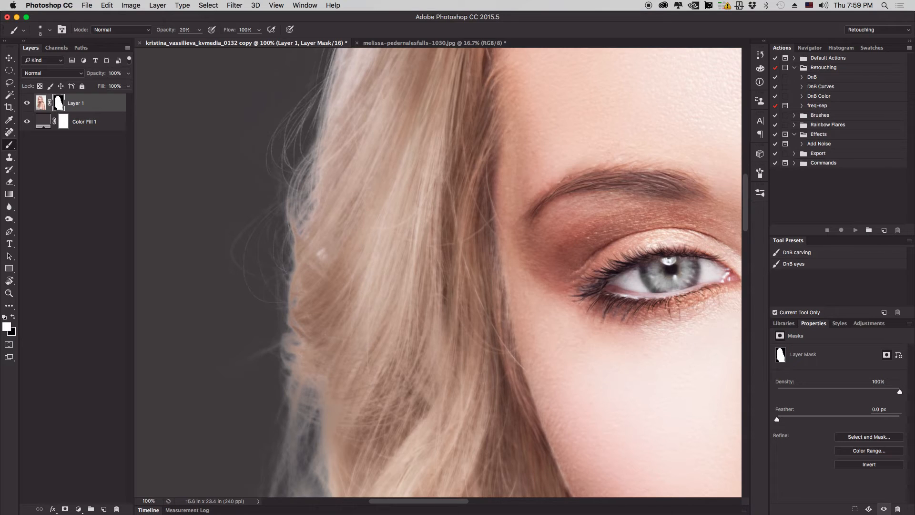
- Paint white flyaway strands on the layer mask along the outer hair edge from eye level down to the upper cheek
drag(299, 197, 283, 269)
scroll(312, 284, down, 4)
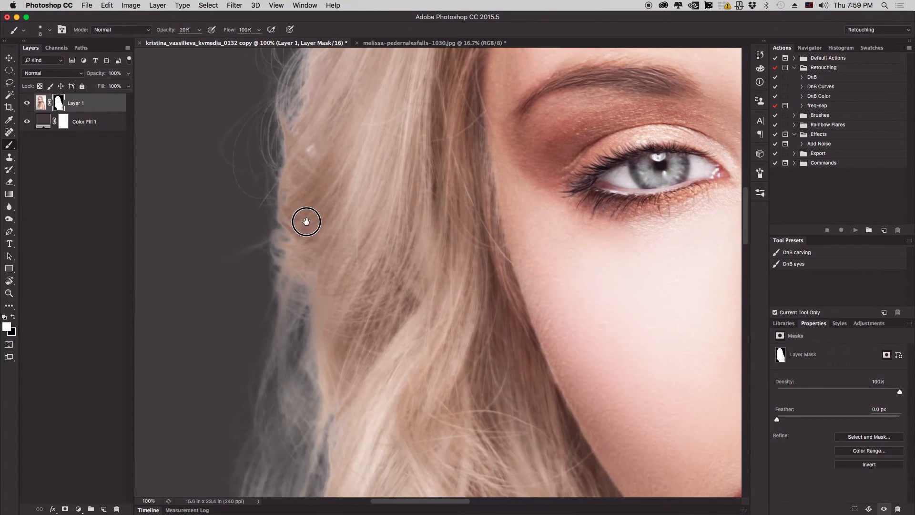
drag(279, 259, 276, 256)
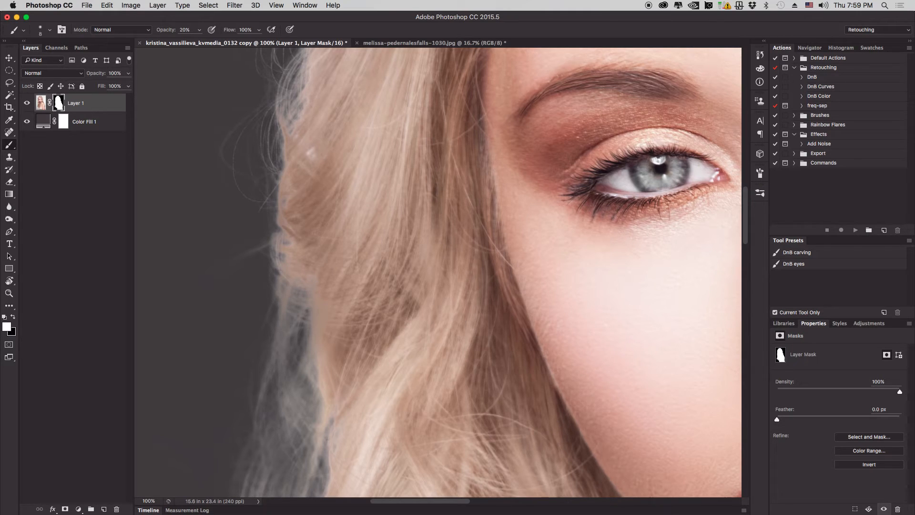
drag(313, 301, 273, 280)
drag(312, 316, 272, 285)
mouse_move(280, 251)
mouse_down()
mouse_move(217, 275)
mouse_move(228, 263)
mouse_up()
drag(270, 242, 274, 208)
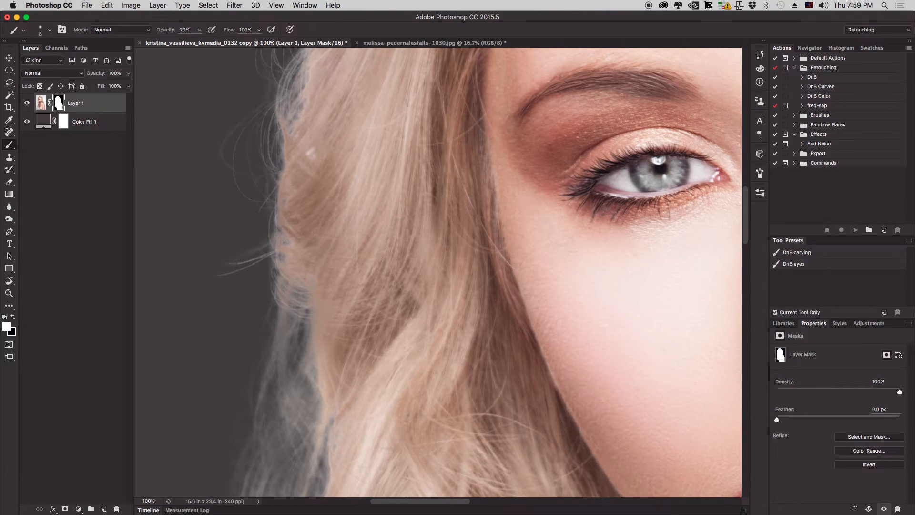
drag(307, 131, 297, 248)
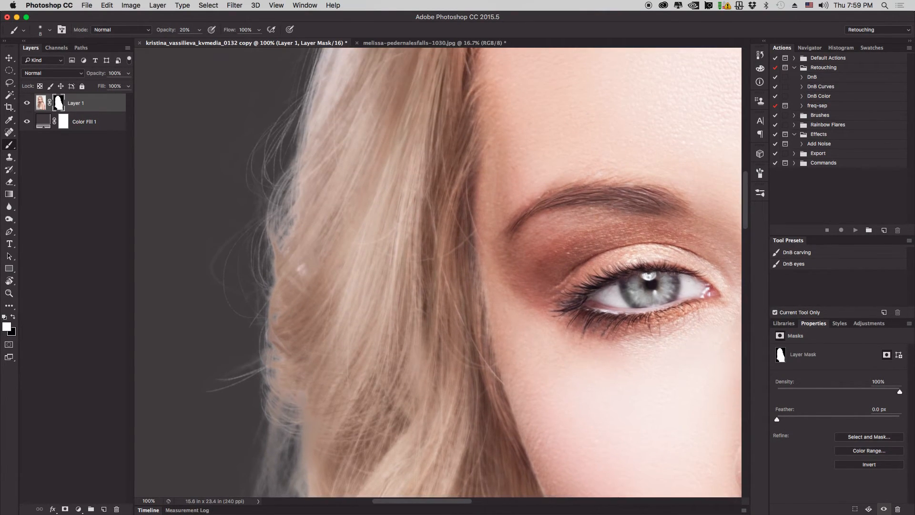
mouse_move(273, 280)
mouse_down()
mouse_move(272, 246)
mouse_move(282, 229)
mouse_up()
- Paint fine white strands on the mask through the loose, semi-transparent lock beside the cheek and mouth
scroll(286, 286, down, 10)
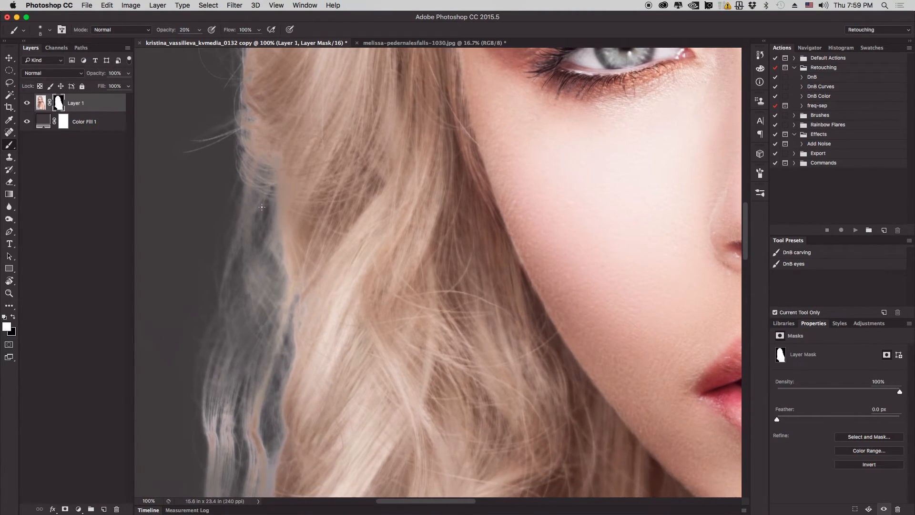
drag(250, 191, 251, 260)
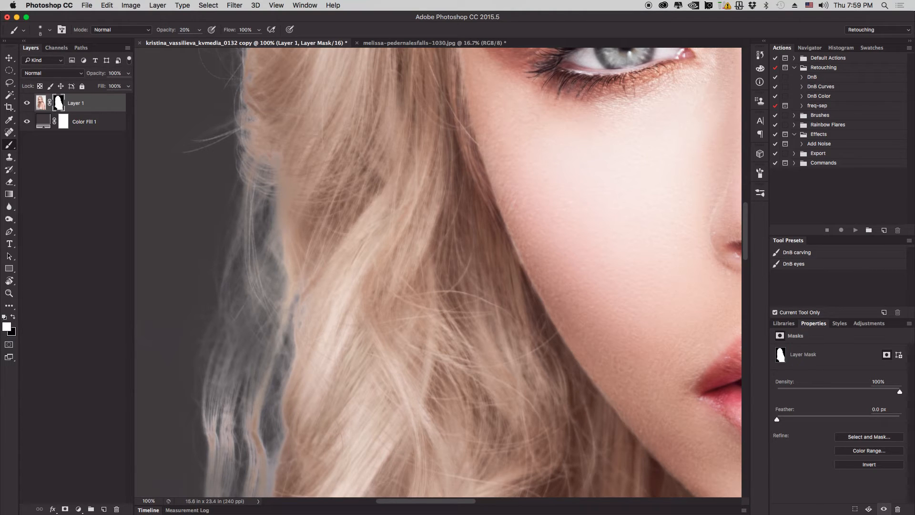
scroll(224, 368, down, 5)
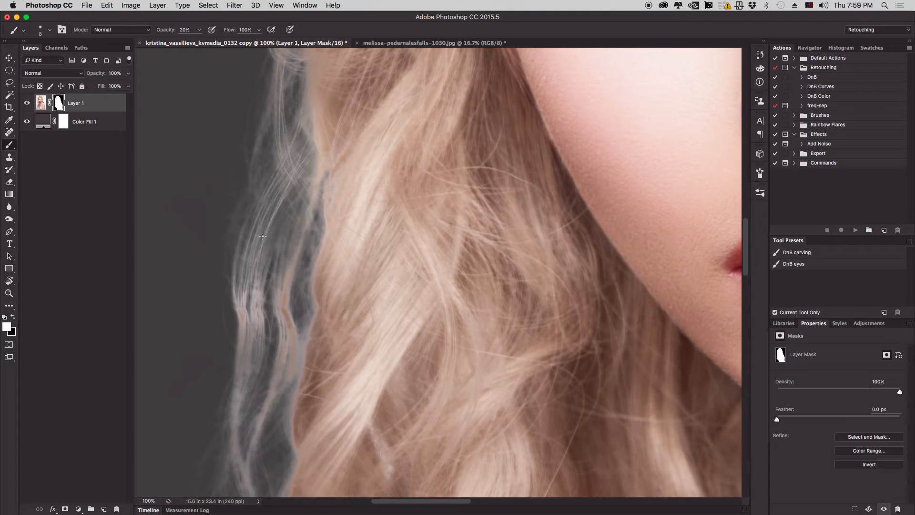
drag(253, 295, 258, 215)
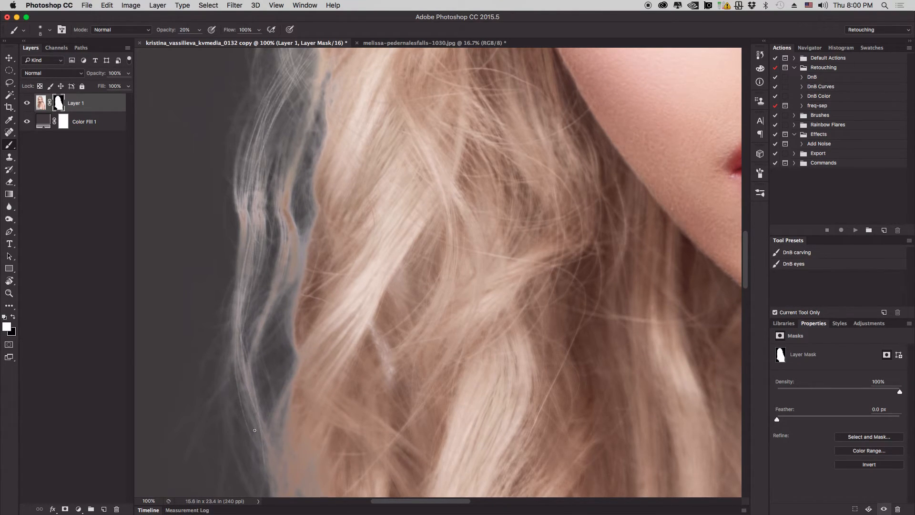
drag(270, 292, 260, 401)
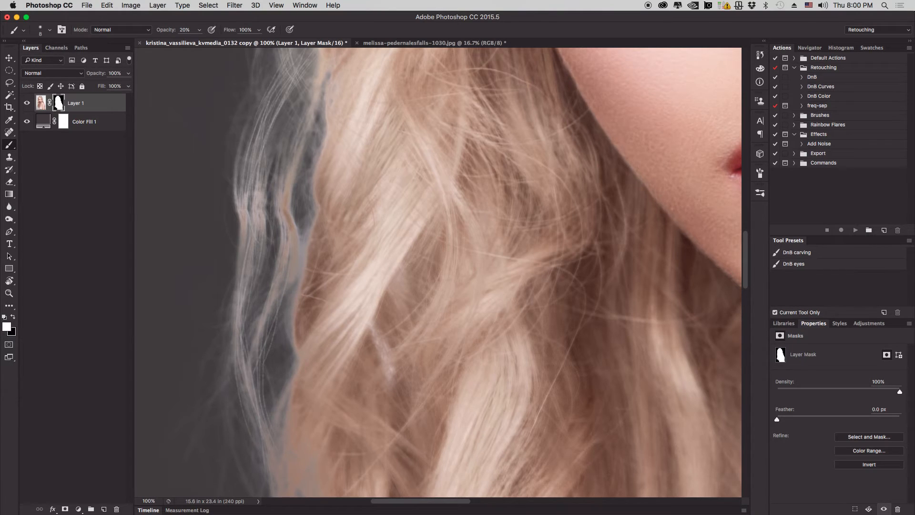
drag(305, 123, 275, 256)
drag(276, 303, 265, 412)
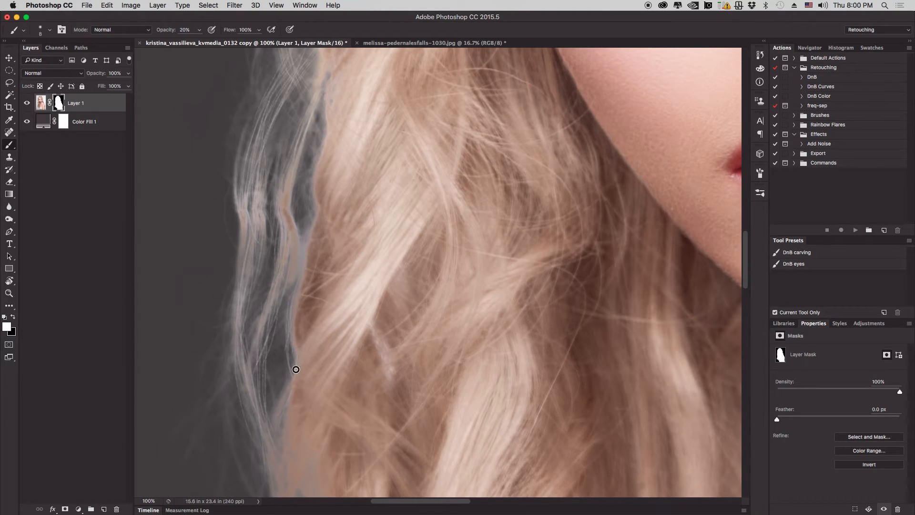
- Paint white strands on the mask where the loose lock rejoins the hair and along the outer edge below it
scroll(295, 369, down, 5)
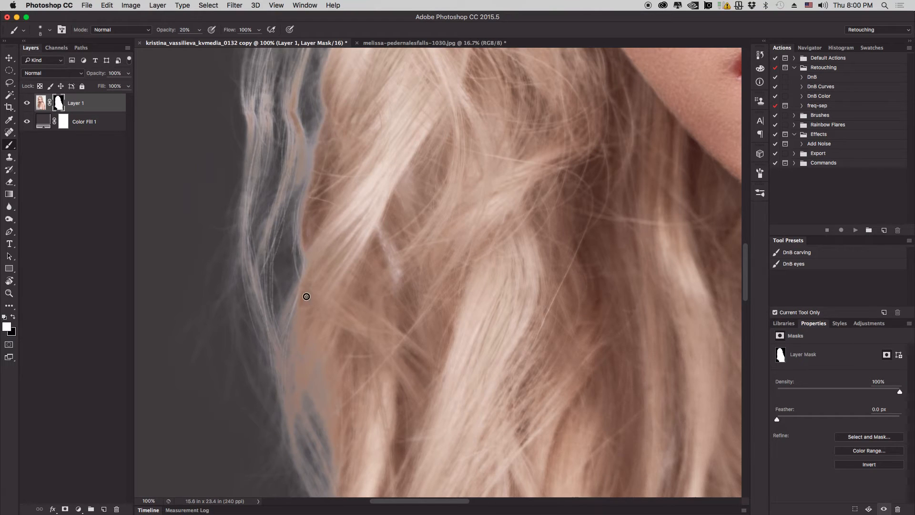
scroll(305, 266, down, 5)
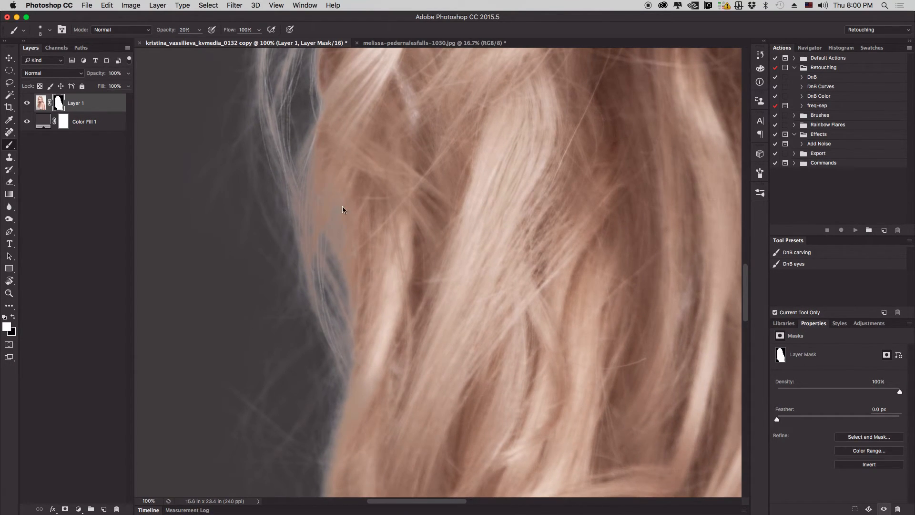
drag(324, 274, 336, 369)
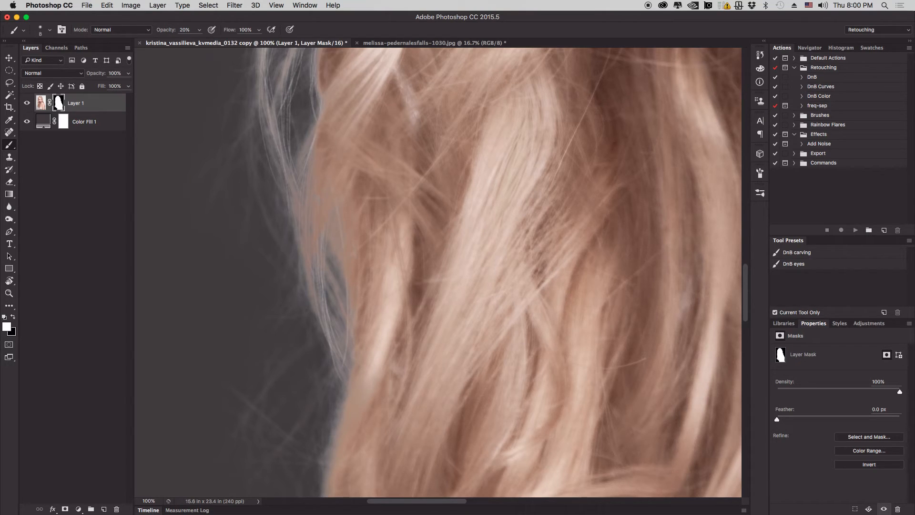
scroll(337, 178, down, 3)
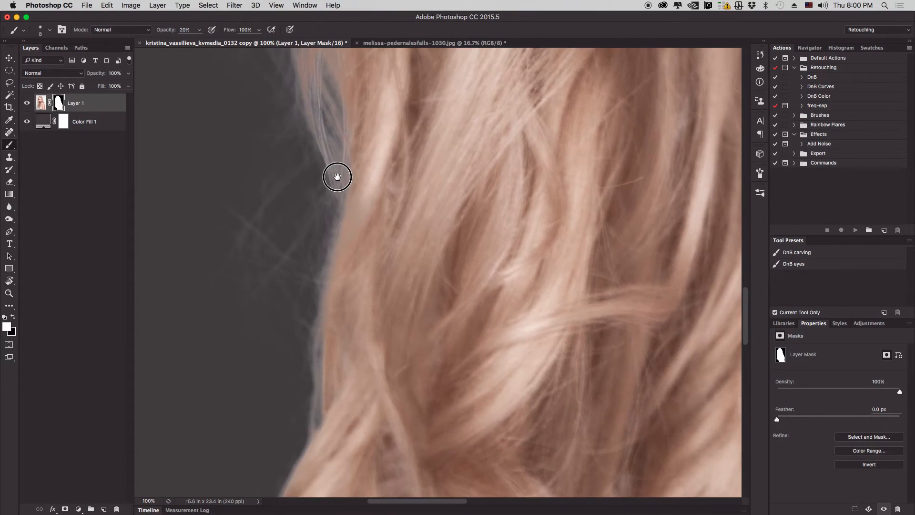
mouse_move(298, 308)
mouse_down()
mouse_move(320, 273)
mouse_move(270, 267)
mouse_up()
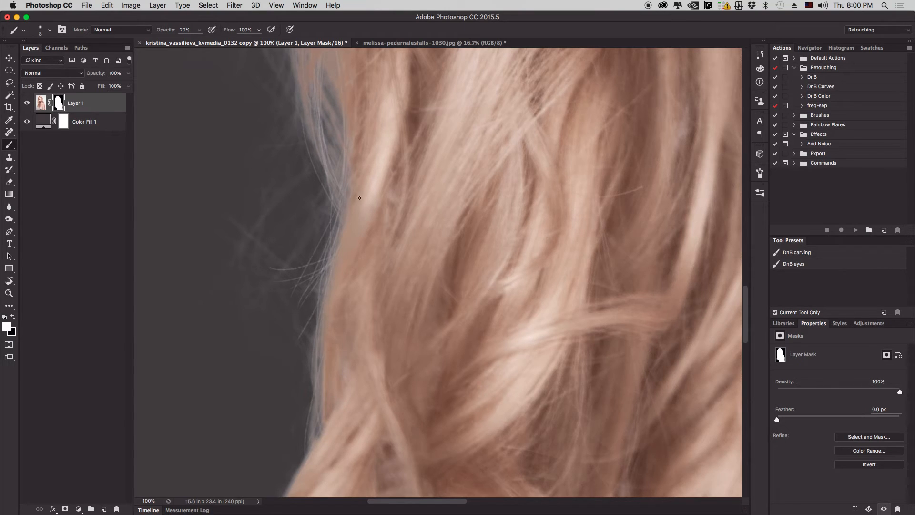
- Undo the last two brush strokes beside the lower hair edge and check the whole portrait
drag(414, 113, 348, 392)
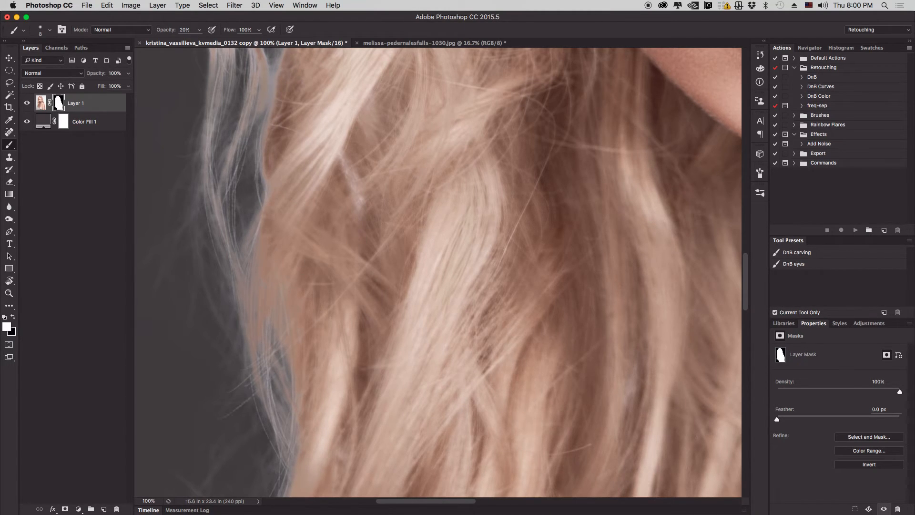
key(super+alt+z)
key(super+alt+z)
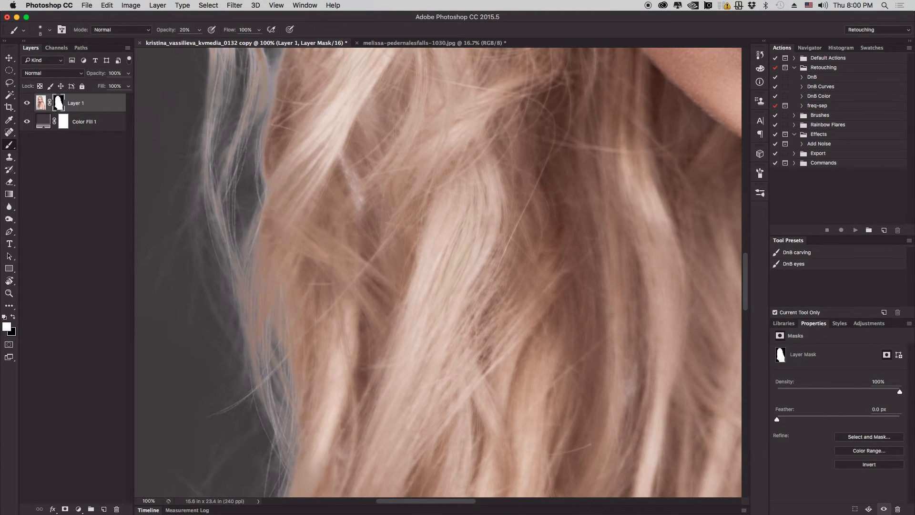
key(super+minus)
key(super+minus)
key(super+minus)
key(super+minus)
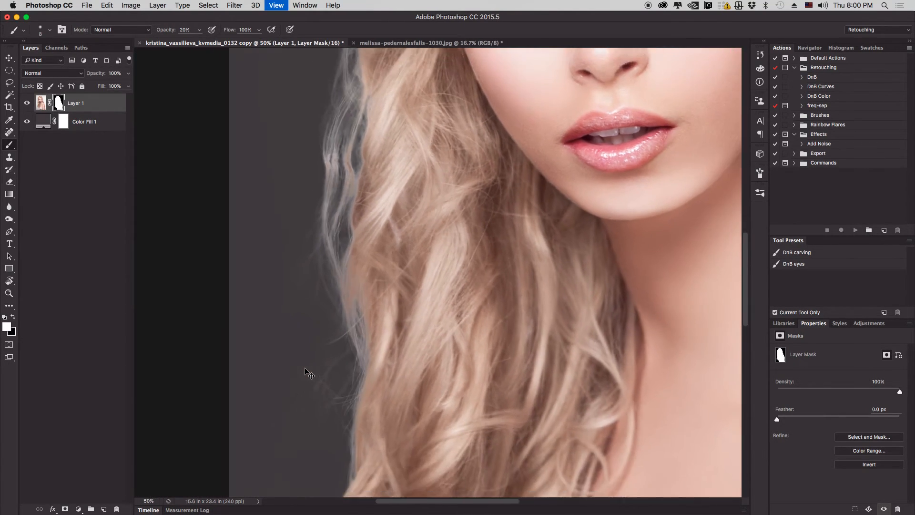
key(super+minus)
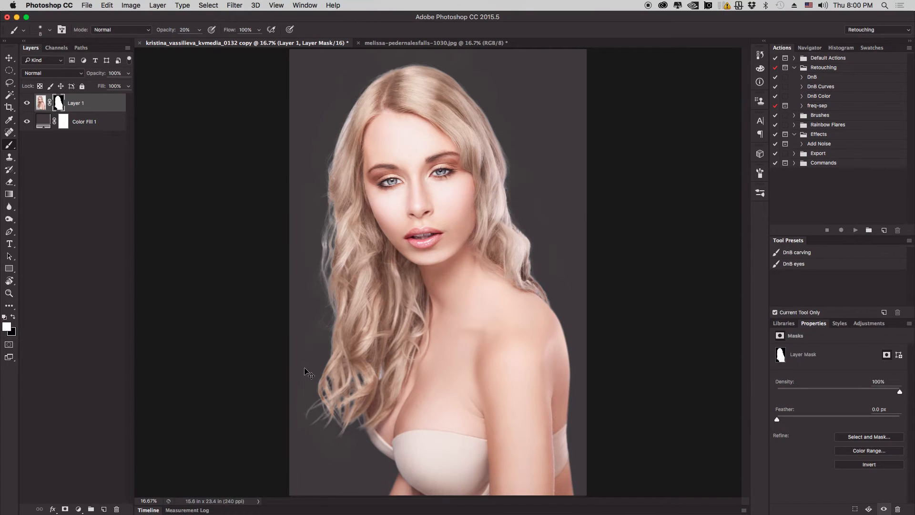
- Set the brush size to 10 px and paint curved flyaway strands on the mask beside the lower outer hair
key(super+plus)
key(super+plus)
key(super+plus)
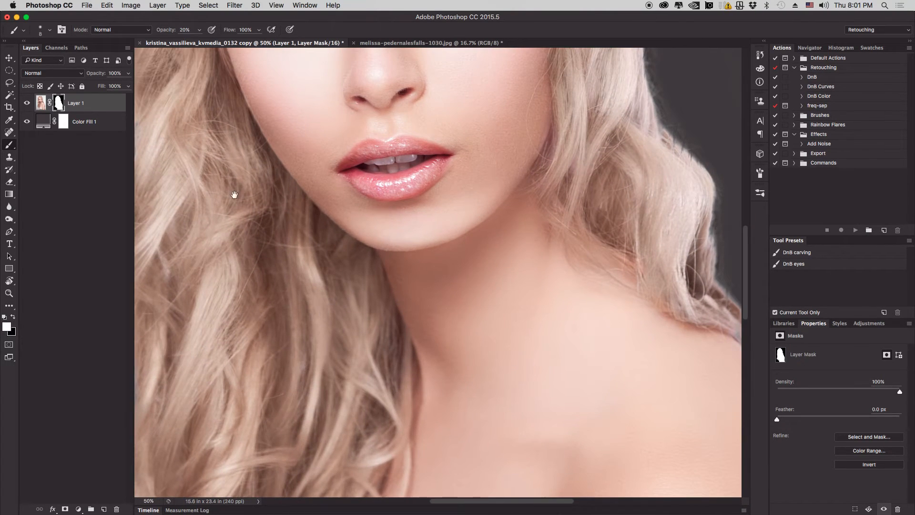
drag(235, 193, 435, 286)
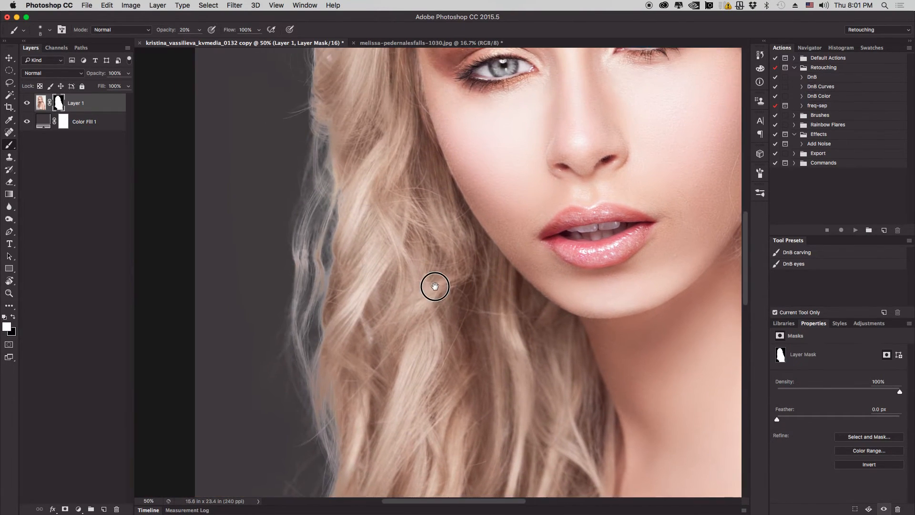
key(bracketright)
key(bracketright)
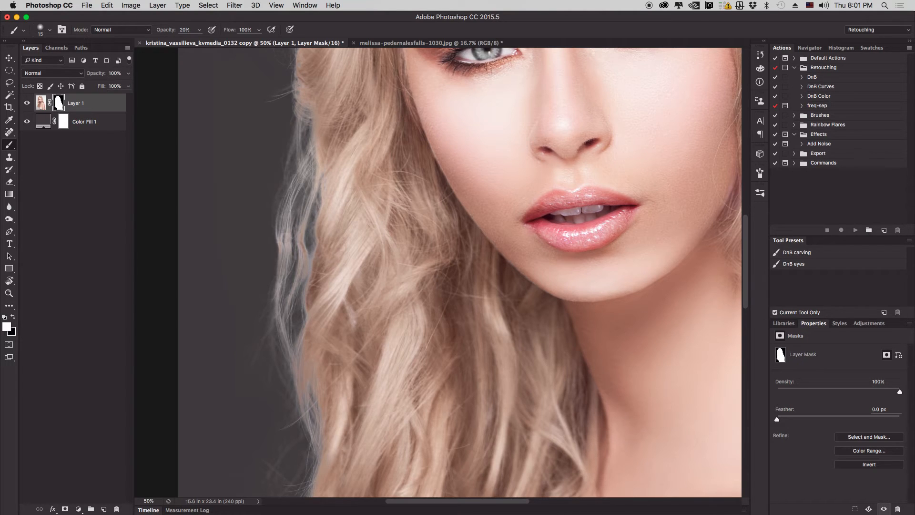
key(bracketleft)
scroll(352, 299, down, 10)
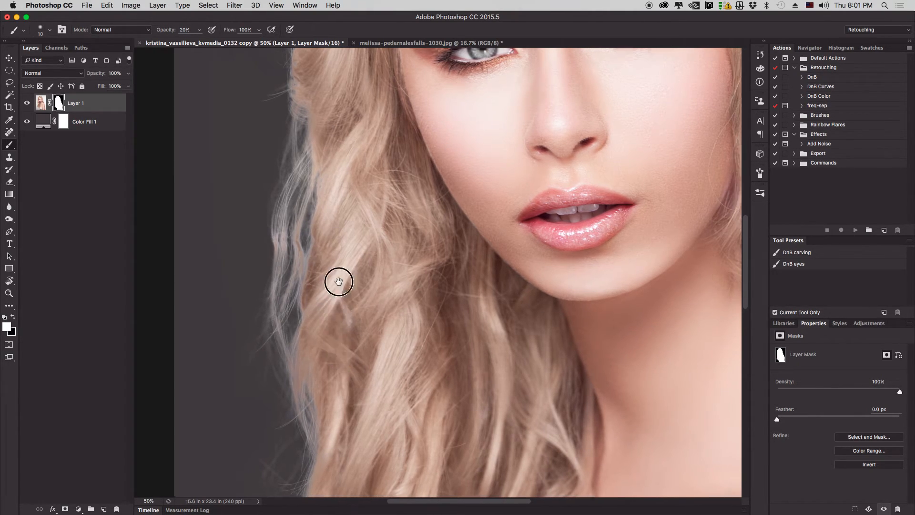
scroll(332, 208, up, 10)
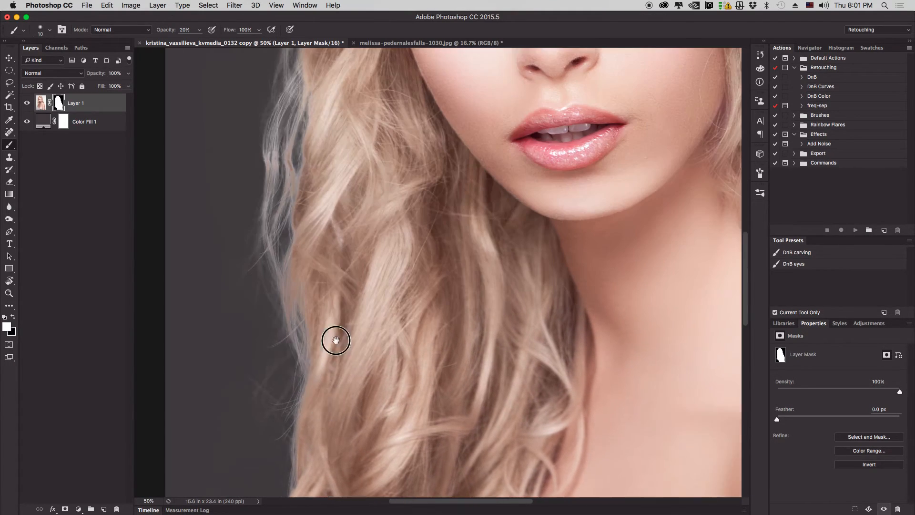
drag(312, 292, 337, 102)
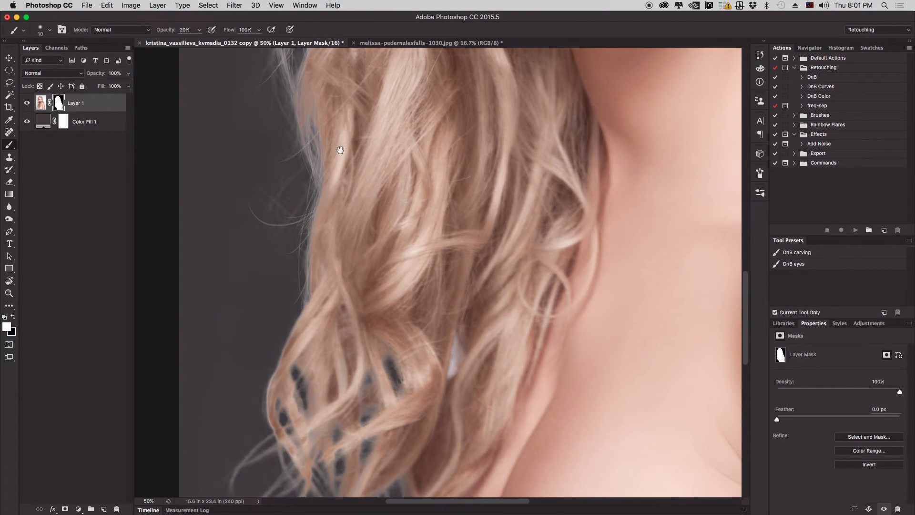
drag(340, 150, 323, 405)
drag(329, 260, 332, 470)
- Paint short white strands with the 10 px brush on the mask along the crown edge beside the hair parting at 200% zoom
key(super+minus)
key(super+minus)
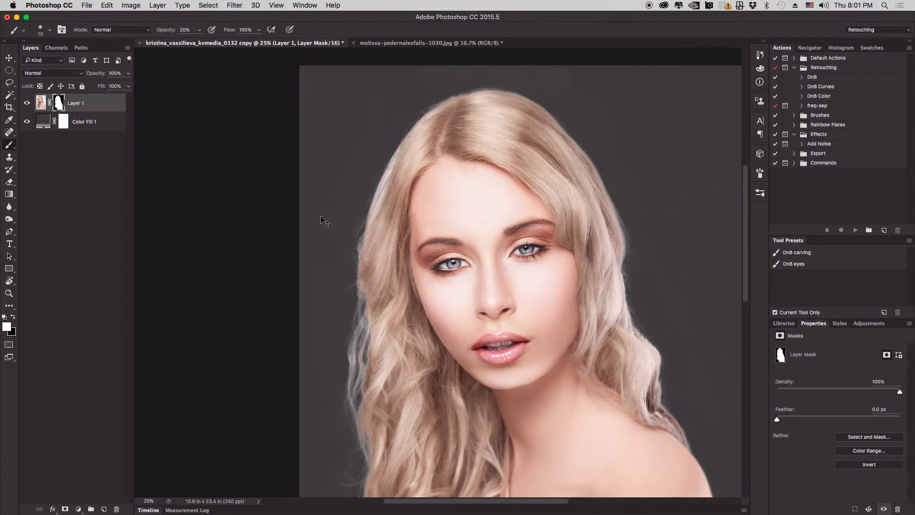
key(super+plus)
key(super+plus)
key(super+plus)
scroll(347, 368, up, 10)
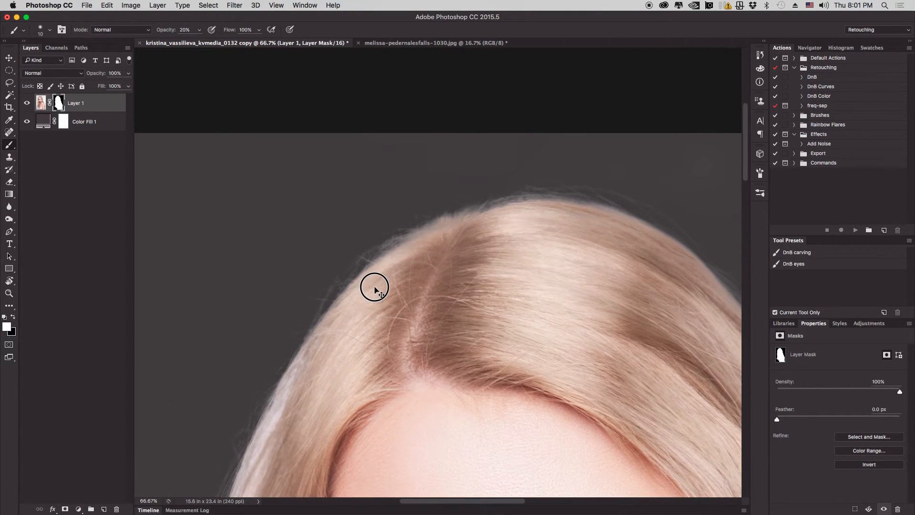
key(super+plus)
key(super+plus)
drag(468, 173, 602, 225)
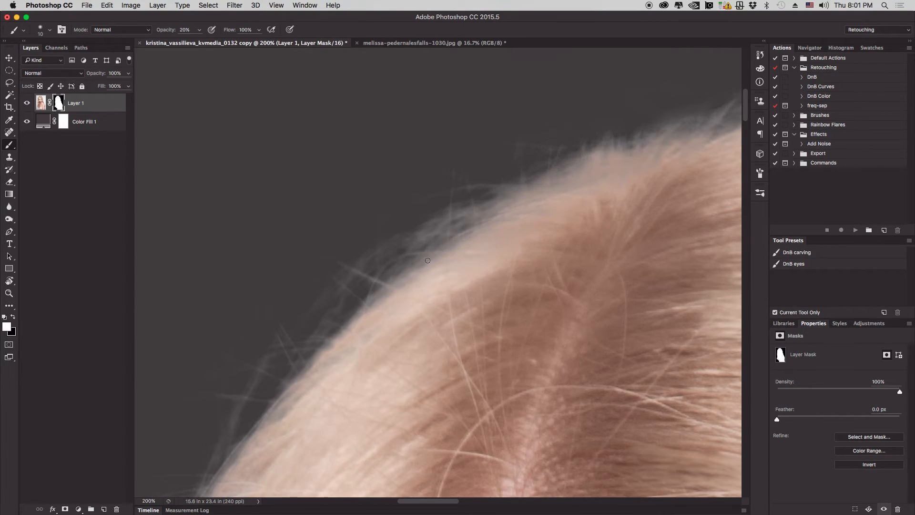
mouse_move(447, 249)
mouse_down()
mouse_move(366, 297)
mouse_move(383, 273)
mouse_move(350, 313)
mouse_up()
drag(413, 269, 332, 336)
drag(385, 286, 305, 357)
drag(349, 325, 262, 418)
drag(344, 342, 470, 256)
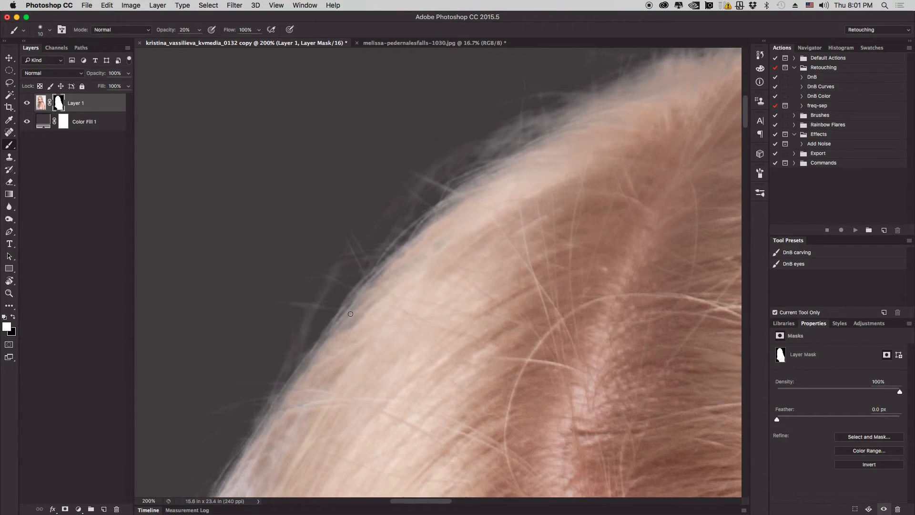
- Extend the fine white mask strands along the crown edge up to the hair parting
drag(460, 202, 350, 315)
mouse_move(569, 165)
mouse_down()
mouse_move(419, 233)
mouse_move(376, 269)
mouse_up()
drag(476, 180, 427, 213)
drag(515, 155, 457, 186)
drag(630, 137, 548, 150)
drag(646, 114, 592, 113)
drag(660, 131, 453, 241)
- Paint longer flyaway strands on the mask arching off the crown beside the parting, undoing and redoing unwanted strokes
mouse_move(467, 196)
mouse_down()
mouse_move(413, 210)
mouse_move(442, 188)
mouse_move(424, 196)
mouse_up()
mouse_move(495, 197)
mouse_down()
mouse_move(425, 196)
mouse_move(485, 211)
mouse_move(379, 232)
mouse_up()
mouse_move(441, 228)
mouse_down()
mouse_move(343, 250)
mouse_move(283, 285)
mouse_up()
drag(424, 242, 350, 262)
drag(456, 210, 304, 258)
key(super+z)
mouse_move(456, 213)
mouse_down()
mouse_move(368, 226)
mouse_move(453, 199)
mouse_move(343, 234)
mouse_up()
drag(440, 200, 314, 254)
drag(425, 209, 246, 296)
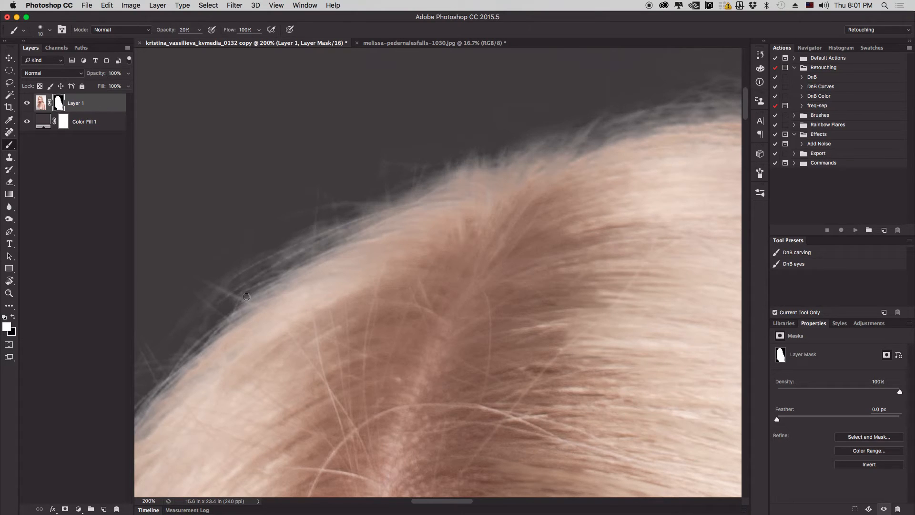
drag(304, 302, 381, 238)
key(super+z)
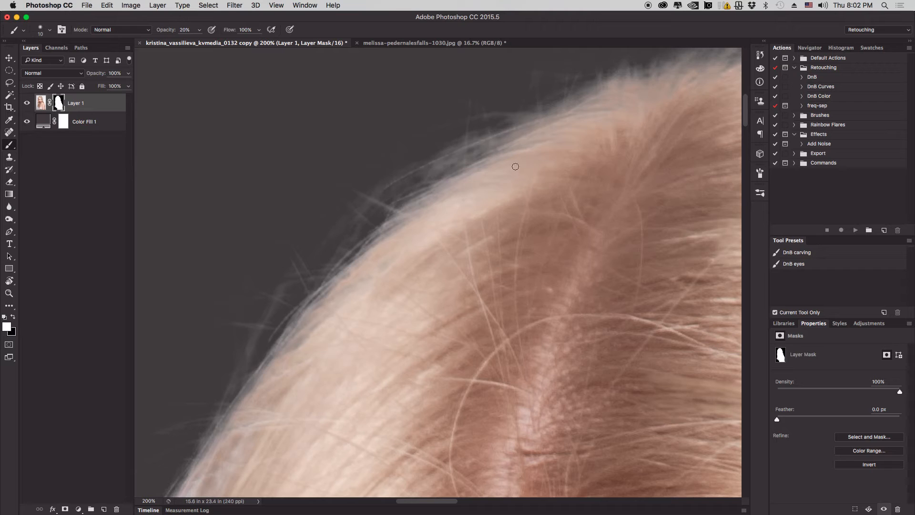
- Paint three long strands on the mask sweeping from the parting down the outside of the crown
drag(566, 123, 291, 289)
mouse_move(518, 138)
mouse_down()
mouse_move(373, 230)
mouse_move(317, 293)
mouse_up()
drag(370, 235, 269, 323)
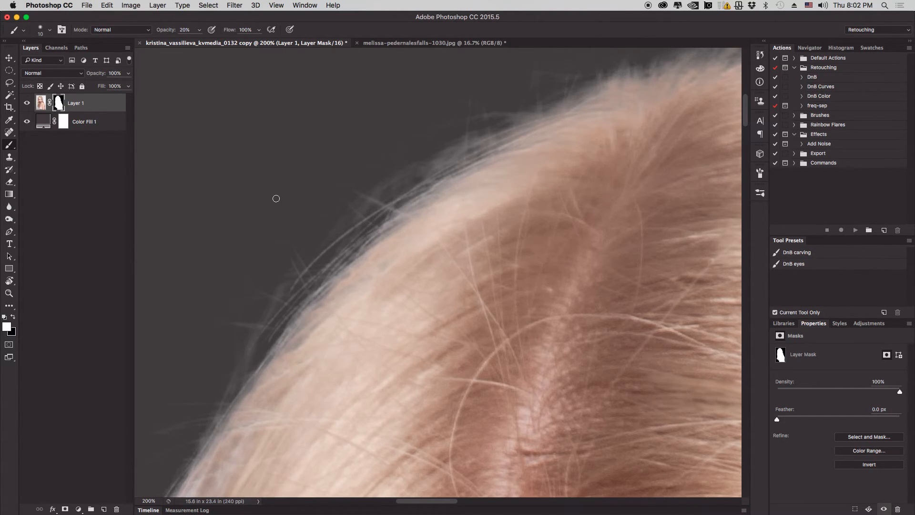
- Enlarge the brush to 15 px and paint white strands on the mask extending sideways from the lowest curl ends
key(super+0)
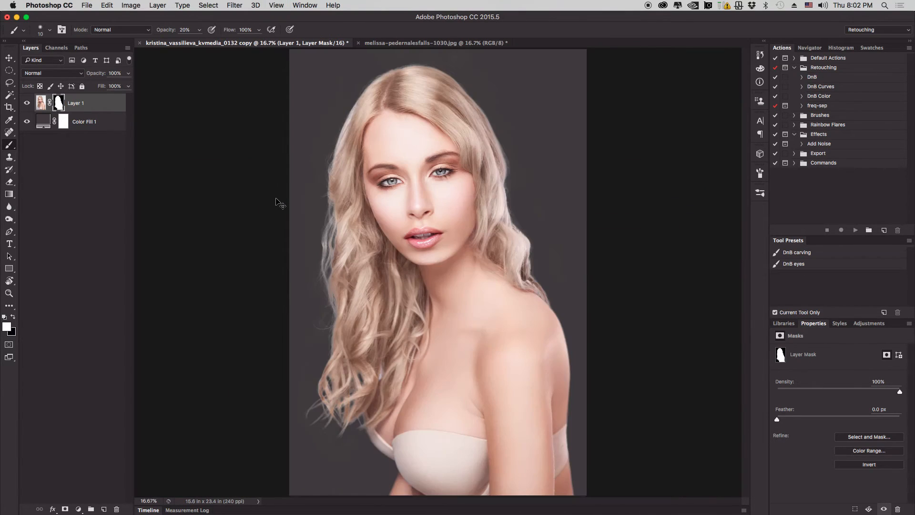
key(super+plus)
key(super+plus)
key(super+plus)
key(super+plus)
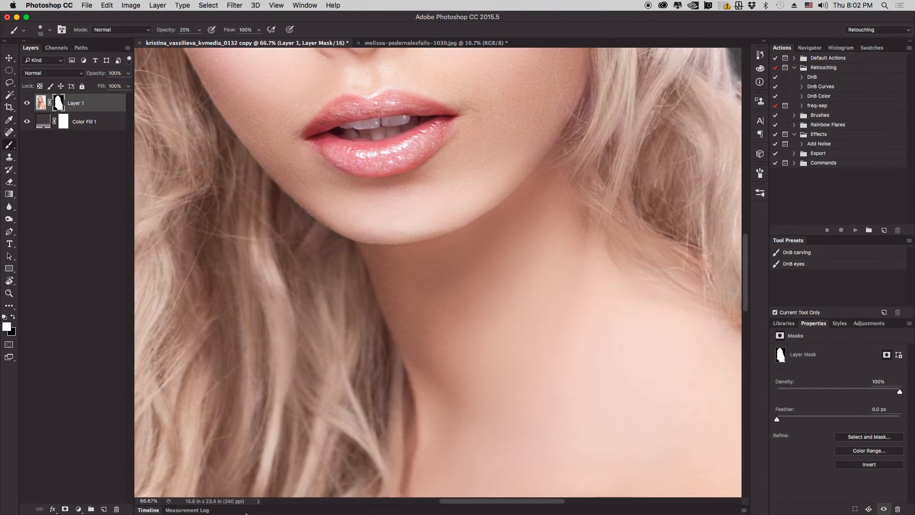
drag(385, 285, 332, 250)
key(])
mouse_move(395, 413)
mouse_down()
mouse_move(473, 381)
mouse_move(462, 373)
mouse_up()
mouse_move(416, 391)
mouse_down()
mouse_move(461, 379)
mouse_move(409, 406)
mouse_up()
key([)
mouse_move(470, 391)
mouse_down()
mouse_move(422, 408)
mouse_move(376, 414)
mouse_move(395, 404)
mouse_move(378, 405)
mouse_up()
mouse_move(450, 381)
mouse_down()
mouse_move(376, 392)
mouse_move(391, 392)
mouse_up()
- Paint thin tapering tips hanging from the lowest curls and short strands in the gap beside the bust on the mask
drag(408, 349, 370, 448)
mouse_move(398, 365)
mouse_down()
mouse_move(358, 443)
mouse_move(338, 437)
mouse_move(347, 429)
mouse_move(357, 474)
mouse_move(367, 456)
mouse_up()
drag(399, 373, 384, 401)
drag(430, 349, 396, 379)
drag(461, 332, 395, 381)
mouse_move(440, 346)
mouse_down()
mouse_move(438, 372)
mouse_move(448, 379)
mouse_up()
drag(445, 339, 446, 365)
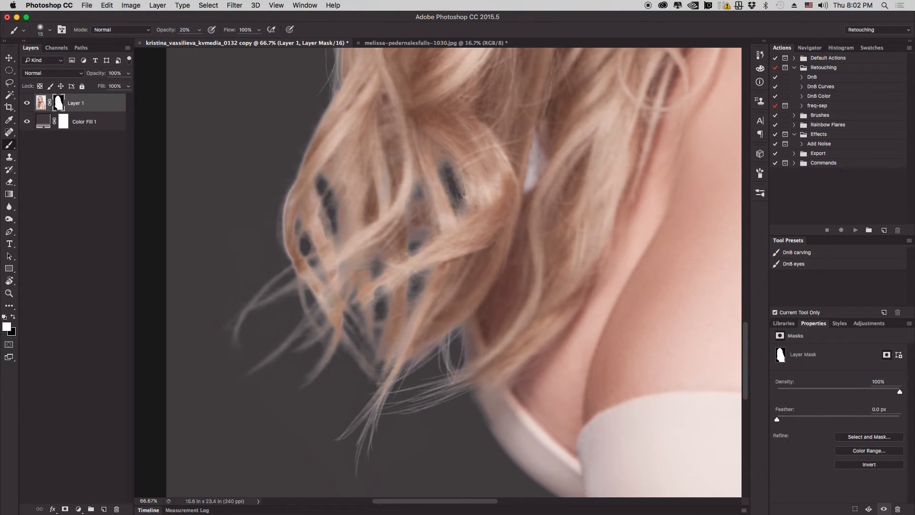
- Set the mask brush to 20 px at 30% opacity for retouching the outer edge of the lowest curls
scroll(484, 326, up, 5)
key(bracketleft)
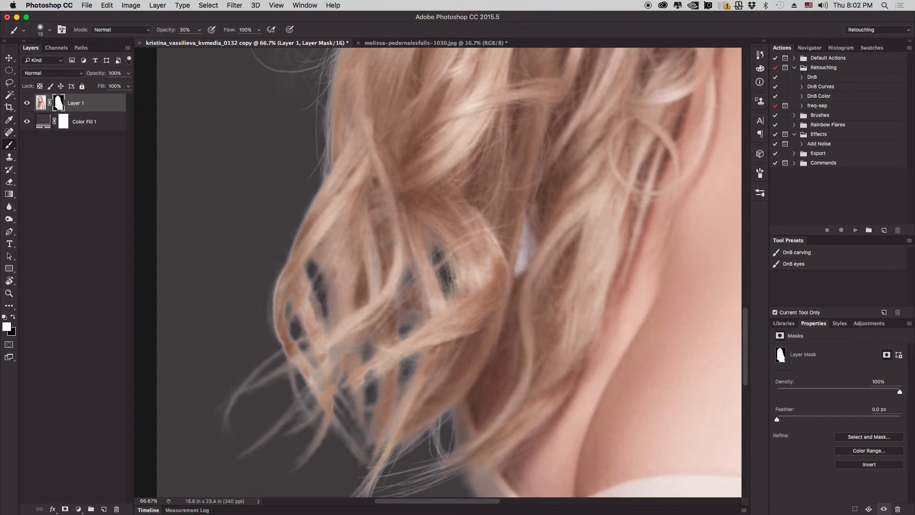
key(bracketright)
scroll(398, 413, up, 10)
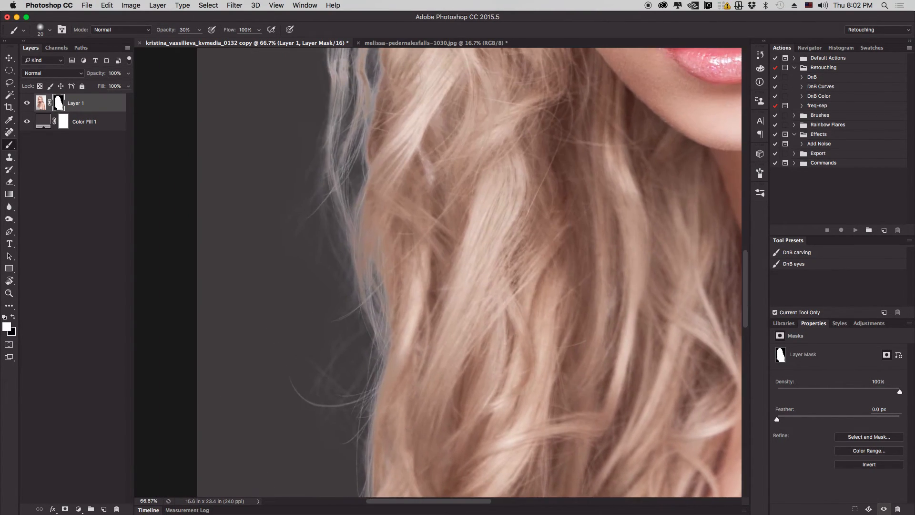
scroll(351, 218, down, 10)
scroll(357, 248, up, 3)
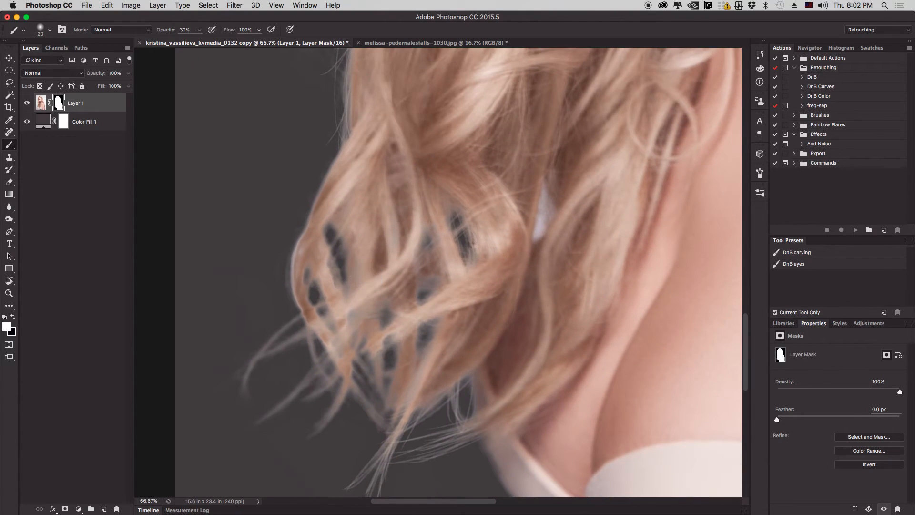
drag(291, 257, 289, 291)
key(super+z)
key(super+z)
- Paint thin strands on the mask along the outermost curl tip with the canvas rotated, undoing rejected strokes, and return the canvas upright
key(r)
drag(465, 204, 546, 263)
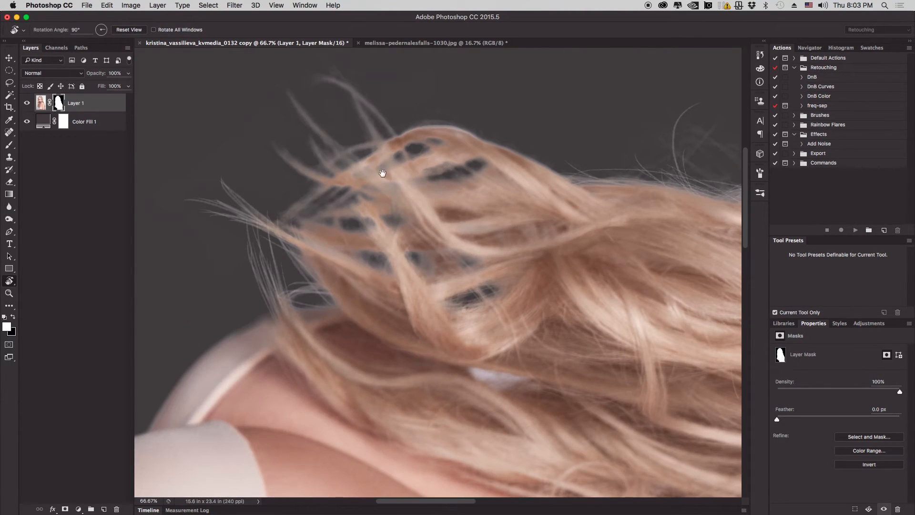
drag(456, 191, 460, 242)
key(b)
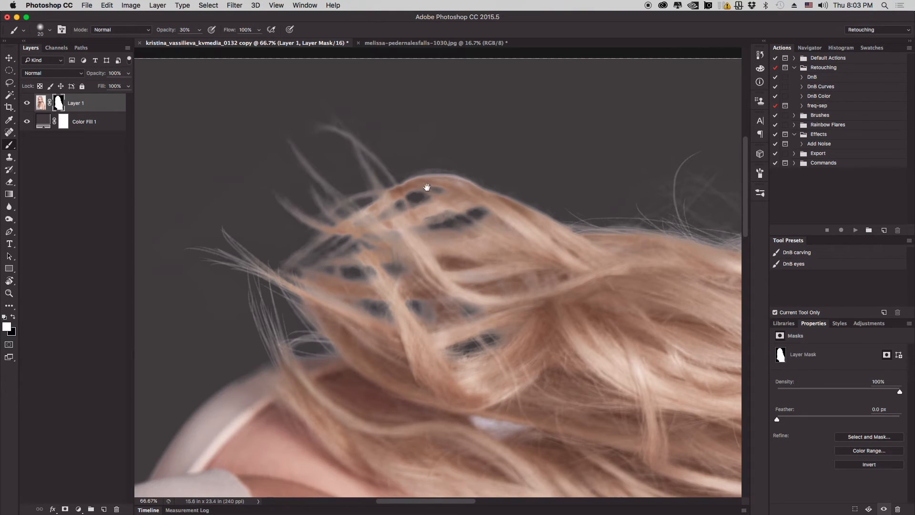
drag(382, 140, 382, 303)
drag(365, 236, 391, 293)
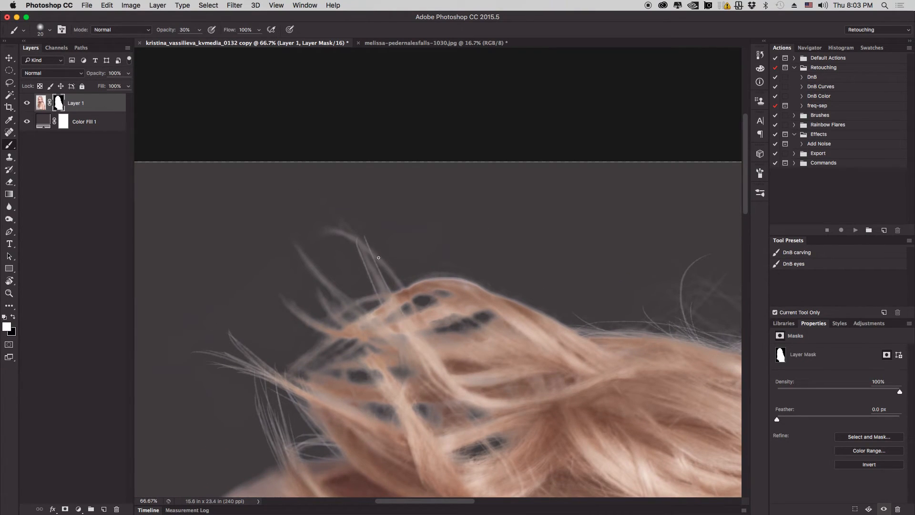
key(super+alt+z)
key(super+alt+z)
drag(356, 241, 388, 293)
key(super+alt+z)
key(super+alt+z)
key(super+alt+z)
drag(358, 242, 376, 278)
key(r)
mouse_move(591, 282)
mouse_down()
mouse_move(429, 304)
mouse_move(555, 217)
mouse_move(460, 143)
mouse_move(418, 167)
mouse_up()
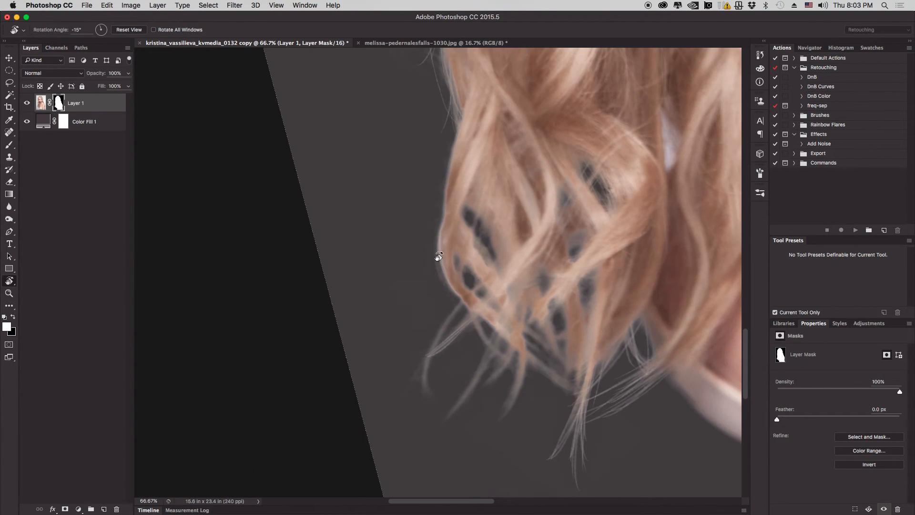
key(b)
mouse_move(439, 242)
mouse_down()
mouse_move(439, 268)
mouse_move(466, 230)
mouse_move(482, 228)
mouse_up()
key(r)
key(b)
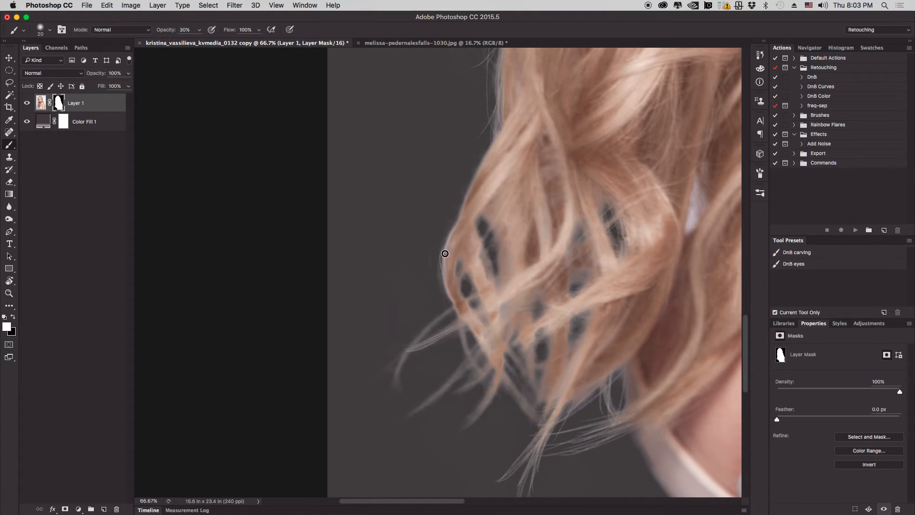
drag(444, 247, 449, 298)
key(super+z)
key(super+z)
key(super+z)
- Paint fine white strands on the mask down the outermost bulge of the lower curl with a 15 px brush
key(super+equal)
key(super+equal)
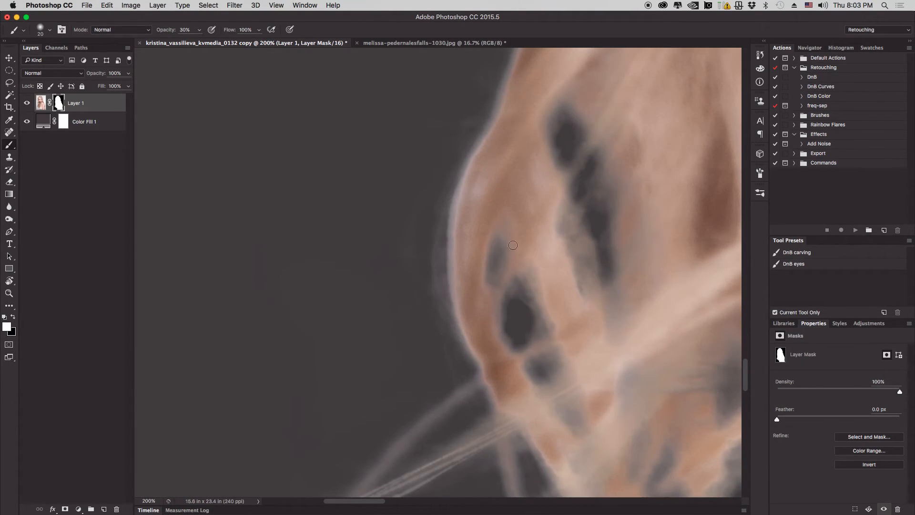
key(bracketleft)
mouse_move(460, 182)
mouse_down()
mouse_move(453, 292)
mouse_move(450, 257)
mouse_move(458, 336)
mouse_up()
drag(453, 209, 470, 346)
drag(446, 257, 476, 362)
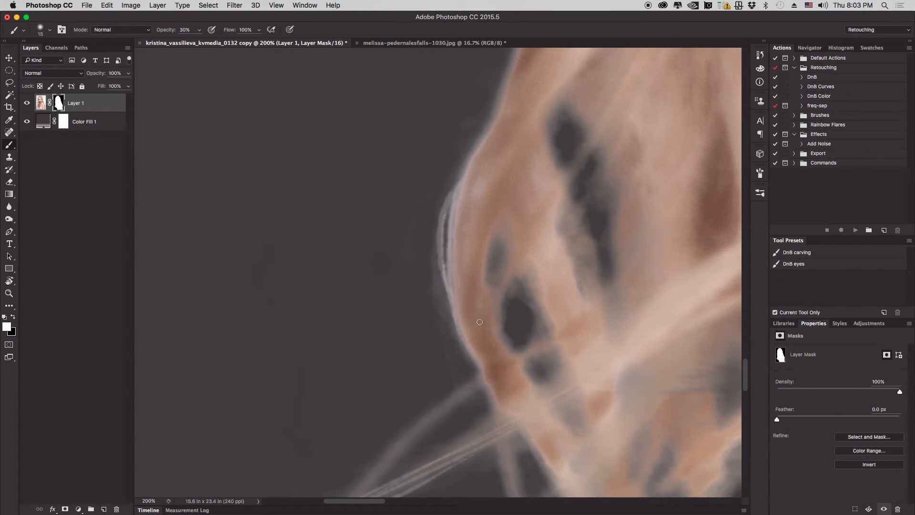
- Paint thin 10 px strands on the mask across the small dark gaps inside the curl and past its outer edge
drag(499, 236, 494, 287)
key(bracketleft)
key(bracketleft)
drag(495, 227, 488, 286)
key(bracketright)
drag(506, 341, 516, 267)
mouse_move(517, 258)
mouse_down()
mouse_move(503, 337)
mouse_move(523, 272)
mouse_up()
drag(541, 305, 517, 353)
drag(546, 315, 457, 388)
drag(538, 354, 465, 412)
drag(523, 252, 536, 339)
drag(549, 337, 532, 251)
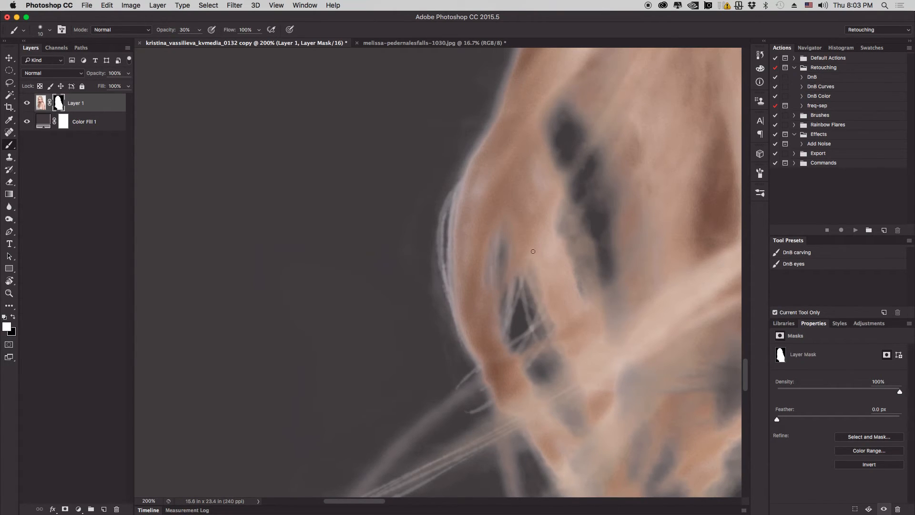
- Paint wispy strands on the mask over the outer curl tips and into the upper gap of the curl
scroll(535, 327, down, 3)
key(super+minus)
key(super+minus)
key(])
mouse_move(473, 270)
mouse_down()
mouse_move(409, 319)
mouse_move(425, 316)
mouse_up()
mouse_move(460, 302)
mouse_down()
mouse_move(448, 309)
mouse_move(468, 320)
mouse_move(444, 358)
mouse_up()
mouse_move(487, 327)
mouse_down()
mouse_move(429, 388)
mouse_move(454, 348)
mouse_up()
mouse_move(451, 275)
mouse_down()
mouse_move(418, 337)
mouse_move(421, 308)
mouse_move(455, 283)
mouse_up()
drag(501, 265, 488, 354)
drag(503, 305, 493, 387)
drag(496, 261, 486, 384)
key([)
mouse_move(482, 186)
mouse_down()
mouse_move(481, 229)
mouse_move(479, 205)
mouse_move(493, 212)
mouse_up()
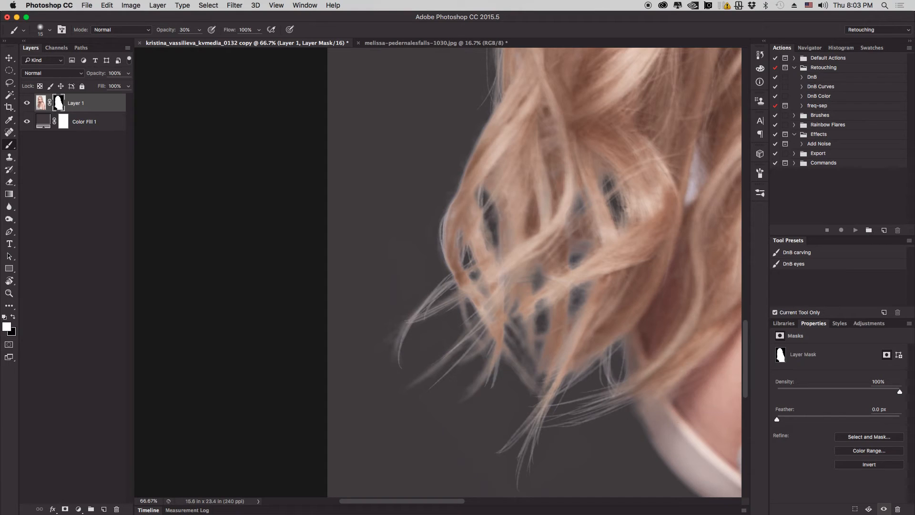
- Paint short crossing strands on the mask over the gaps in the middle of the lowest curl ends
drag(510, 309, 509, 353)
drag(512, 306, 526, 354)
drag(510, 309, 531, 344)
drag(533, 271, 514, 367)
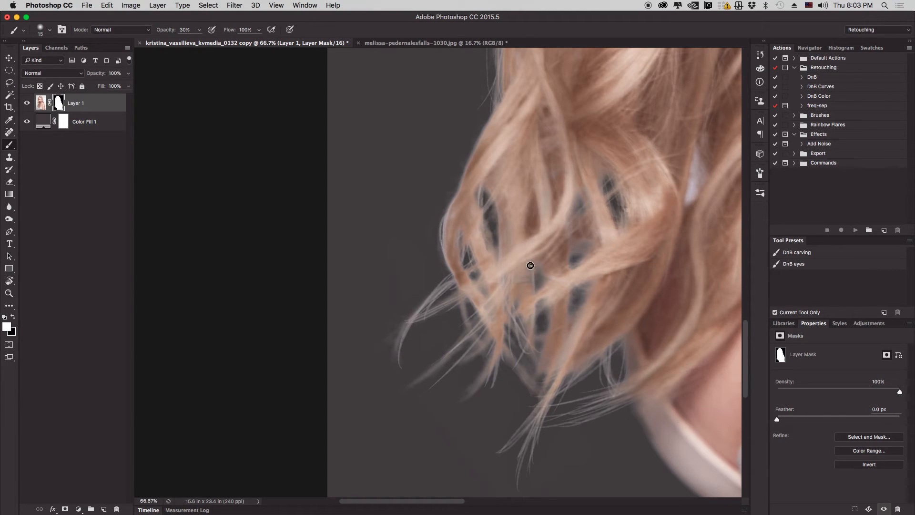
drag(518, 240, 528, 360)
drag(520, 293, 510, 355)
- Enlarge the brush to 20 px and paint strands on the mask around the underside and outer tips of the lowest curls
key(bracketright)
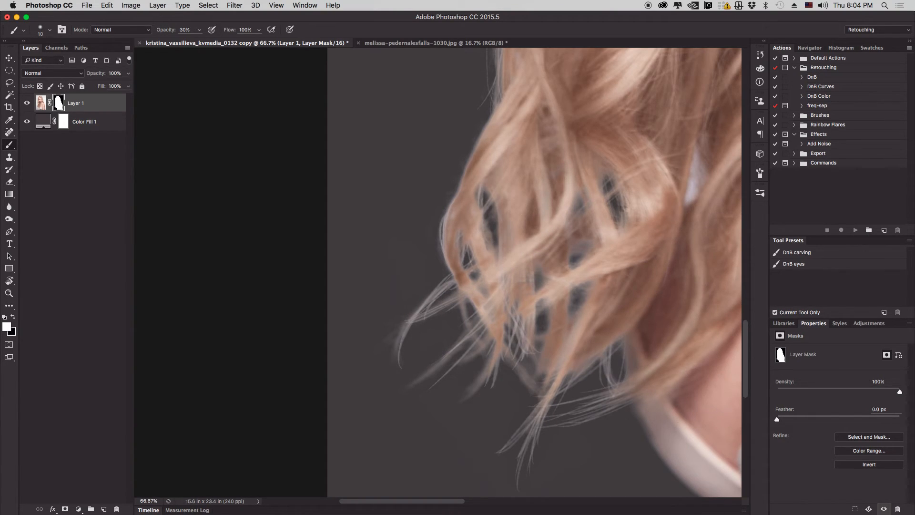
key(bracketright)
key(bracketright)
mouse_move(533, 401)
mouse_down()
mouse_move(544, 363)
mouse_move(513, 431)
mouse_up()
mouse_move(523, 383)
mouse_down()
mouse_move(495, 332)
mouse_move(523, 272)
mouse_up()
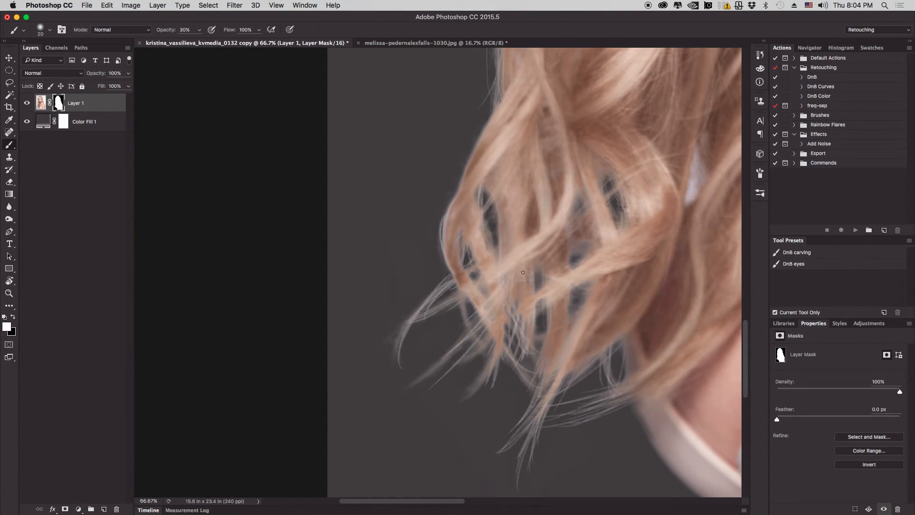
mouse_move(459, 288)
mouse_down()
mouse_move(473, 349)
mouse_move(471, 328)
mouse_move(483, 342)
mouse_up()
drag(486, 315, 453, 351)
- Paint a strand on the mask down through the dark gaps on the inner side of the curl and return the brush to 15 px
key(bracketright)
drag(567, 239, 559, 354)
key(bracketleft)
key(bracketright)
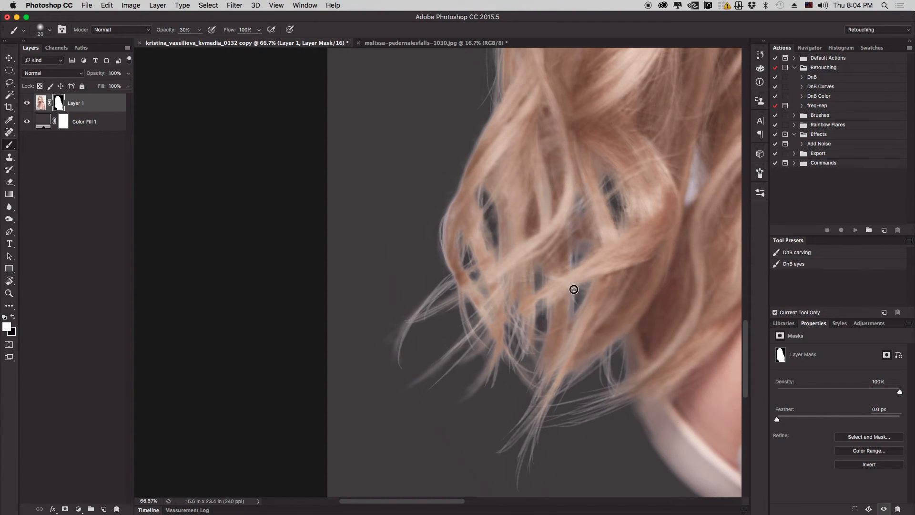
key(bracketleft)
- Inspect the whole portrait cutout and the hair edge above the far shoulder
key(super+minus)
key(super+minus)
key(super+minus)
key(super+minus)
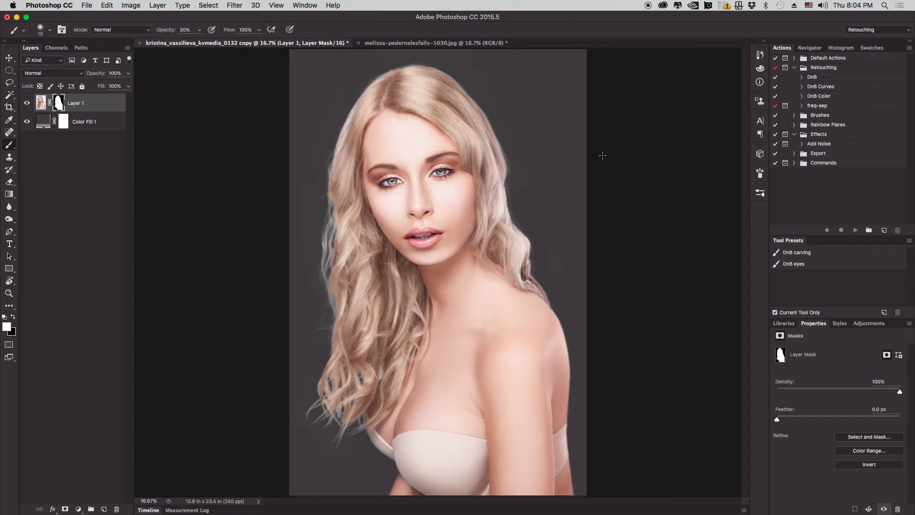
key(super+plus)
key(super+plus)
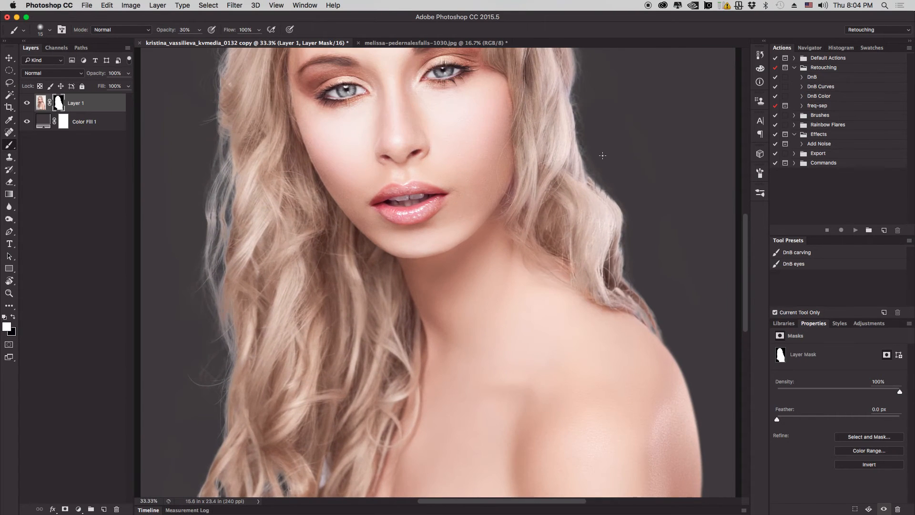
key(super+plus)
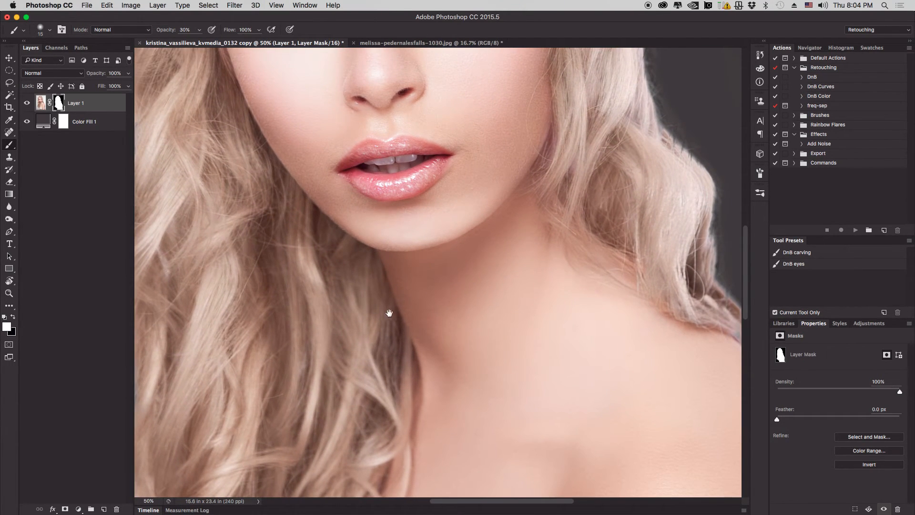
scroll(388, 310, right, 10)
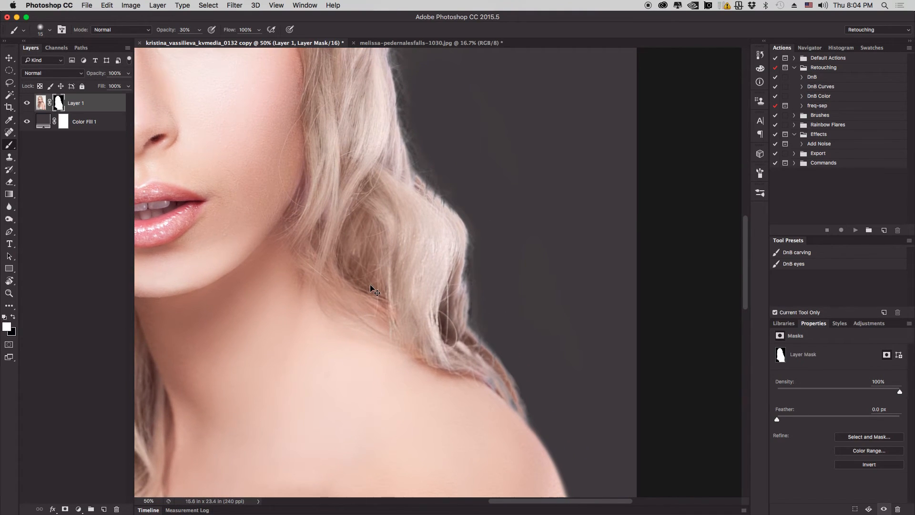
key(super+plus)
drag(237, 376, 151, 359)
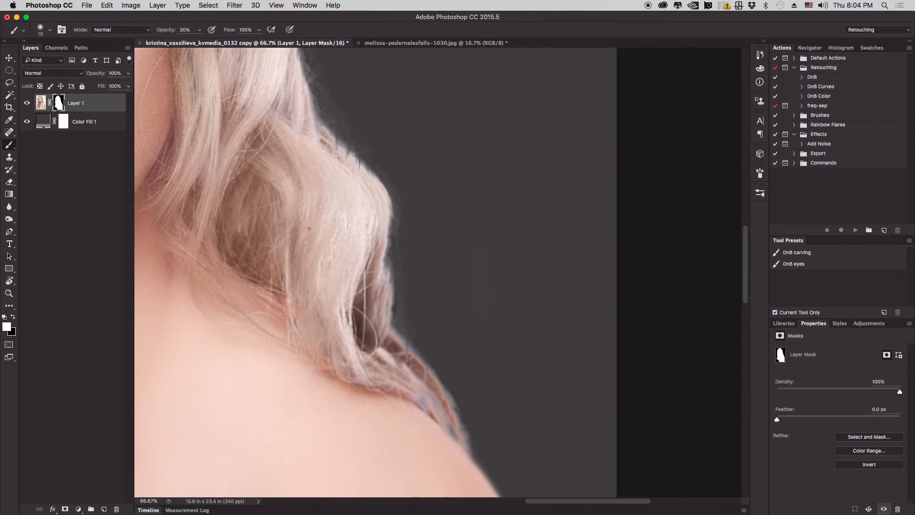
- Paint fine strands on the mask down the outer edge of the shoulder-side curl, undoing the rejected first stroke and using a 15 px brush
scroll(412, 286, right, 2)
key(bracketright)
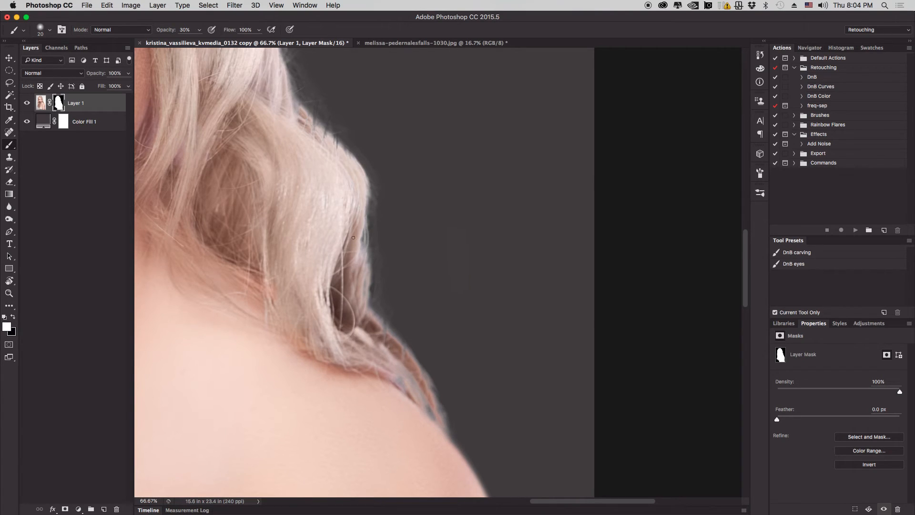
drag(342, 263, 375, 219)
key(super+alt+z)
key(super+alt+z)
drag(367, 225, 369, 301)
key(bracketleft)
drag(376, 269, 369, 303)
drag(371, 239, 370, 303)
mouse_move(374, 270)
mouse_down()
mouse_move(368, 306)
mouse_move(396, 337)
mouse_up()
mouse_move(376, 305)
mouse_down()
mouse_move(380, 317)
mouse_move(370, 314)
mouse_up()
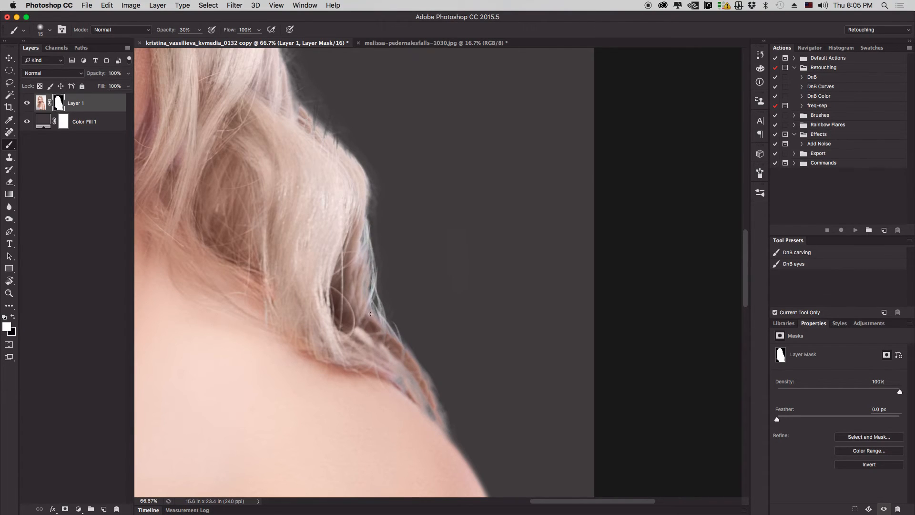
- Paint thin strands on the mask along the tapering hair end that rests on the shoulder
mouse_move(420, 362)
mouse_down()
mouse_move(447, 418)
mouse_move(374, 298)
mouse_up()
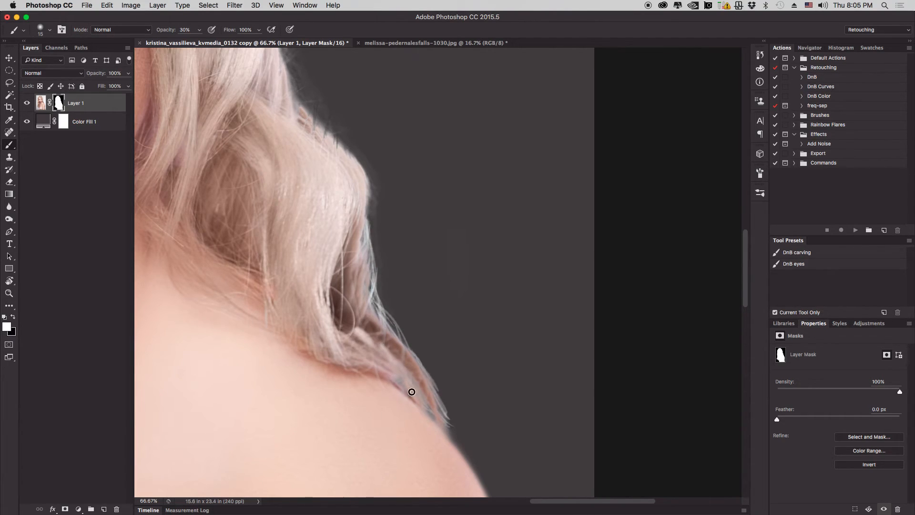
drag(436, 400, 447, 427)
drag(433, 383, 448, 436)
- Paint thin arching strands on the mask over the notch above the shoulder-side curl with a 10 px brush, undoing rejected strokes
mouse_move(369, 246)
mouse_down()
mouse_move(365, 186)
mouse_move(405, 325)
mouse_up()
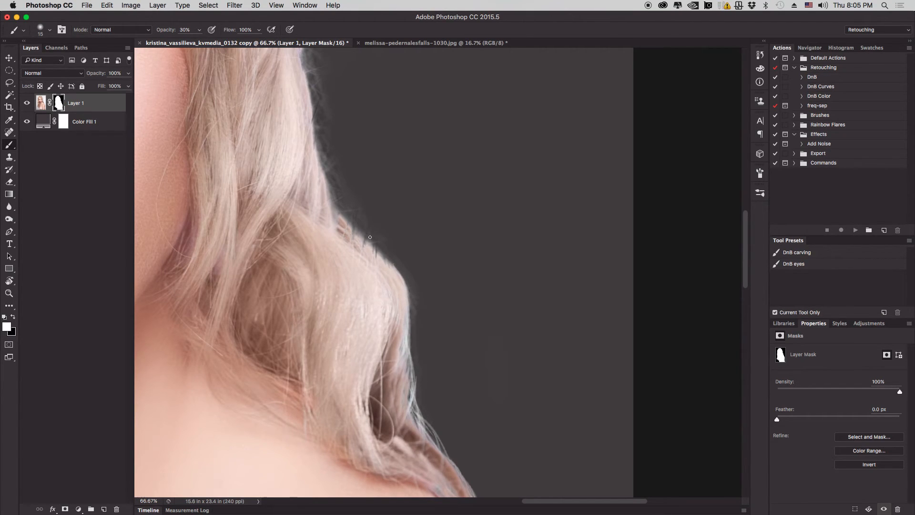
key(super+equal)
drag(378, 157, 378, 306)
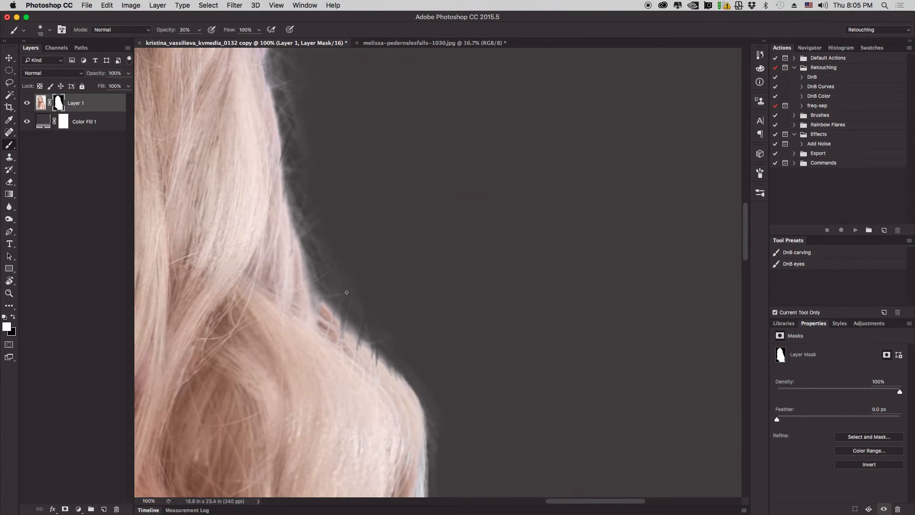
mouse_move(344, 281)
mouse_down()
mouse_move(342, 336)
mouse_move(335, 249)
mouse_up()
drag(345, 291, 306, 242)
key(alt+super+z)
key(alt+super+z)
key(alt+super+z)
key(alt+super+z)
mouse_move(302, 246)
mouse_down()
mouse_move(335, 357)
mouse_move(309, 244)
mouse_up()
mouse_move(343, 323)
mouse_down()
mouse_move(330, 272)
mouse_move(339, 276)
mouse_up()
mouse_move(345, 321)
mouse_down()
mouse_move(325, 258)
mouse_move(304, 237)
mouse_up()
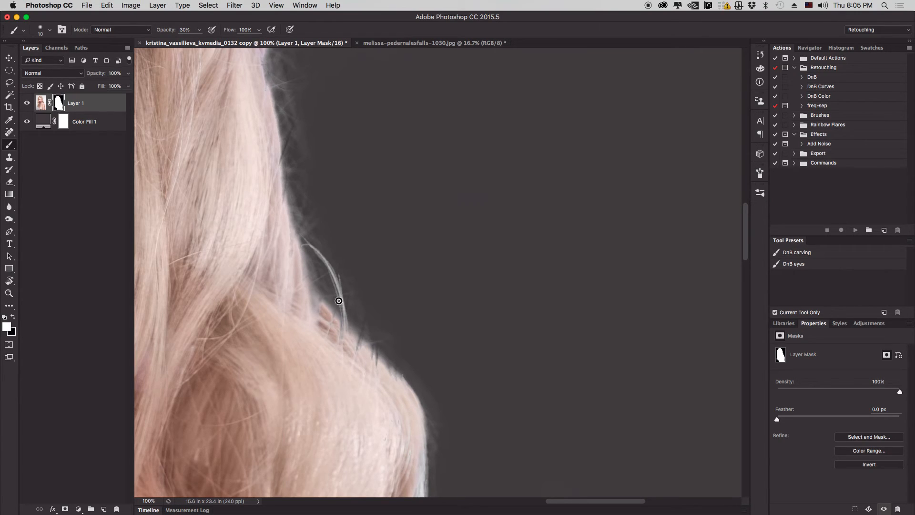
- Build up more curved flyaway strands on the mask from the straight hair across the notch to the top of the curl
mouse_move(358, 340)
mouse_down()
mouse_move(356, 287)
mouse_move(331, 254)
mouse_up()
drag(353, 303, 295, 232)
mouse_move(339, 264)
mouse_down()
mouse_move(291, 230)
mouse_move(354, 332)
mouse_move(349, 275)
mouse_up()
drag(359, 343, 364, 311)
mouse_move(376, 364)
mouse_down()
mouse_move(351, 294)
mouse_move(321, 253)
mouse_up()
drag(355, 301, 298, 233)
drag(376, 357, 354, 293)
mouse_move(397, 371)
mouse_down()
mouse_move(340, 291)
mouse_move(308, 265)
mouse_move(350, 322)
mouse_move(312, 254)
mouse_move(333, 314)
mouse_move(307, 247)
mouse_move(317, 303)
mouse_move(316, 253)
mouse_move(285, 193)
mouse_move(301, 229)
mouse_up()
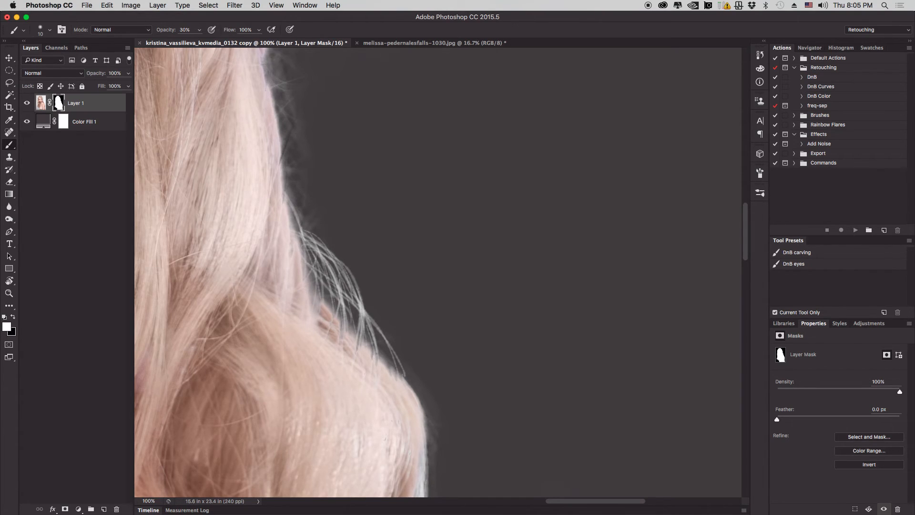
mouse_move(367, 339)
mouse_down()
mouse_move(373, 372)
mouse_move(371, 337)
mouse_move(394, 367)
mouse_up()
drag(310, 240, 312, 301)
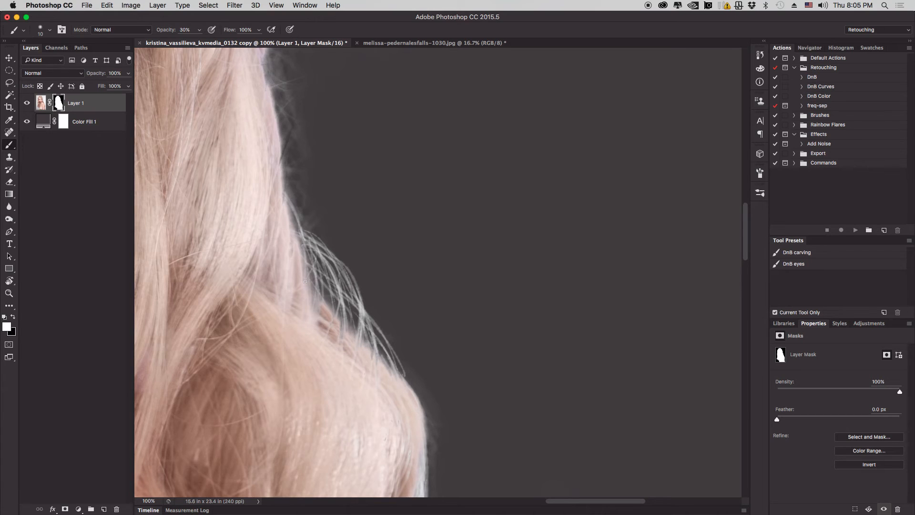
- Examine the shoulder-side hair edge and the crown at several magnifications for areas that need more strands
key(super+minus)
key(super+minus)
key(super+minus)
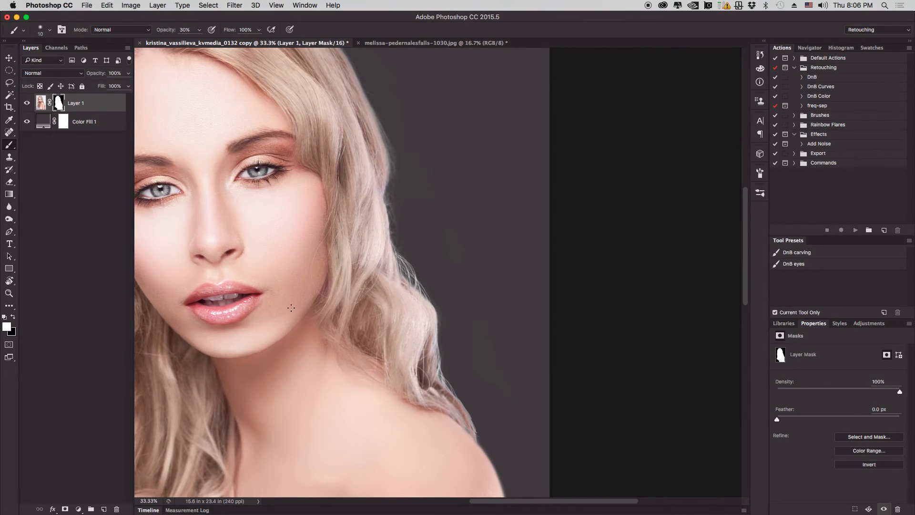
mouse_move(355, 238)
mouse_down()
mouse_move(323, 356)
mouse_move(314, 355)
mouse_up()
key(super+plus)
key(super+plus)
key(super+plus)
drag(133, 318, 225, 130)
drag(243, 302, 213, 163)
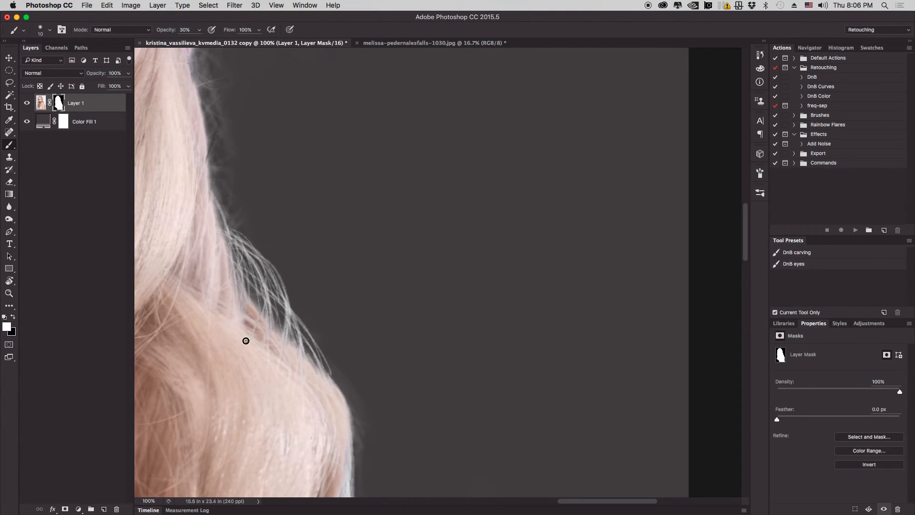
key(super+minus)
key(super+minus)
key(super+minus)
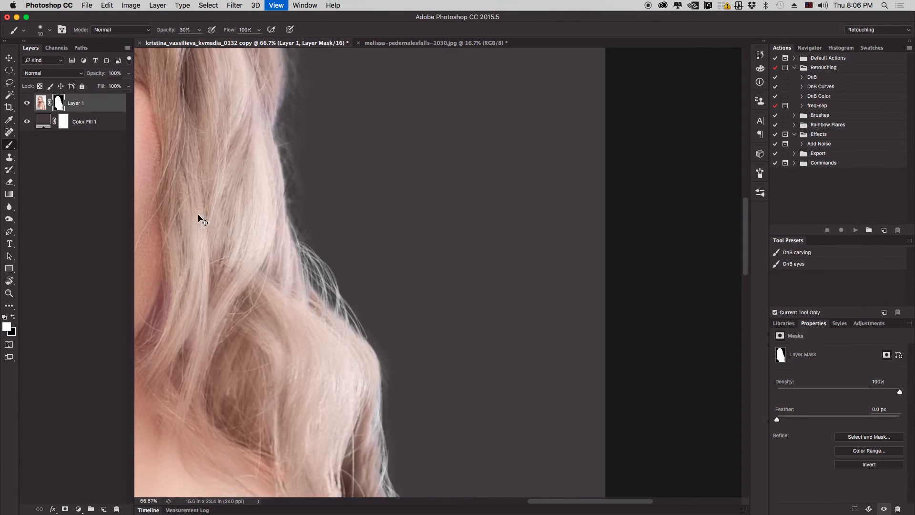
key(super+minus)
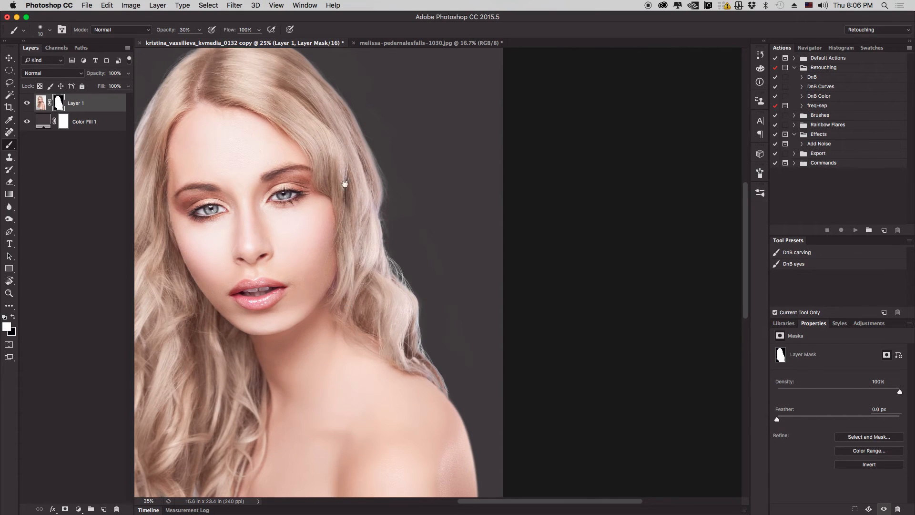
drag(345, 184, 324, 247)
- Paint fine strands on the mask along the straight hair edge above the shoulder-side curl with a 9 px brush, undoing rejected strokes
key(bracketright)
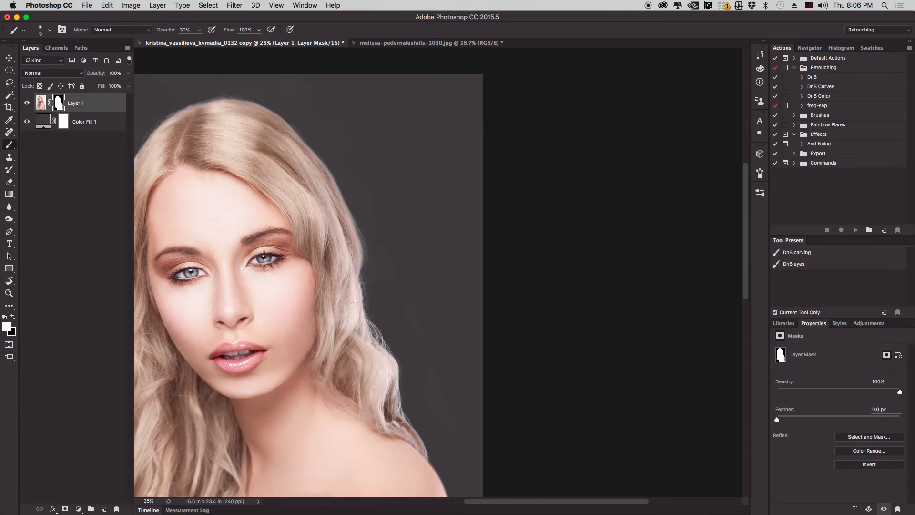
key(super+plus)
key(super+plus)
key(super+plus)
drag(300, 267, 323, 240)
key(alt+super+z)
key(alt+super+z)
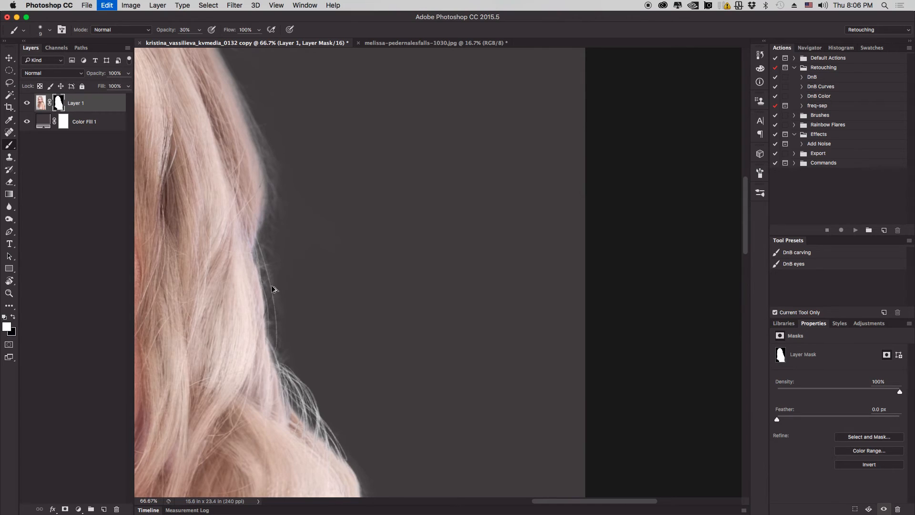
drag(255, 247, 262, 353)
drag(260, 245, 276, 359)
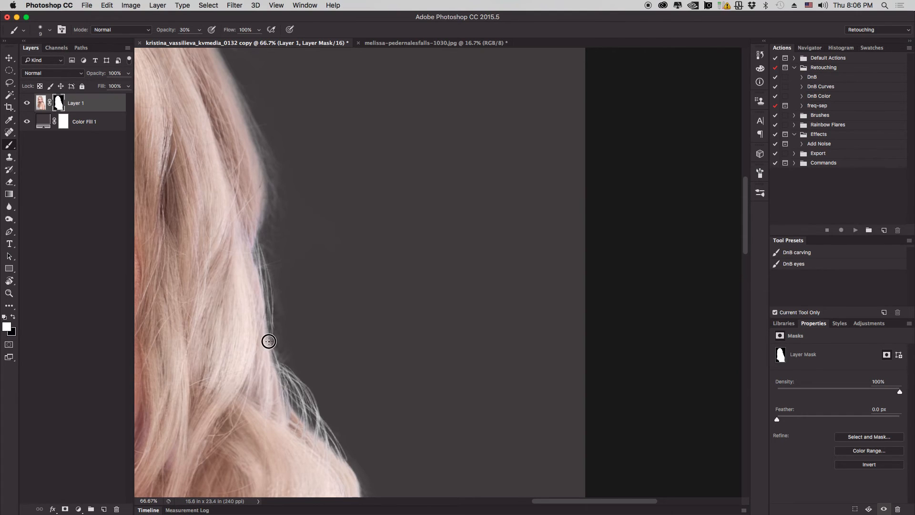
- Build up strands on the mask around the inward dip of the straight hair, including a small flyaway curling outward
drag(259, 221, 256, 262)
drag(256, 260, 262, 362)
drag(265, 299, 268, 331)
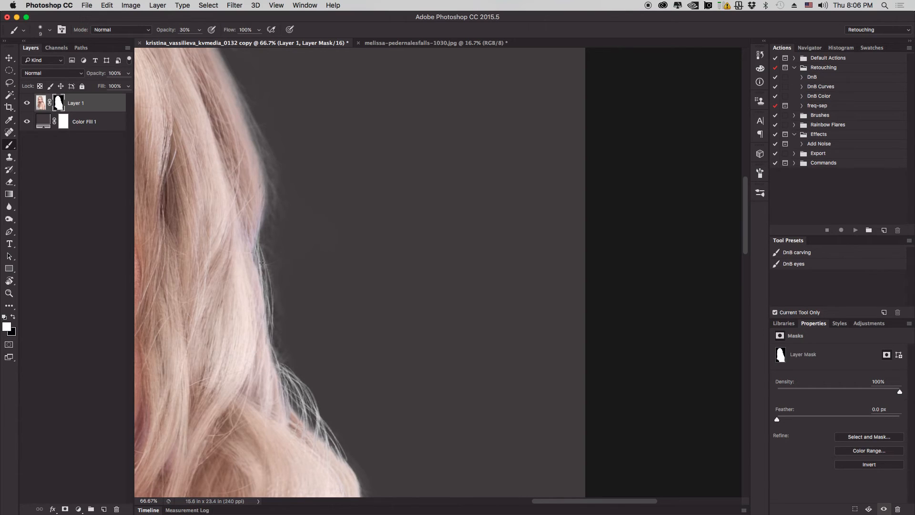
mouse_move(260, 257)
mouse_down()
mouse_move(271, 266)
mouse_move(285, 242)
mouse_move(264, 195)
mouse_up()
drag(261, 270, 274, 362)
scroll(281, 340, up, 5)
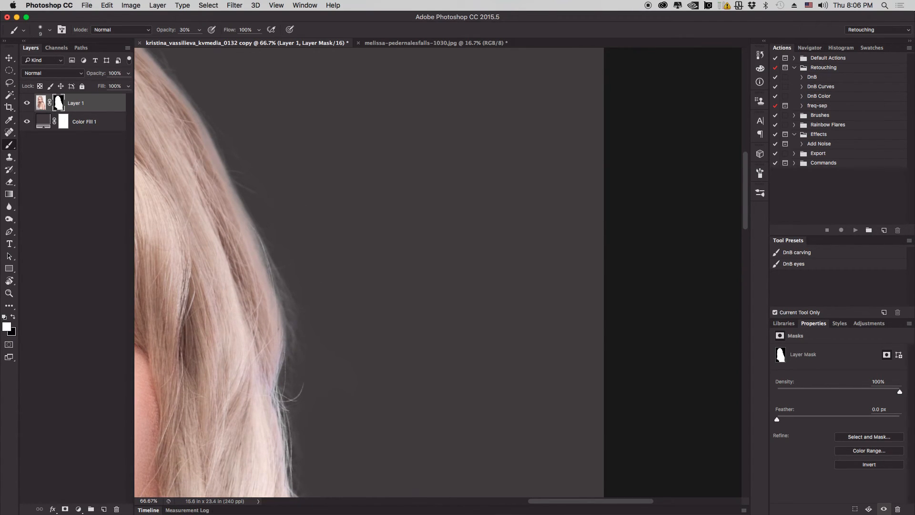
scroll(286, 307, down, 5)
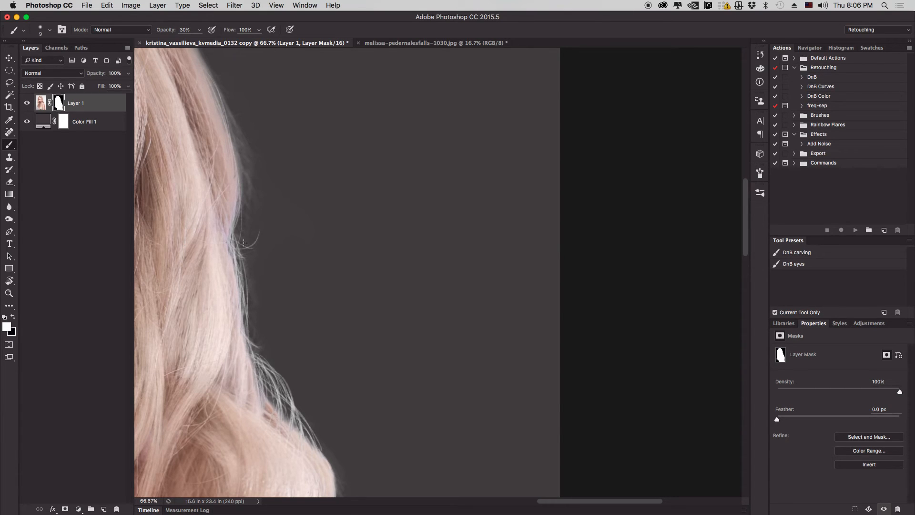
- Paint two long strands on the mask along the outer hair edge at eye level on the shoulder side
scroll(271, 239, up, 5)
scroll(272, 239, left, 3)
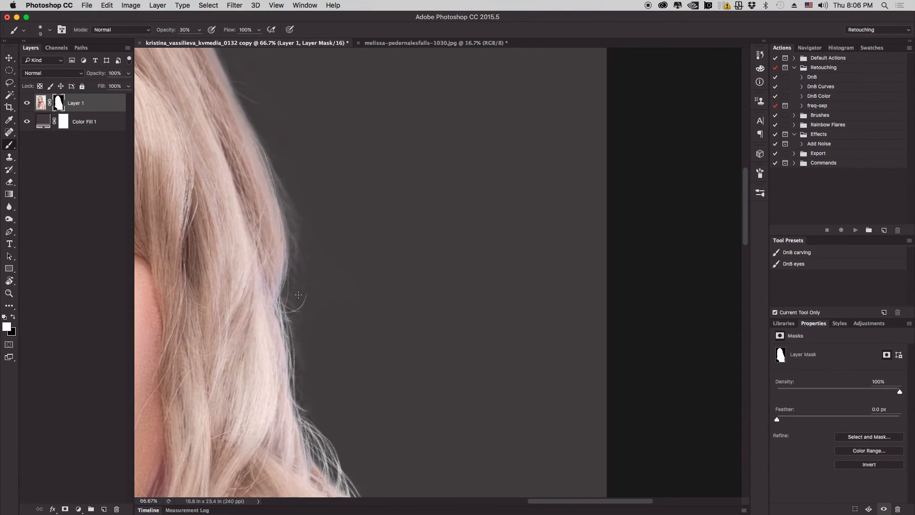
scroll(307, 236, up, 5)
scroll(307, 236, left, 3)
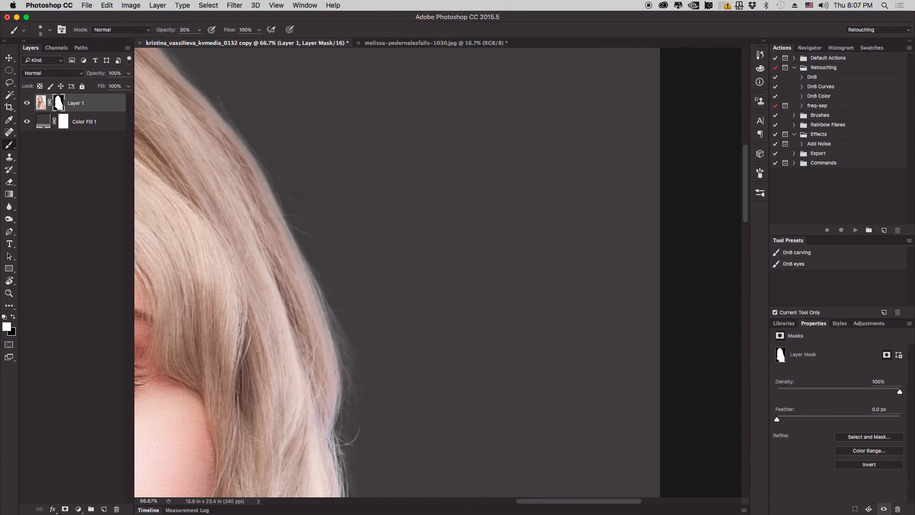
drag(287, 222, 333, 332)
drag(297, 241, 333, 338)
scroll(345, 384, up, 5)
scroll(344, 384, left, 2)
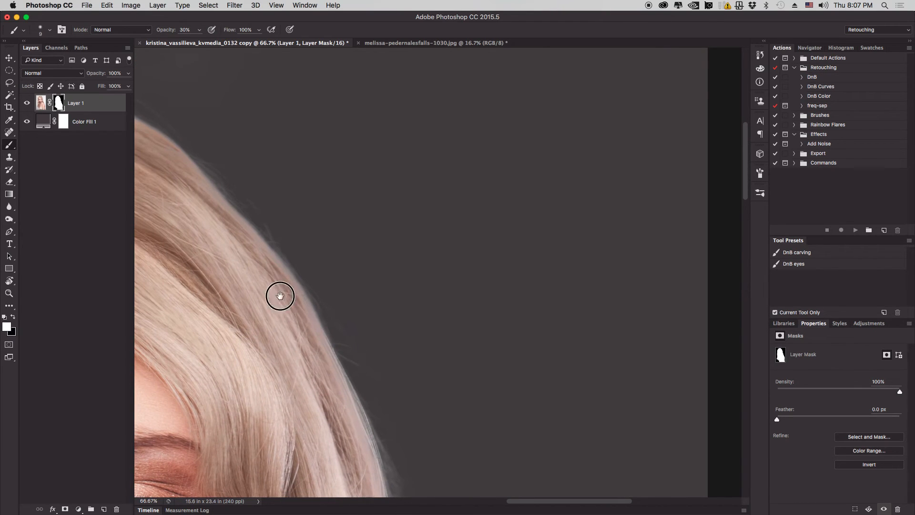
- Paint long fine strands on the mask along the outer hair edge up toward the crown, with the canvas rotated to -150°
scroll(279, 296, up, 2)
scroll(279, 296, left, 2)
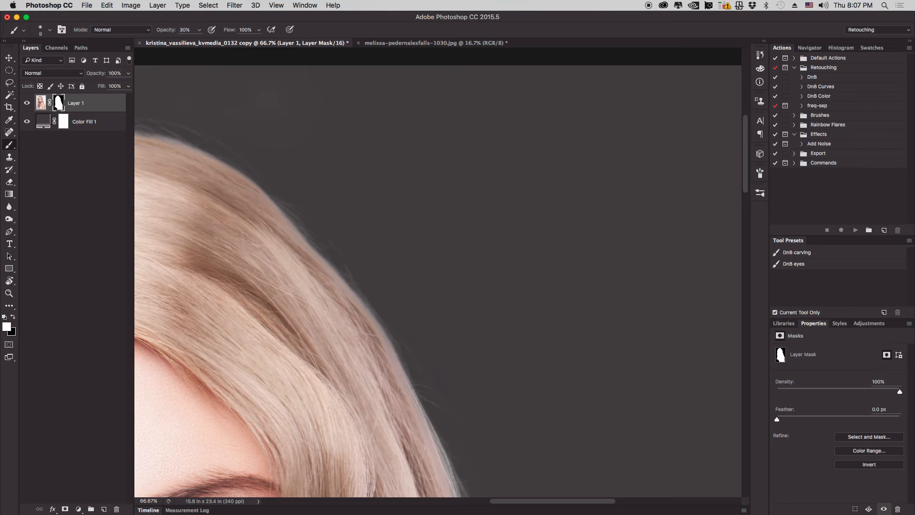
key(r)
drag(298, 157, 448, 322)
drag(486, 228, 360, 168)
drag(456, 156, 431, 150)
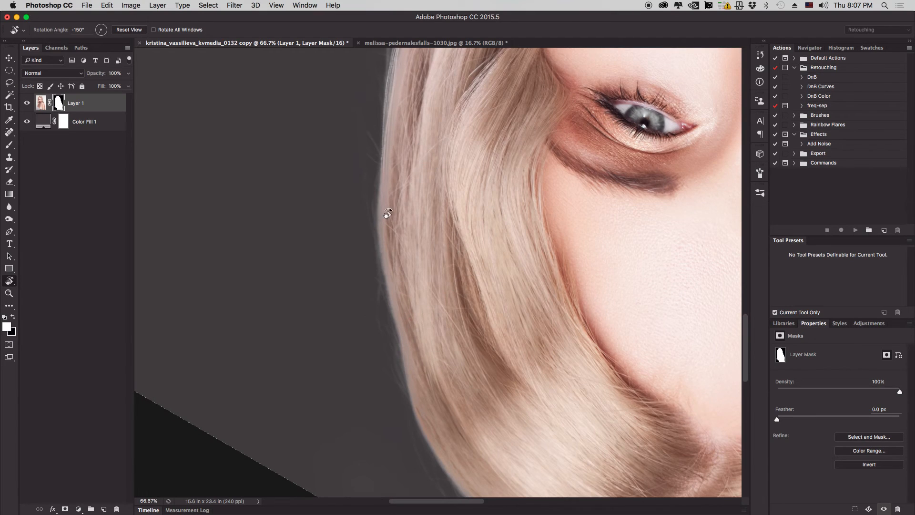
key(b)
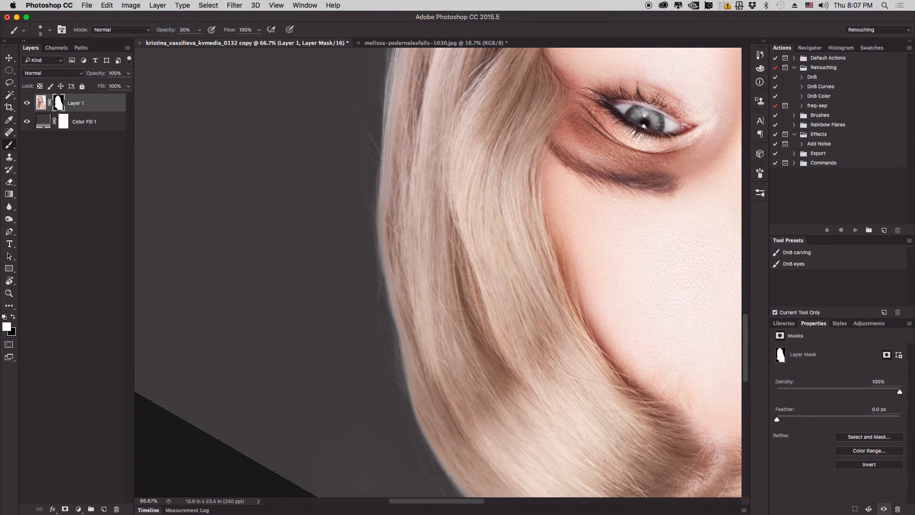
drag(375, 182, 393, 313)
key(super+z)
drag(383, 173, 402, 357)
drag(390, 296, 404, 397)
mouse_move(396, 278)
mouse_down()
mouse_move(407, 391)
mouse_move(429, 449)
mouse_up()
drag(400, 381, 430, 451)
drag(399, 360, 409, 402)
drag(401, 344, 408, 398)
drag(379, 199, 382, 273)
drag(379, 233, 403, 360)
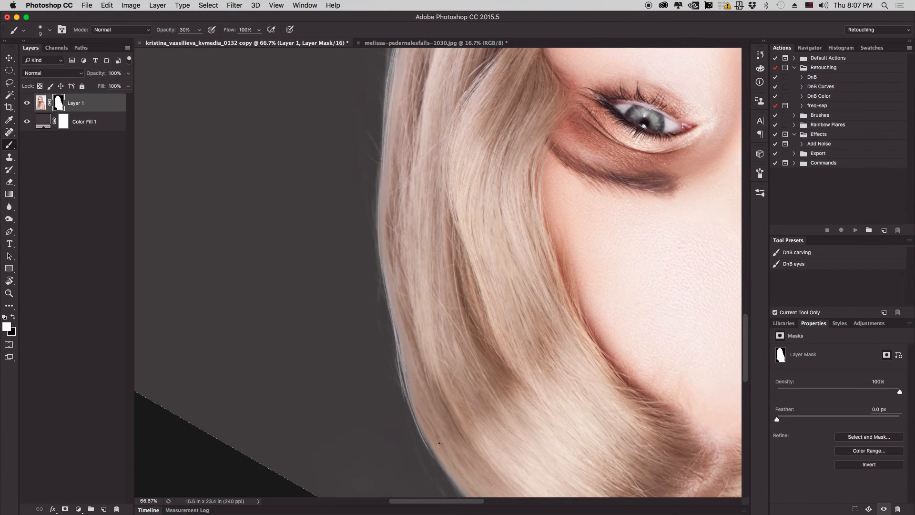
- Paint a strand on the mask over the rounded side of the crown with the canvas rotated to 45°
scroll(375, 233, down, 5)
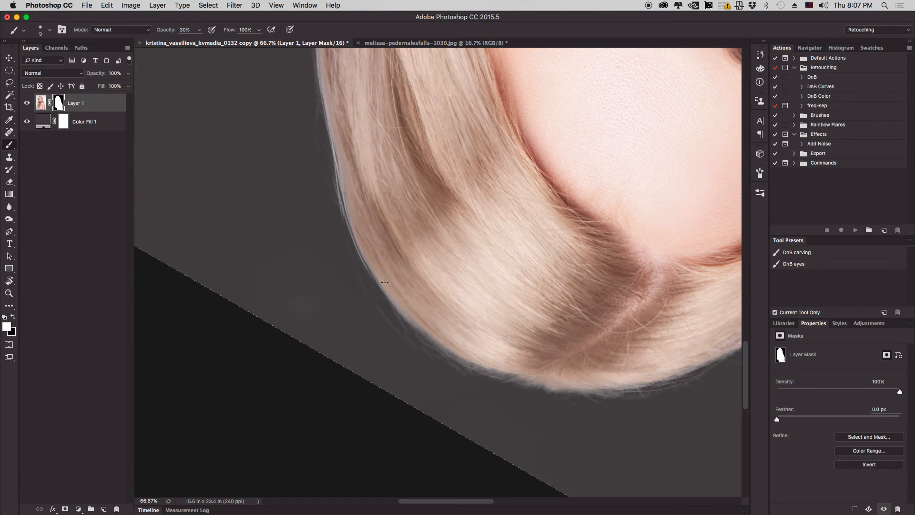
key(r)
drag(408, 204, 439, 326)
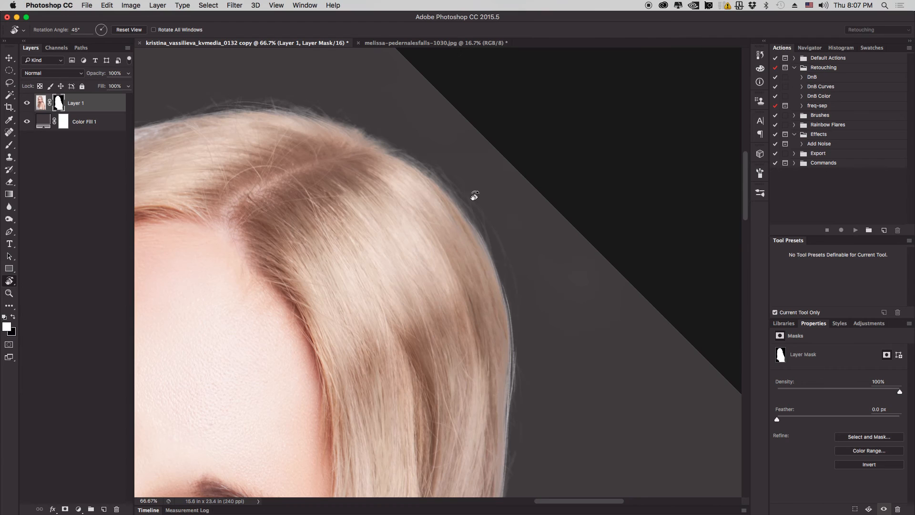
key(b)
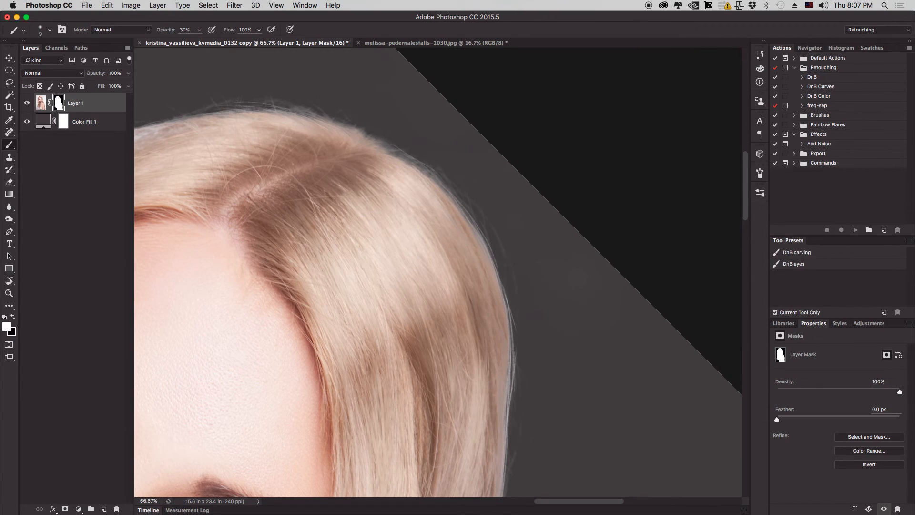
drag(366, 146, 453, 293)
- Turn the canvas so the crown faces sideways and paint short strands on the mask around the parting and the crown's curve
key(r)
mouse_move(463, 123)
mouse_down()
mouse_move(310, 190)
mouse_move(288, 291)
mouse_up()
key(b)
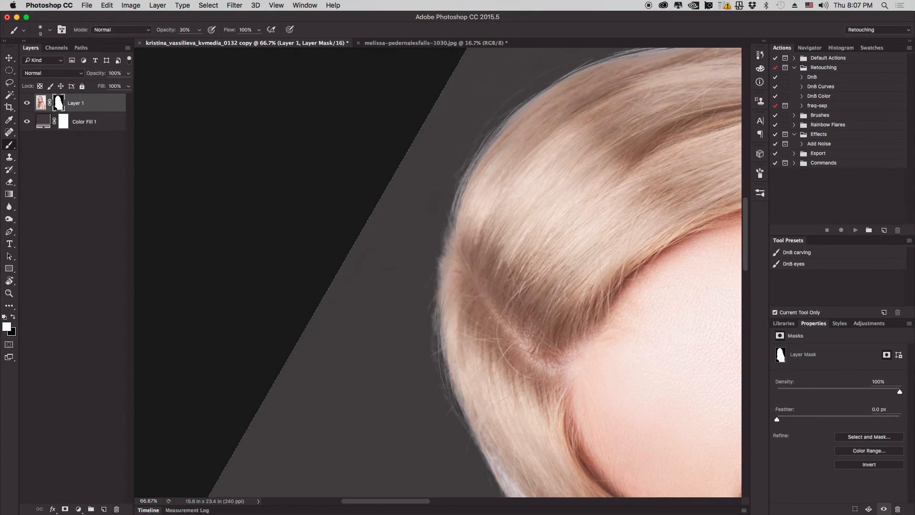
drag(440, 303, 443, 361)
drag(455, 230, 454, 210)
drag(478, 160, 507, 123)
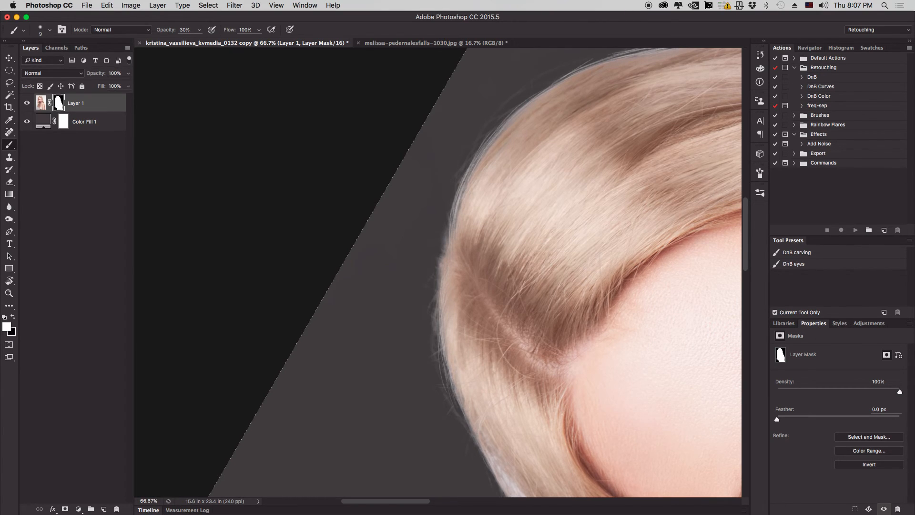
drag(471, 197, 544, 112)
- Return the canvas rotation to 0° and show the whole portrait
key(super+minus)
key(super+minus)
key(super+minus)
key(super+minus)
key(super+minus)
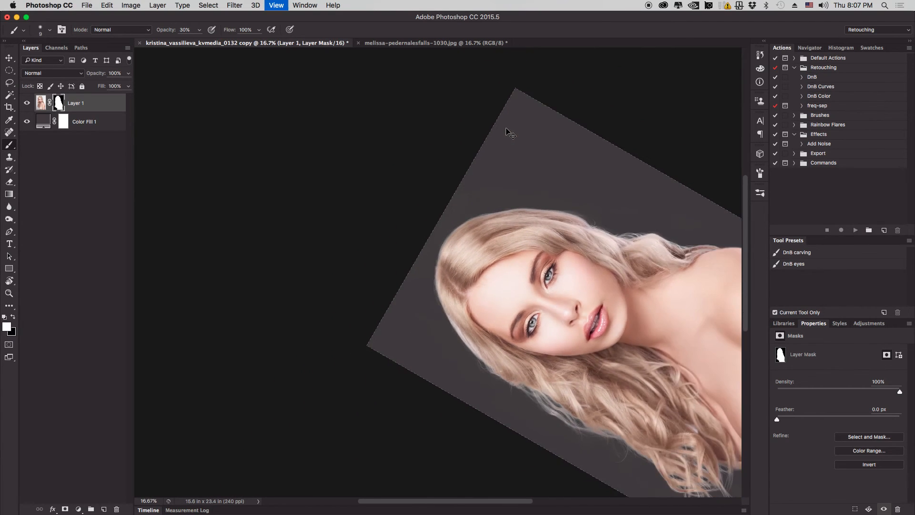
key(r)
drag(363, 160, 469, 216)
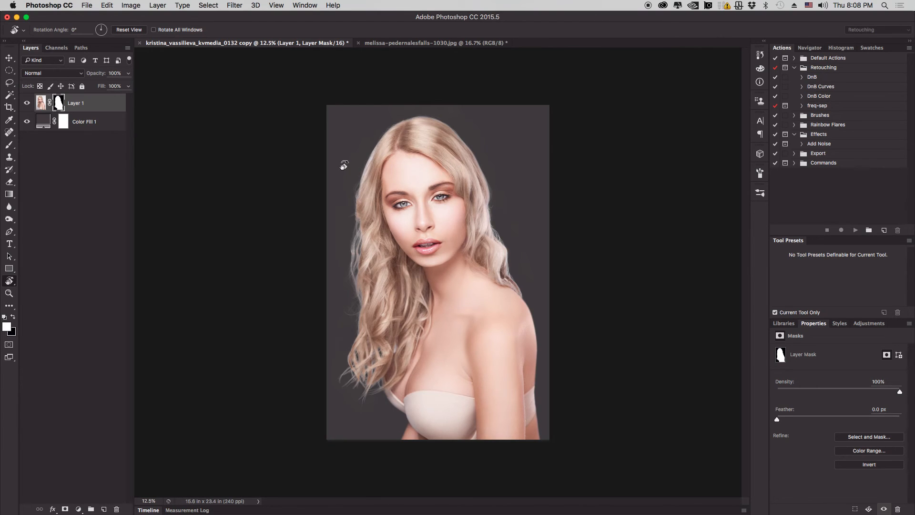
- Toggle the Color Fill 1 layer's visibility to check the cutout, and reselect the mask of Layer 1
click(27, 122)
click(27, 122)
click(39, 123)
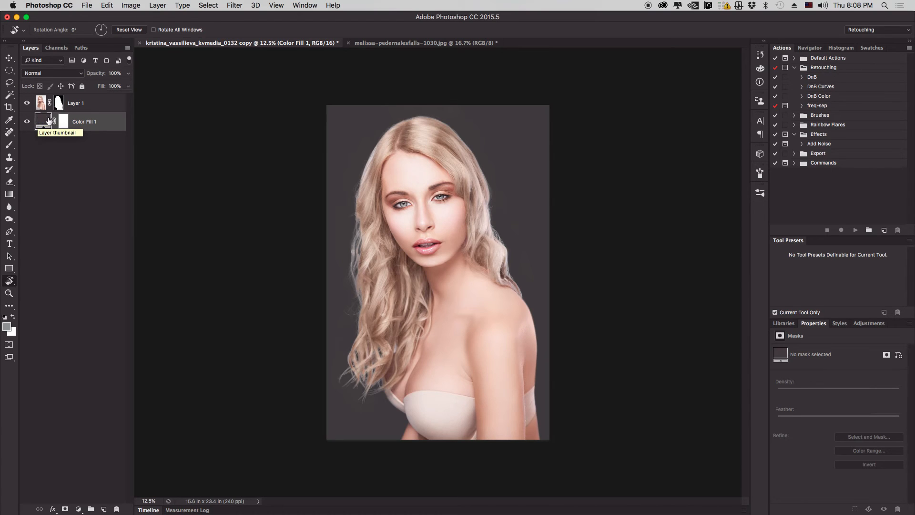
click(59, 104)
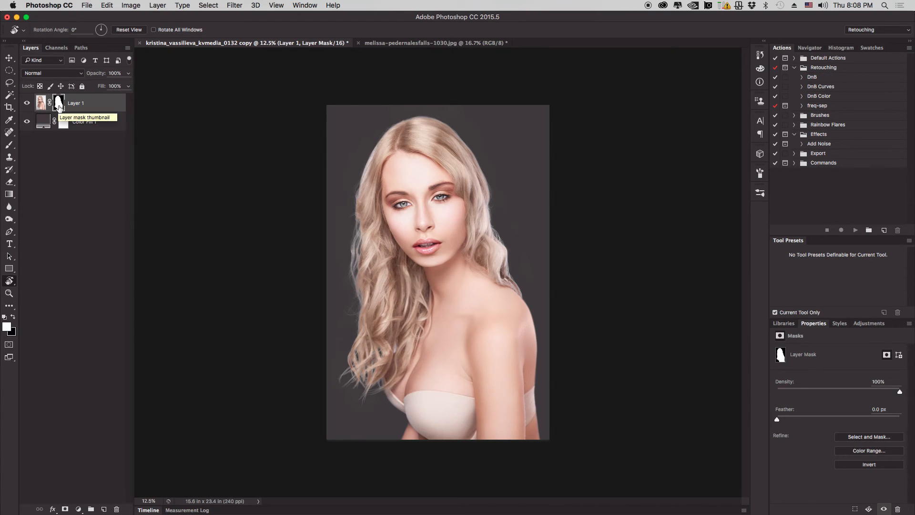
- Examine the masked hair from the neck down to the curl ends above the strapless top
key(super+plus)
key(super+plus)
key(super+plus)
key(super+plus)
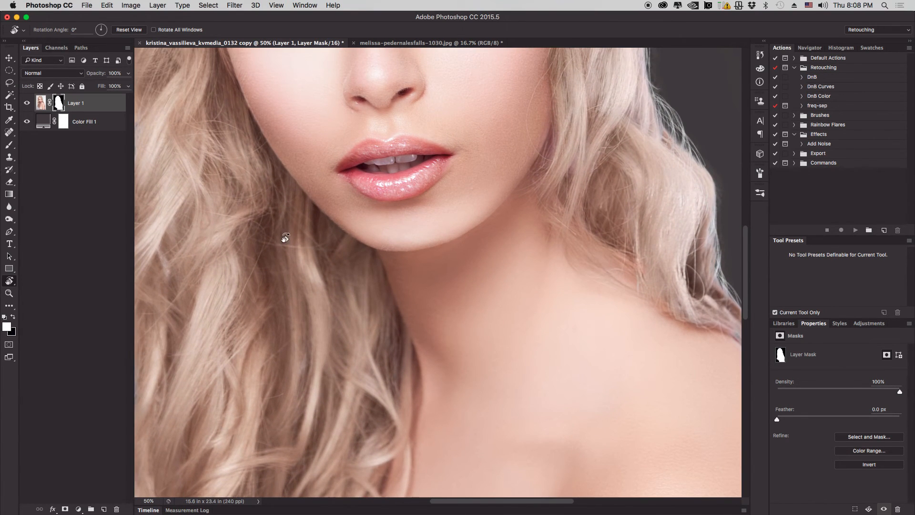
drag(288, 219, 331, 325)
drag(321, 405, 316, 149)
drag(347, 237, 347, 144)
drag(375, 251, 361, 240)
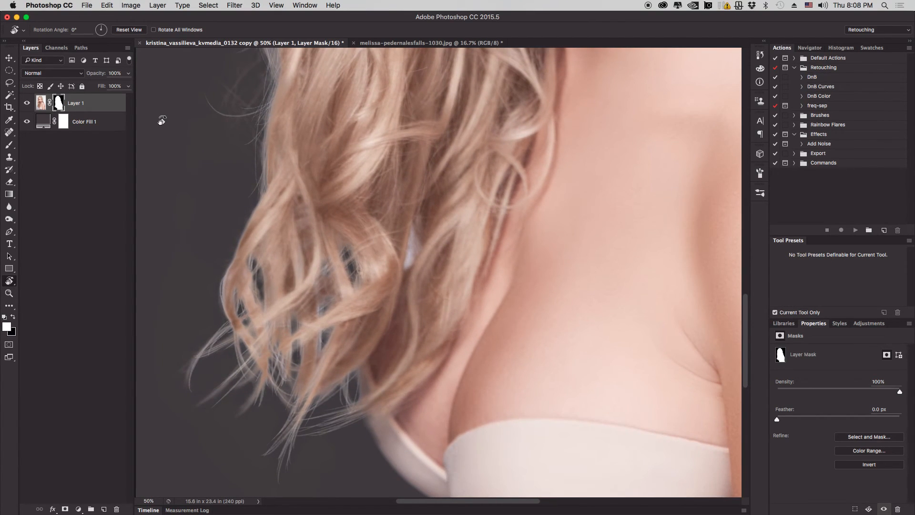
key(super+minus)
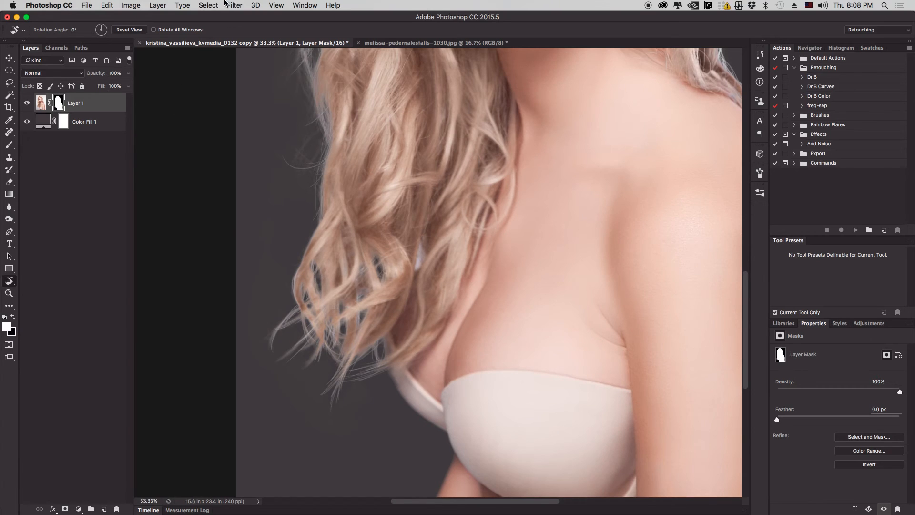
- Start a Gaussian Blur on the mask of Layer 1 and set its radius to 2.1 pixels
click(214, 4)
mouse_move(234, 5)
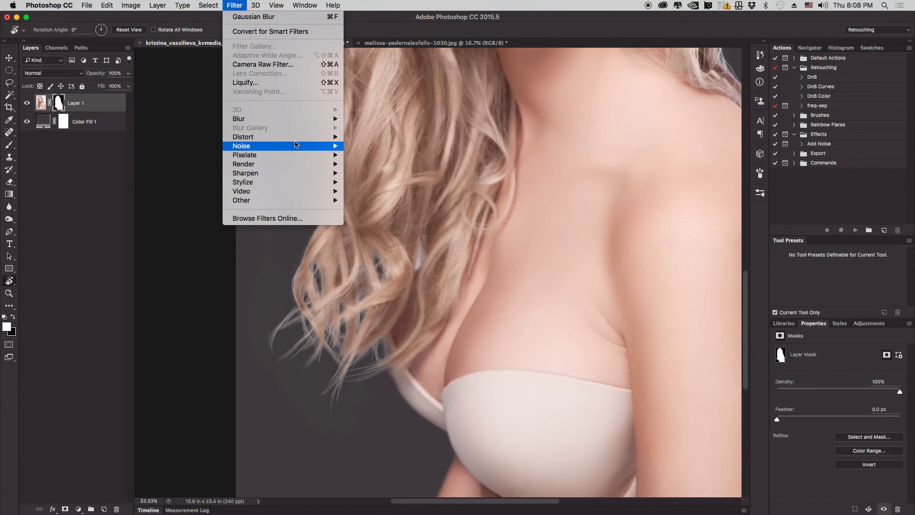
mouse_move(292, 120)
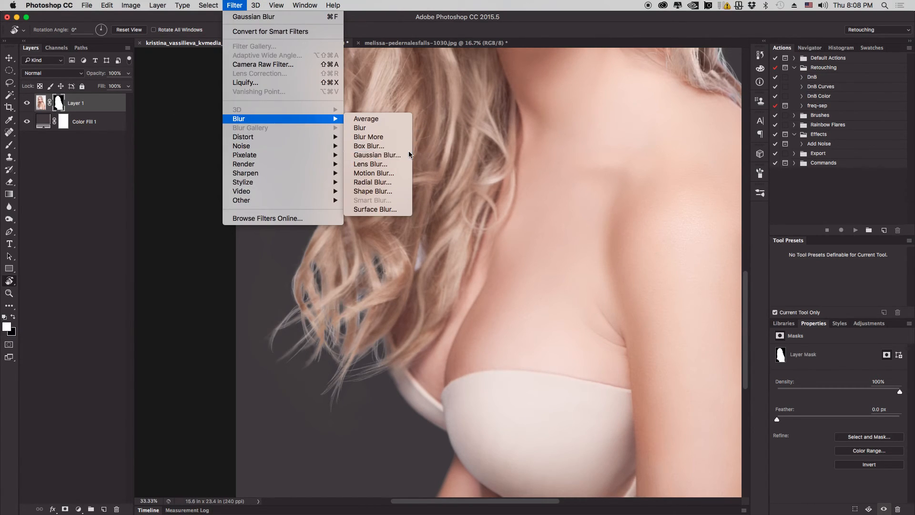
click(377, 155)
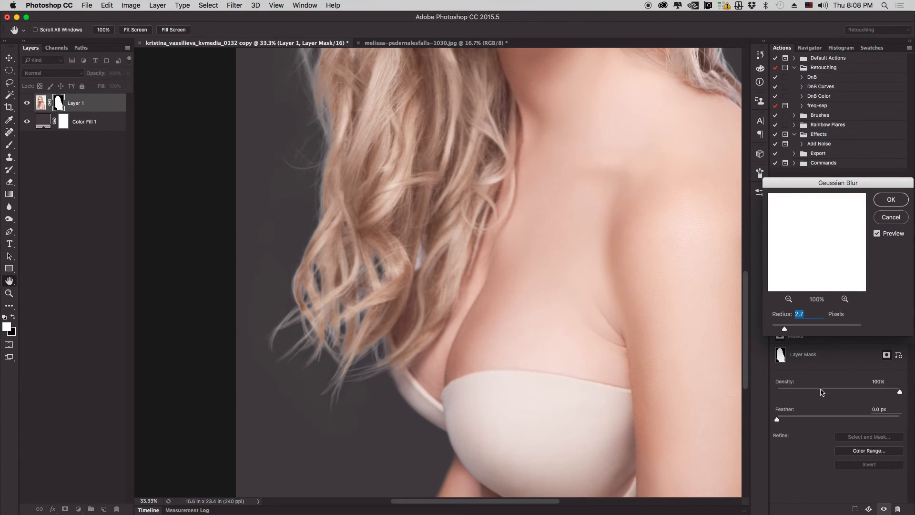
mouse_move(786, 330)
mouse_down()
mouse_move(769, 328)
mouse_move(788, 331)
mouse_up()
drag(397, 149, 410, 347)
drag(788, 329, 781, 329)
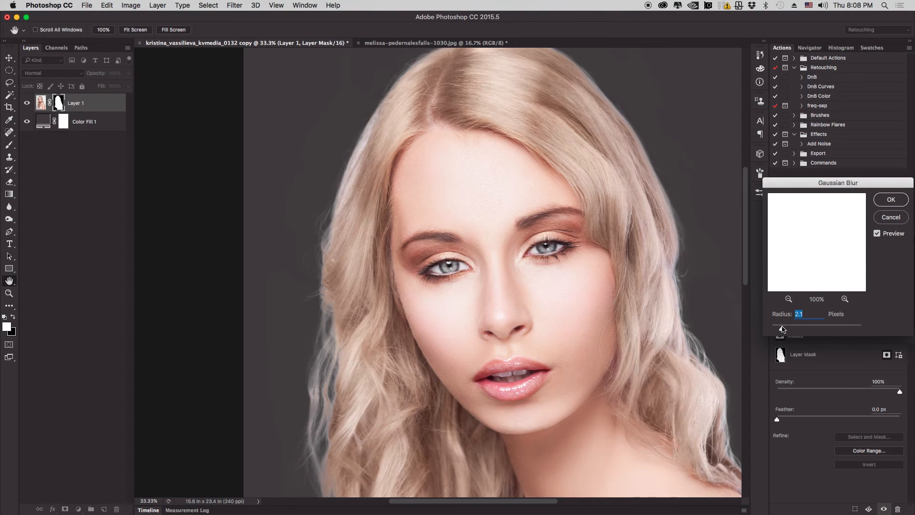
- Compare the hair edge with and without the blur preview, closing in on the shoulder-side curl
click(881, 233)
click(881, 234)
click(881, 234)
click(881, 234)
click(882, 234)
drag(672, 261, 561, 232)
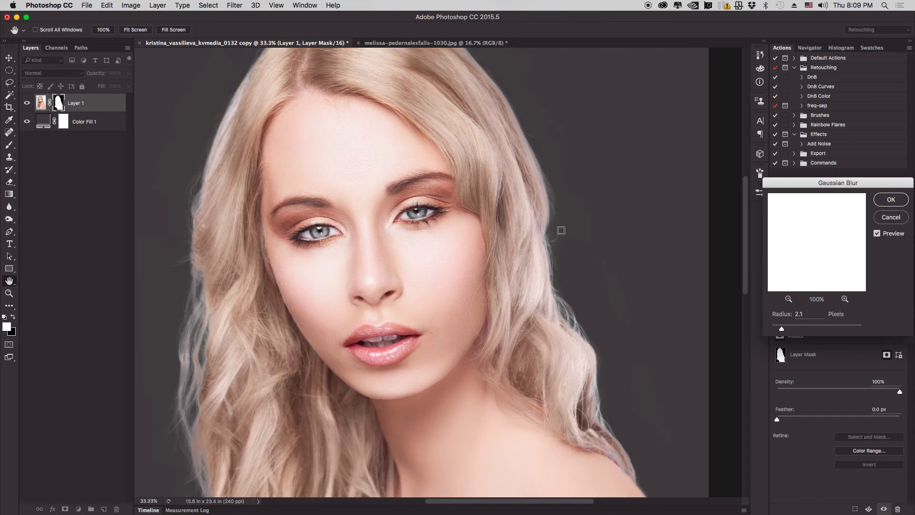
key(super+plus)
drag(645, 257, 435, 172)
key(super+plus)
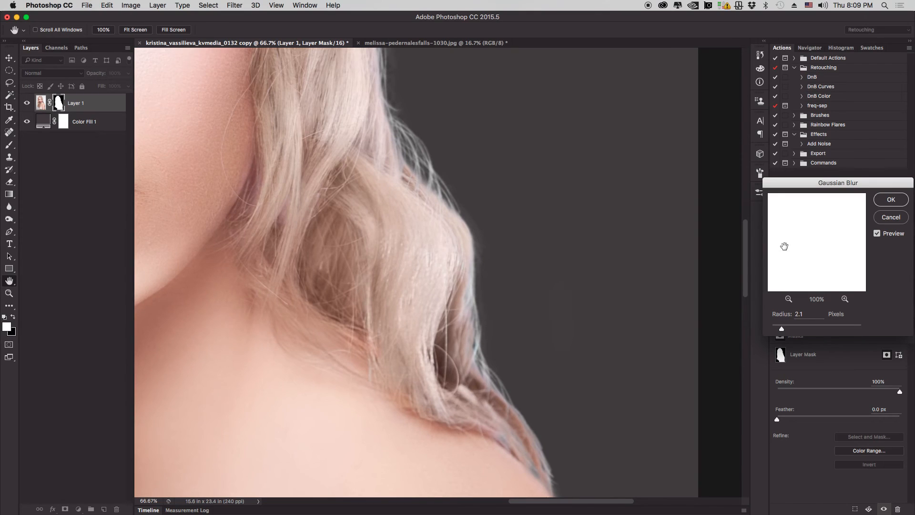
click(877, 234)
- Lower the blur radius slightly, compare the preview on and off, and apply the Gaussian Blur to the mask
drag(781, 332, 779, 332)
click(884, 234)
click(884, 235)
click(884, 235)
click(884, 235)
click(884, 235)
click(891, 199)
- Show the mask of Layer 1 on its own and examine its painted edges from the shoulder to the curl ends
key(r)
alt+click(59, 104)
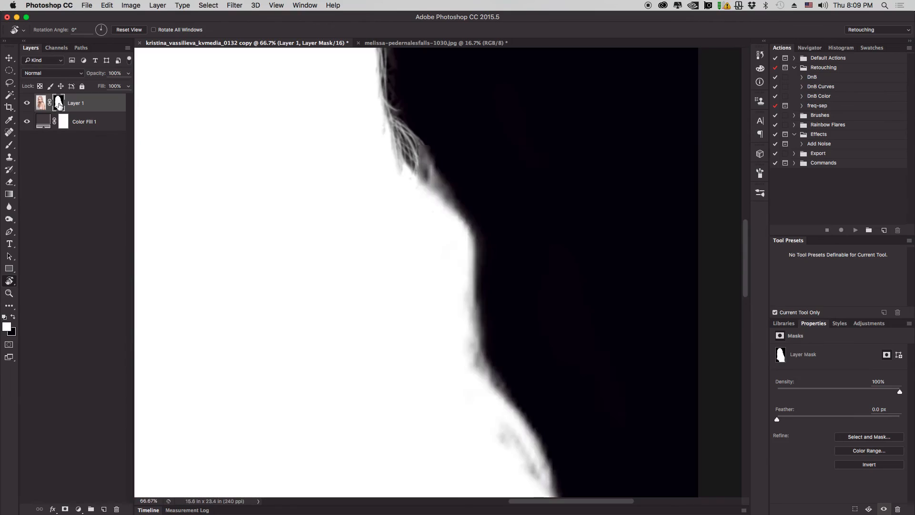
key(super+minus)
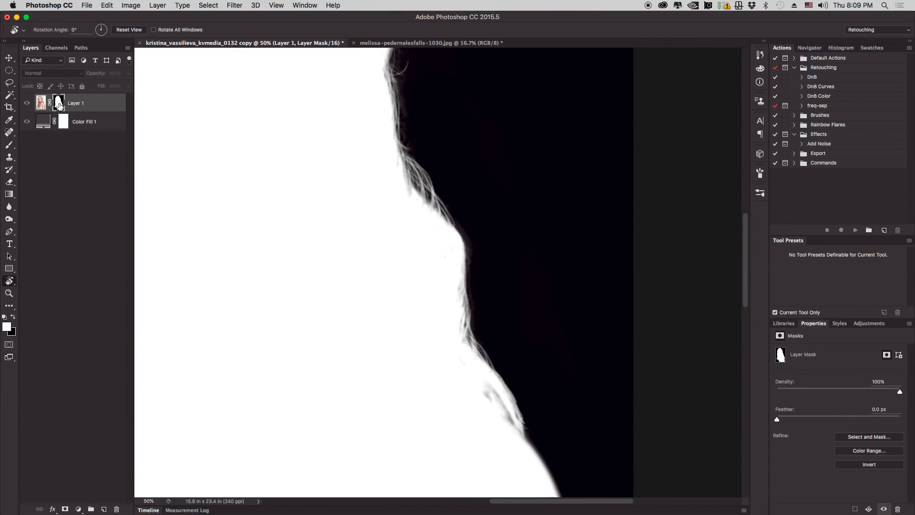
drag(342, 343, 370, 190)
drag(314, 370, 333, 233)
drag(355, 347, 361, 209)
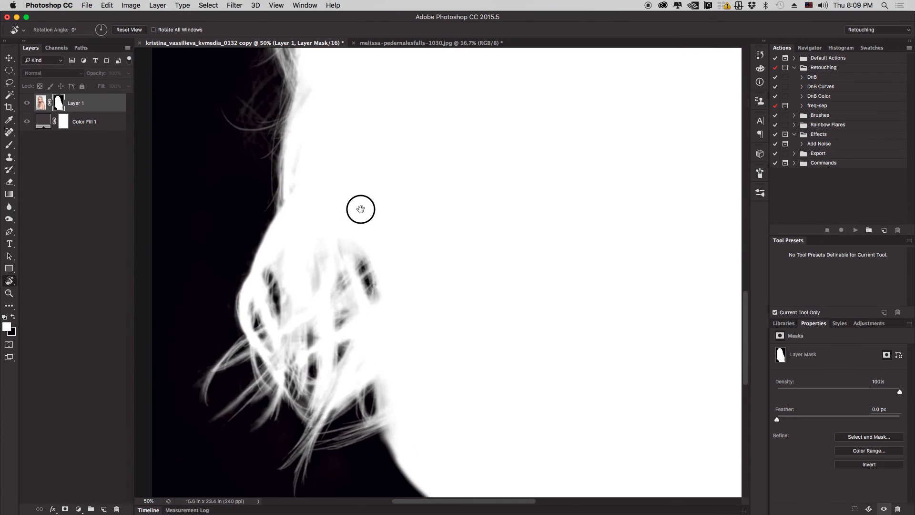
drag(373, 313, 376, 227)
key(super+minus)
key(super+minus)
key(super+minus)
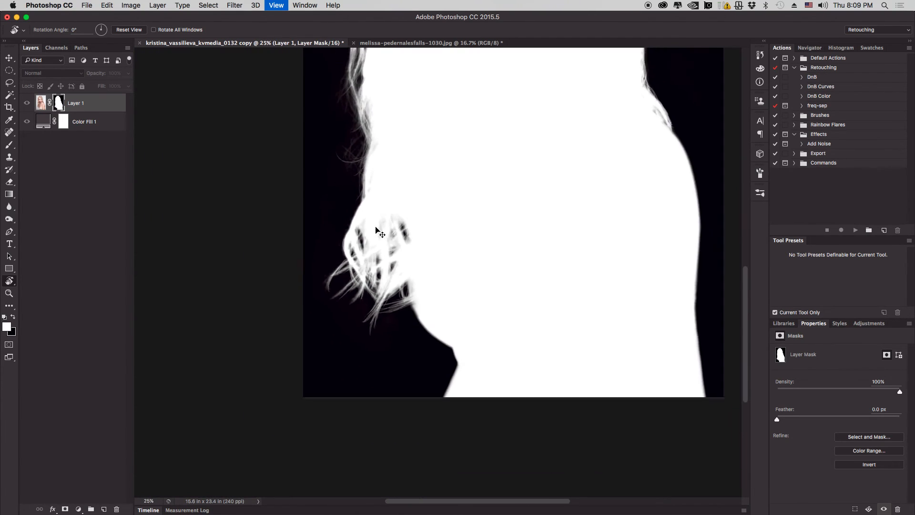
- Return from the mask view to the portrait and add a new layer clipped to Layer 1 in Color blend mode
alt+click(58, 104)
key(super+minus)
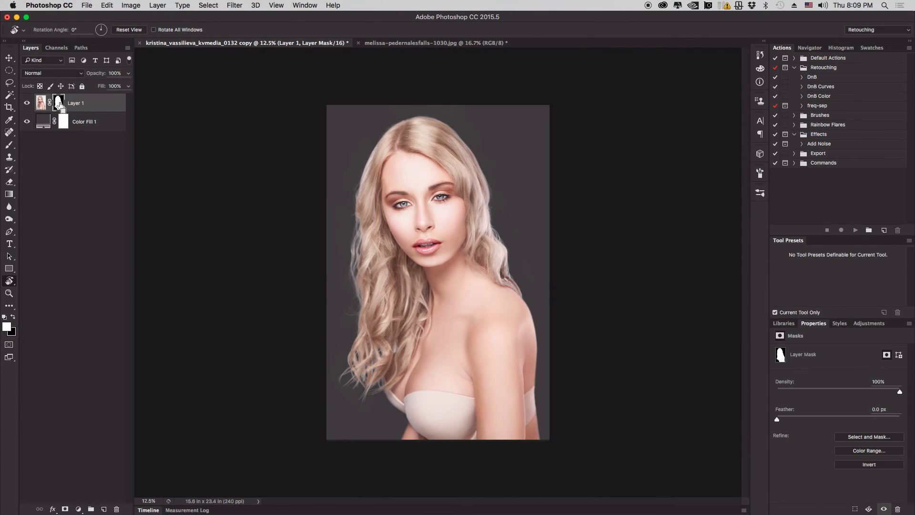
key(super+plus)
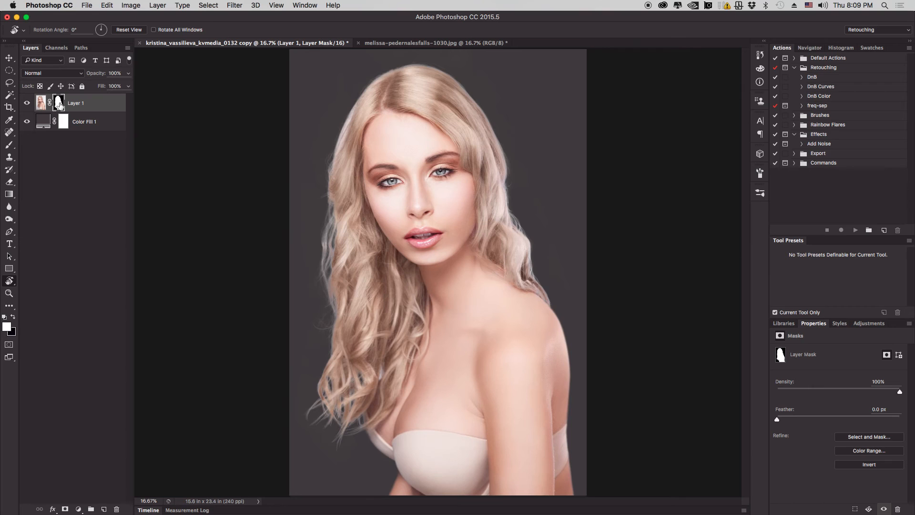
click(104, 509)
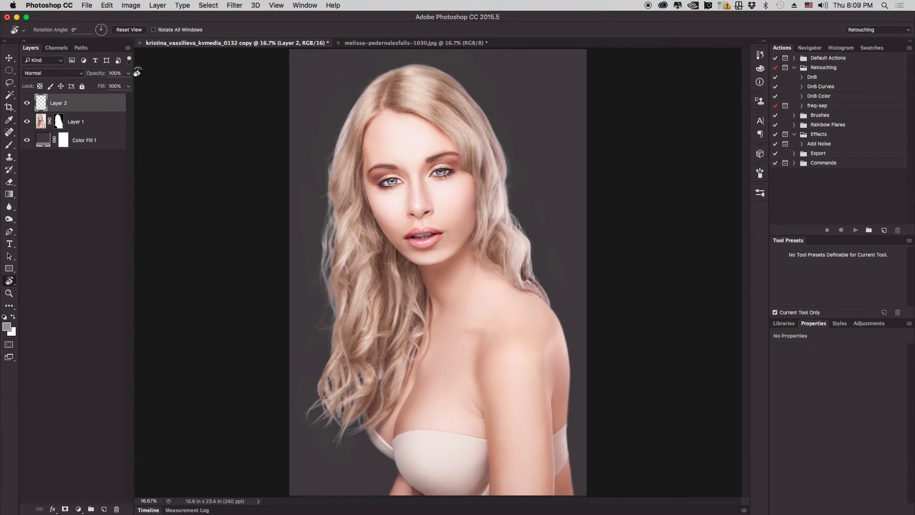
click(65, 74)
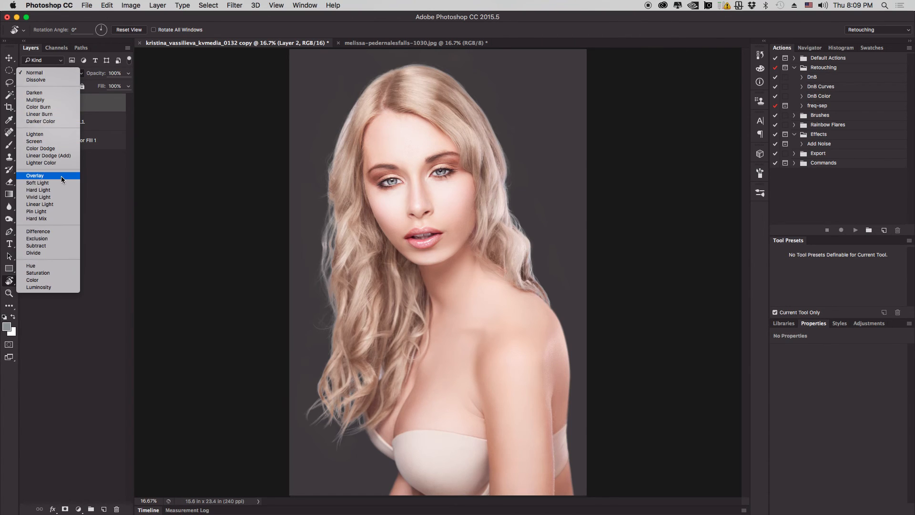
click(65, 280)
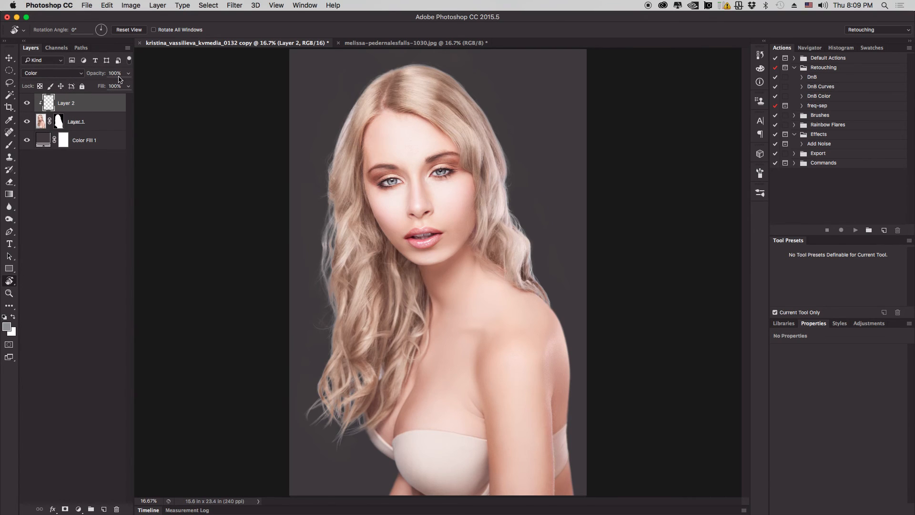
- Set up the Brush tool with a soft round tip at 0% hardness and a size of 250 px
click(17, 149)
right_click(344, 232)
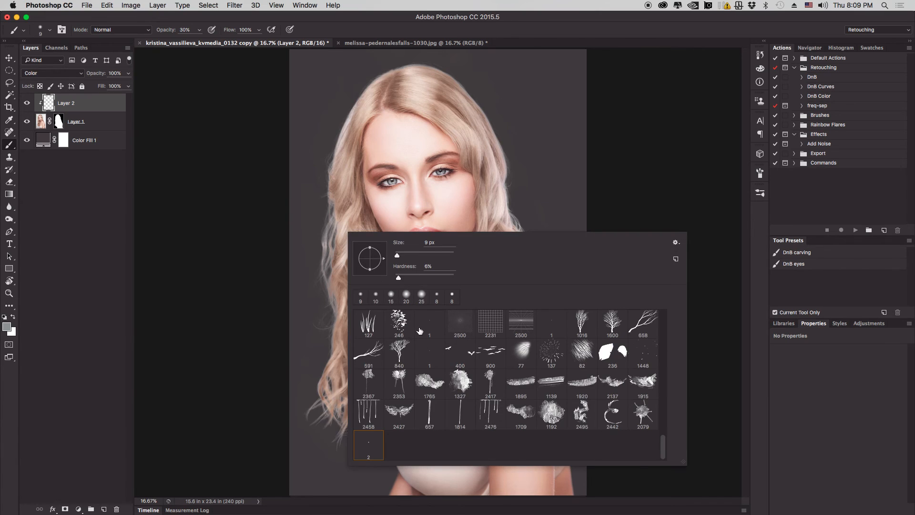
scroll(413, 324, up, 10)
click(376, 334)
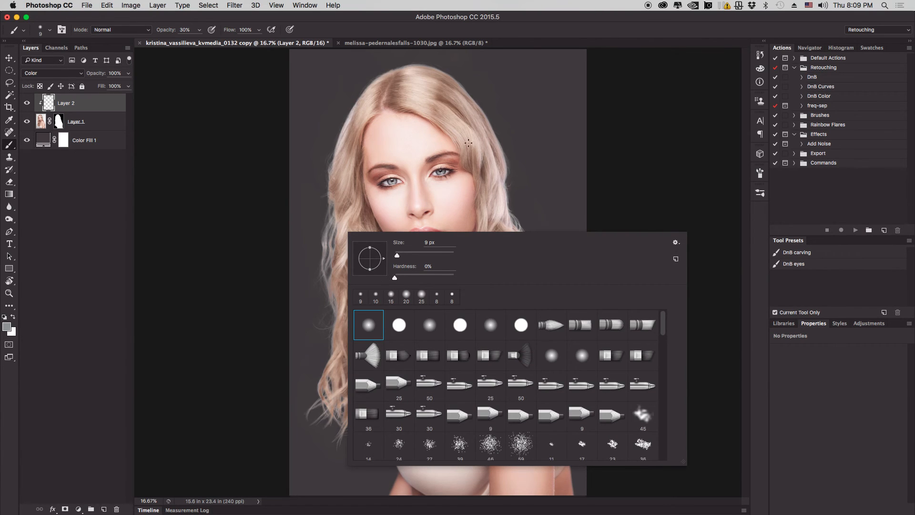
drag(381, 107, 392, 110)
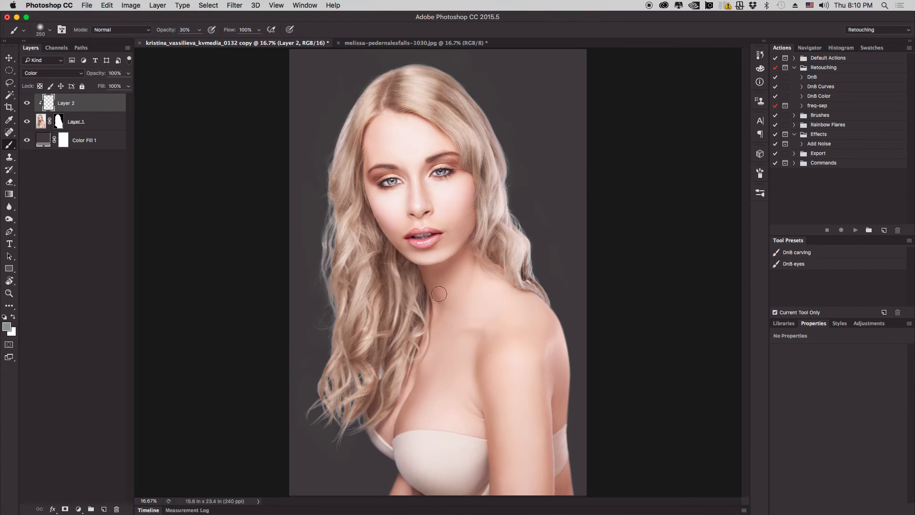
- Sample nearby hair tones and paint them on Layer 2 along the outer edge of the long hair, from the curls up to the crown
alt+click(339, 278)
mouse_move(327, 217)
mouse_down()
mouse_move(326, 206)
mouse_move(331, 274)
mouse_move(327, 197)
mouse_move(320, 375)
mouse_move(336, 319)
mouse_up()
alt+click(329, 386)
mouse_move(320, 403)
mouse_down()
mouse_move(334, 432)
mouse_move(353, 380)
mouse_move(341, 396)
mouse_up()
drag(324, 311, 330, 336)
mouse_move(329, 176)
mouse_down()
mouse_move(325, 199)
mouse_move(331, 153)
mouse_up()
alt+click(332, 154)
alt+click(423, 57)
- Paint sampled hair colours over the discoloured edge of the shoulder-side hair, from the shoulder curl up toward the crown
key(super+plus)
drag(570, 239, 464, 263)
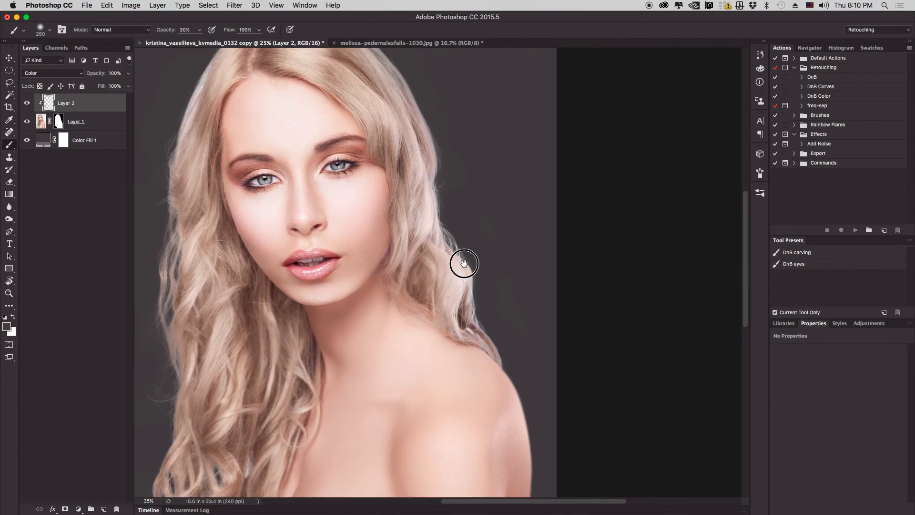
alt+click(430, 252)
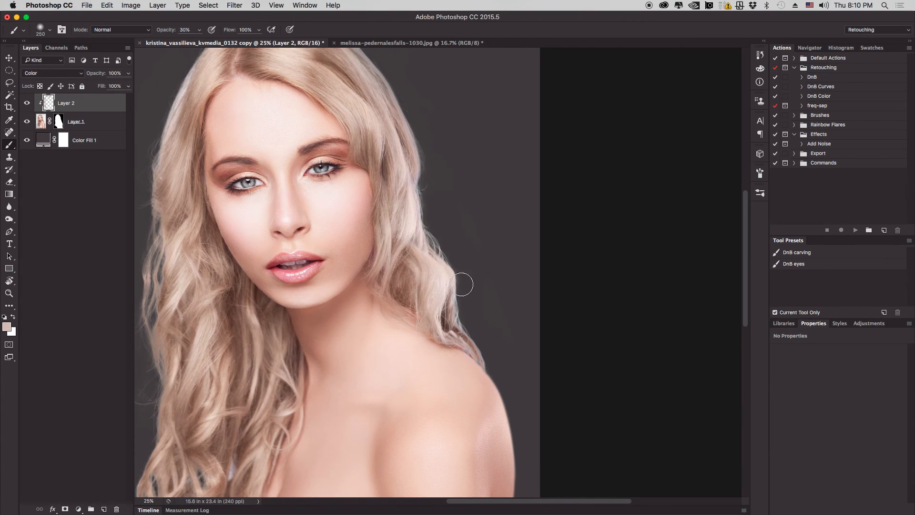
alt+click(473, 328)
alt+click(415, 178)
alt+click(413, 146)
drag(421, 212, 420, 170)
scroll(432, 176, up, 3)
scroll(431, 176, left, 1)
alt+click(406, 125)
drag(406, 129, 430, 169)
alt+click(373, 98)
drag(373, 99, 407, 133)
- Sample a hair colour and paint over the bluish gaps in the lower curls beside the chest
scroll(427, 78, down, 5)
scroll(457, 172, down, 3)
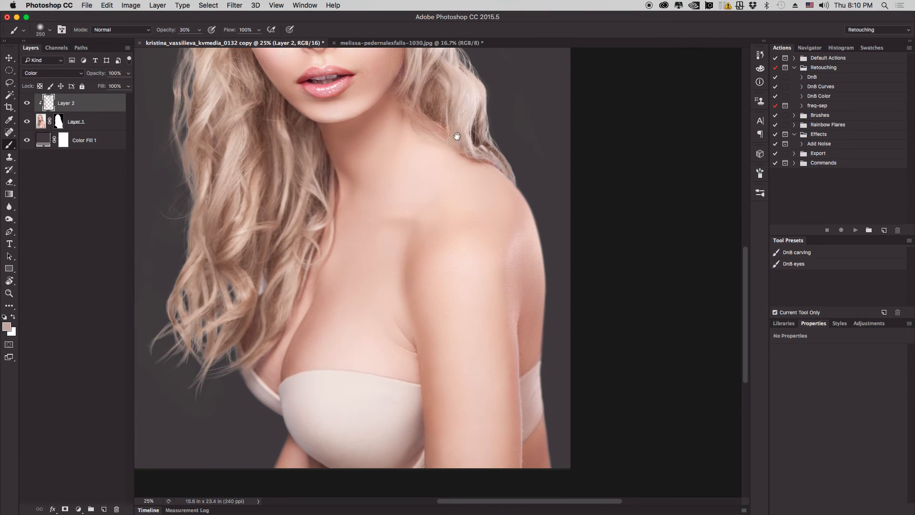
scroll(467, 130, down, 3)
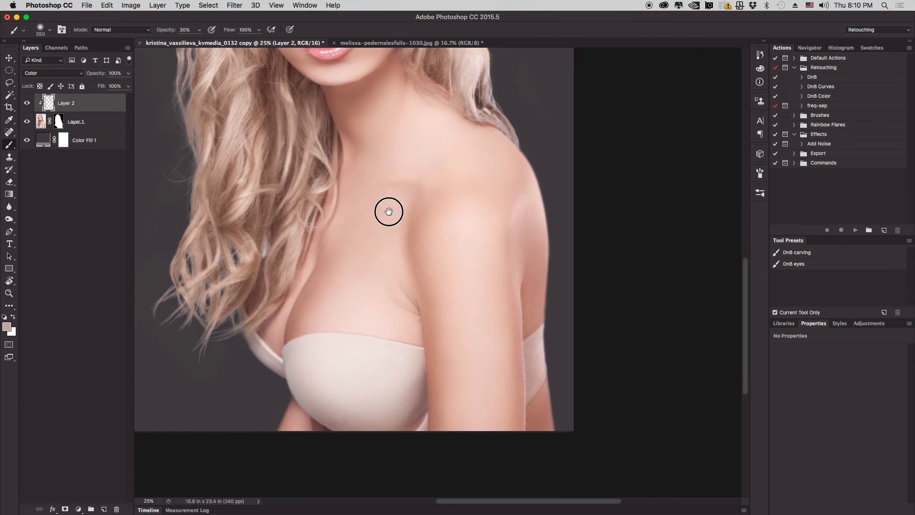
scroll(378, 215, left, 2)
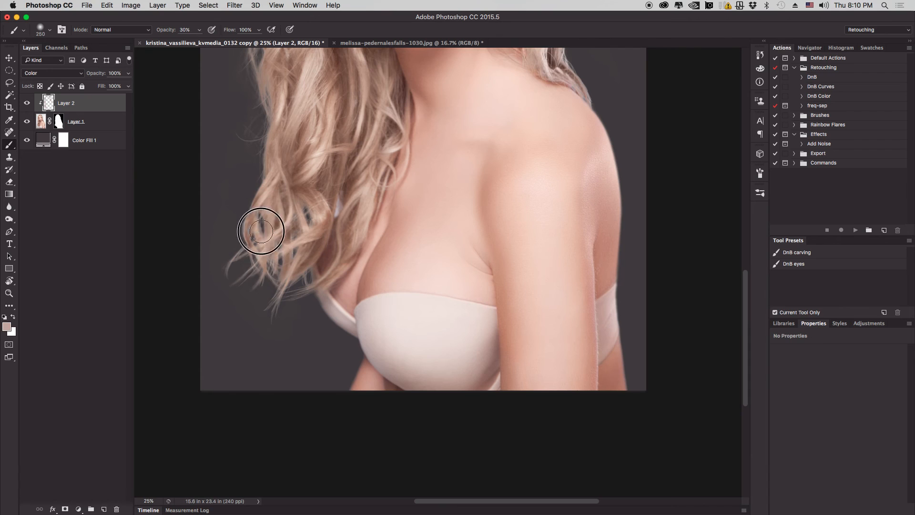
alt+click(337, 204)
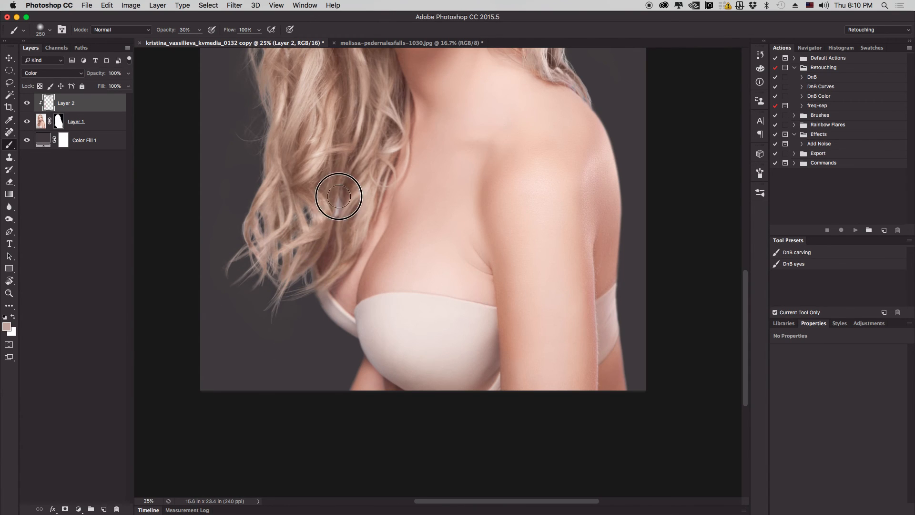
key(super+minus)
key(super+minus)
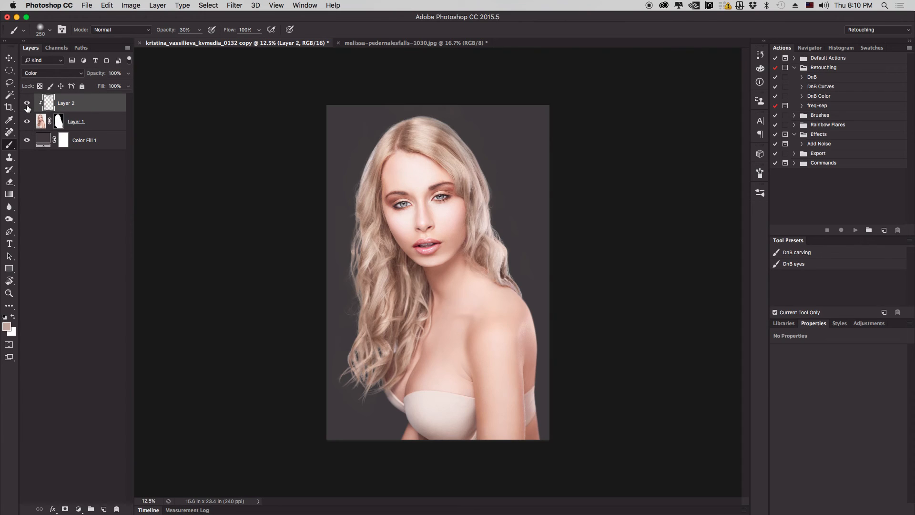
- Select the mask of Layer 1 and compare the portrait with Layer 2 hidden and shown
click(56, 123)
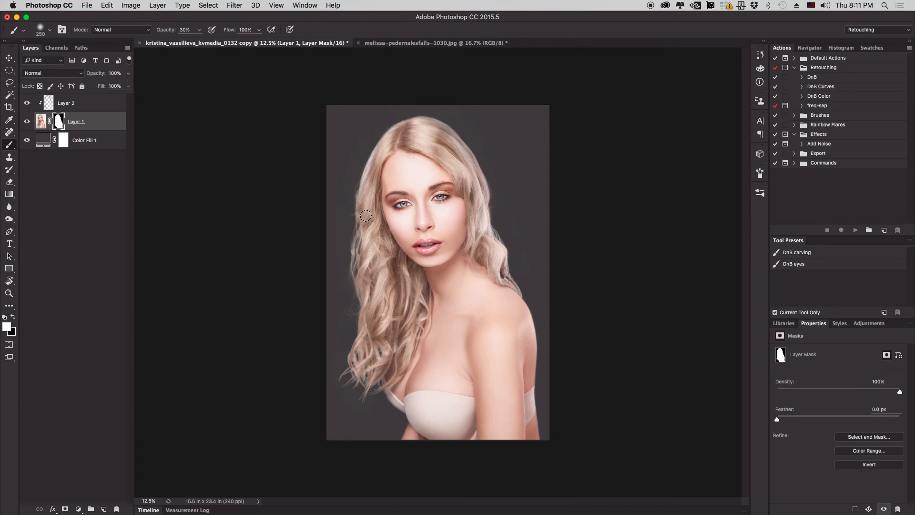
key(ctrl+Up)
click(640, 398)
click(27, 104)
click(27, 104)
- Examine the cutout edges up close around the long curls, the arm, the shoulder-side hair and the crown
key(super+equal)
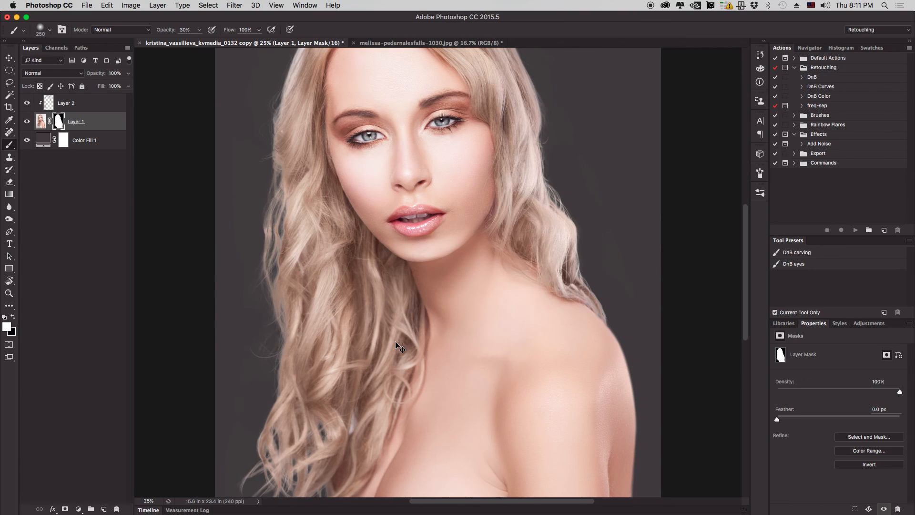
drag(395, 341, 384, 234)
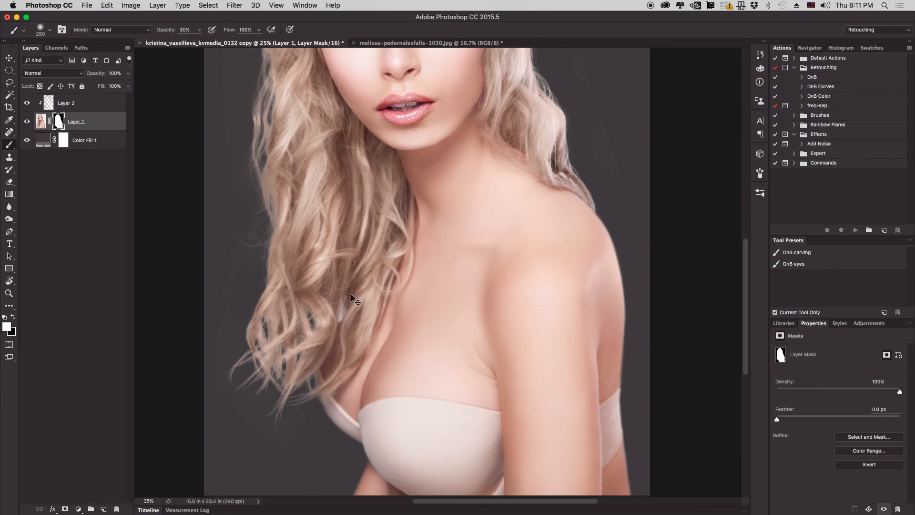
key(super+minus)
key(super+minus)
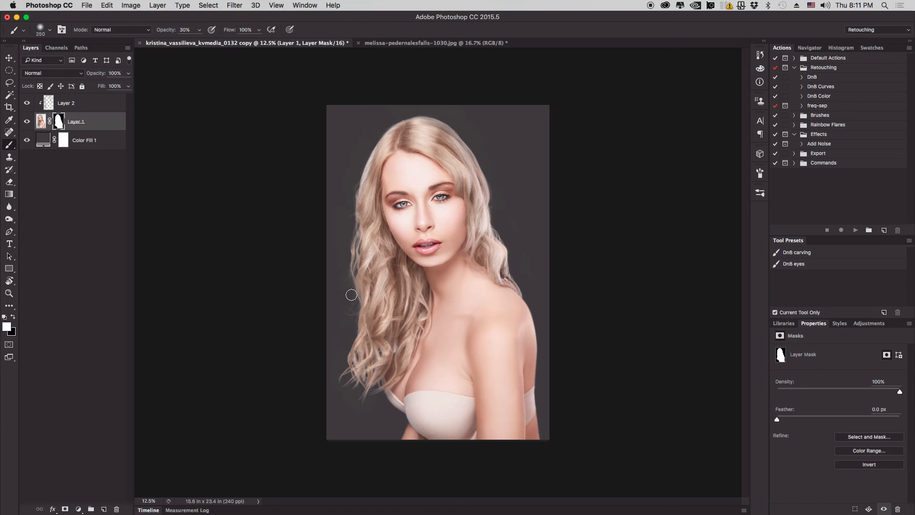
key(super+plus)
key(super+plus)
key(super+plus)
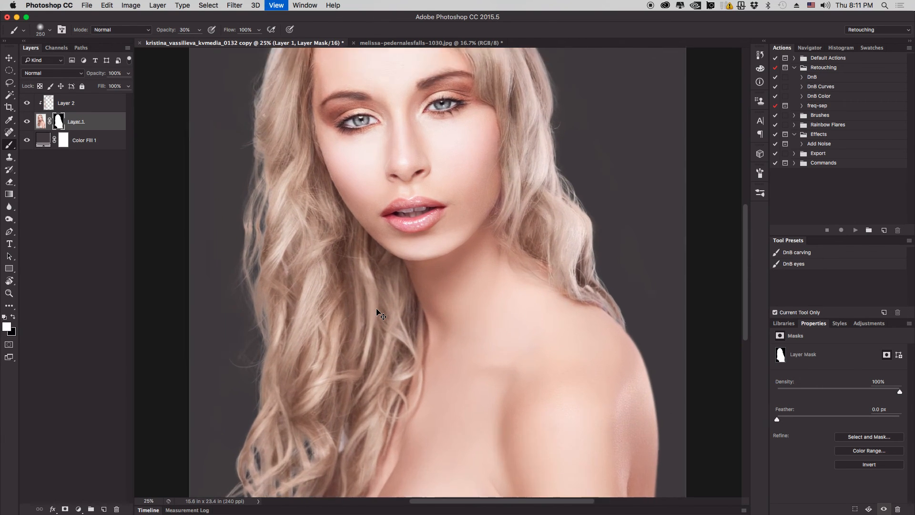
scroll(372, 241, down, 10)
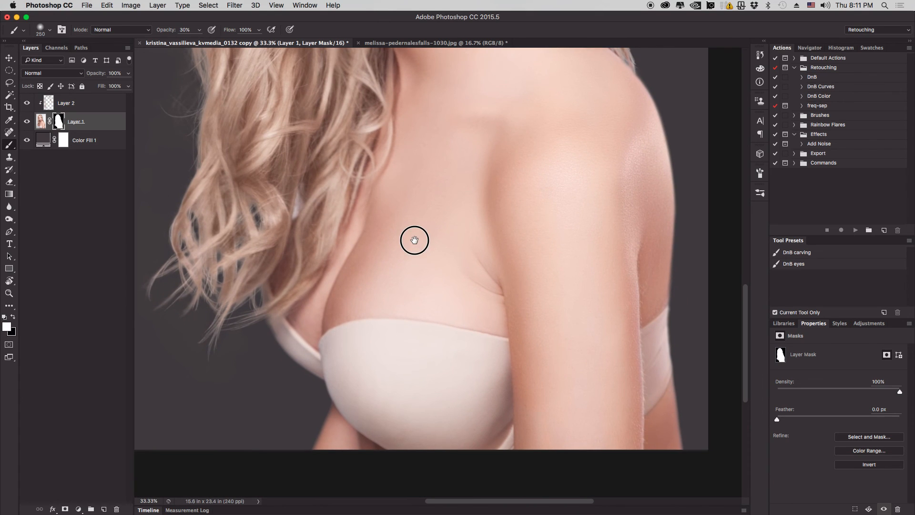
drag(443, 271, 361, 321)
scroll(362, 321, up, 10)
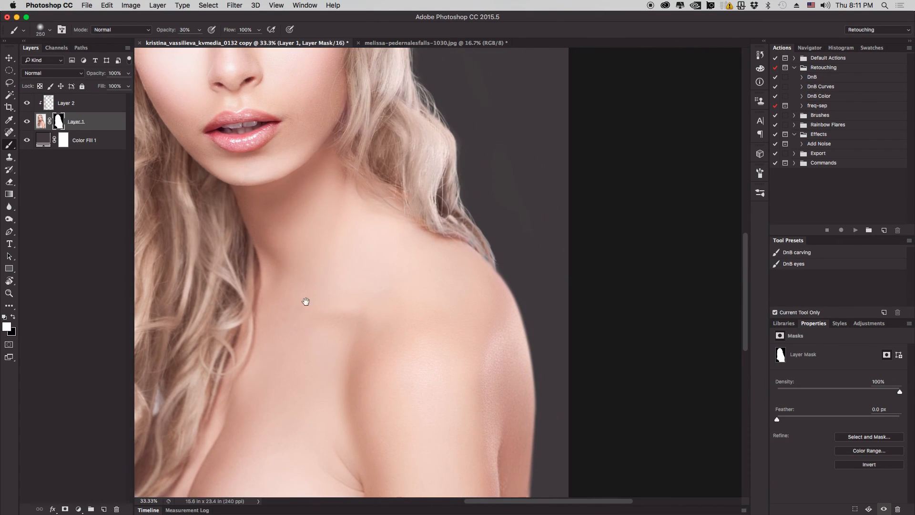
drag(301, 414, 300, 413)
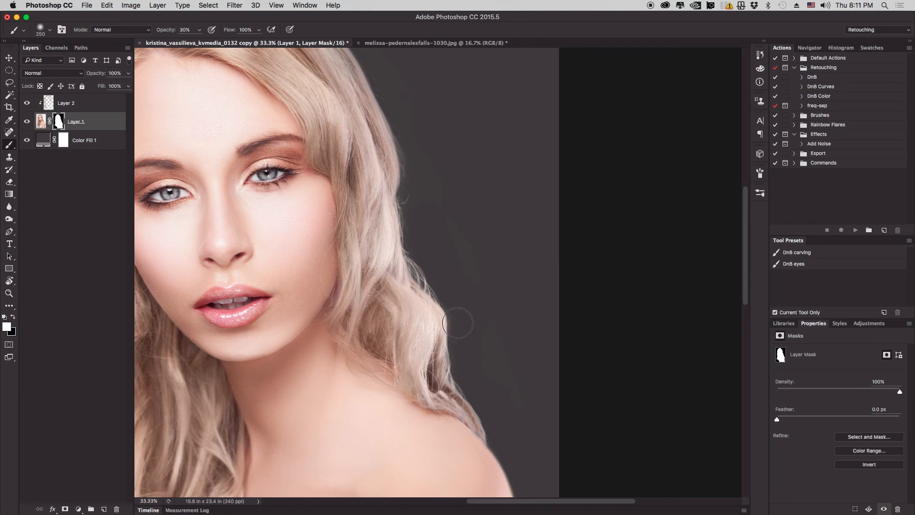
drag(363, 181, 417, 288)
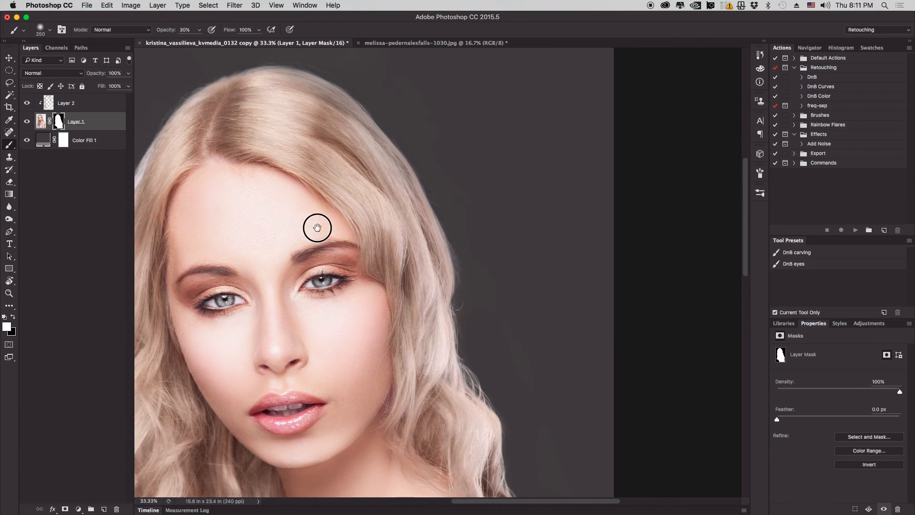
drag(309, 223, 459, 273)
drag(317, 358, 337, 290)
scroll(335, 290, down, 10)
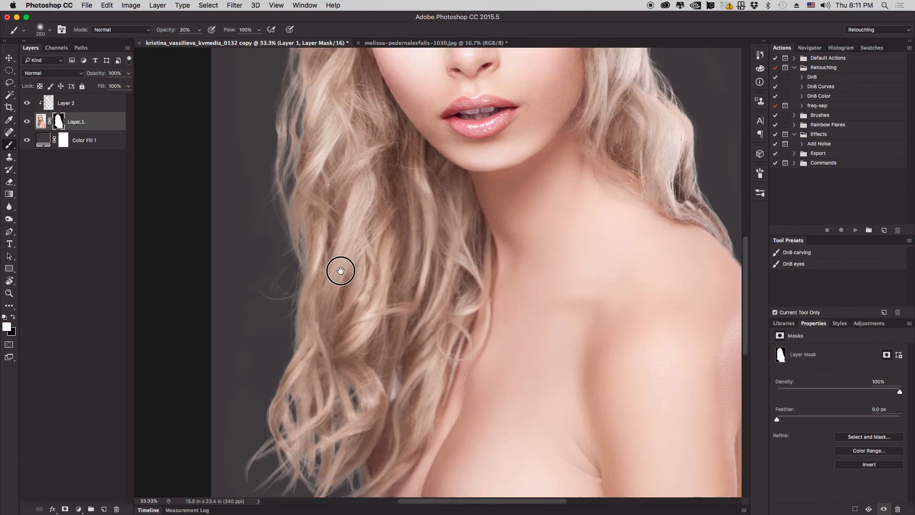
scroll(357, 323, down, 2)
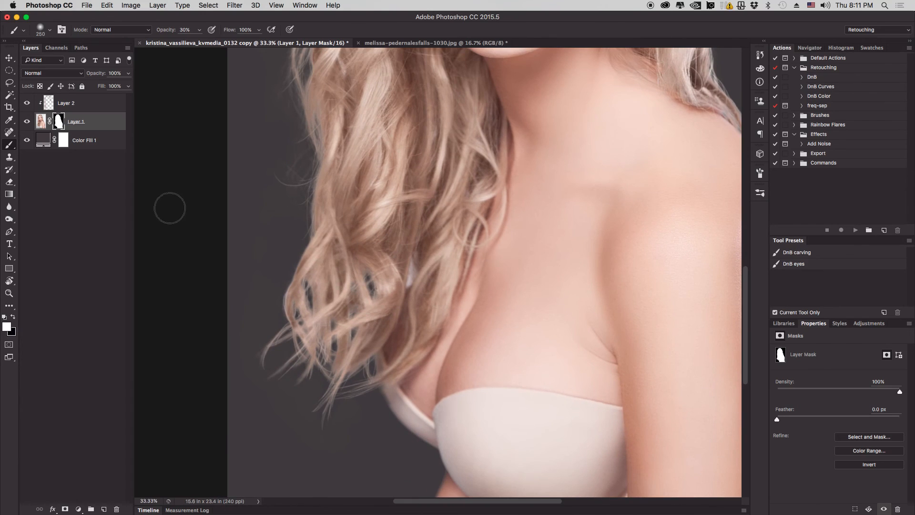
- Show the mask of Layer 1 on its own and set up the Blur tool with a 112 px brush at the curl ends
alt+click(59, 122)
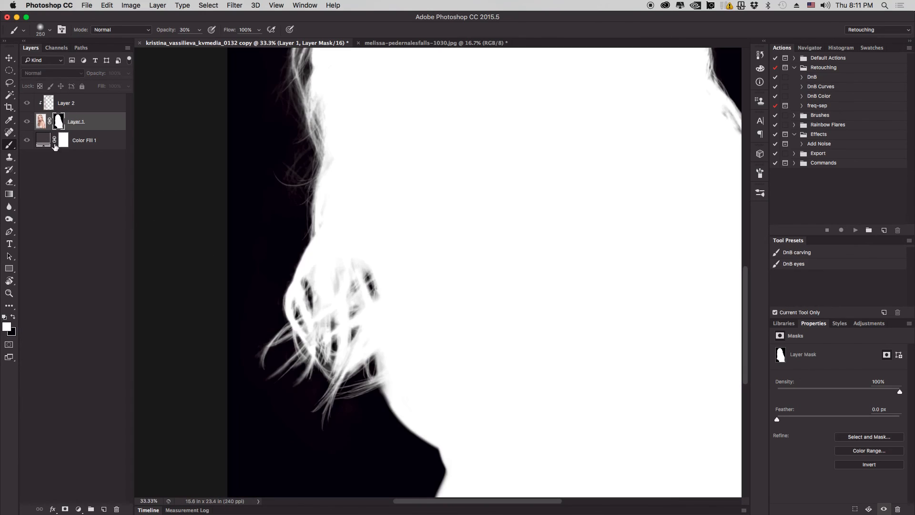
click(9, 207)
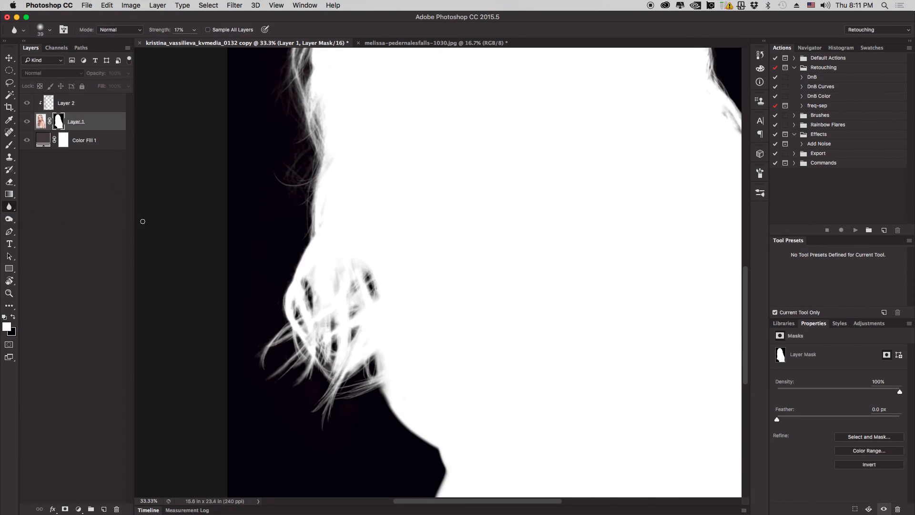
key(super+plus)
mouse_move(326, 341)
mouse_down()
mouse_move(367, 249)
mouse_move(362, 238)
mouse_up()
drag(261, 310, 278, 312)
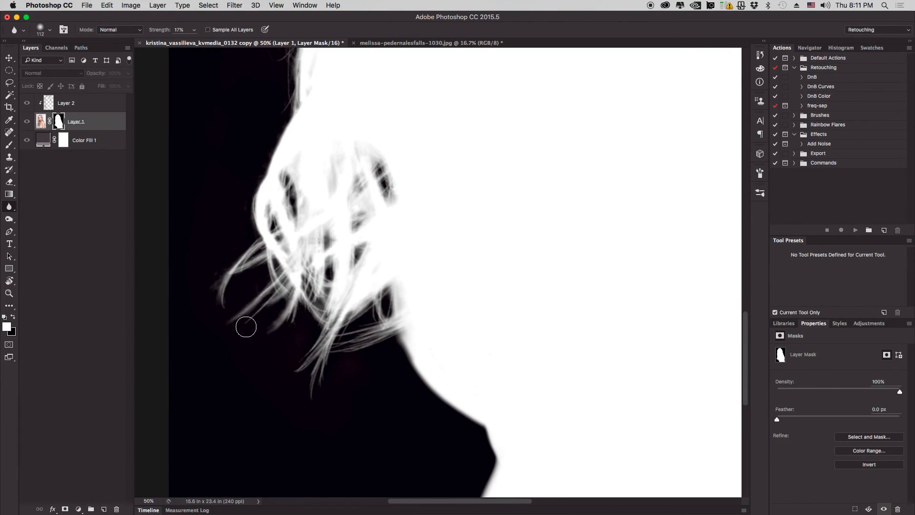
- Soften the flyaway strands at the curl ends of the mask with the Blur tool at 17% strength
drag(242, 340, 271, 290)
drag(262, 320, 260, 303)
drag(272, 258, 254, 242)
mouse_move(228, 295)
mouse_down()
mouse_move(252, 275)
mouse_move(303, 291)
mouse_move(285, 332)
mouse_move(325, 343)
mouse_move(310, 410)
mouse_up()
mouse_move(370, 330)
mouse_down()
mouse_move(381, 335)
mouse_move(372, 328)
mouse_move(348, 349)
mouse_up()
- Raise the Blur tool's strength to 33% and soften the curl ends and the outer strands just above them
drag(160, 31, 162, 28)
mouse_move(383, 325)
mouse_down()
mouse_move(339, 353)
mouse_move(387, 325)
mouse_move(363, 329)
mouse_move(337, 351)
mouse_move(311, 410)
mouse_move(304, 362)
mouse_move(282, 376)
mouse_move(269, 298)
mouse_move(237, 281)
mouse_up()
key(space)
drag(297, 255, 304, 384)
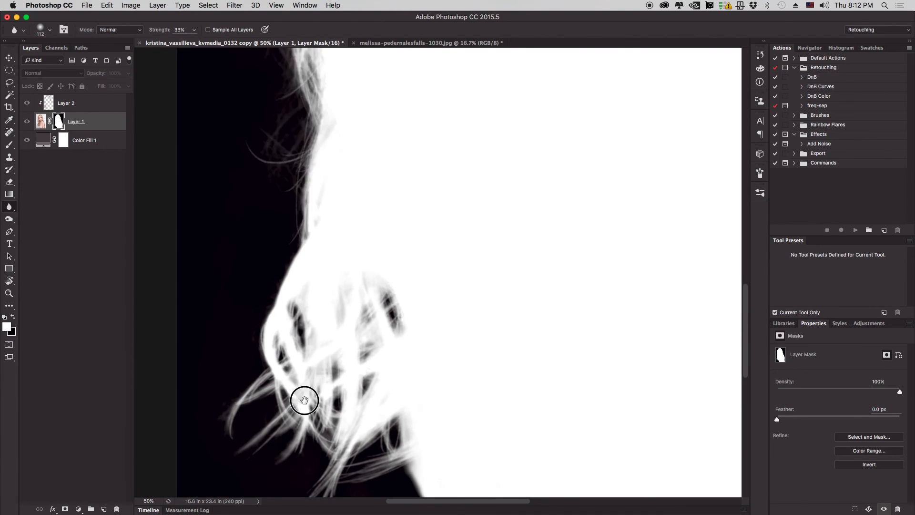
mouse_move(276, 301)
mouse_down()
mouse_move(250, 282)
mouse_move(298, 279)
mouse_move(273, 340)
mouse_up()
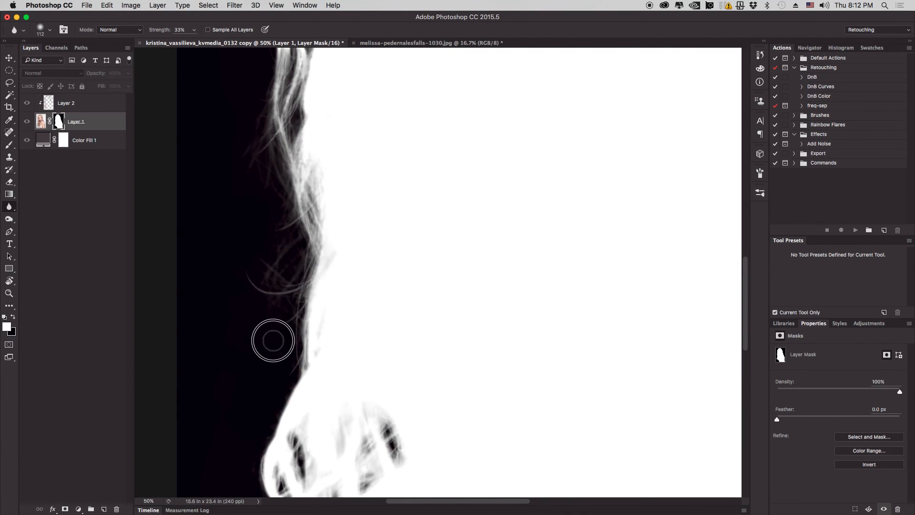
- Blur the mask's wavy outer strands along the long hair up to the side of the head, and fit the whole mask in view
key(space)
drag(268, 134, 287, 308)
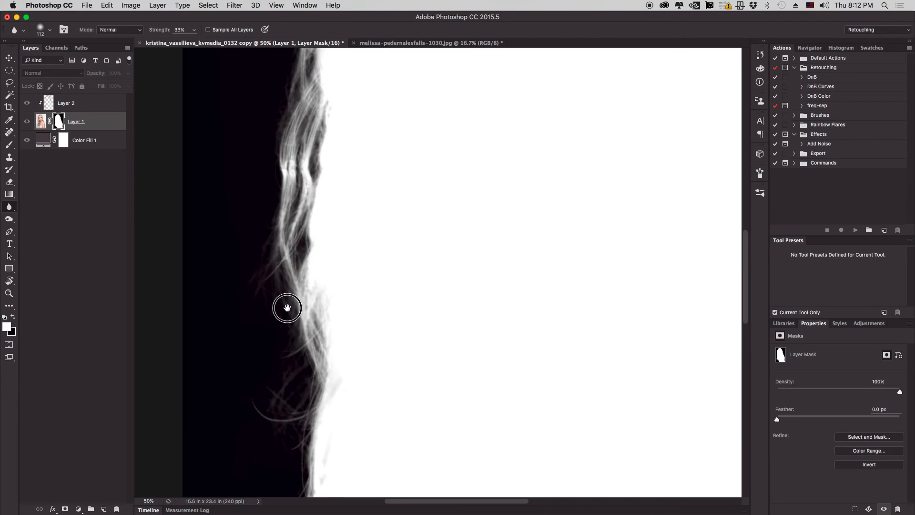
key(space)
drag(321, 199, 306, 327)
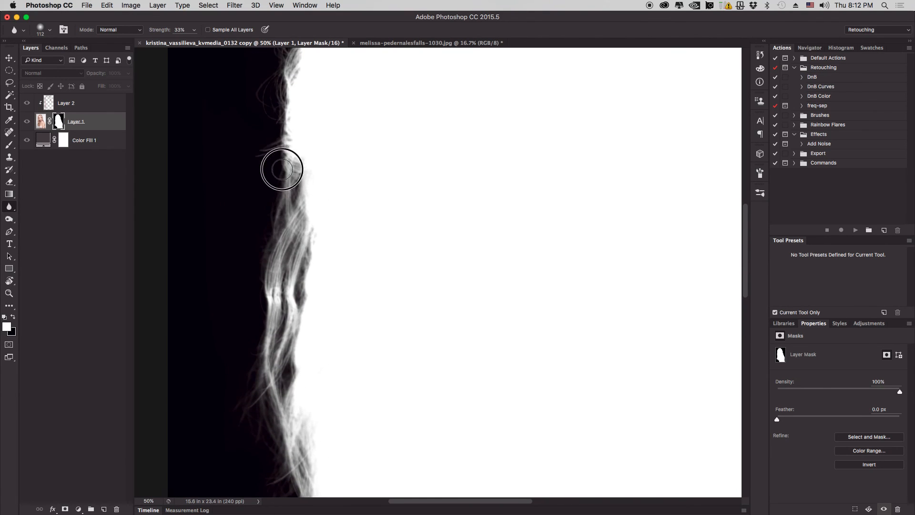
key(space)
drag(298, 220, 305, 347)
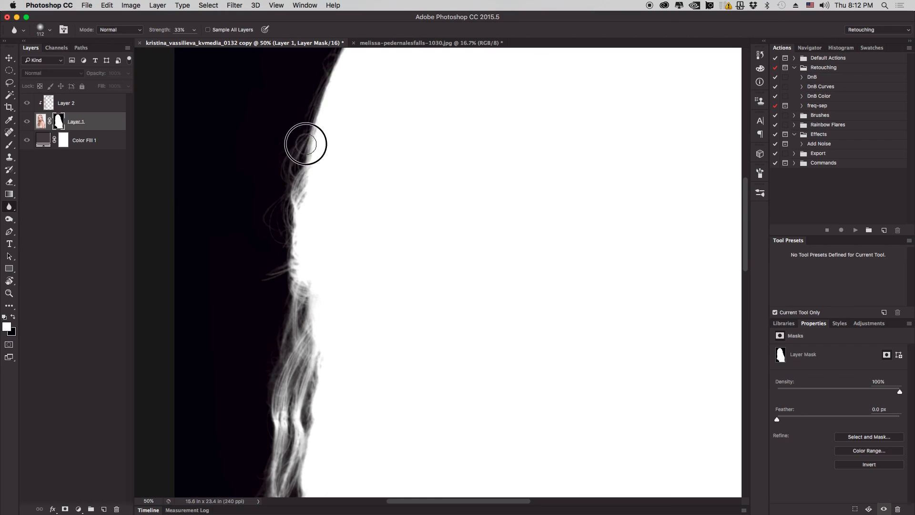
key(super+0)
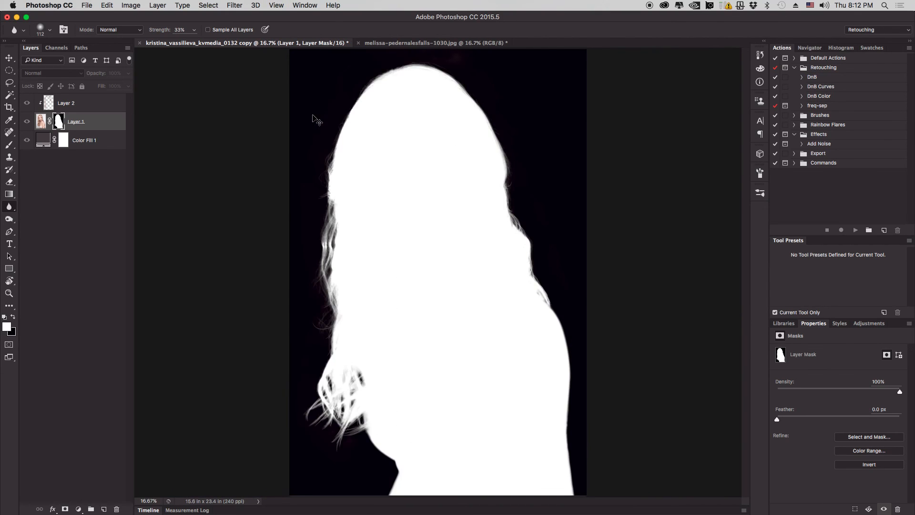
- Leave the mask-only view of Layer 1 to show the full composite, and activate the Magic Wand tool
alt+click(60, 123)
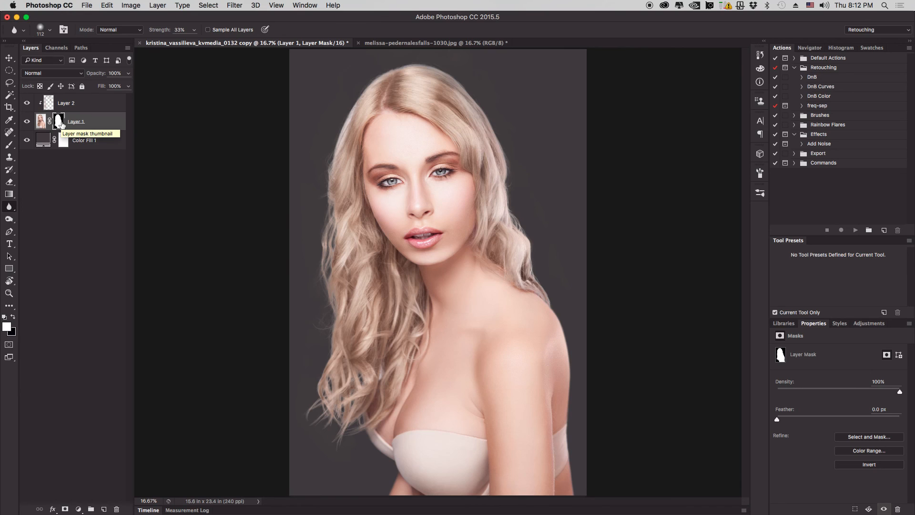
key(super+minus)
key(super+equal)
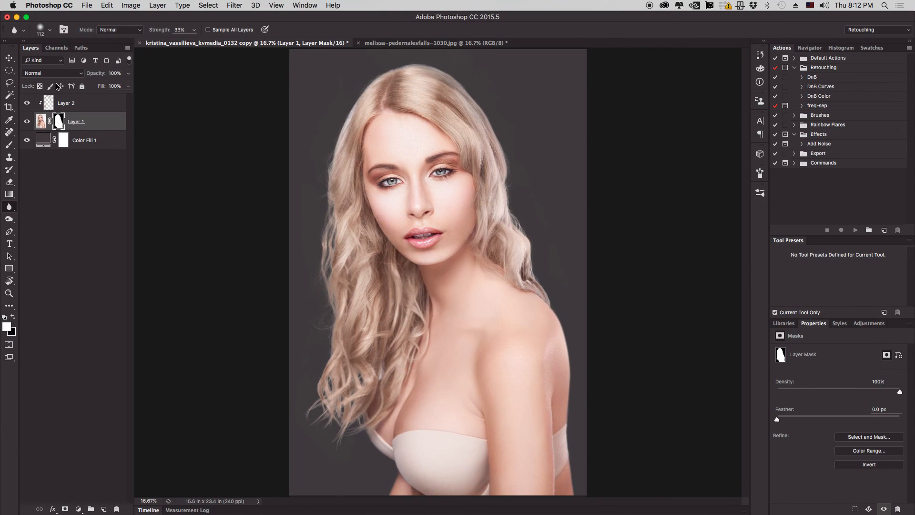
click(9, 95)
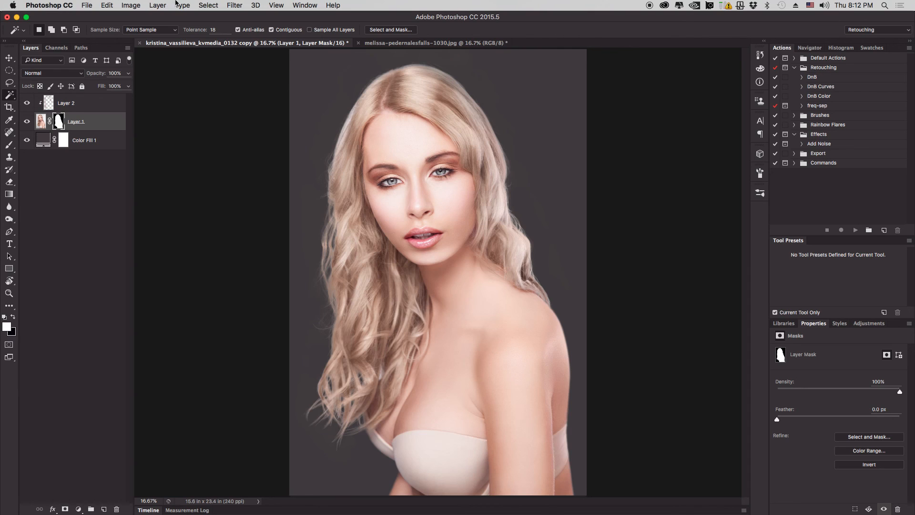
click(206, 4)
click(205, 4)
click(204, 3)
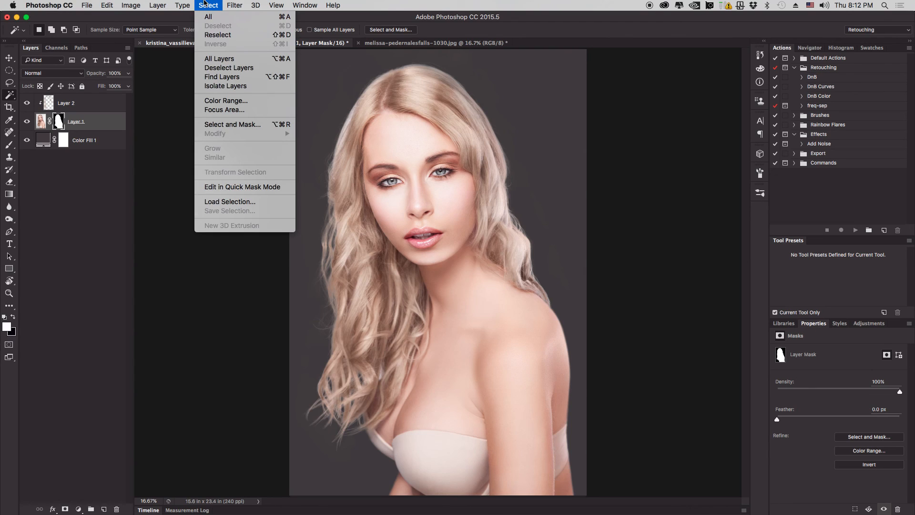
click(207, 3)
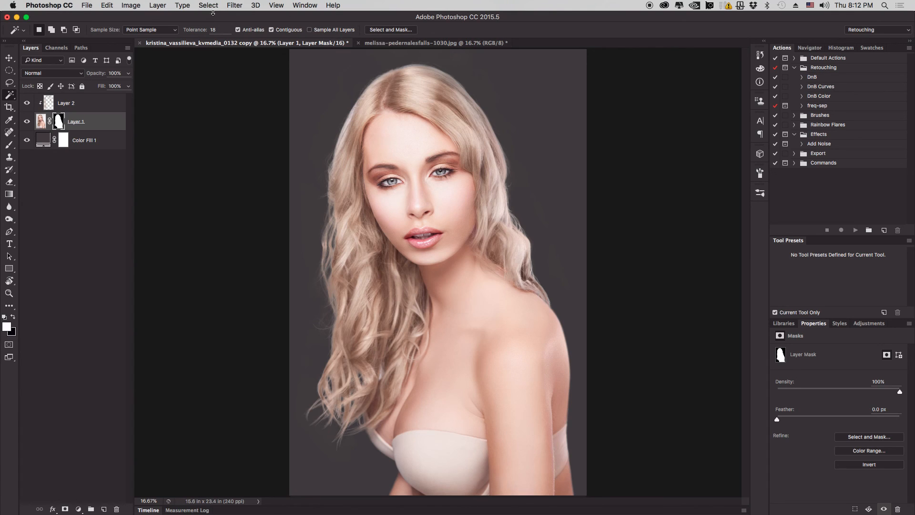
click(213, 6)
click(213, 7)
click(757, 55)
click(756, 56)
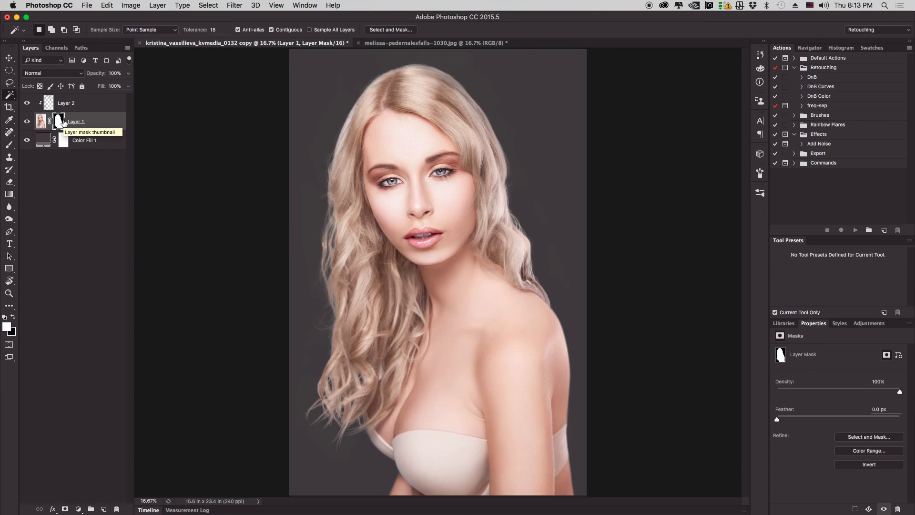
- Try lighter grey, near-black and more saturated colours on the Color Fill 1 background, and discard the colour change
click(44, 139)
click(27, 141)
click(27, 141)
double_click(43, 140)
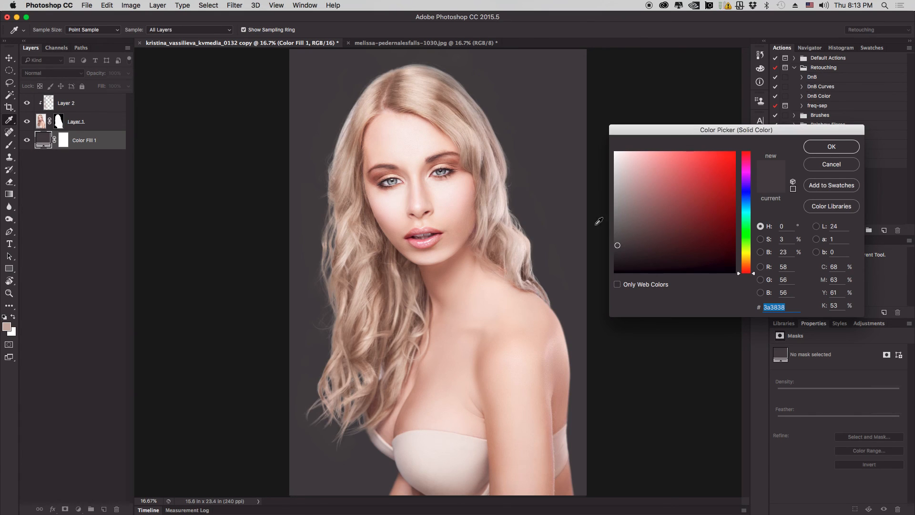
mouse_move(617, 229)
mouse_down()
mouse_move(617, 155)
mouse_move(620, 209)
mouse_up()
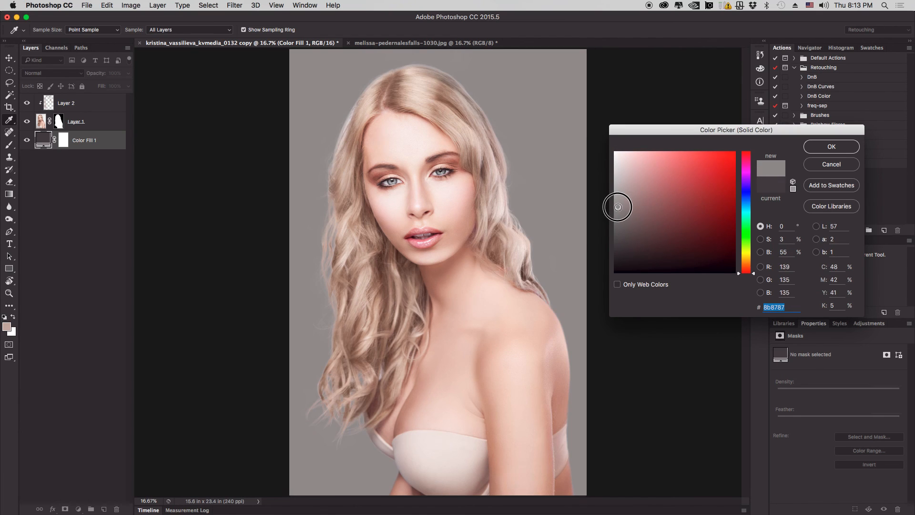
drag(621, 243, 615, 266)
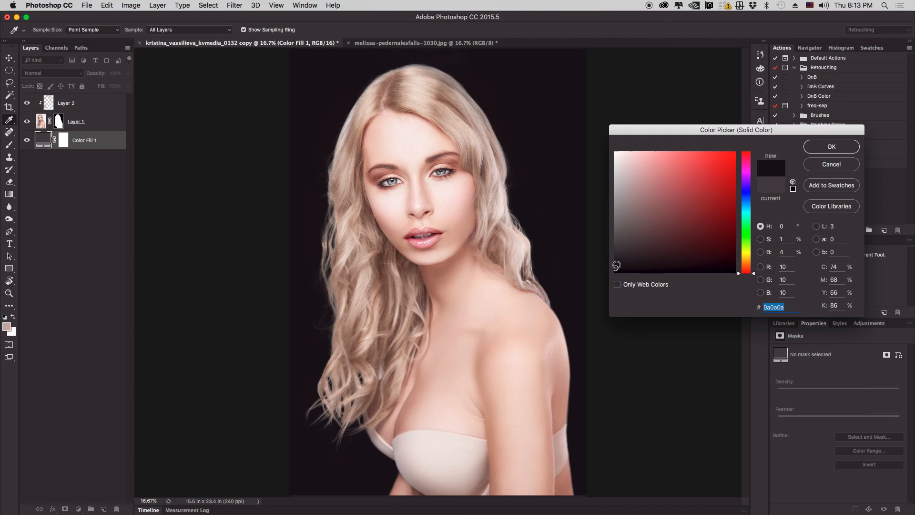
click(673, 234)
drag(693, 217, 690, 195)
mouse_move(704, 214)
mouse_down()
mouse_move(673, 233)
mouse_move(650, 201)
mouse_move(682, 208)
mouse_move(623, 243)
mouse_up()
click(815, 166)
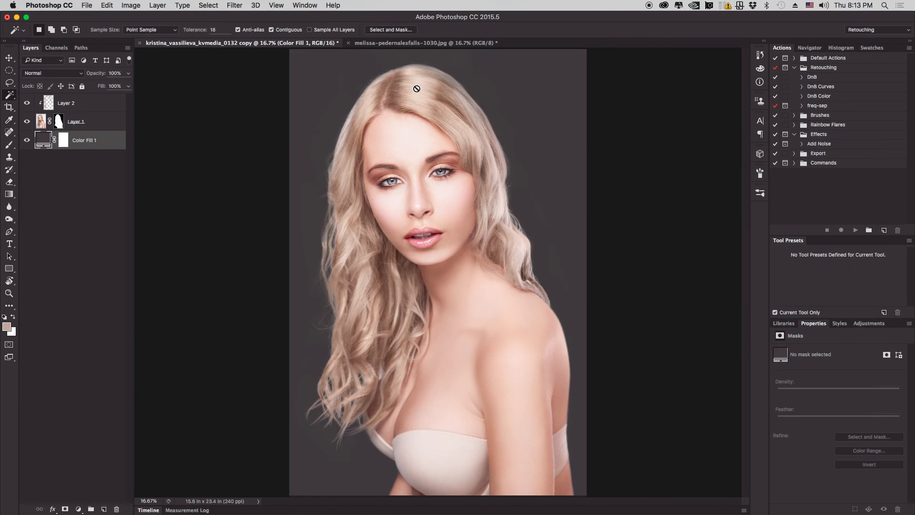
- Open the outdoor portrait document in Select and Mask and try brushing a selection over the face, neck and dress
click(411, 42)
click(207, 5)
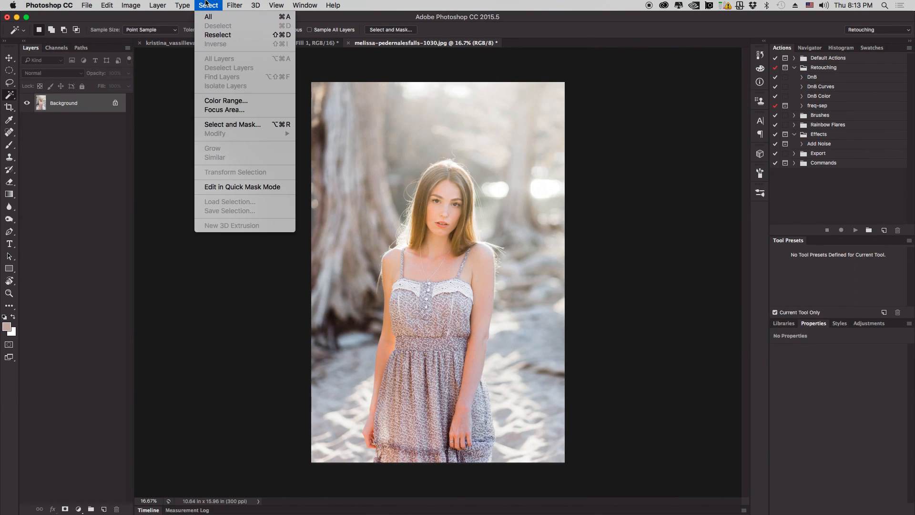
click(234, 123)
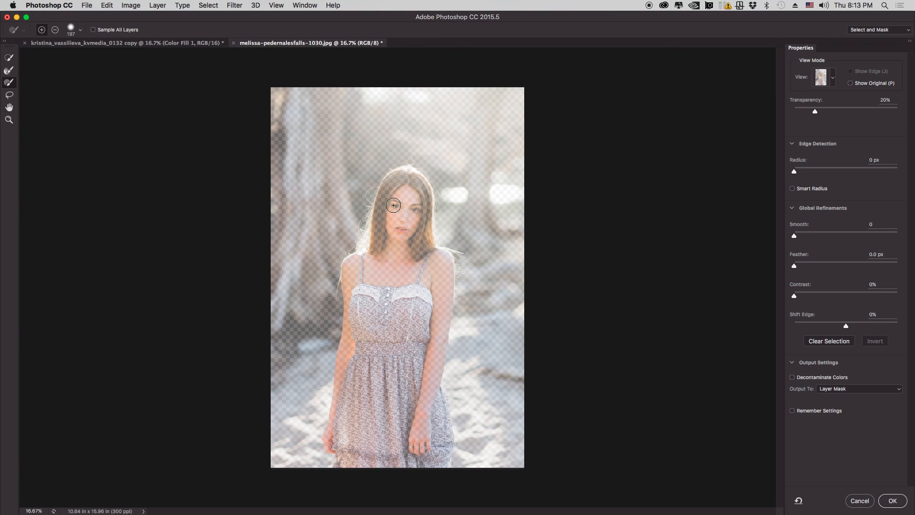
ctrl+alt+click(412, 213)
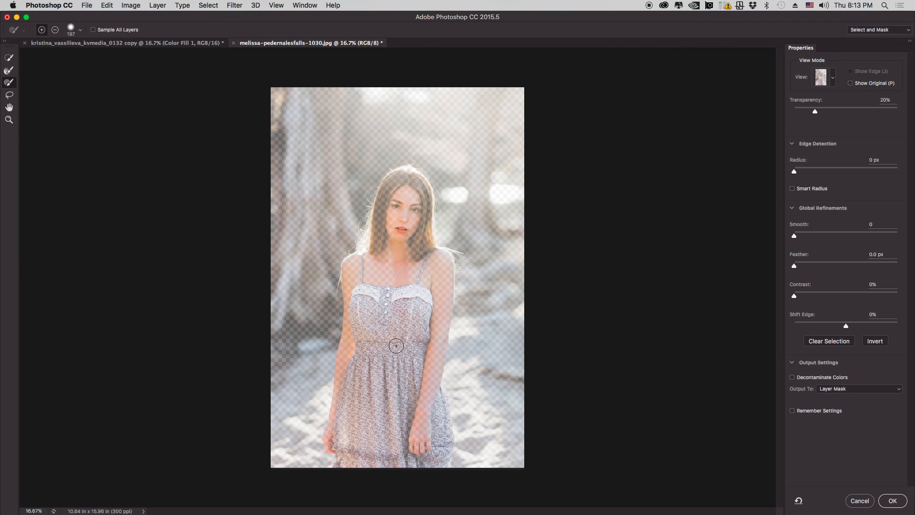
mouse_move(387, 263)
mouse_down()
mouse_move(382, 359)
mouse_move(399, 292)
mouse_move(391, 397)
mouse_move(426, 300)
mouse_up()
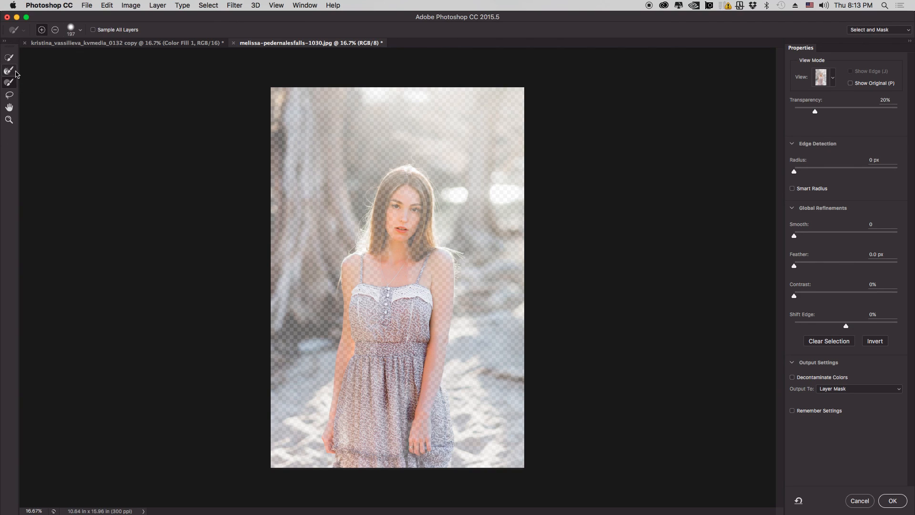
- Try the Quick Selection tool on the woman's hair, arms and dress, then discard the selection and return to the studio portrait
click(9, 58)
drag(369, 306, 376, 348)
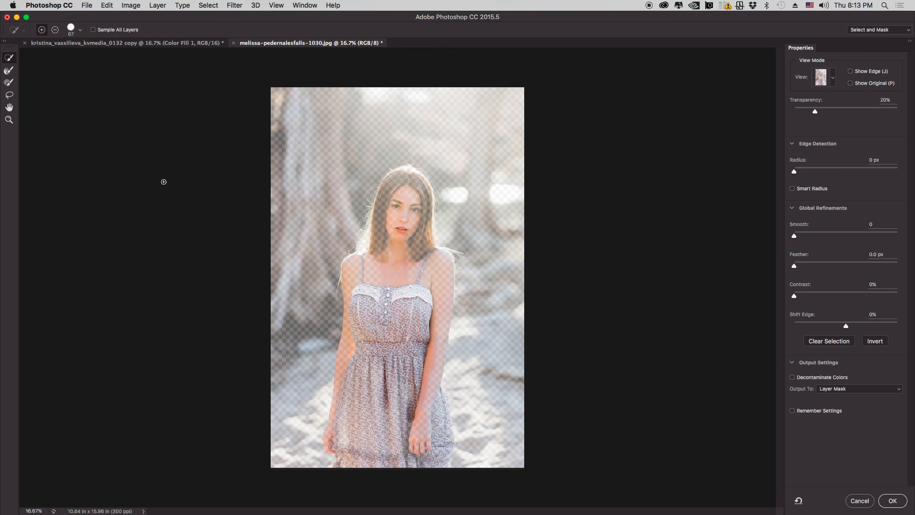
mouse_move(381, 242)
mouse_down()
mouse_move(403, 220)
mouse_move(404, 200)
mouse_move(413, 231)
mouse_move(410, 259)
mouse_move(400, 264)
mouse_move(417, 232)
mouse_up()
drag(432, 285, 429, 265)
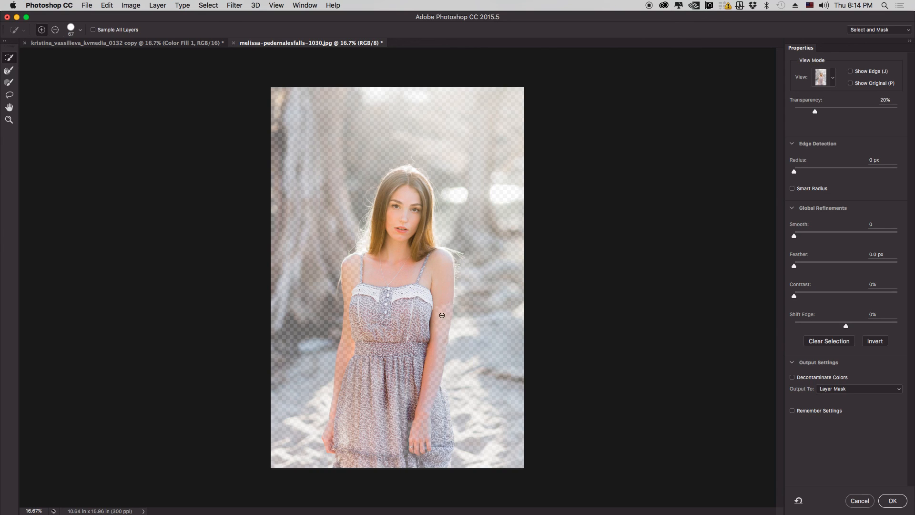
click(437, 419)
click(435, 454)
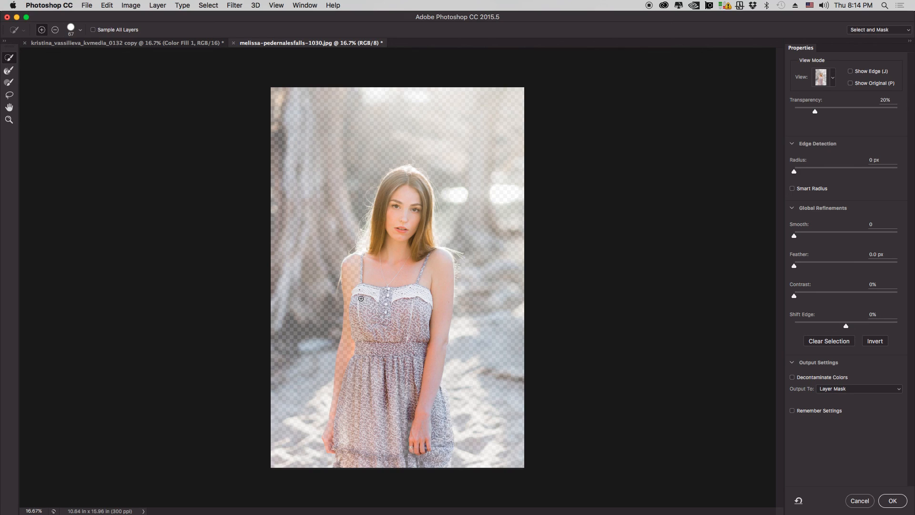
click(353, 285)
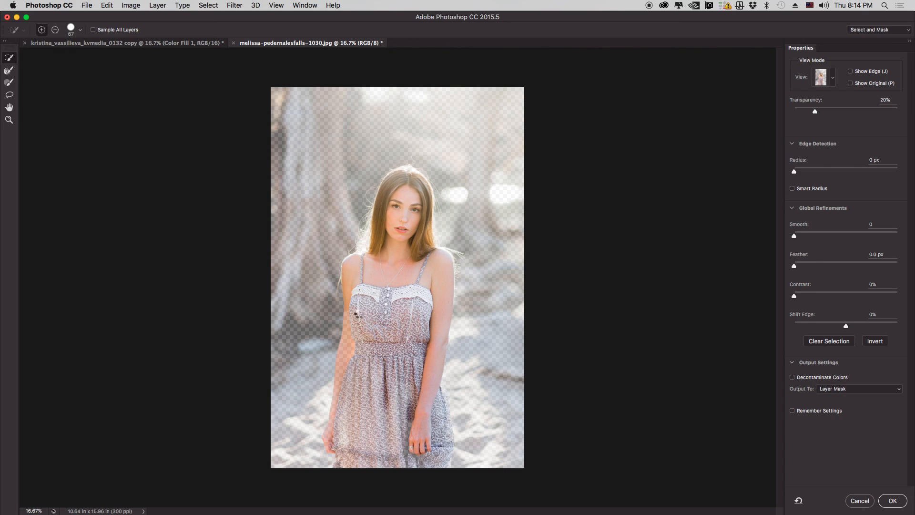
mouse_move(348, 316)
mouse_down()
mouse_move(341, 381)
mouse_move(359, 471)
mouse_move(419, 383)
mouse_up()
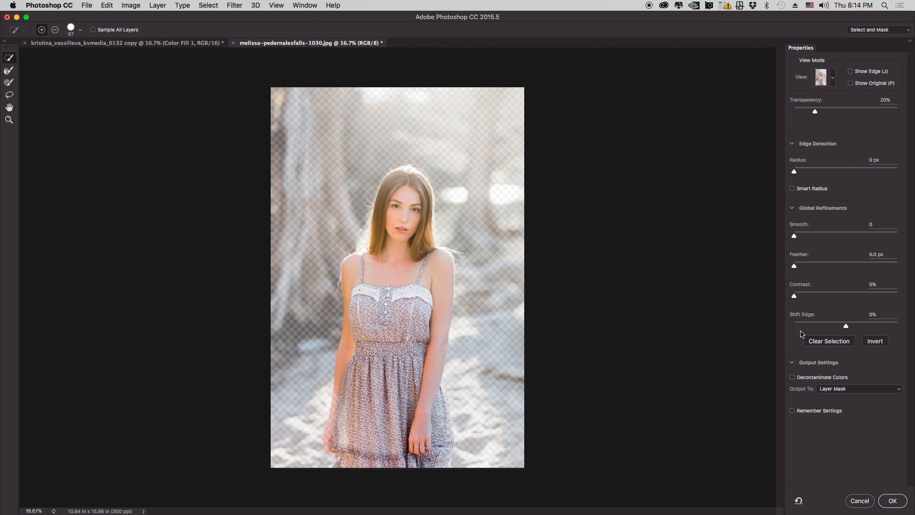
click(859, 501)
click(301, 45)
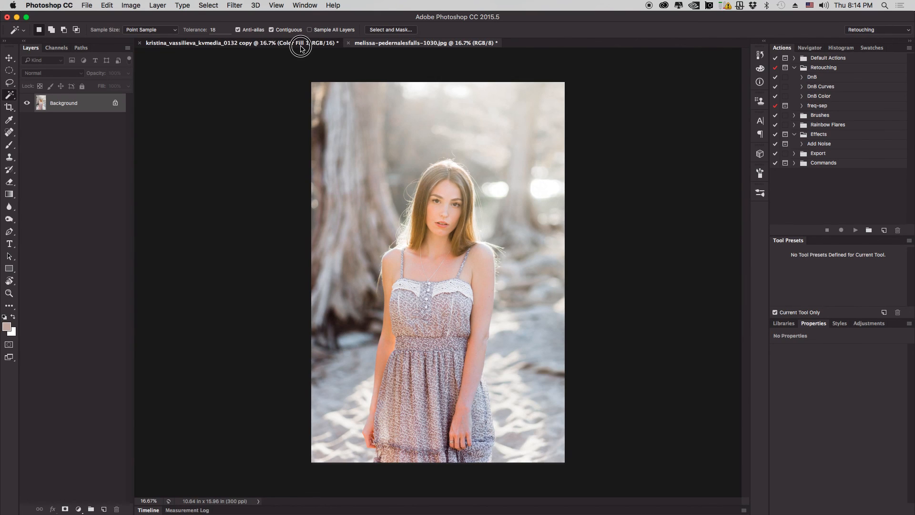